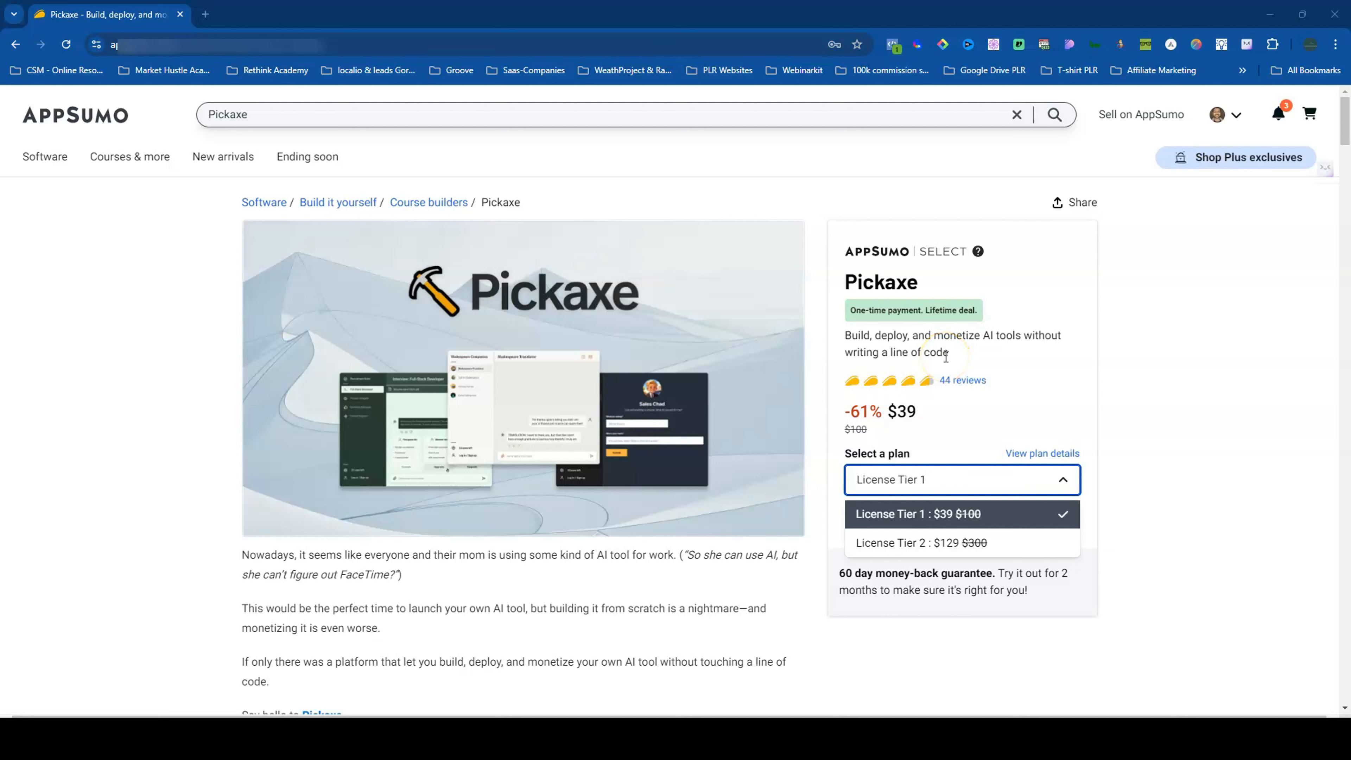
Read the Pickaxe deal overview from the rating and at-a-glance details through the tool building, deployment and monetization sections
left_click(964, 390)
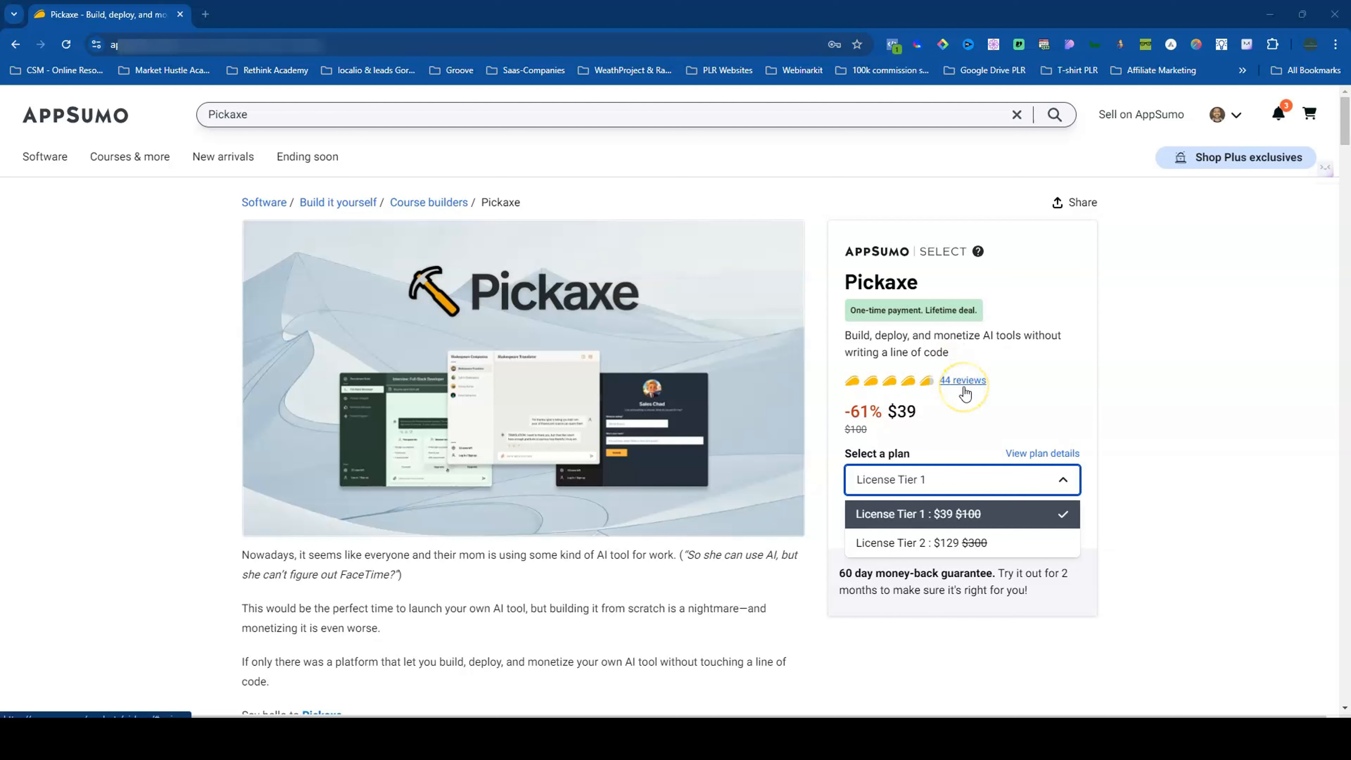
left_click(921, 384)
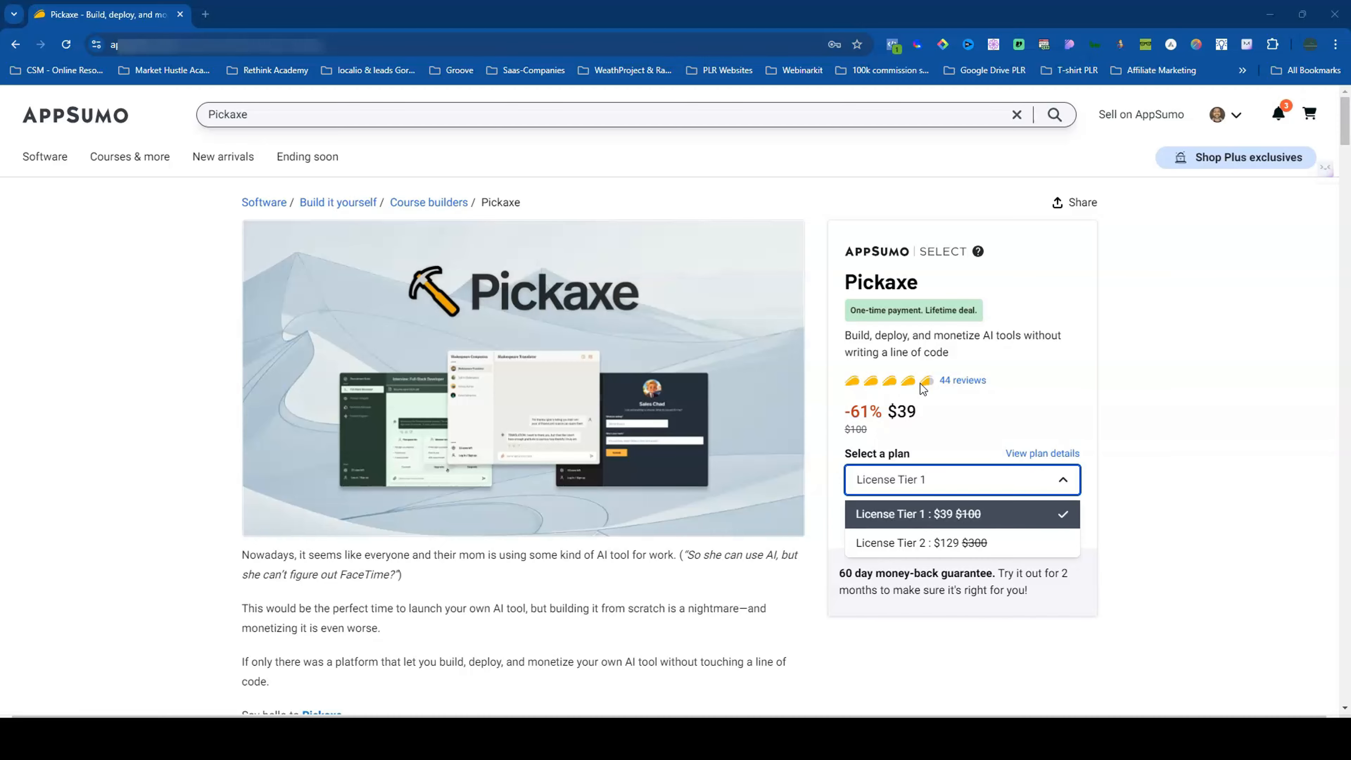
scroll(739, 330, "down", 10)
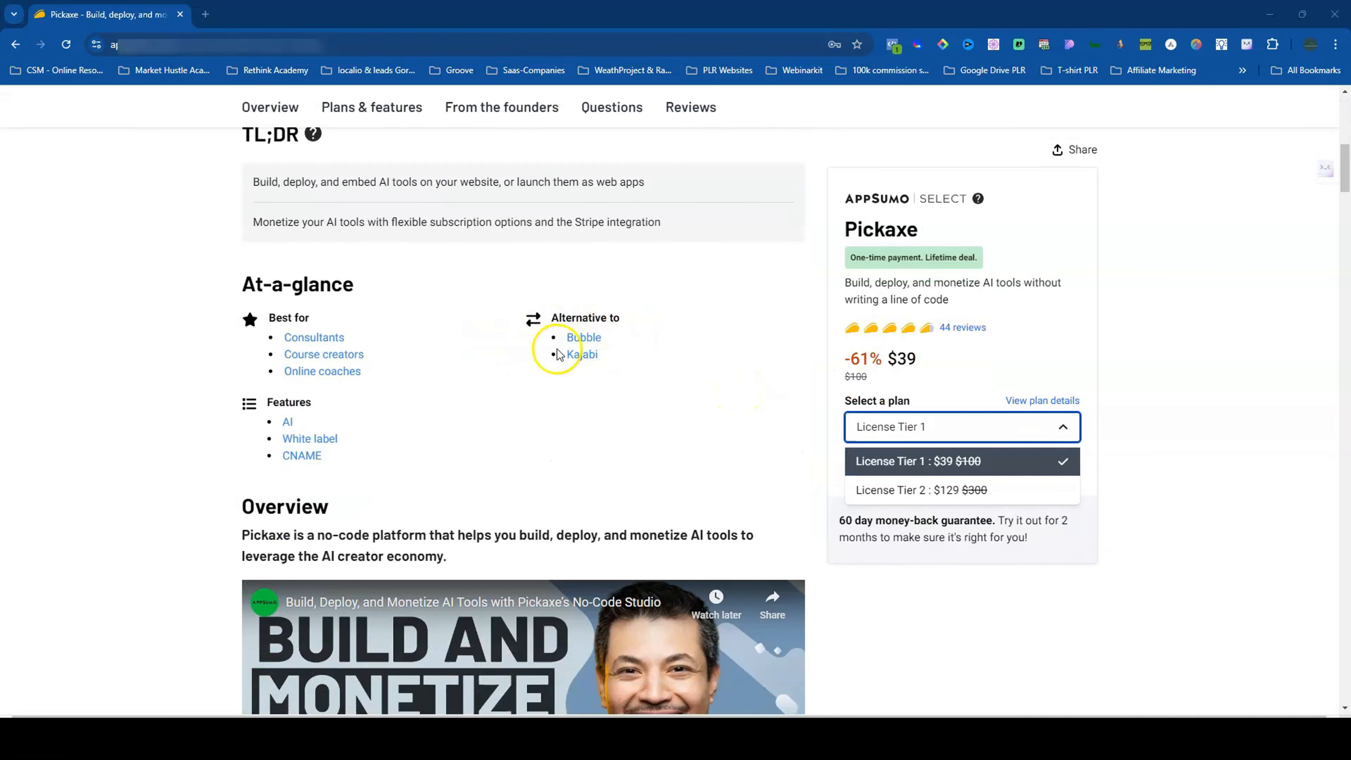
scroll(634, 373, "down", 4)
scroll(634, 374, "down", 6)
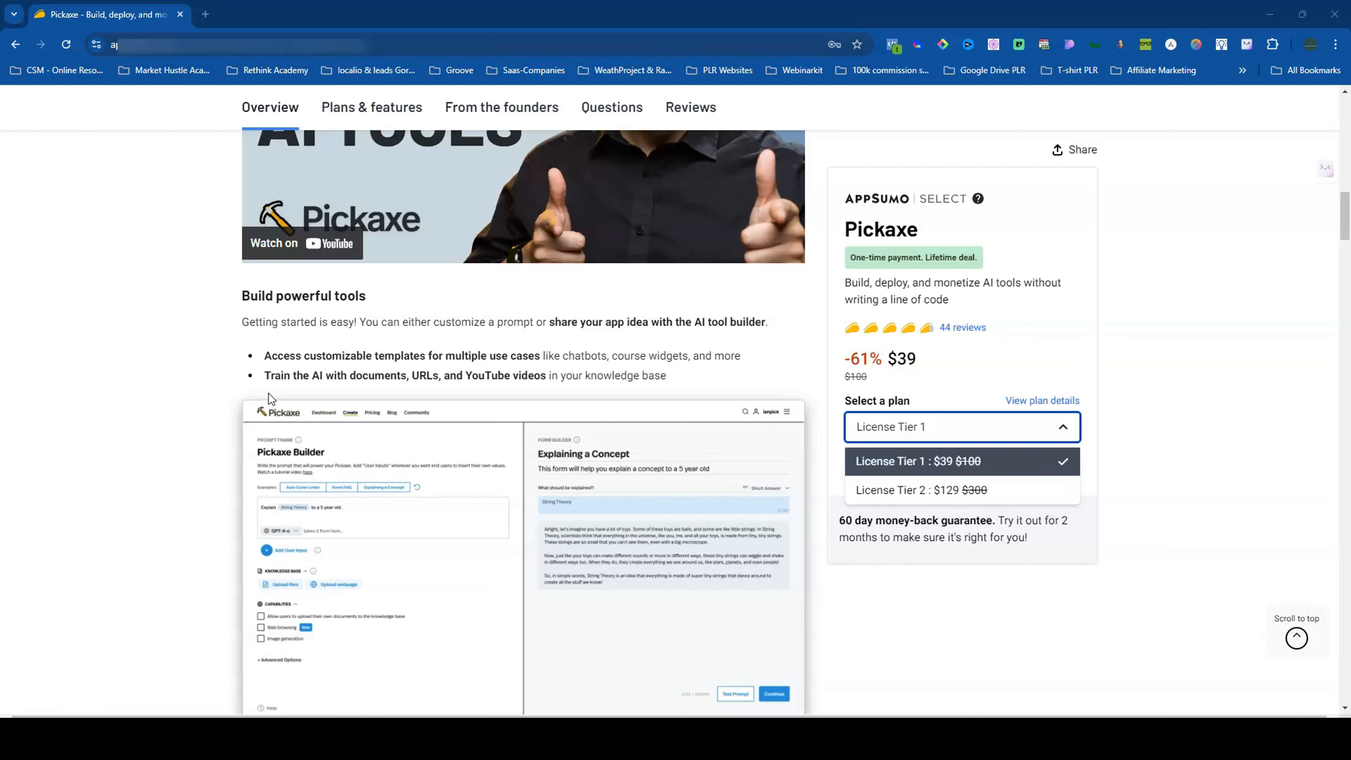
scroll(268, 393, "down", 6)
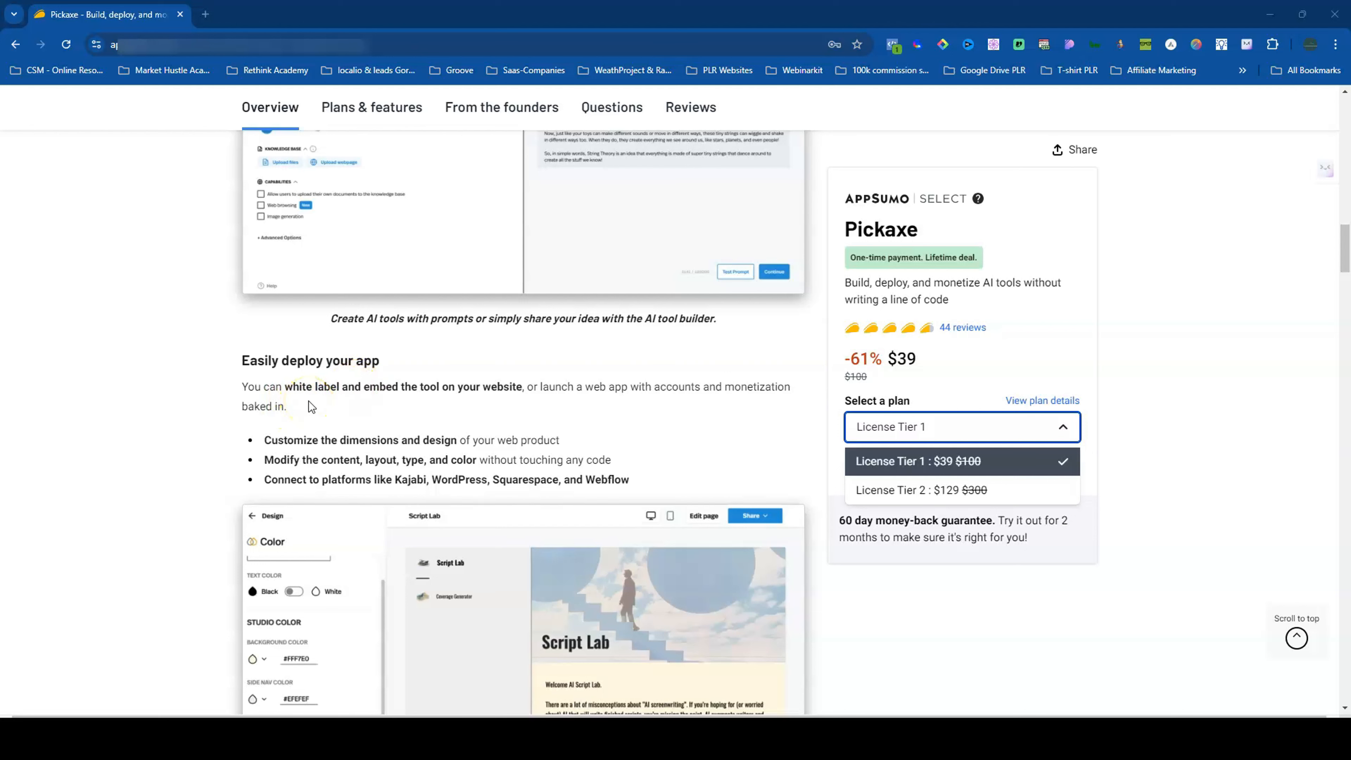
scroll(309, 402, "down", 2)
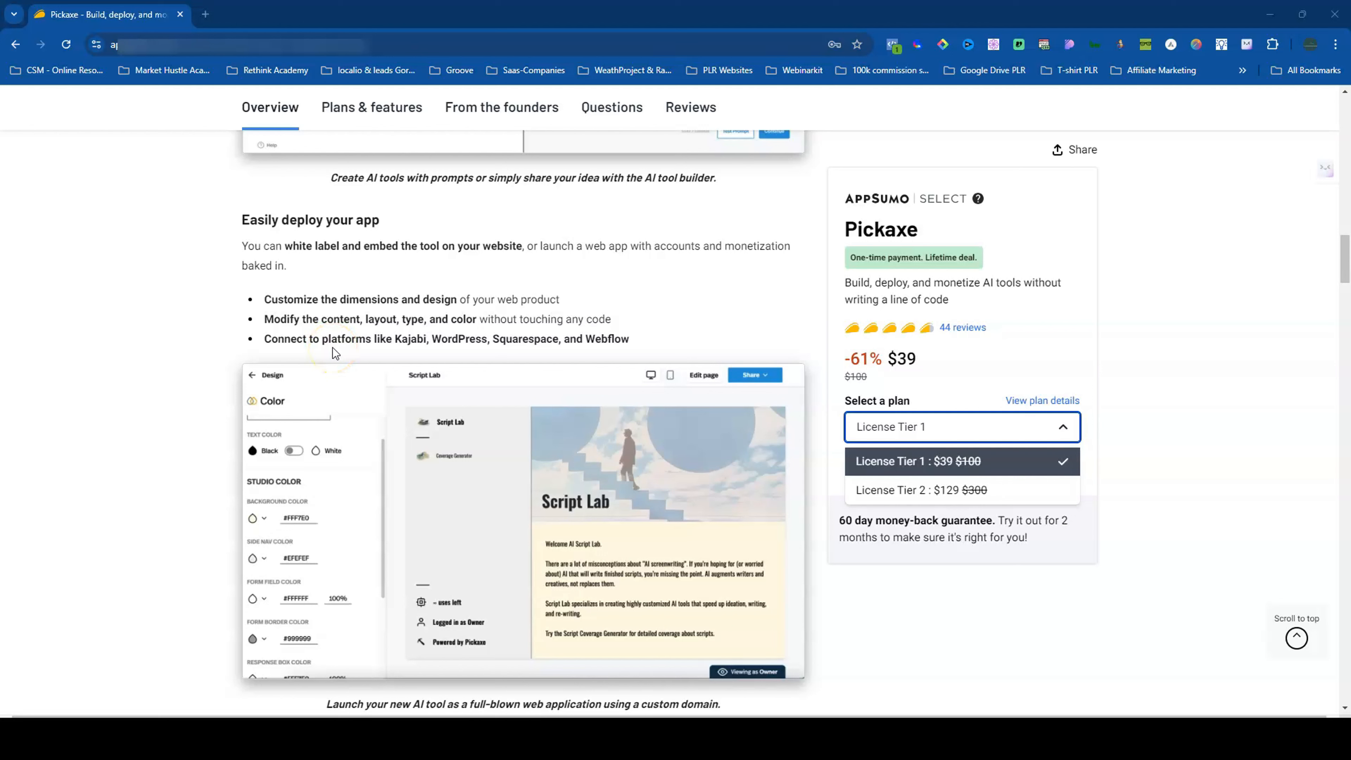
scroll(334, 351, "down", 7)
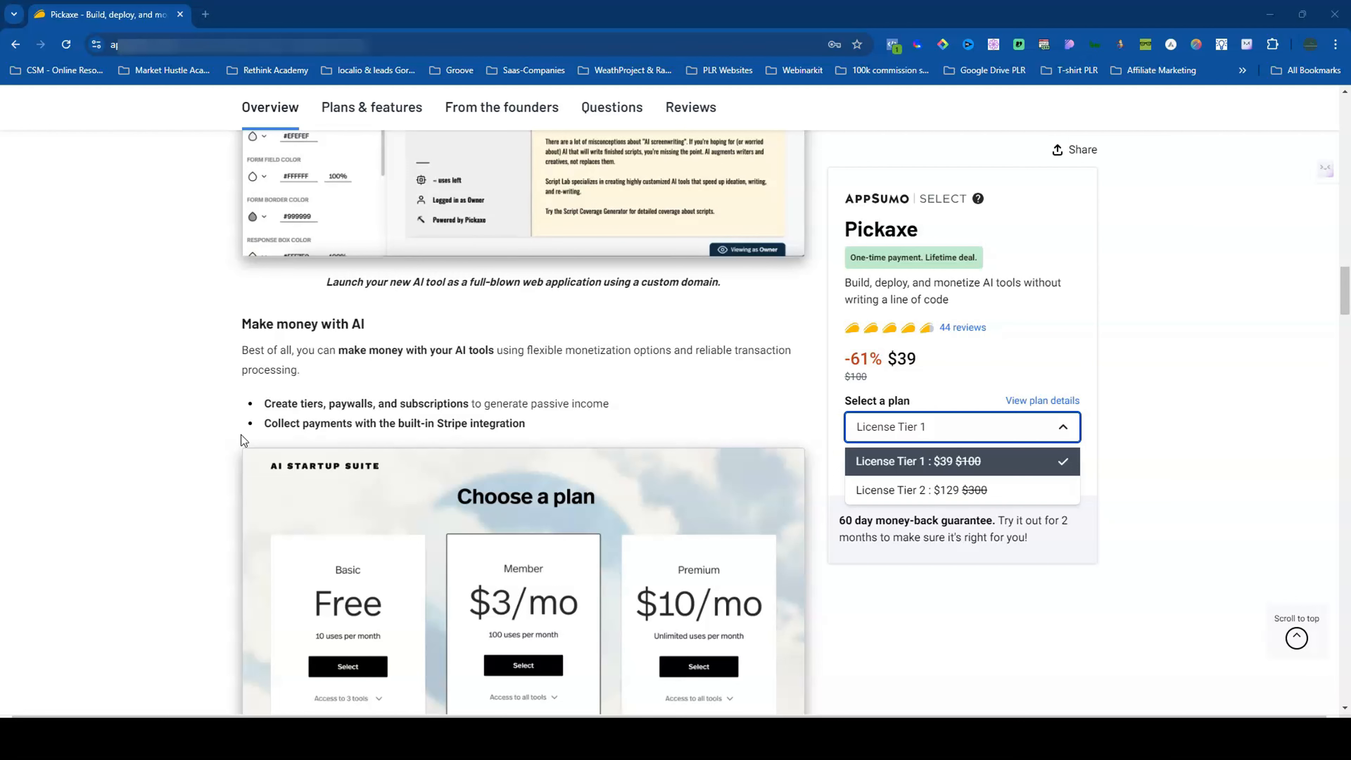
scroll(240, 436, "down", 9)
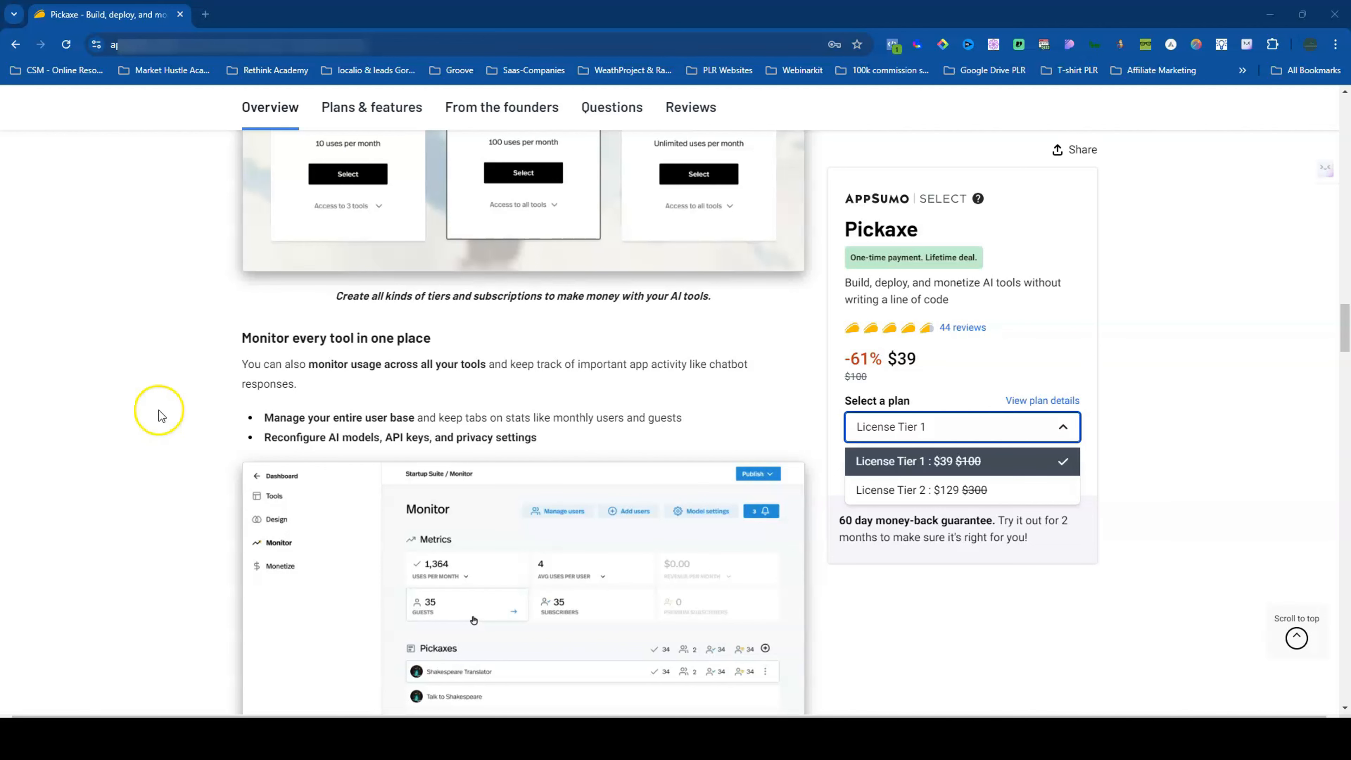
View the enlarged Monitor dashboard image in the "Monitor every tool in one place" section and close it
scroll(160, 410, "down", 4)
left_click(548, 380)
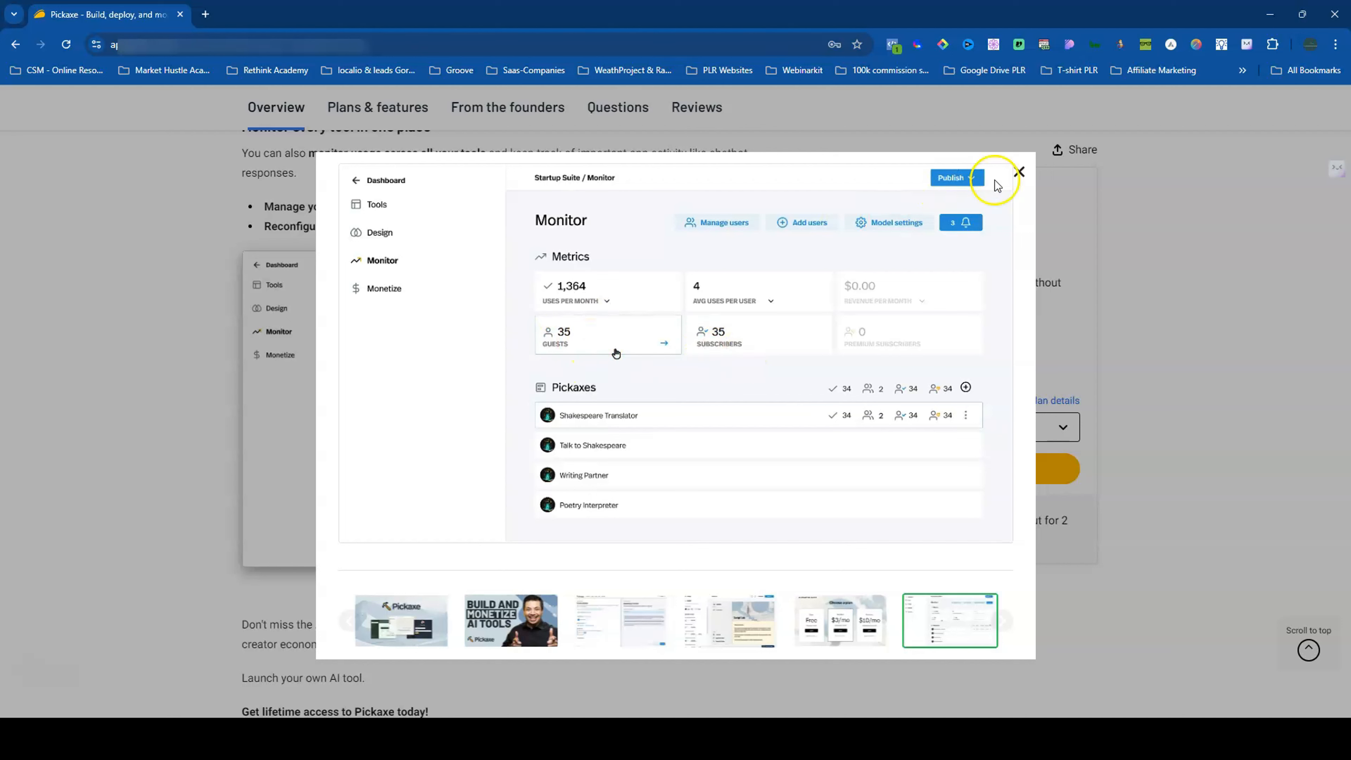
left_click(1018, 172)
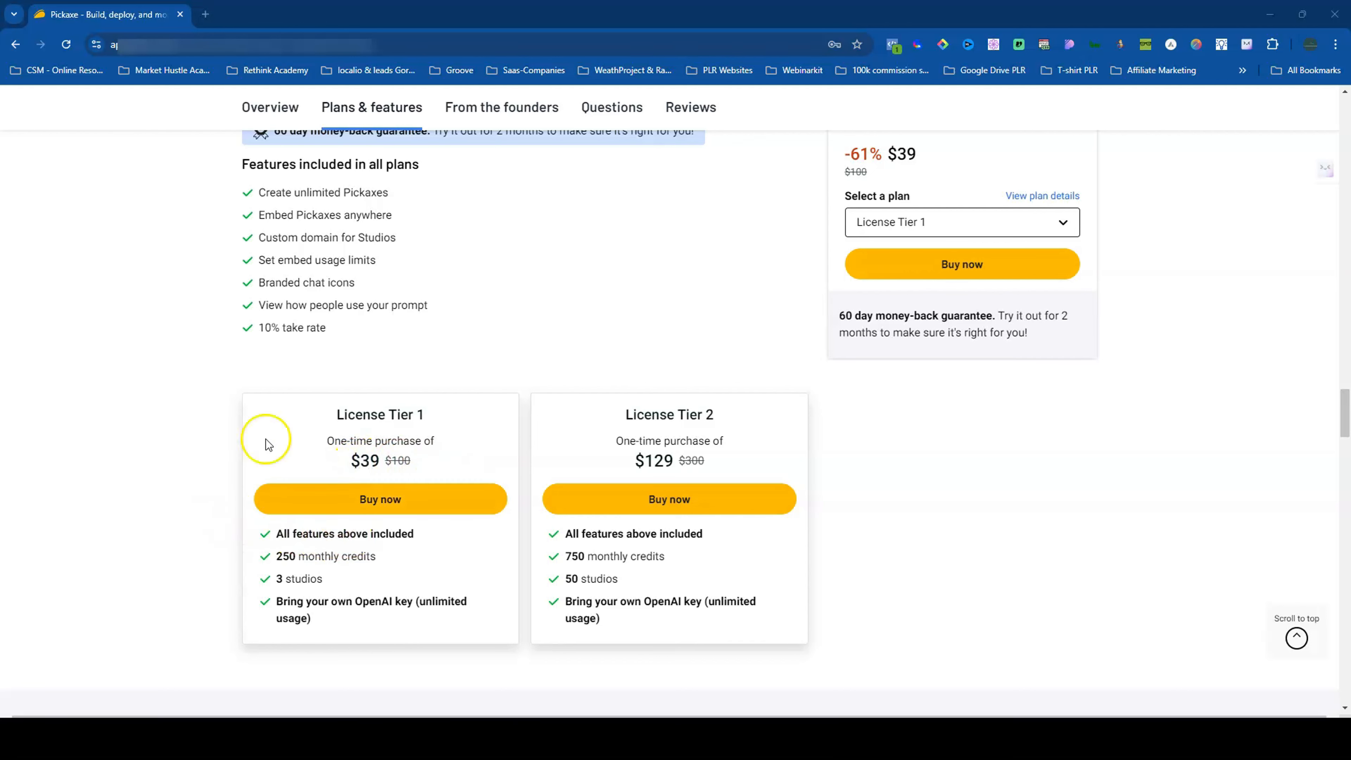
Review the features included in all plans and compare the License Tier 1 and License Tier 2 offers
scroll(260, 431, "up", 3)
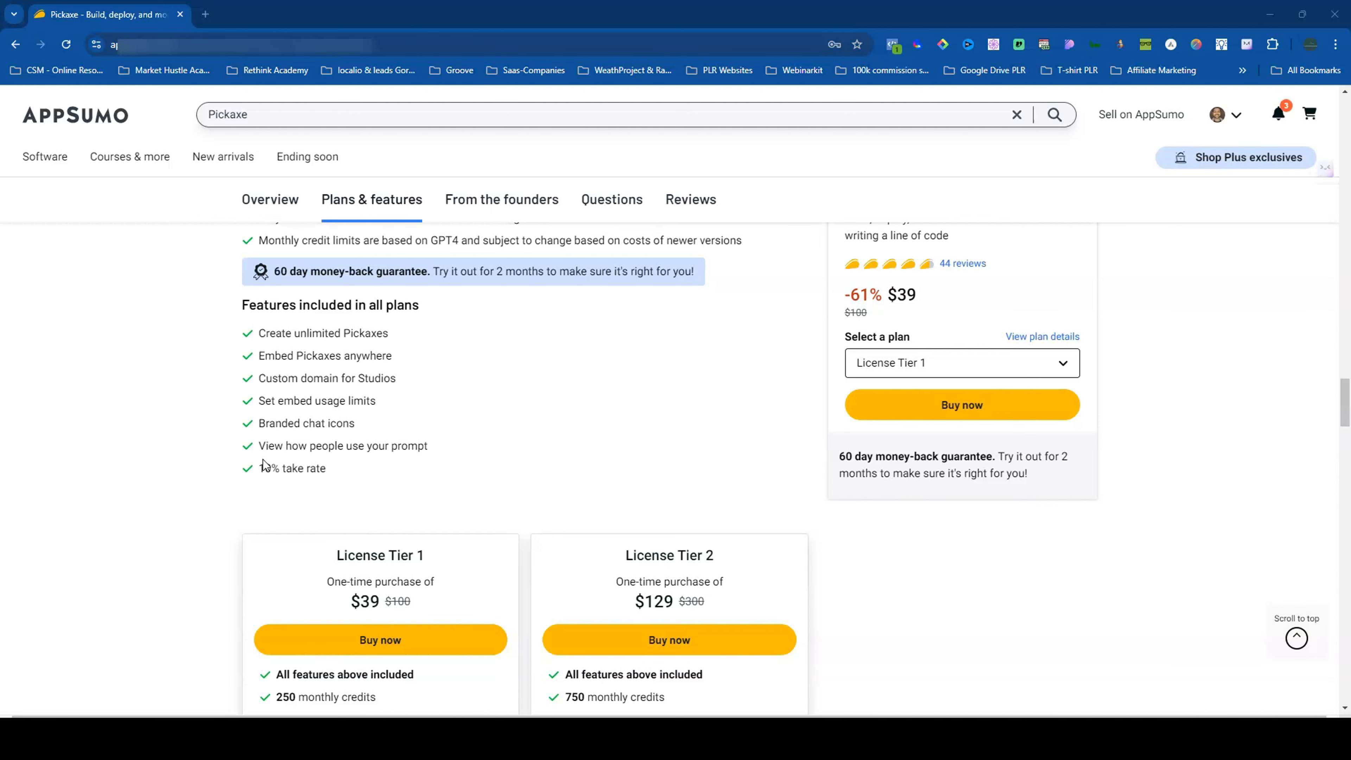
scroll(265, 462, "down", 5)
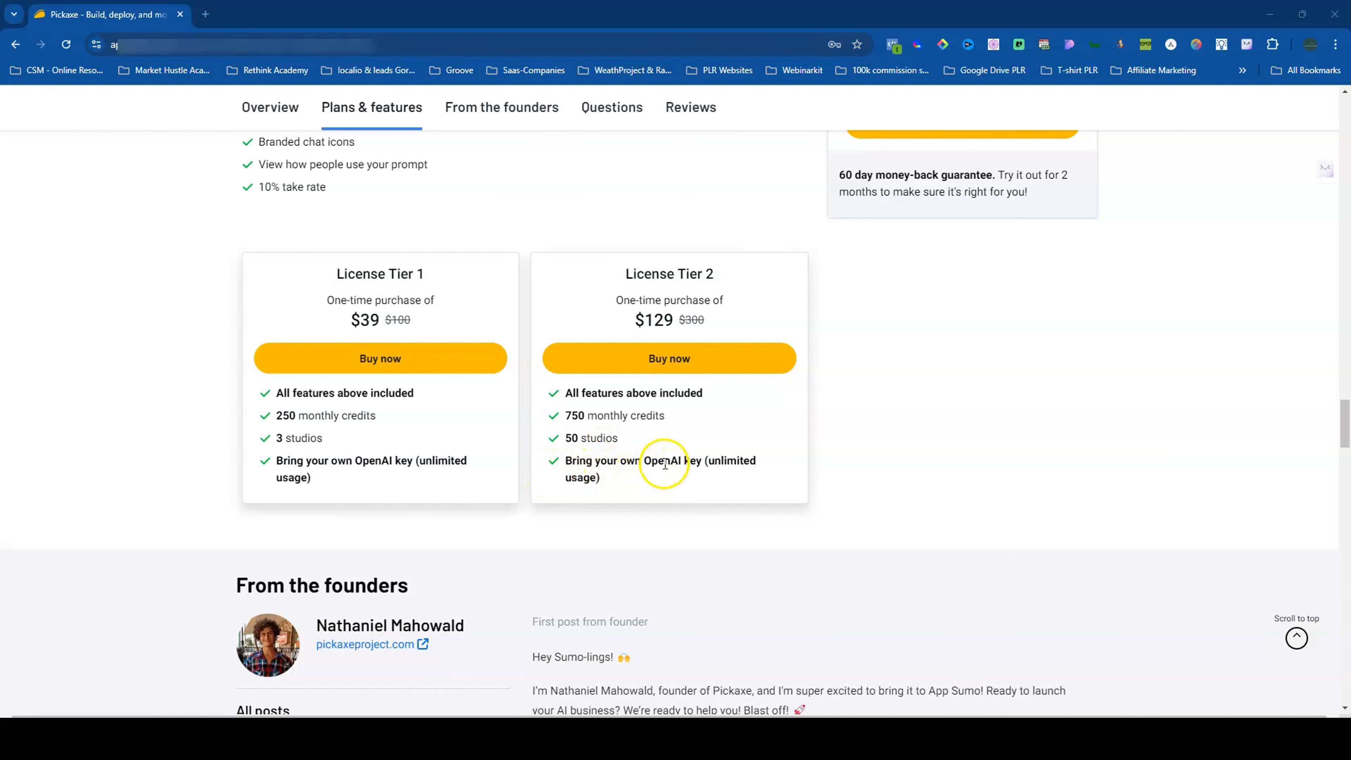
scroll(657, 462, "down", 1)
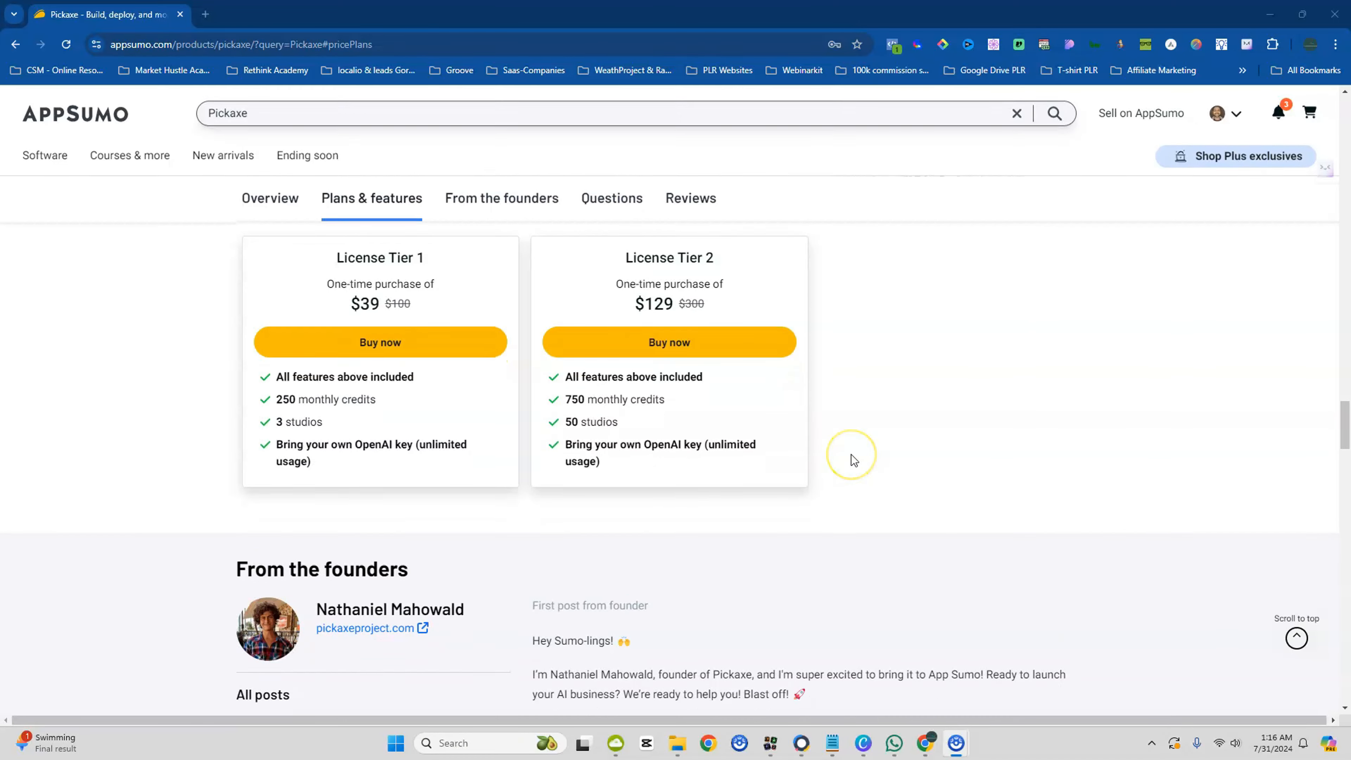
Read the founder's first post, including Pickaxe's key features and the future roadmap
scroll(850, 454, "down", 10)
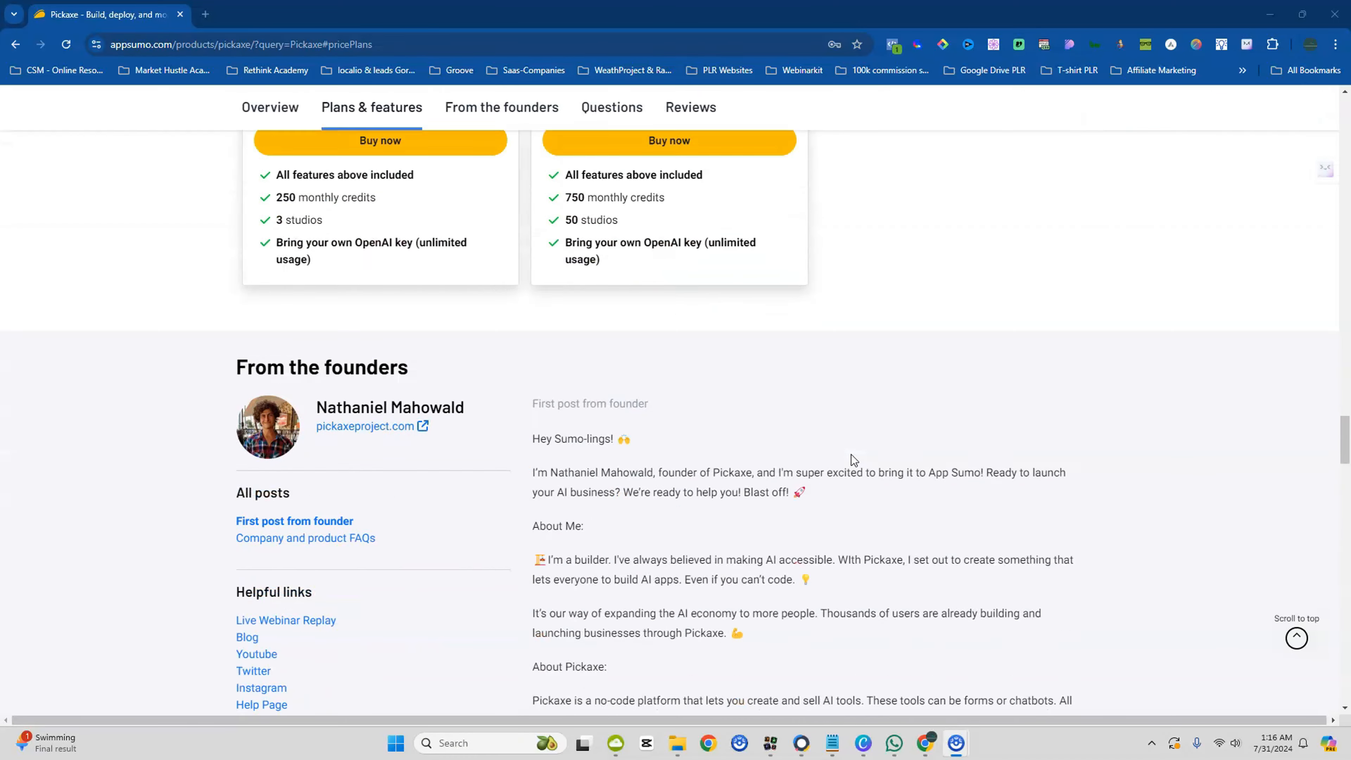
scroll(851, 454, "down", 5)
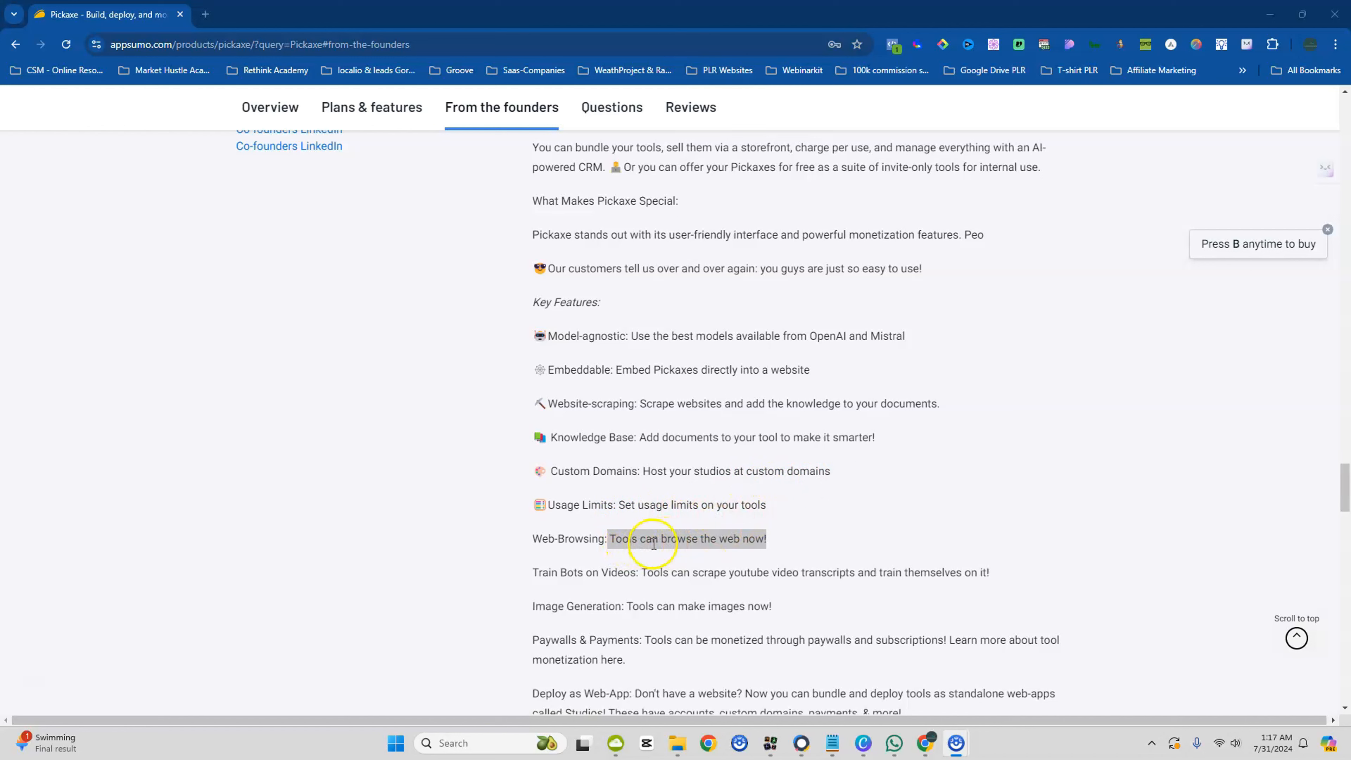
scroll(739, 542, "down", 2)
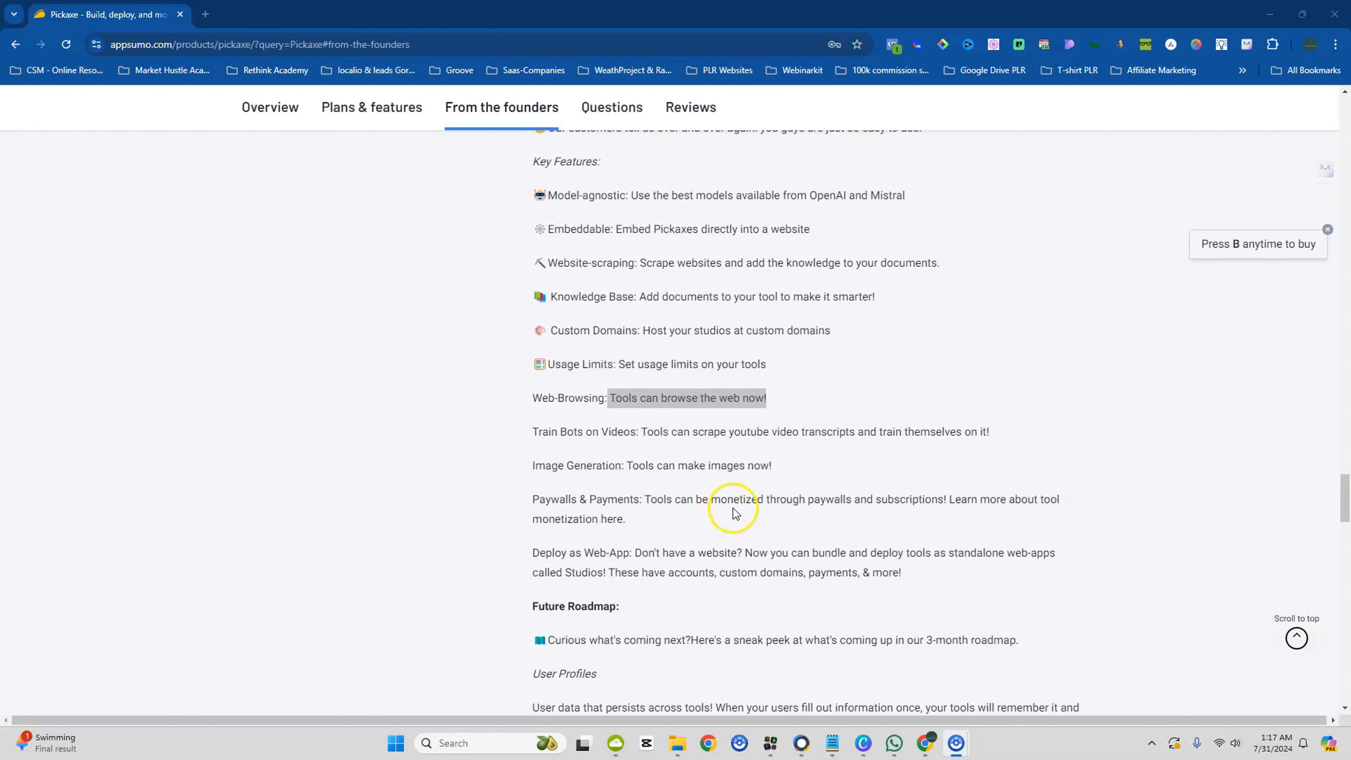
scroll(788, 494, "down", 3)
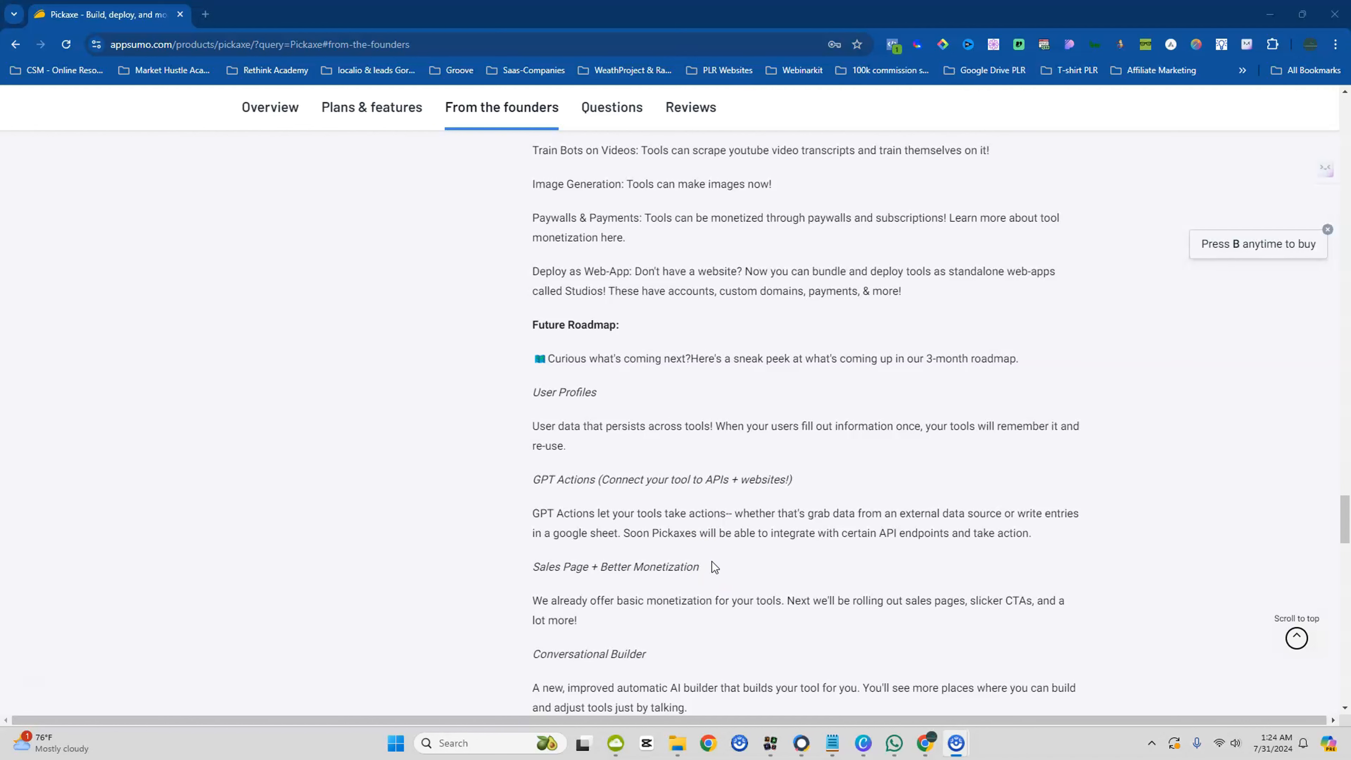
scroll(711, 562, "down", 1)
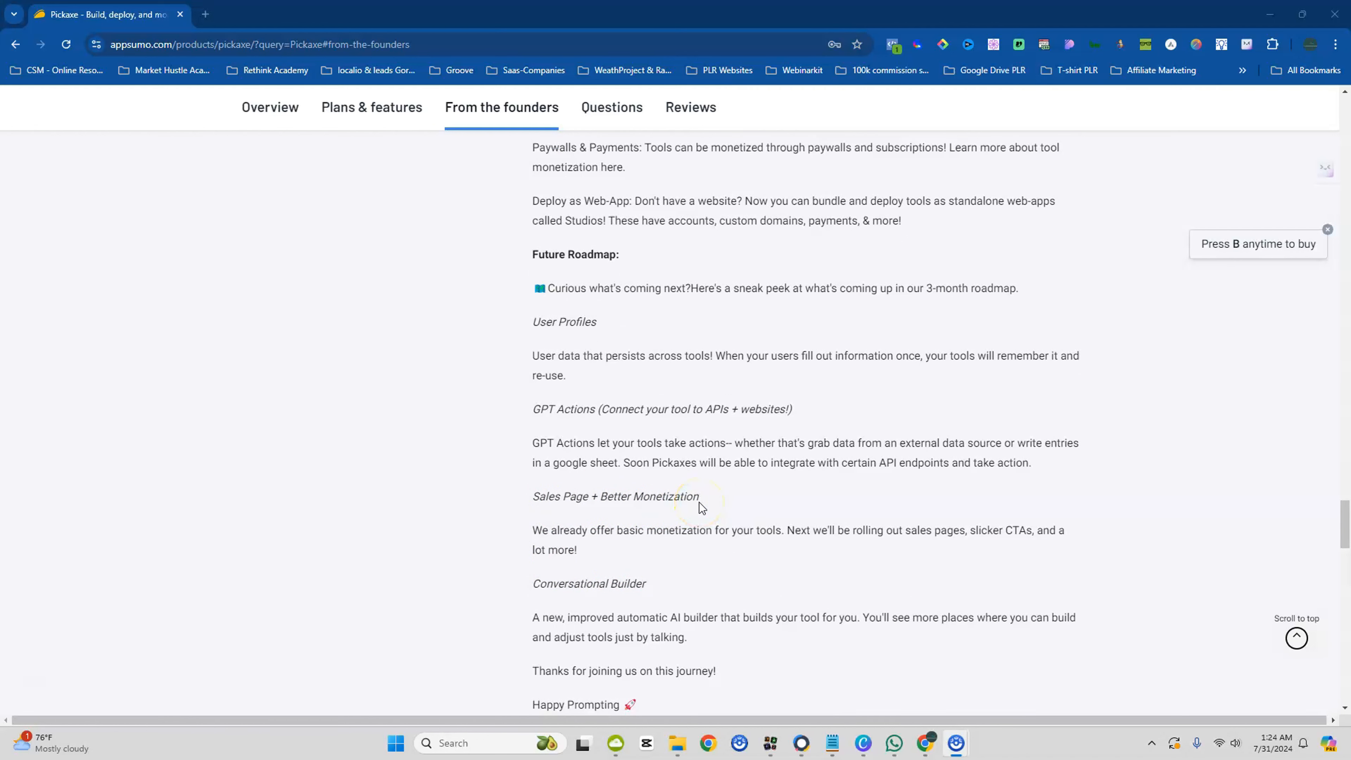
scroll(700, 507, "down", 1)
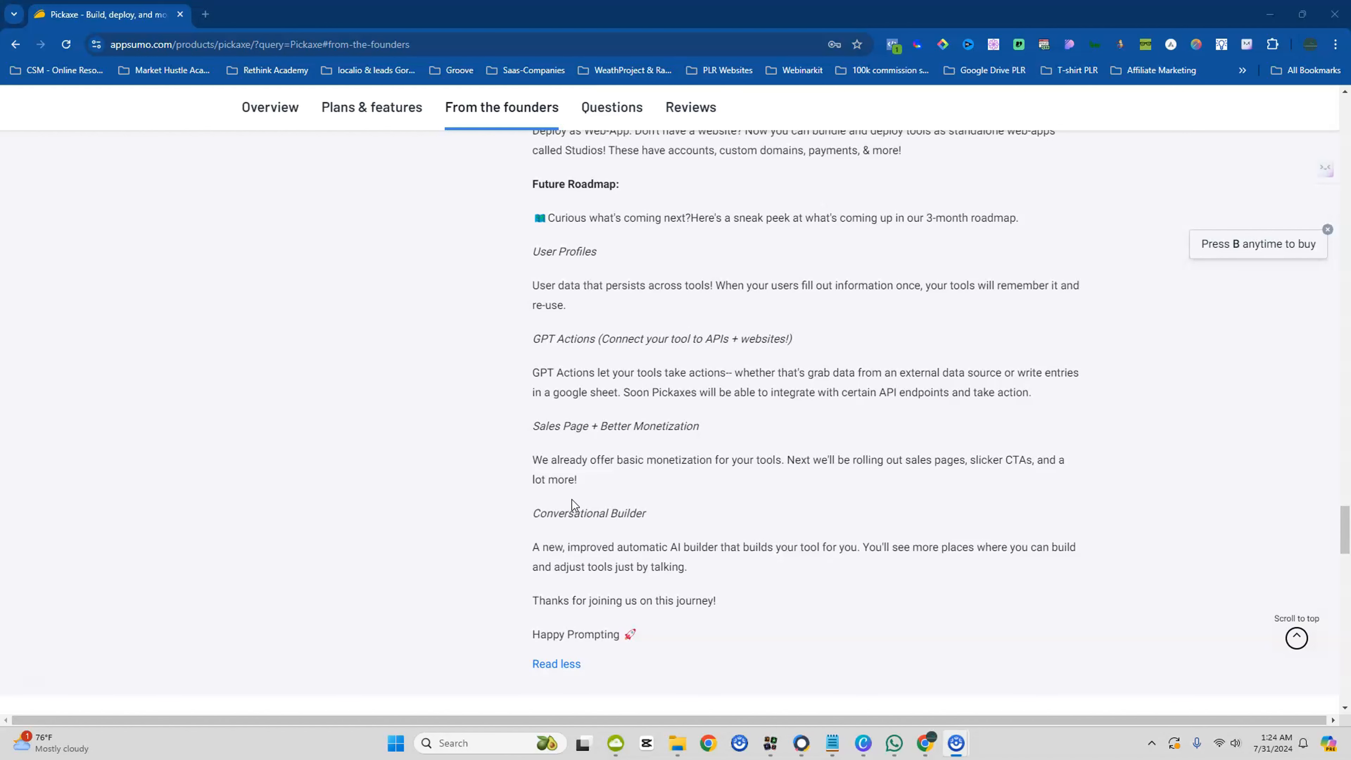
Look through the customer questions and the founder team's answers in the Questions & Reviews section
scroll(573, 499, "down", 10)
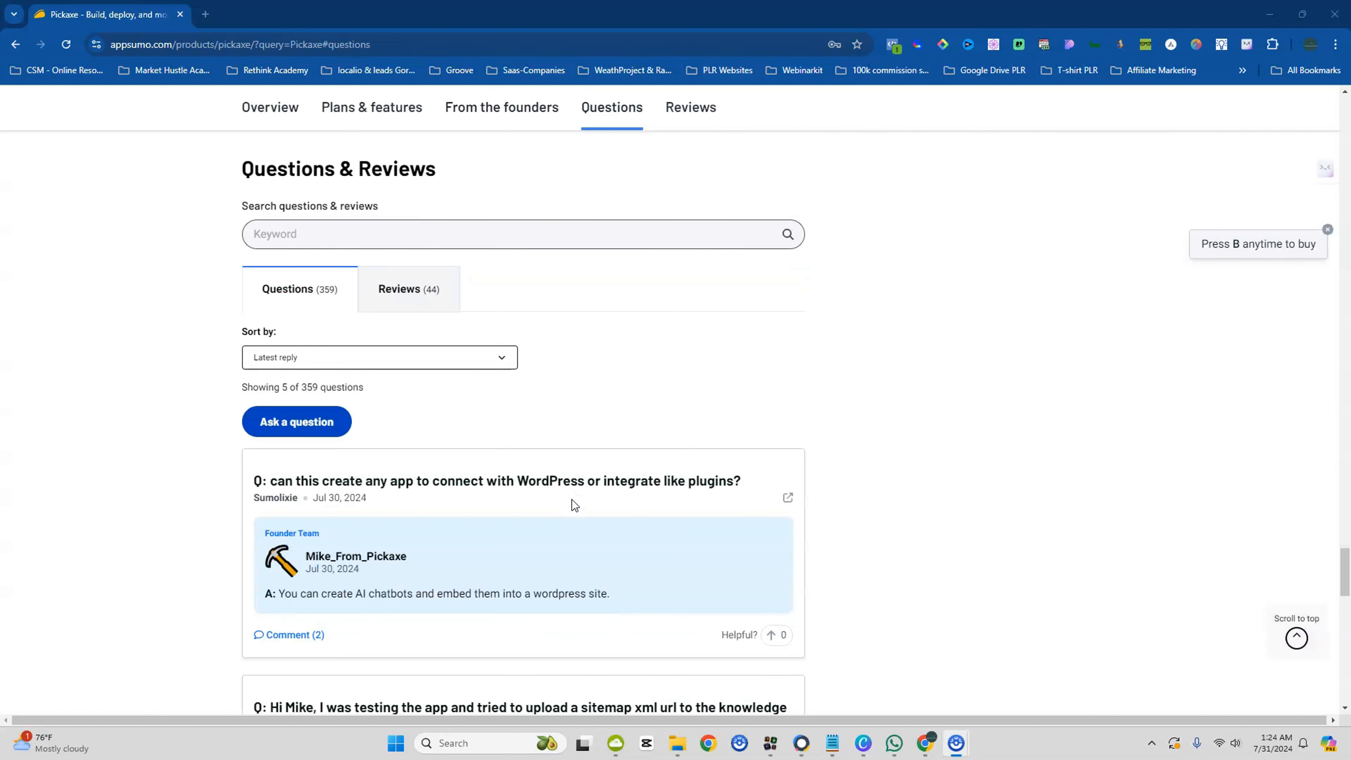
scroll(573, 499, "down", 3)
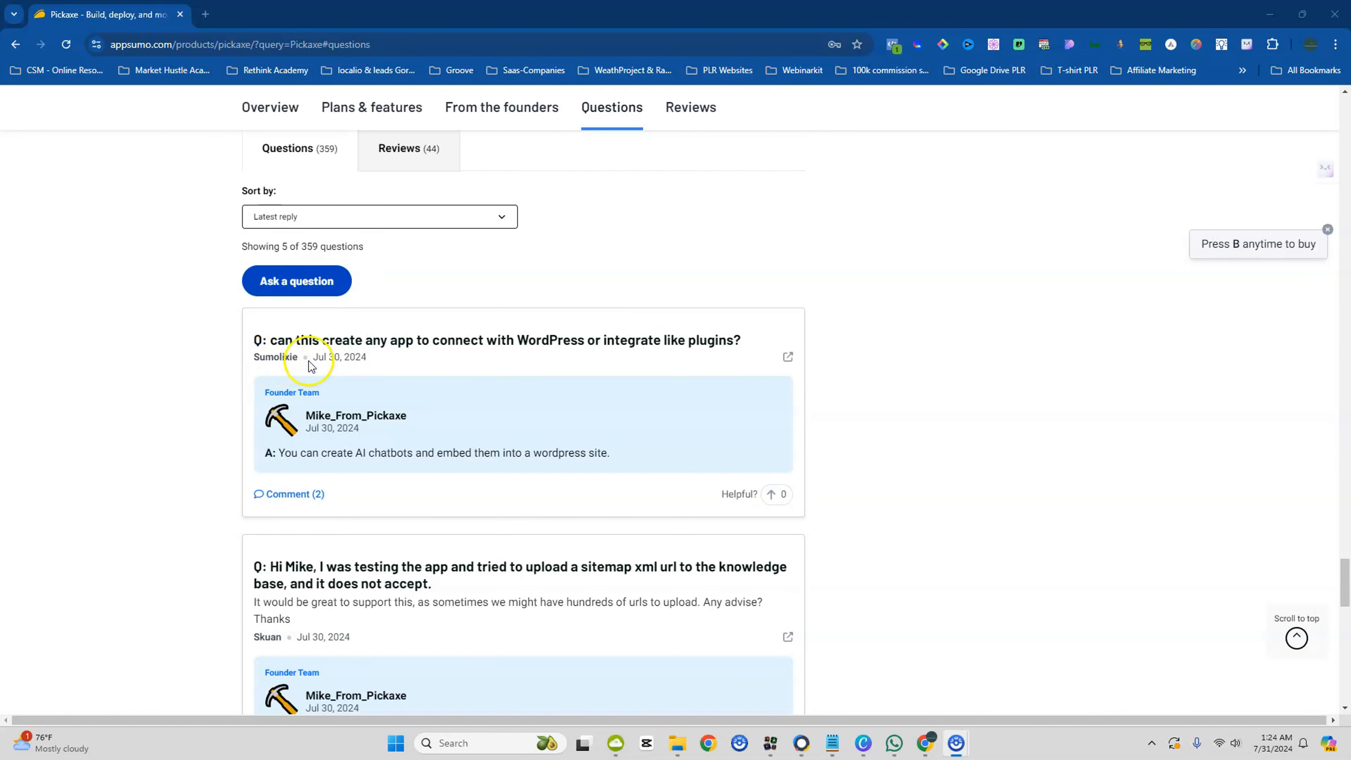
scroll(314, 372, "down", 6)
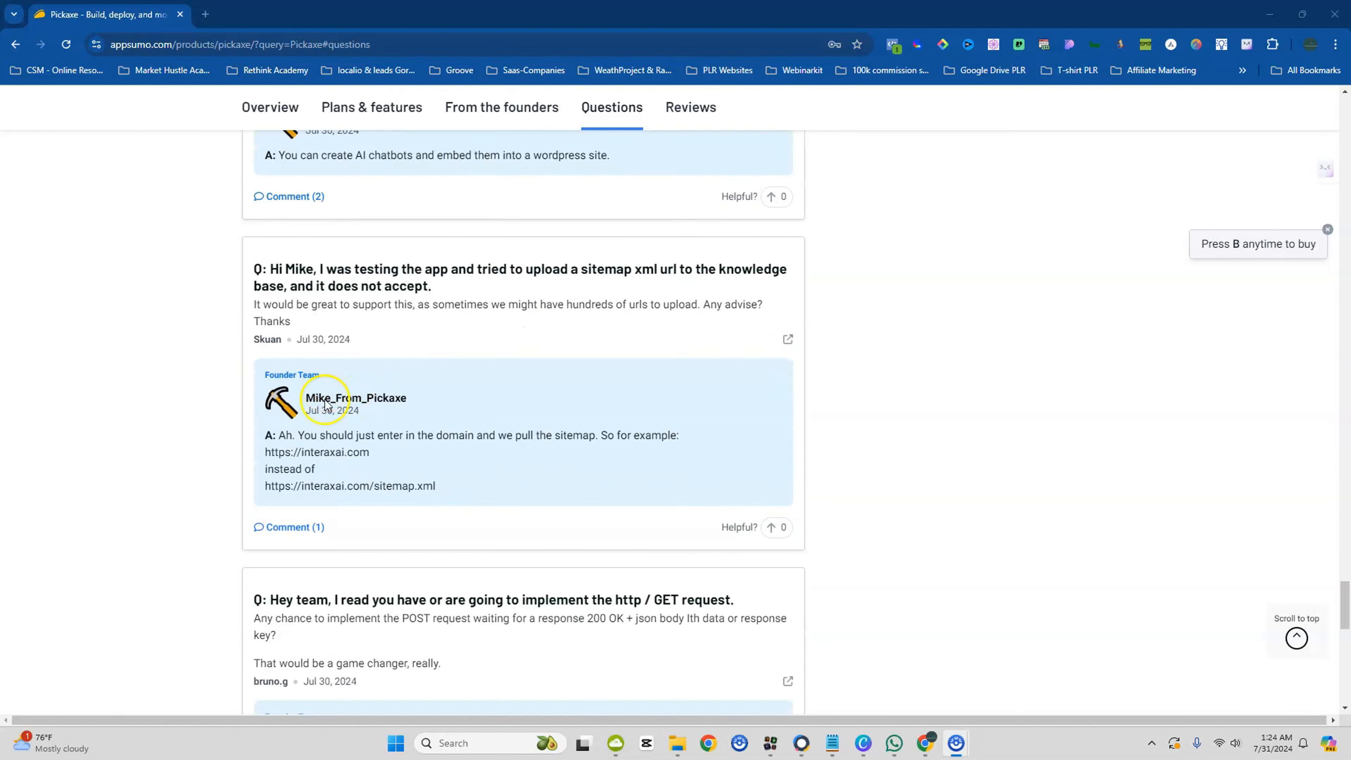
scroll(326, 405, "down", 7)
scroll(253, 413, "down", 3)
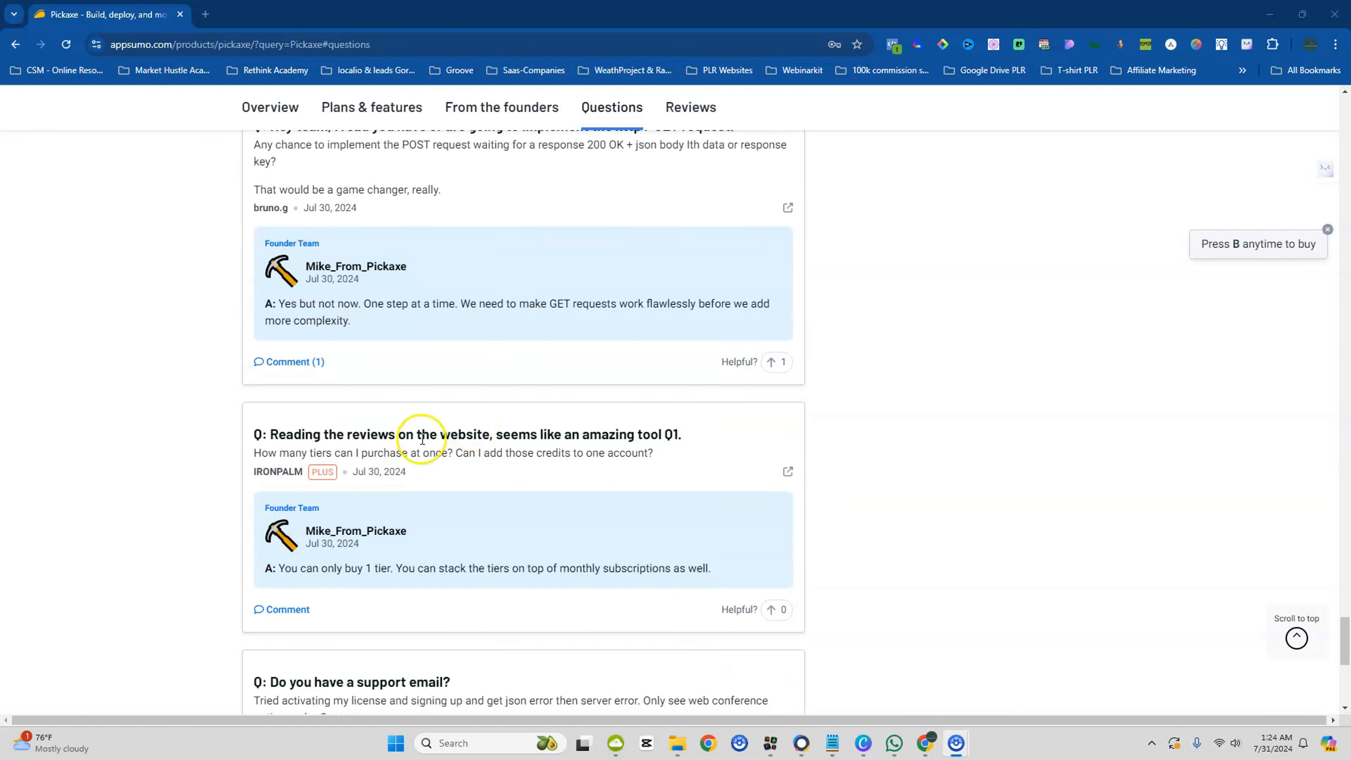
scroll(353, 543, "down", 3)
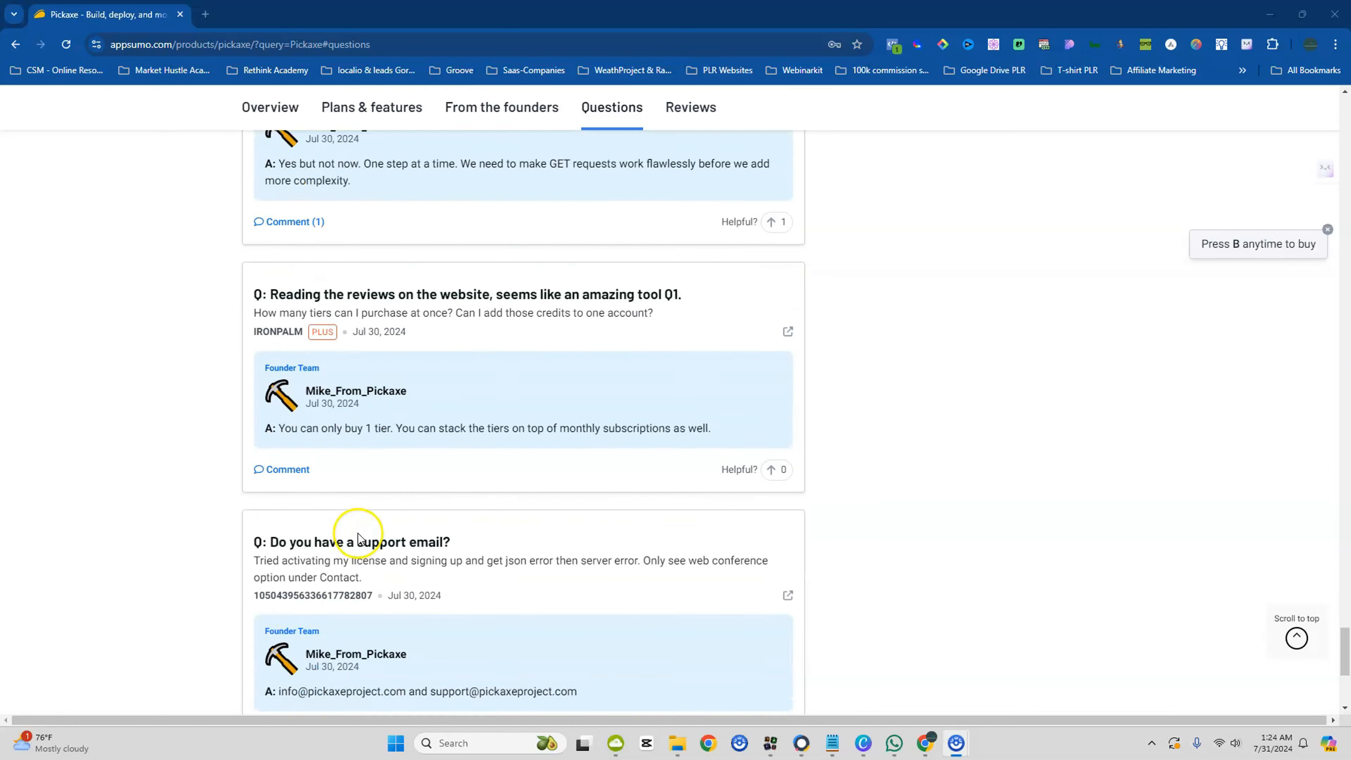
scroll(358, 535, "down", 5)
scroll(365, 531, "up", 2)
scroll(371, 531, "down", 2)
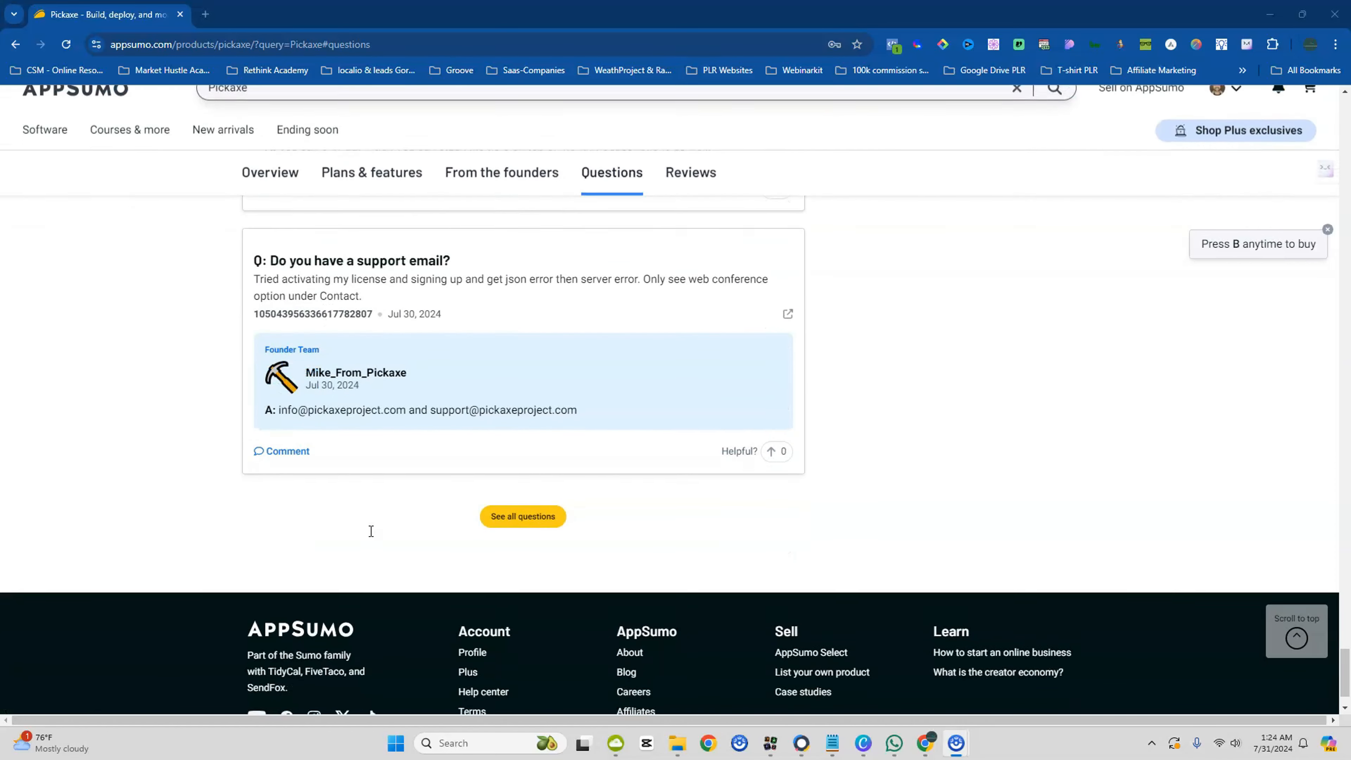
scroll(370, 531, "up", 20)
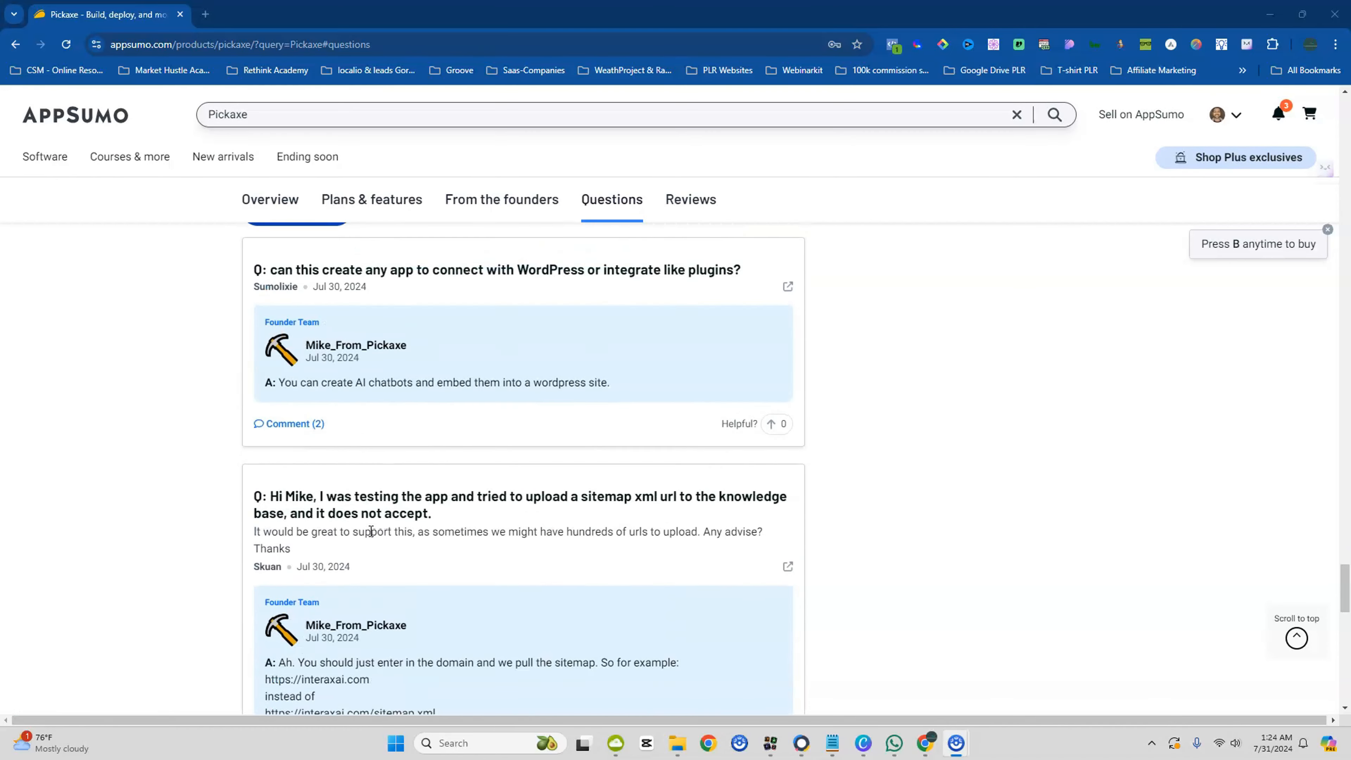
scroll(370, 531, "up", 4)
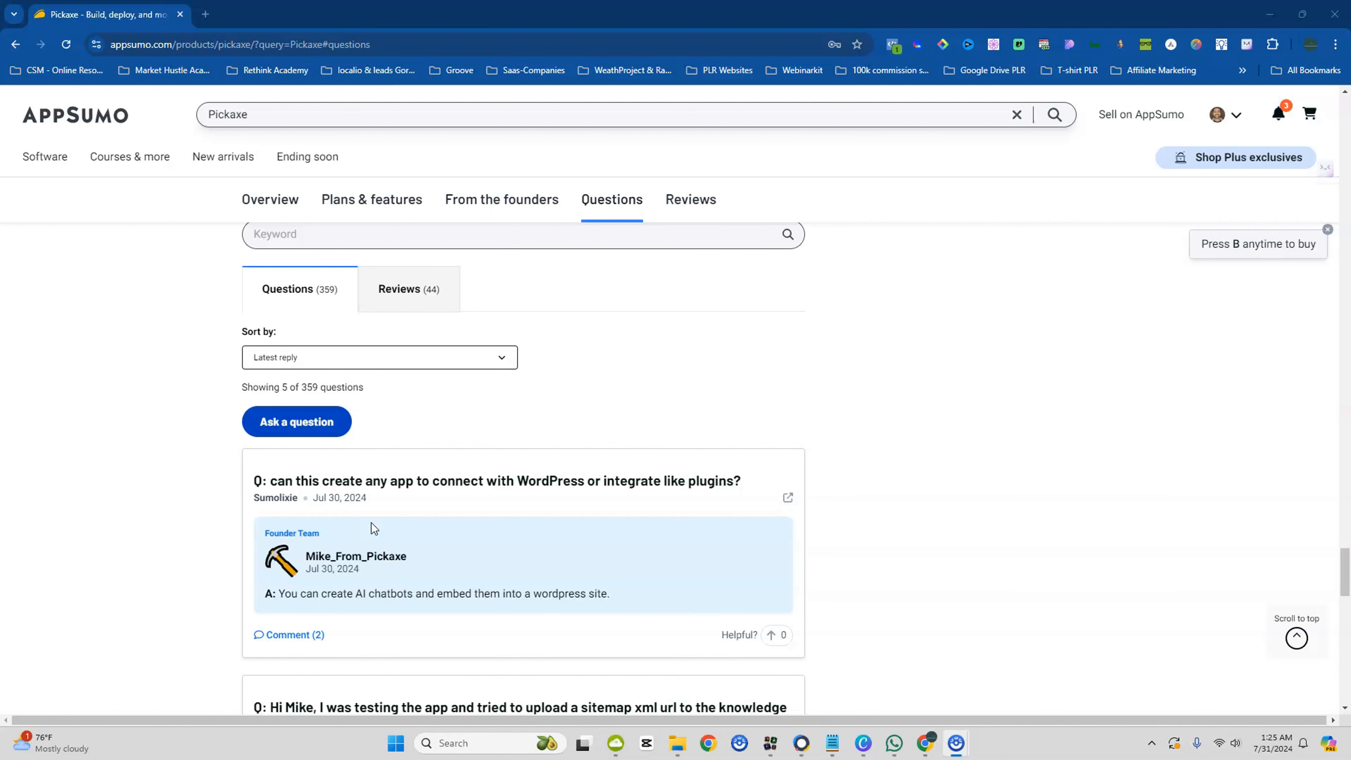
Show the customer reviews of Pickaxe and read through the newest ones, including those about using your own OpenAI key
left_click(424, 288)
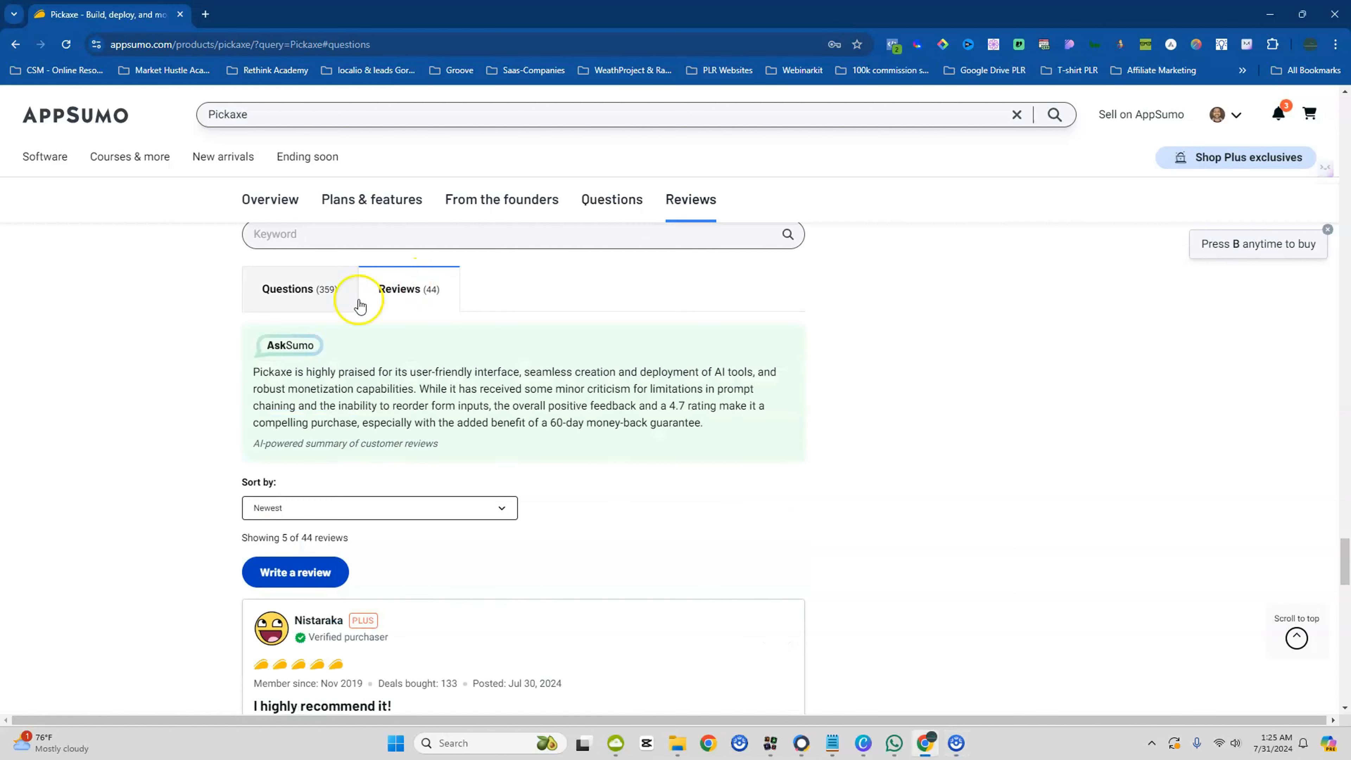
scroll(330, 355, "down", 1)
scroll(331, 355, "down", 6)
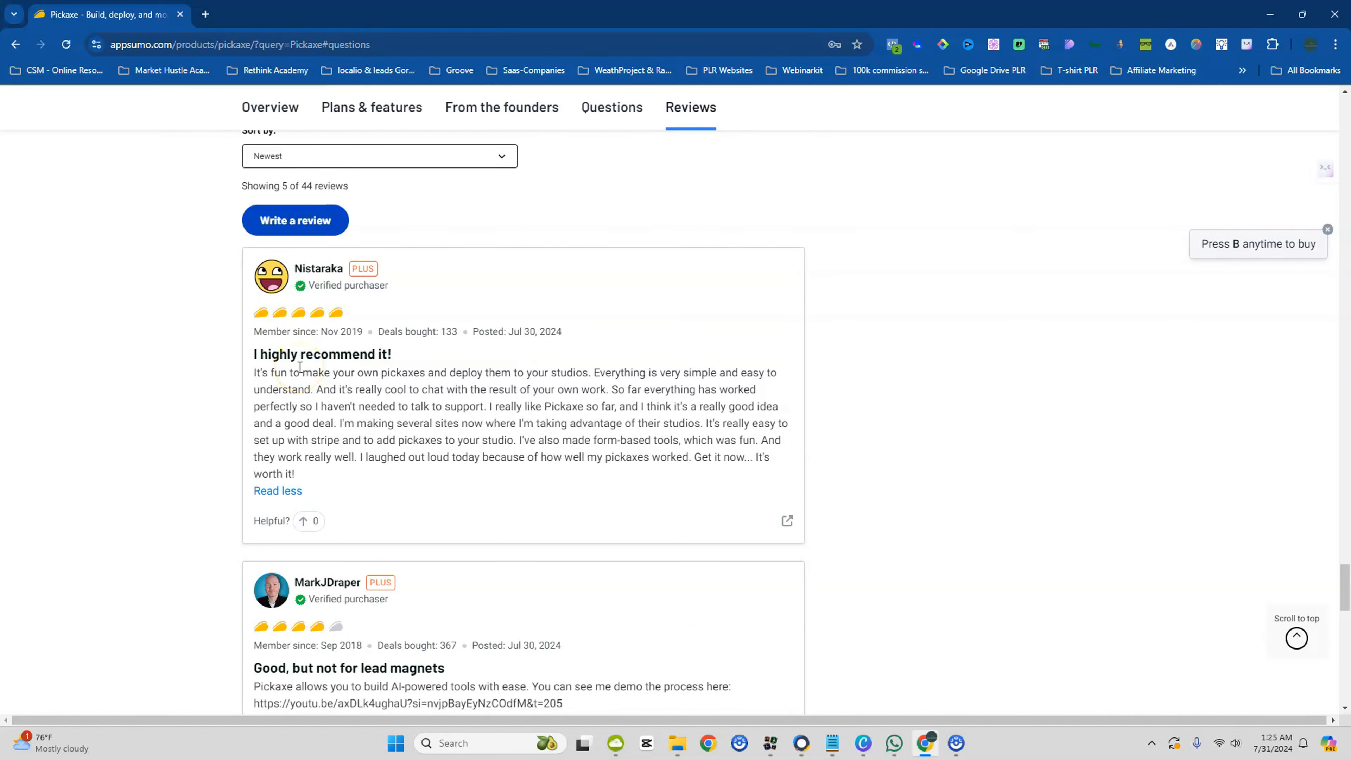
scroll(299, 367, "down", 4)
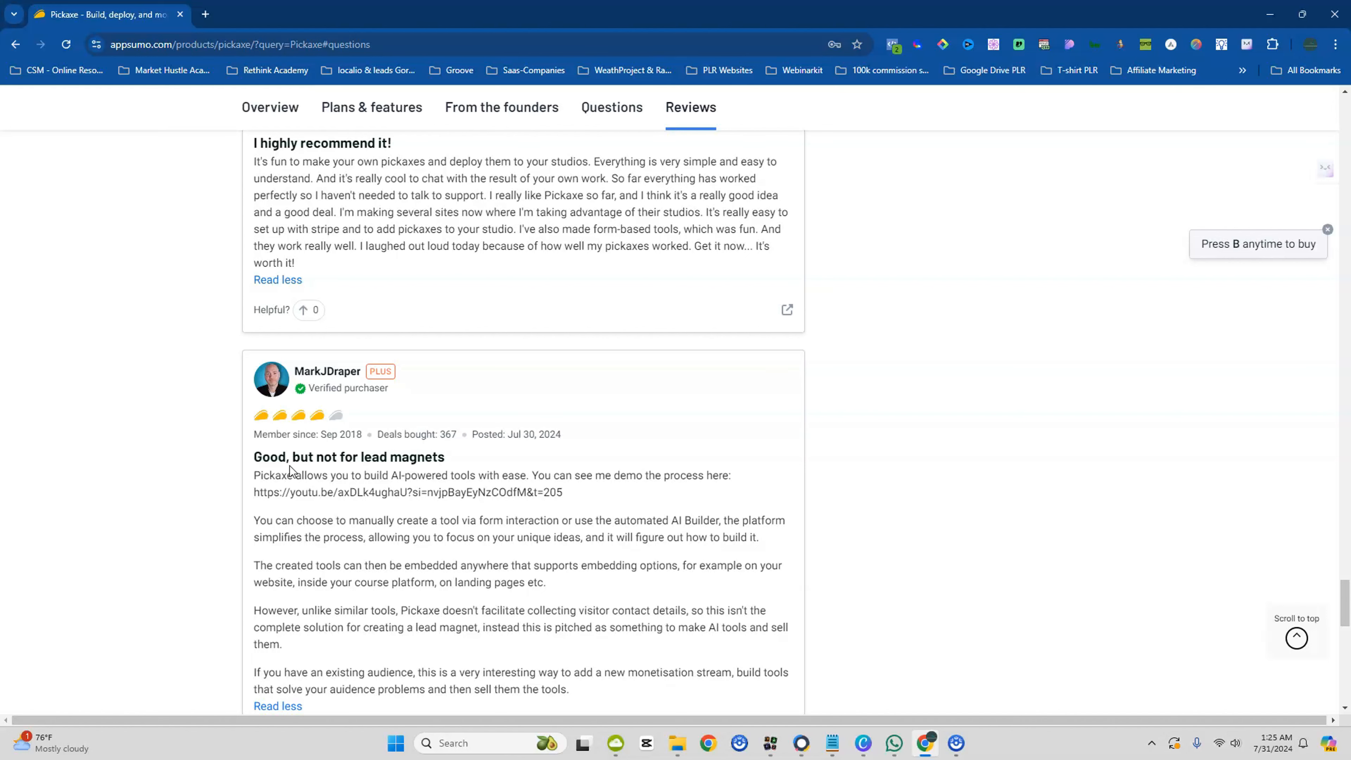
scroll(463, 511, "down", 8)
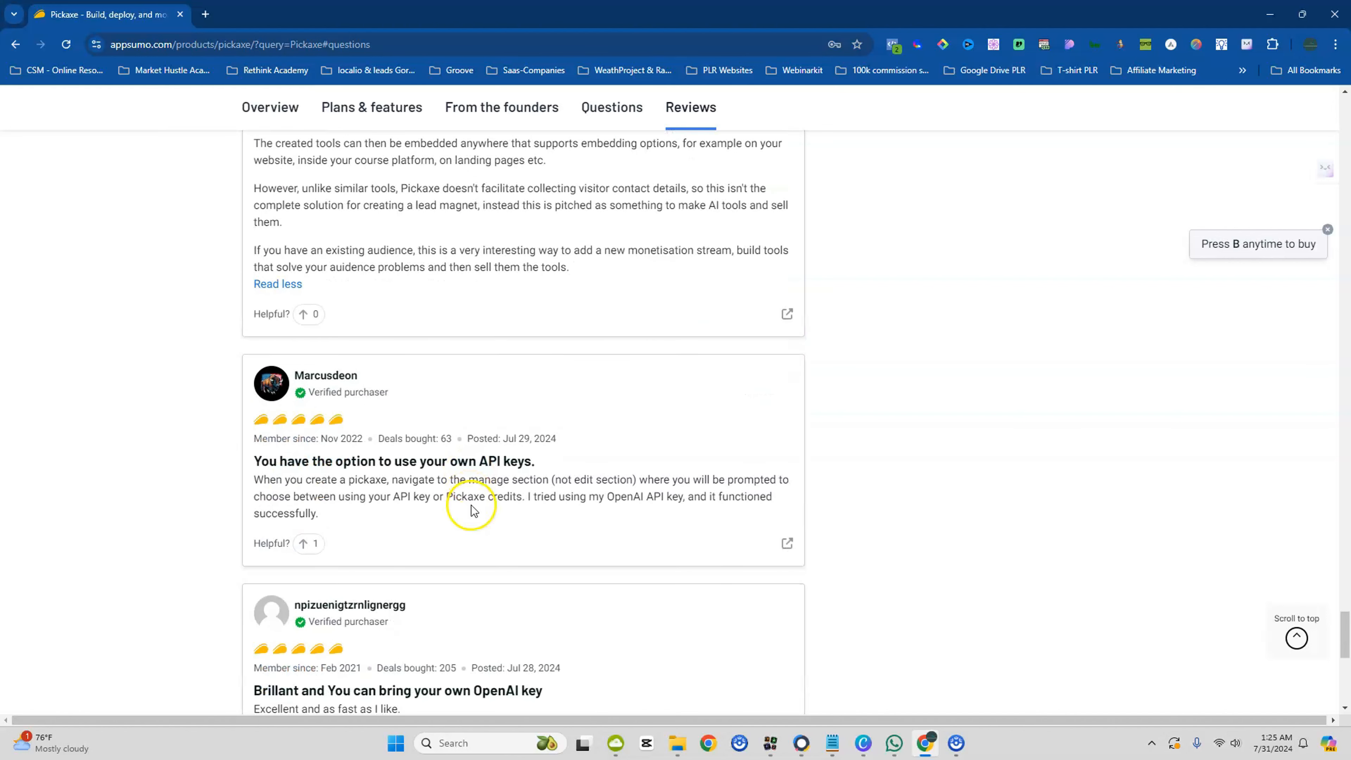
scroll(199, 413, "down", 8)
scroll(199, 414, "up", 5)
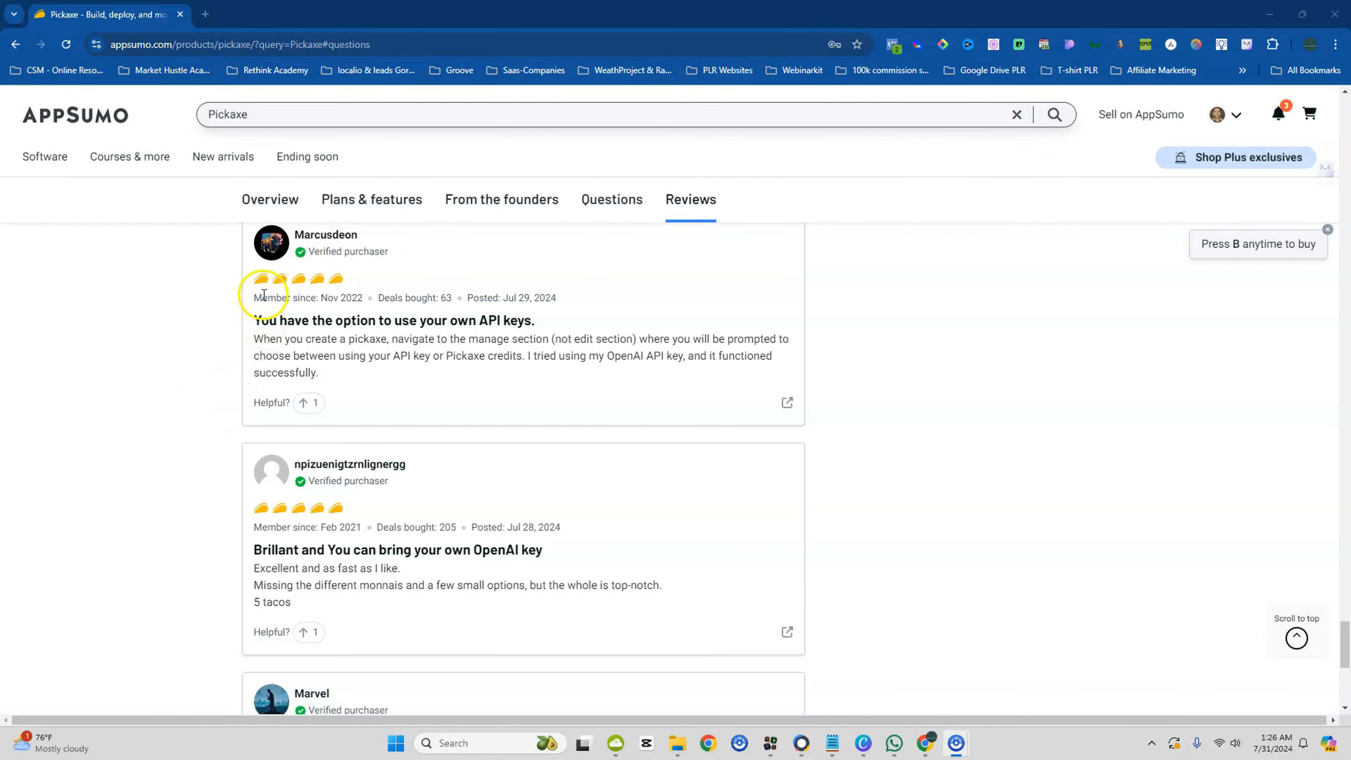
scroll(319, 330, "down", 4)
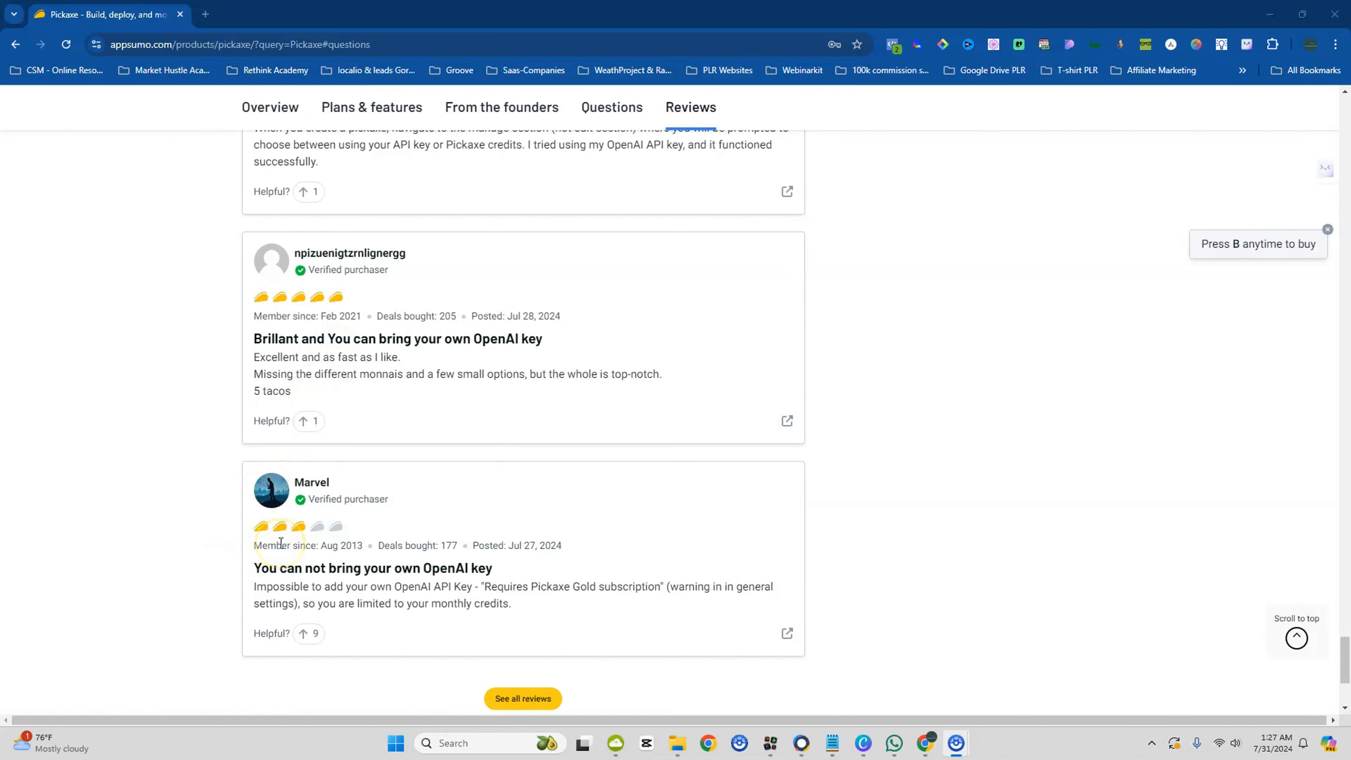
scroll(281, 541, "up", 12)
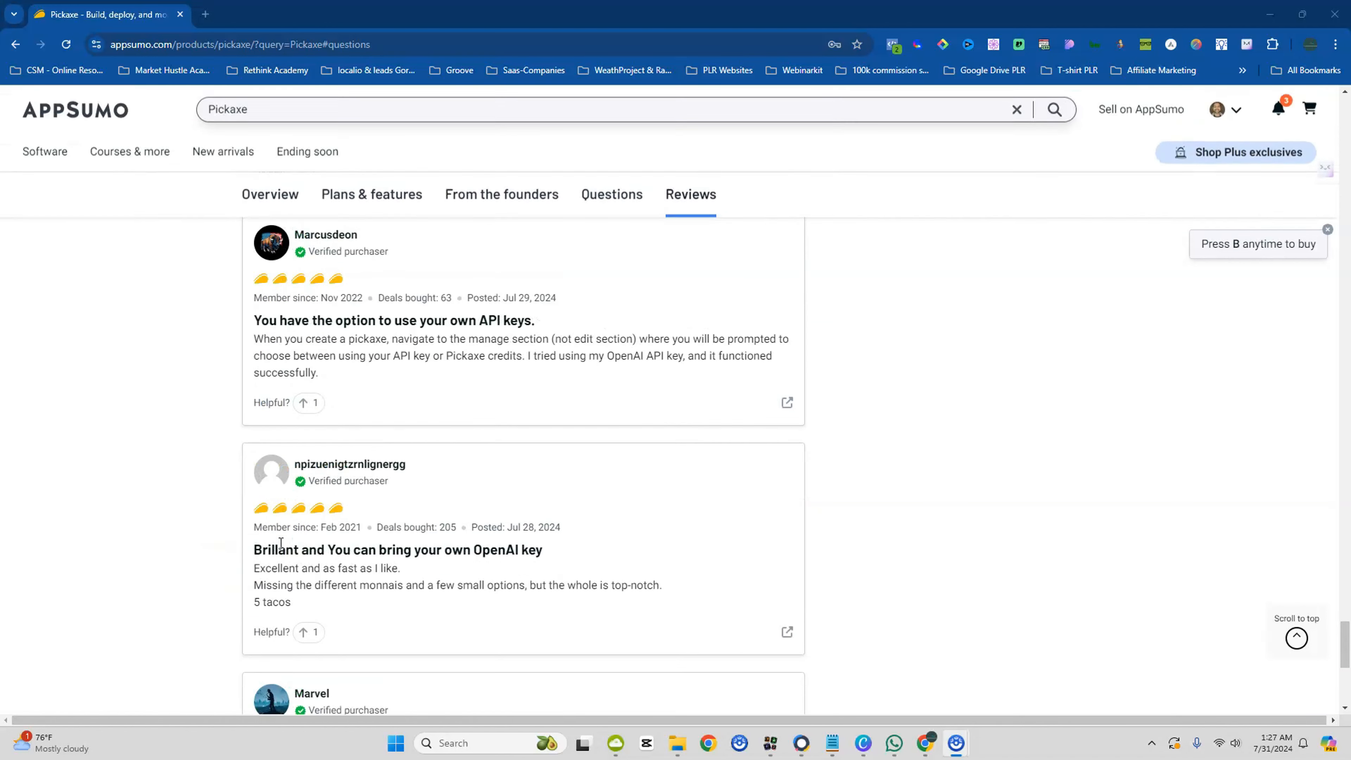
scroll(281, 543, "up", 8)
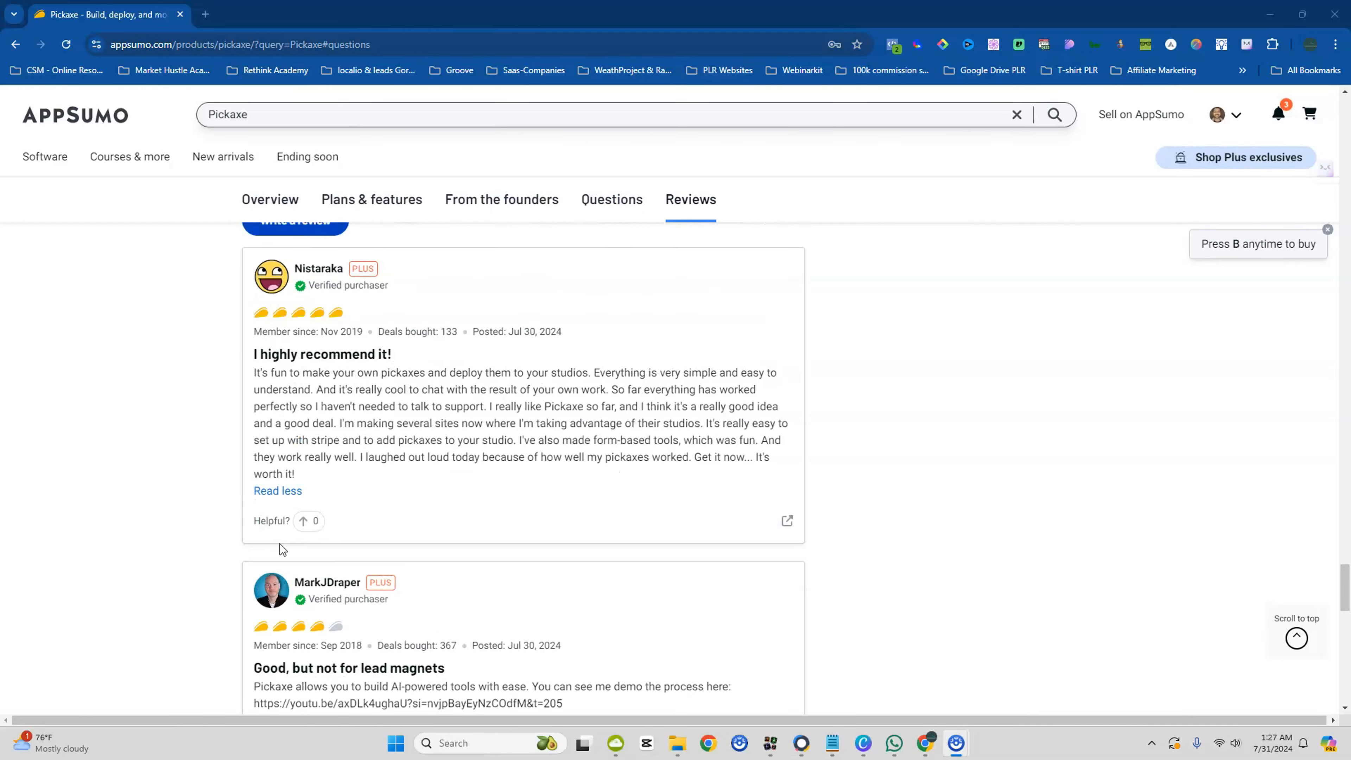
Read the newest Pickaxe reviews in full, including "I highly recommend it!" and "Good, but not for lead magnets"
scroll(280, 544, "down", 4)
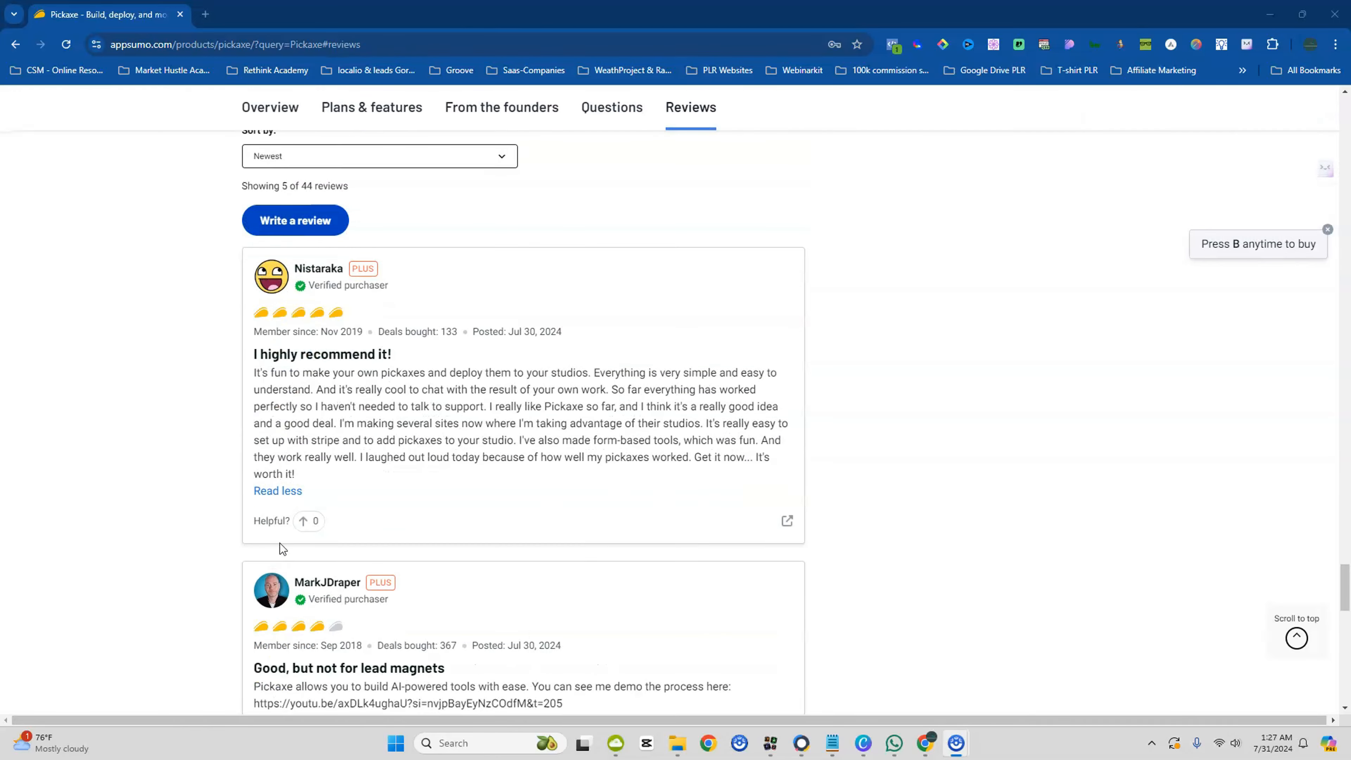
scroll(279, 543, "up", 5)
scroll(279, 541, "down", 5)
left_click(276, 375)
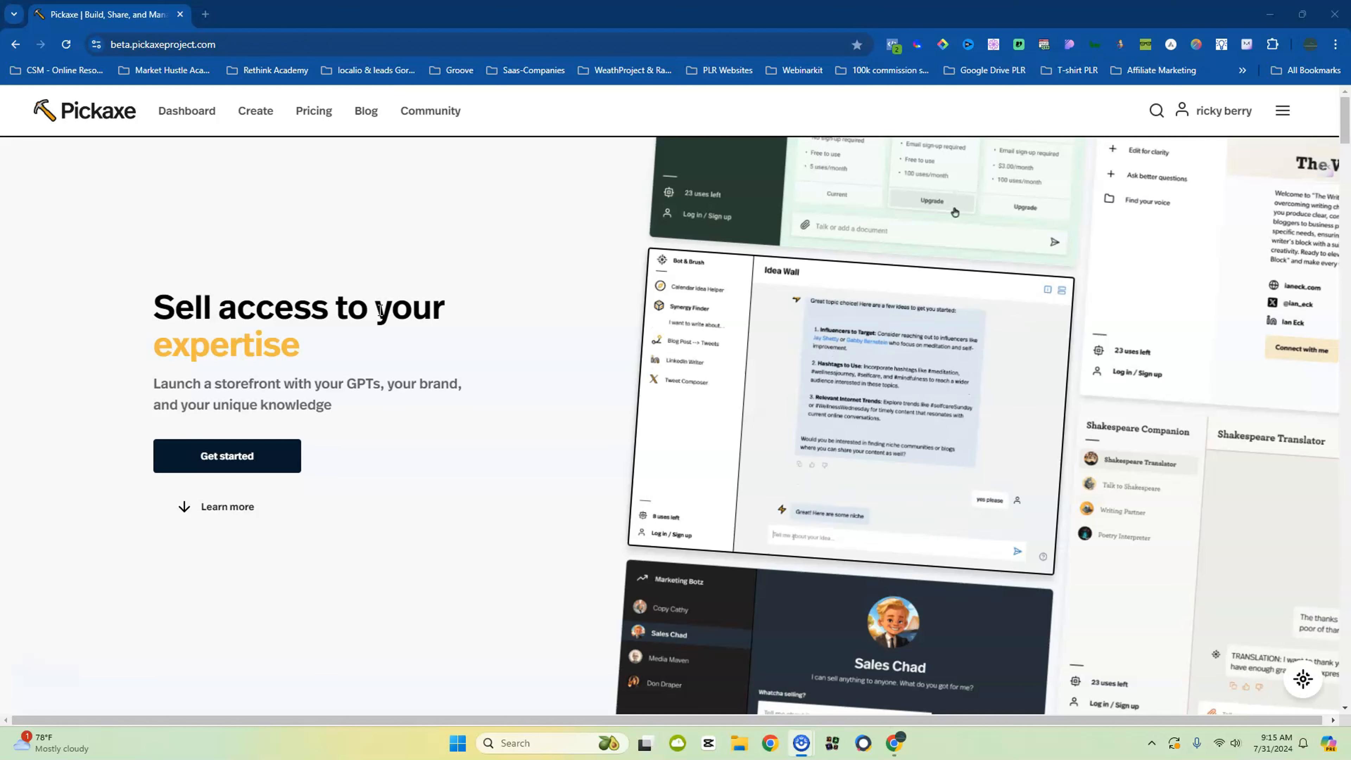
Review the Create, Share, Sell overview and the "AI studios earning money today" examples on the Pickaxe home page
scroll(380, 311, "down", 10)
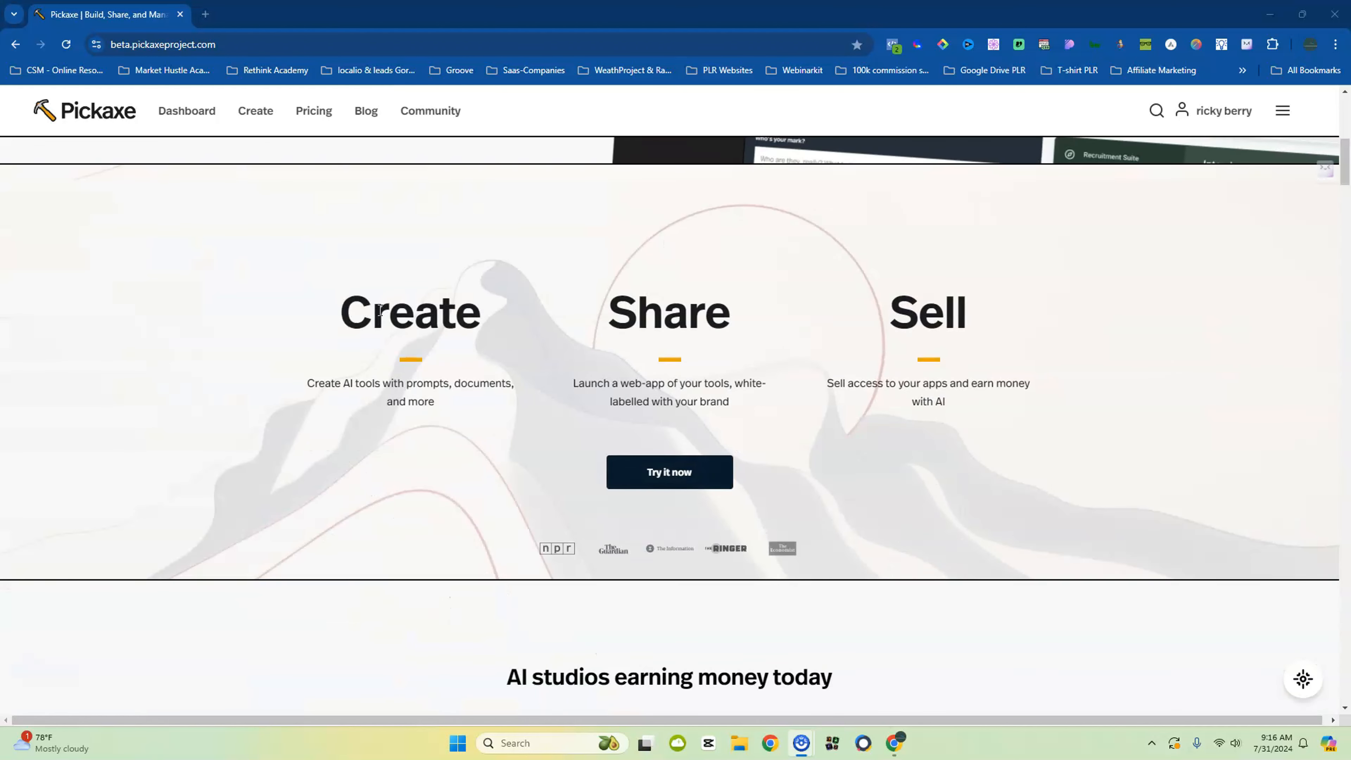
scroll(380, 310, "down", 3)
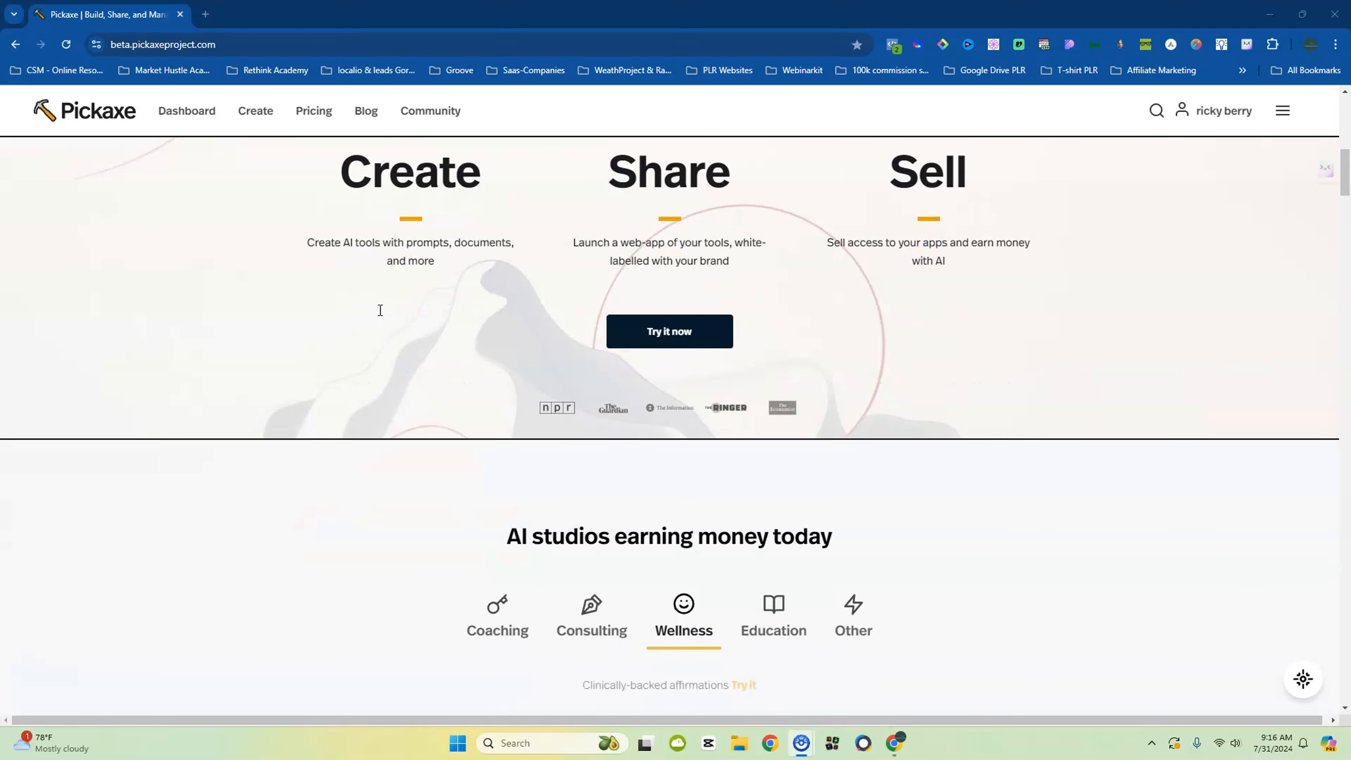
scroll(380, 310, "down", 6)
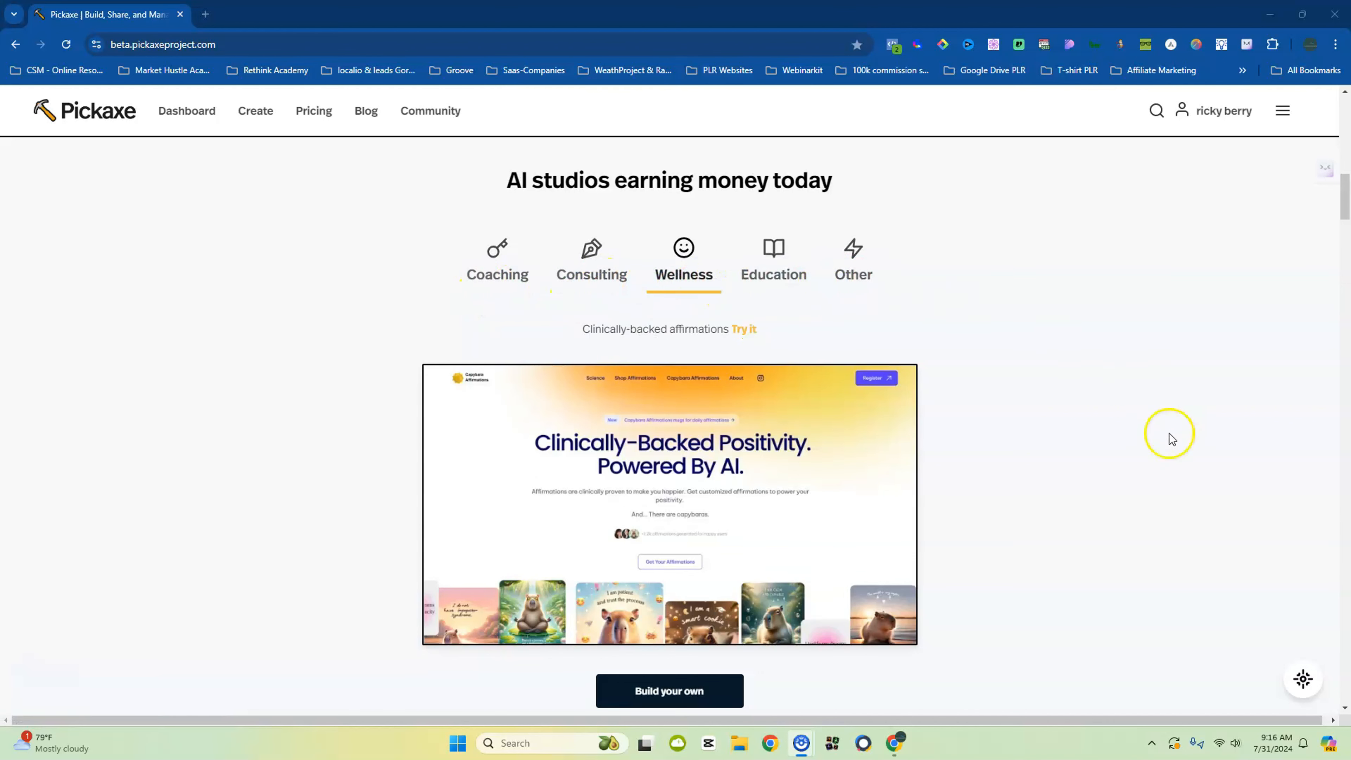
scroll(1170, 435, "down", 5)
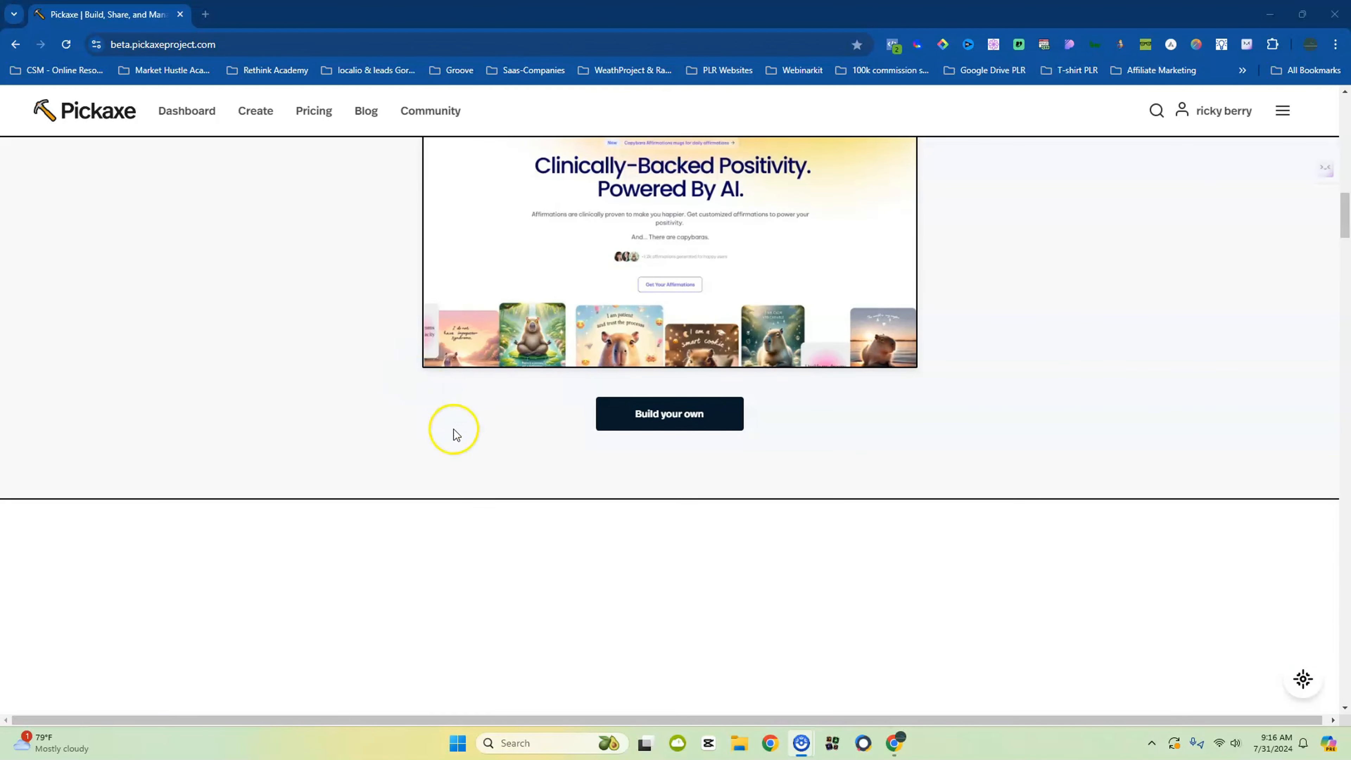
scroll(452, 431, "up", 6)
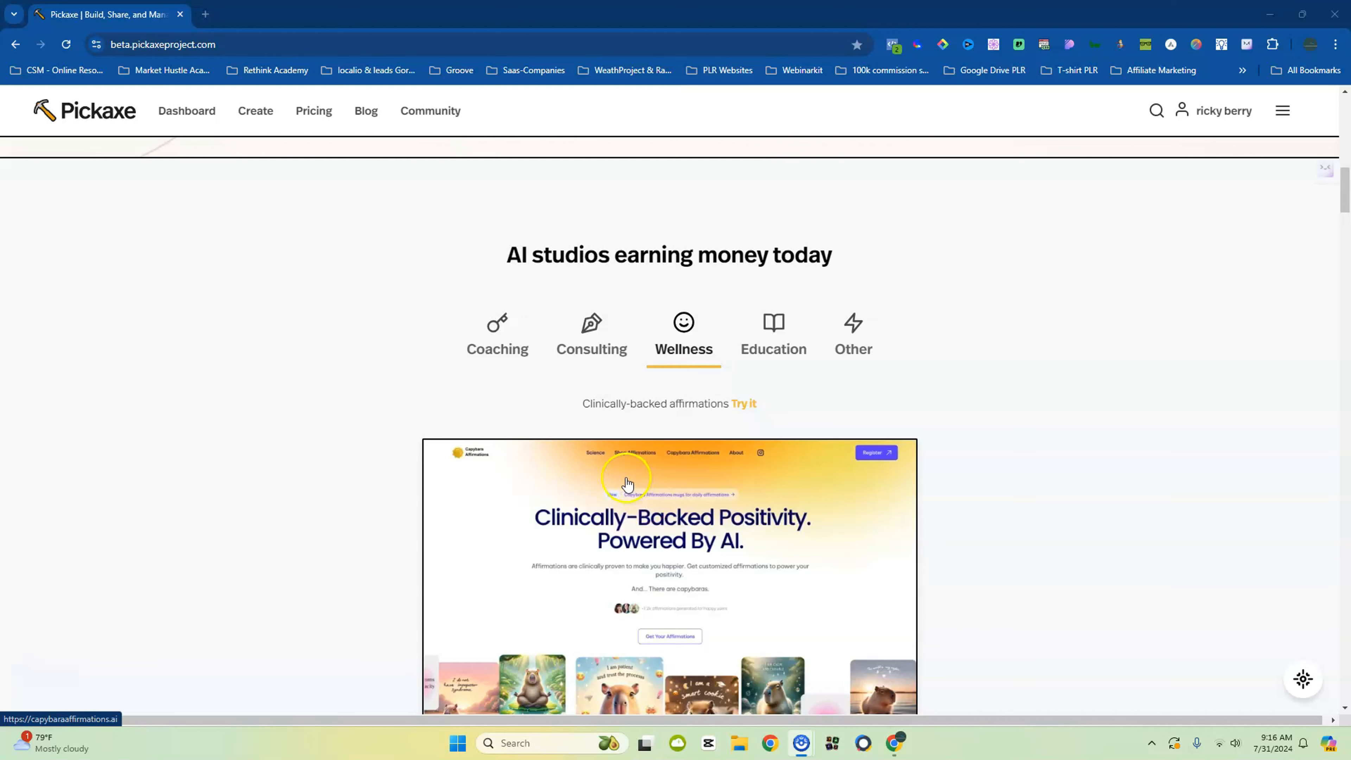
Examine the Build, Customize, Monetize and Monitor feature sections of the Pickaxe home page
scroll(622, 485, "down", 13)
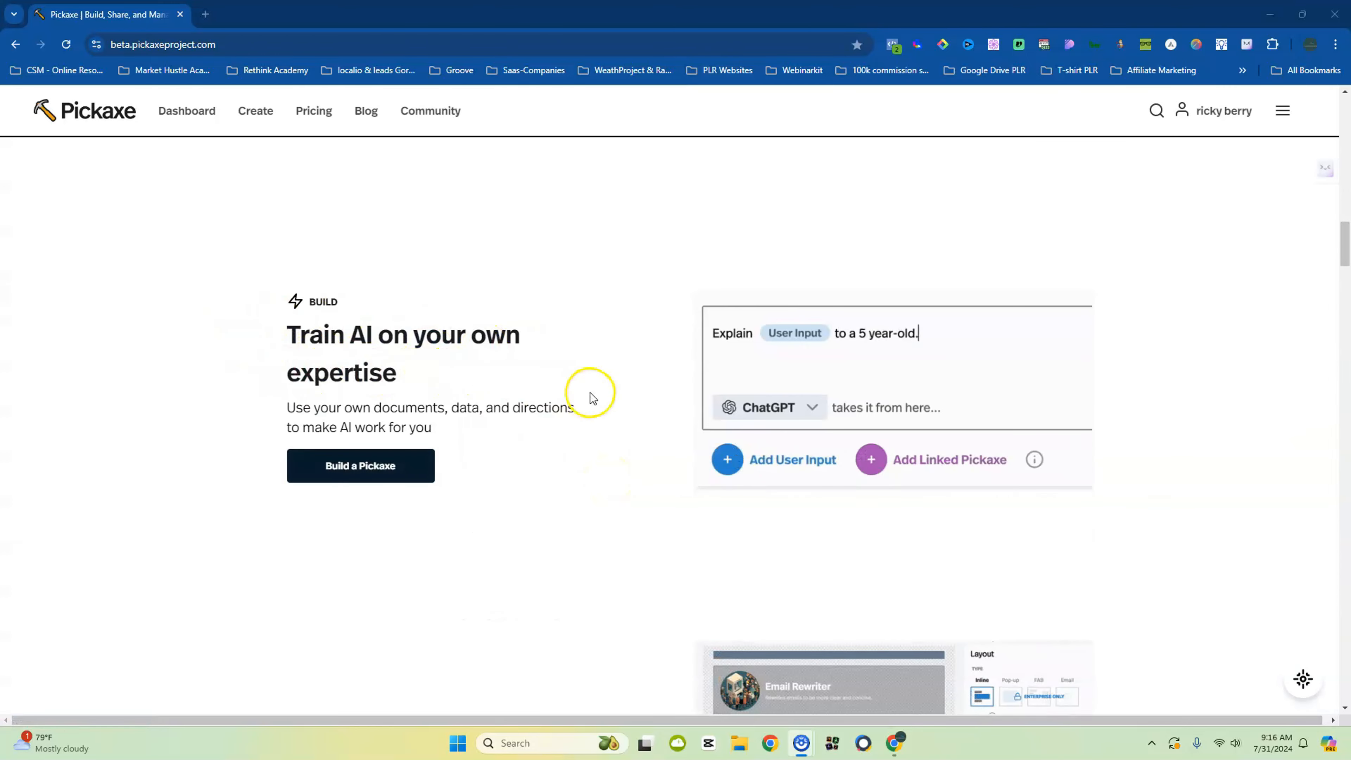
scroll(591, 394, "down", 7)
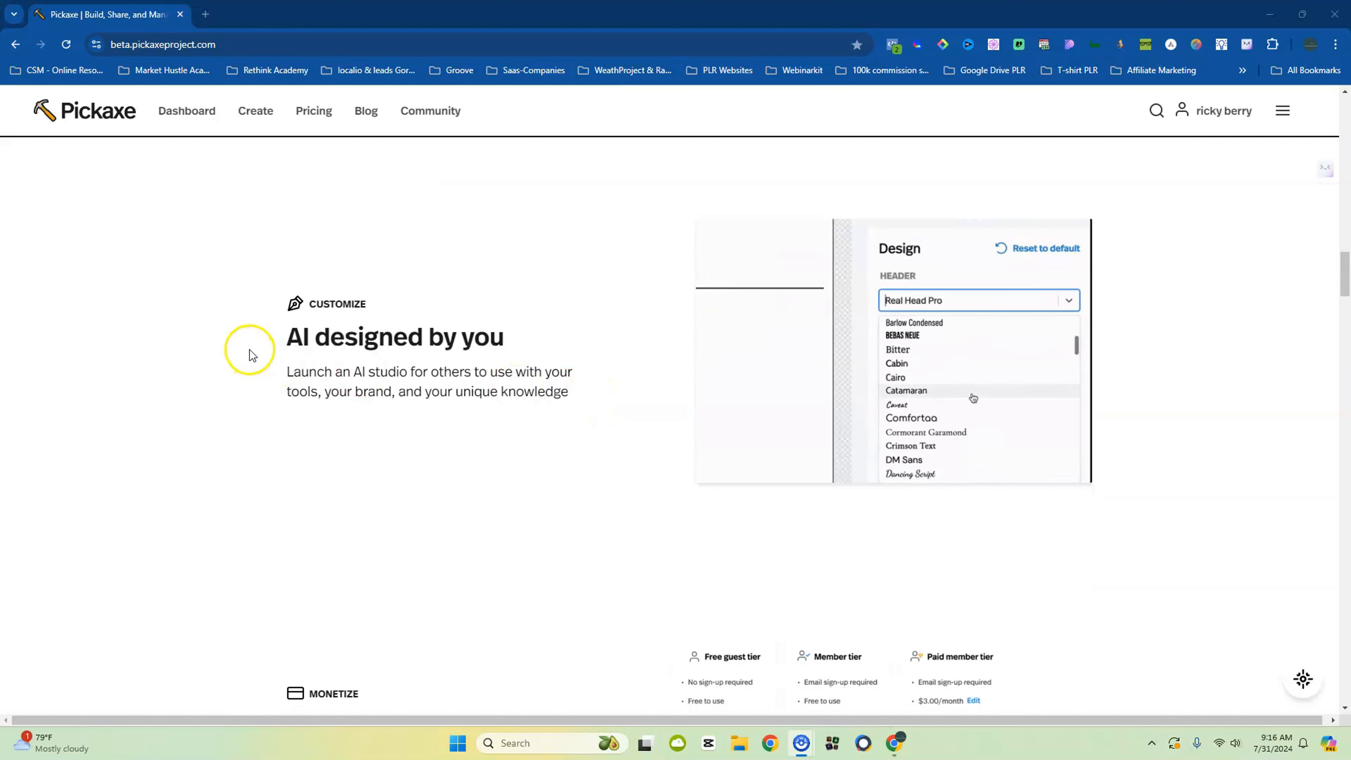
scroll(540, 370, "down", 1)
scroll(543, 368, "down", 8)
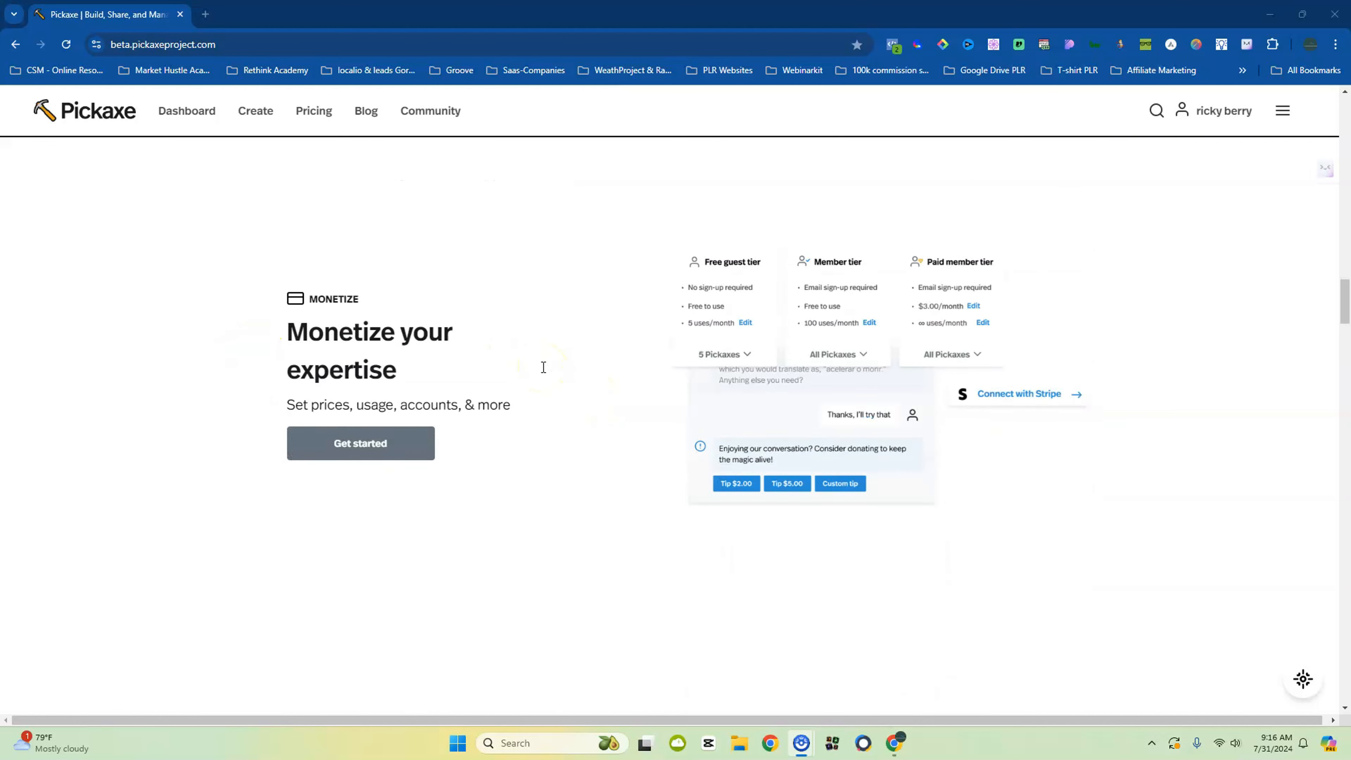
scroll(479, 343, "down", 5)
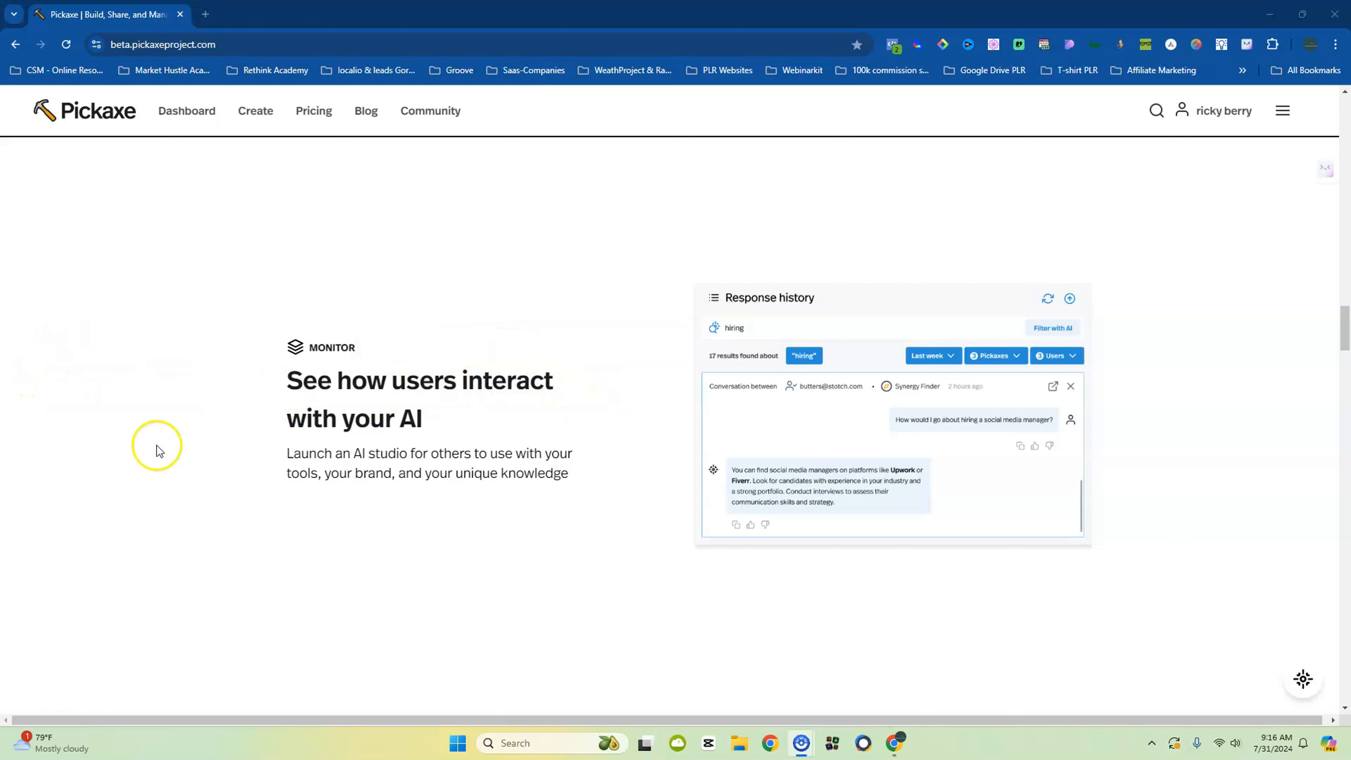
scroll(491, 492, "down", 8)
scroll(495, 492, "down", 20)
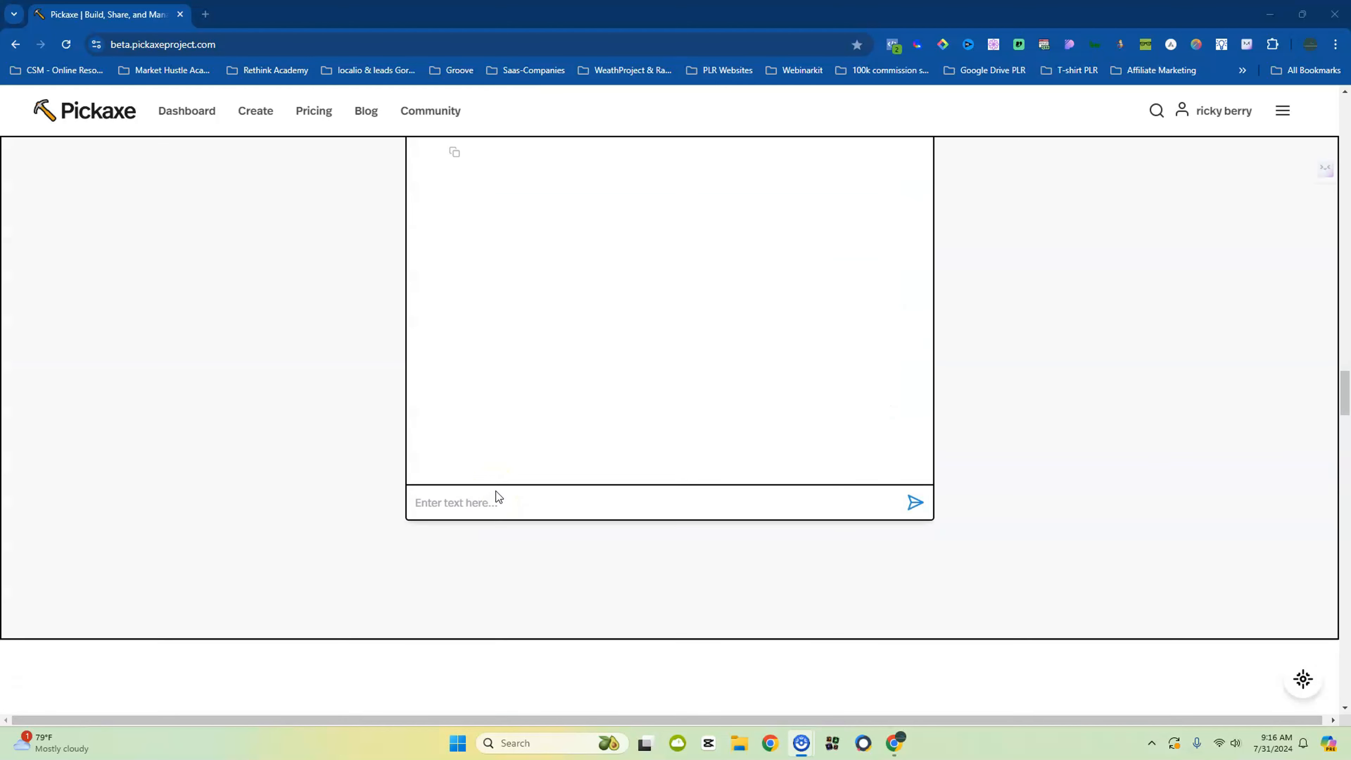
Look through the home page's app design demo, customer testimonials and community section, and return to the opening banner
scroll(502, 497, "down", 16)
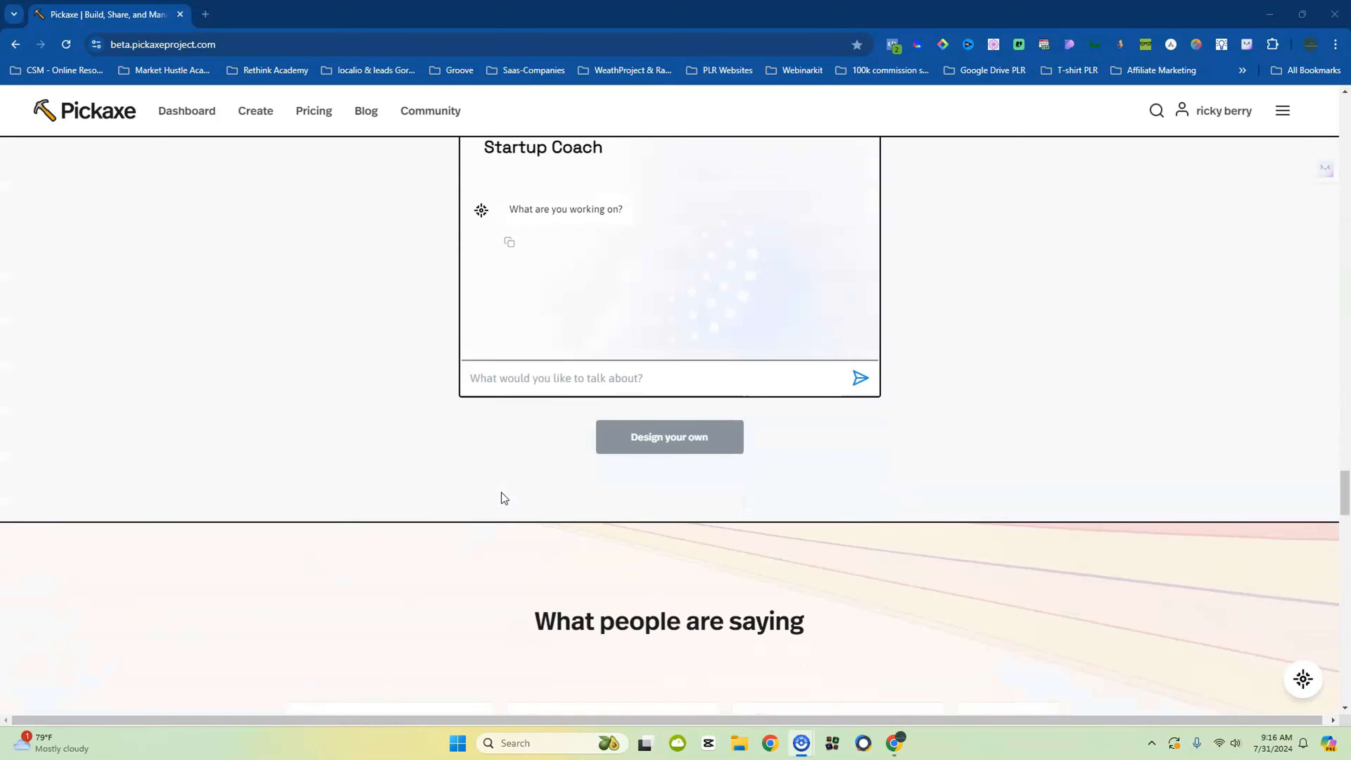
scroll(502, 496, "up", 8)
scroll(500, 532, "down", 3)
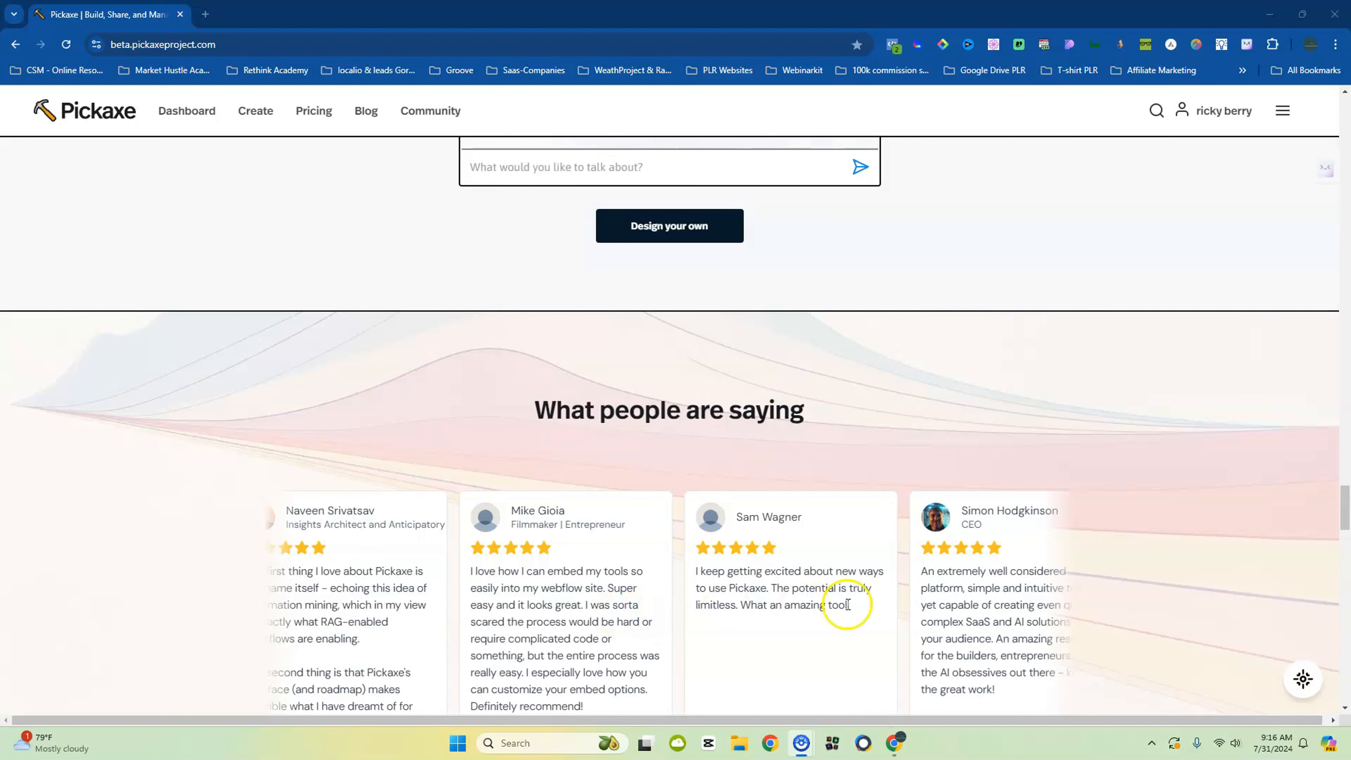
scroll(594, 528, "down", 10)
scroll(537, 524, "down", 12)
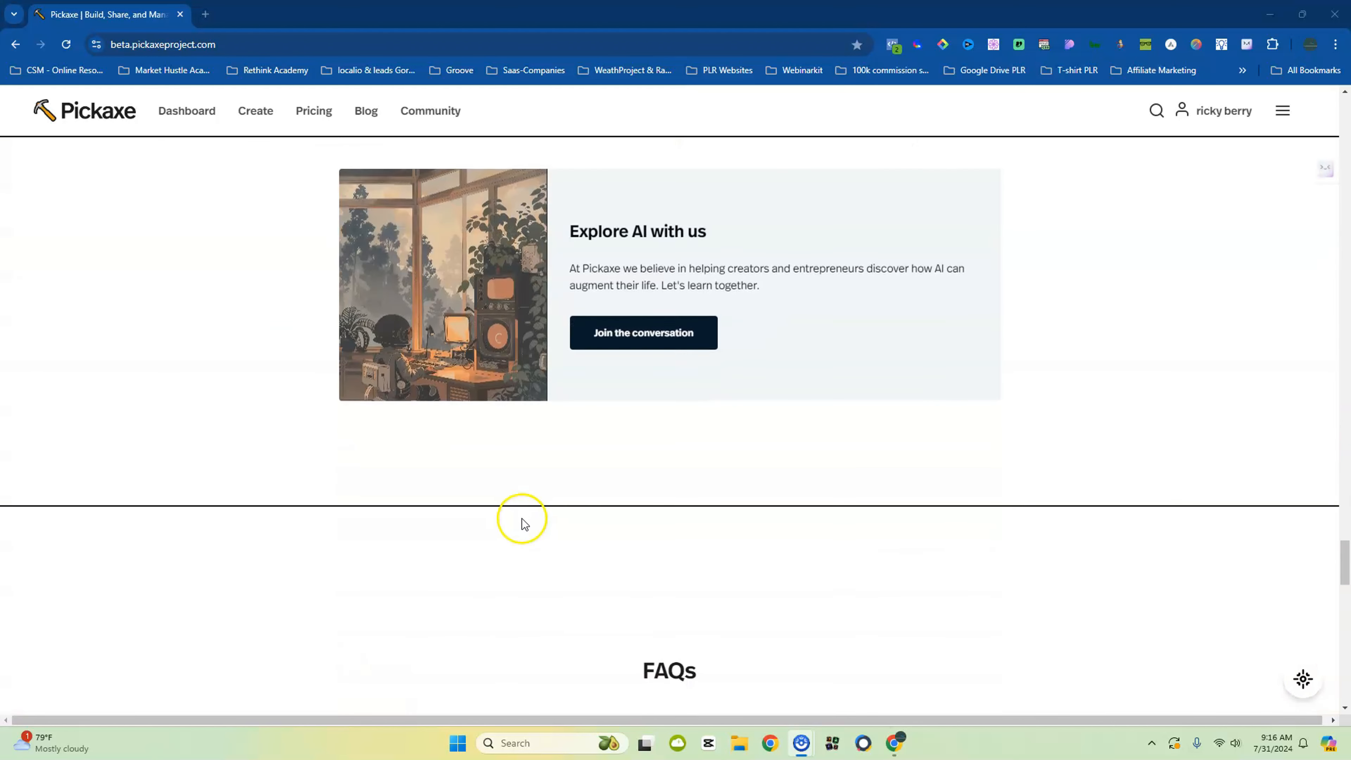
scroll(506, 519, "up", 10)
scroll(471, 514, "up", 20)
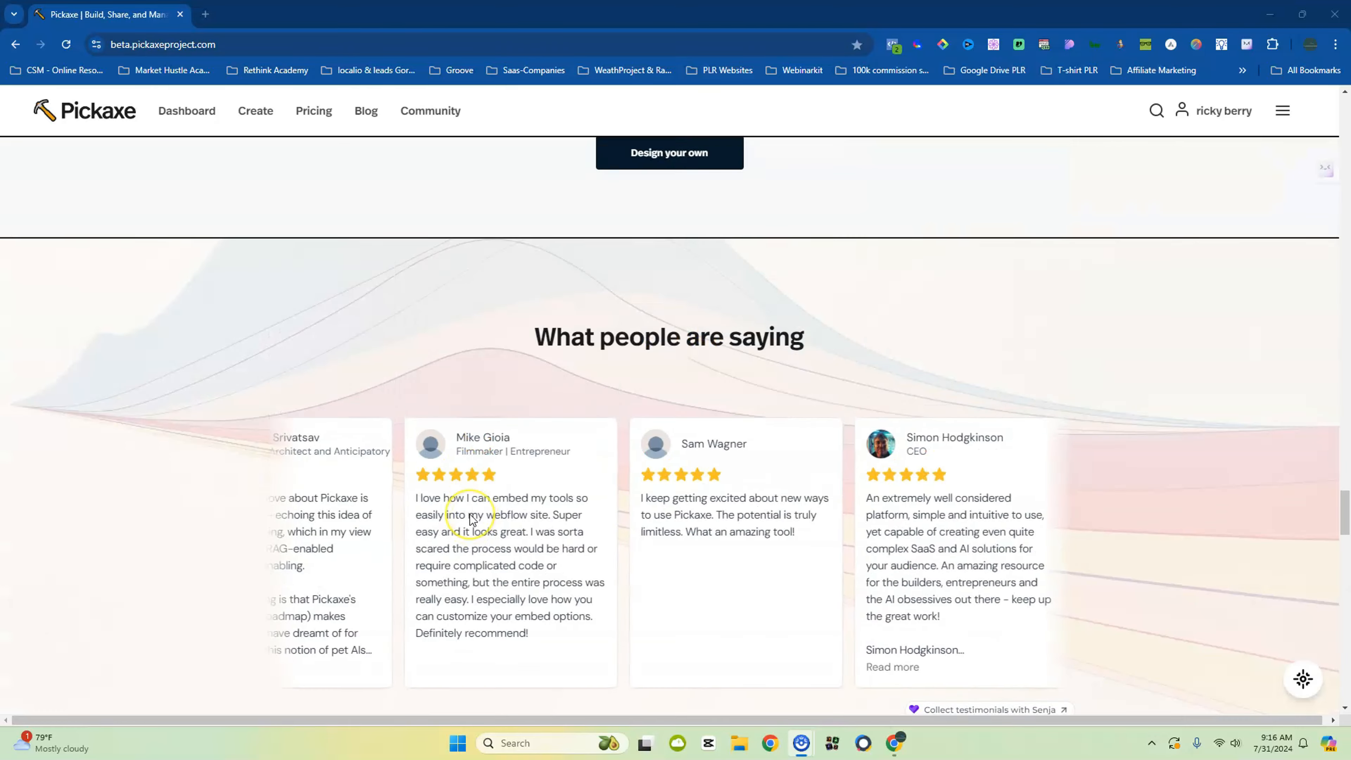
scroll(470, 514, "up", 20)
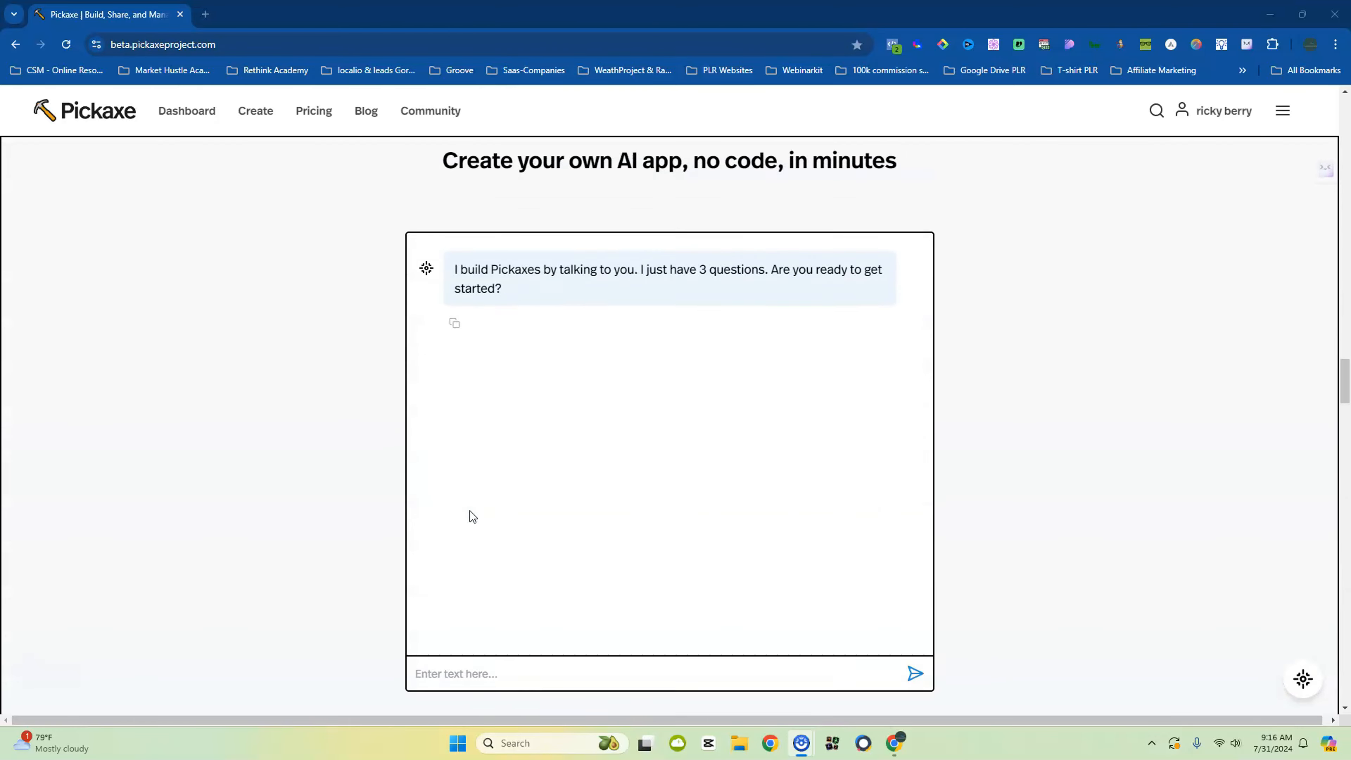
scroll(470, 518, "up", 20)
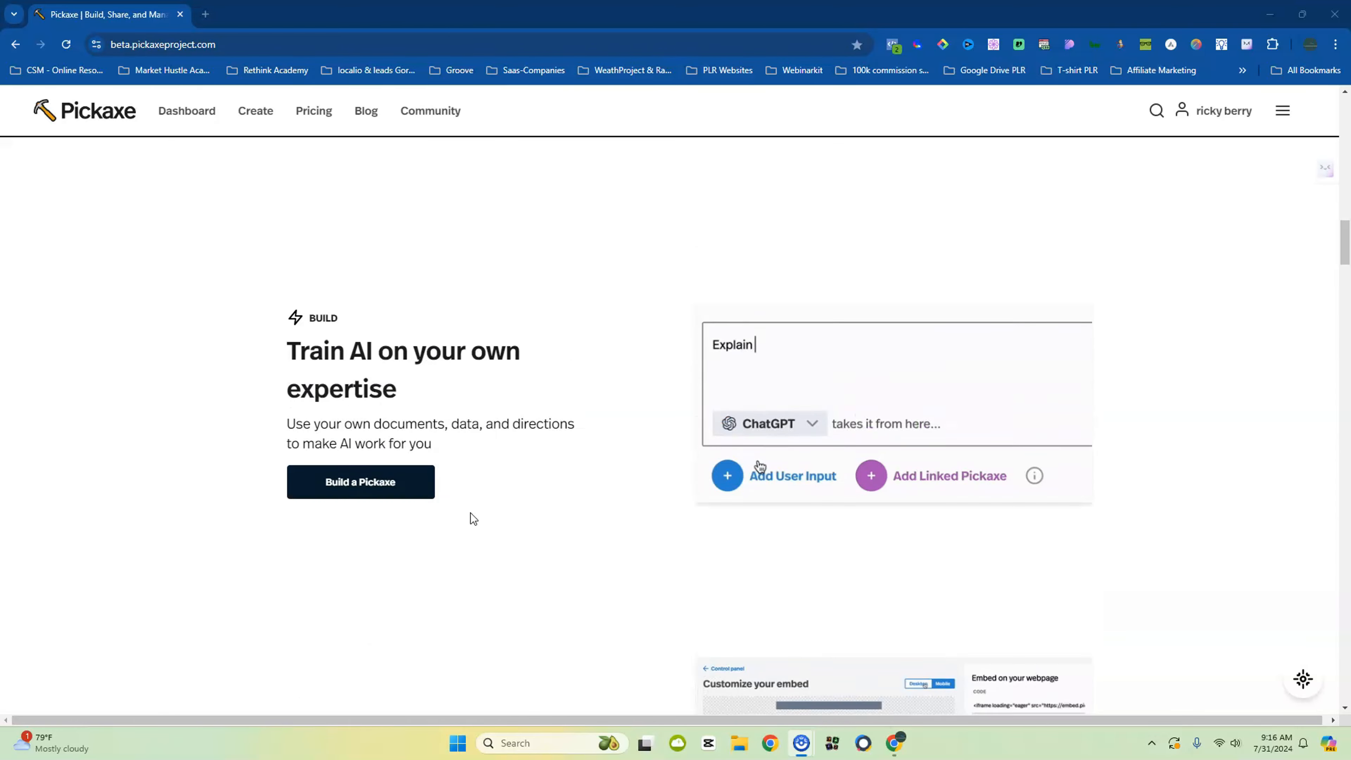
scroll(471, 519, "up", 2)
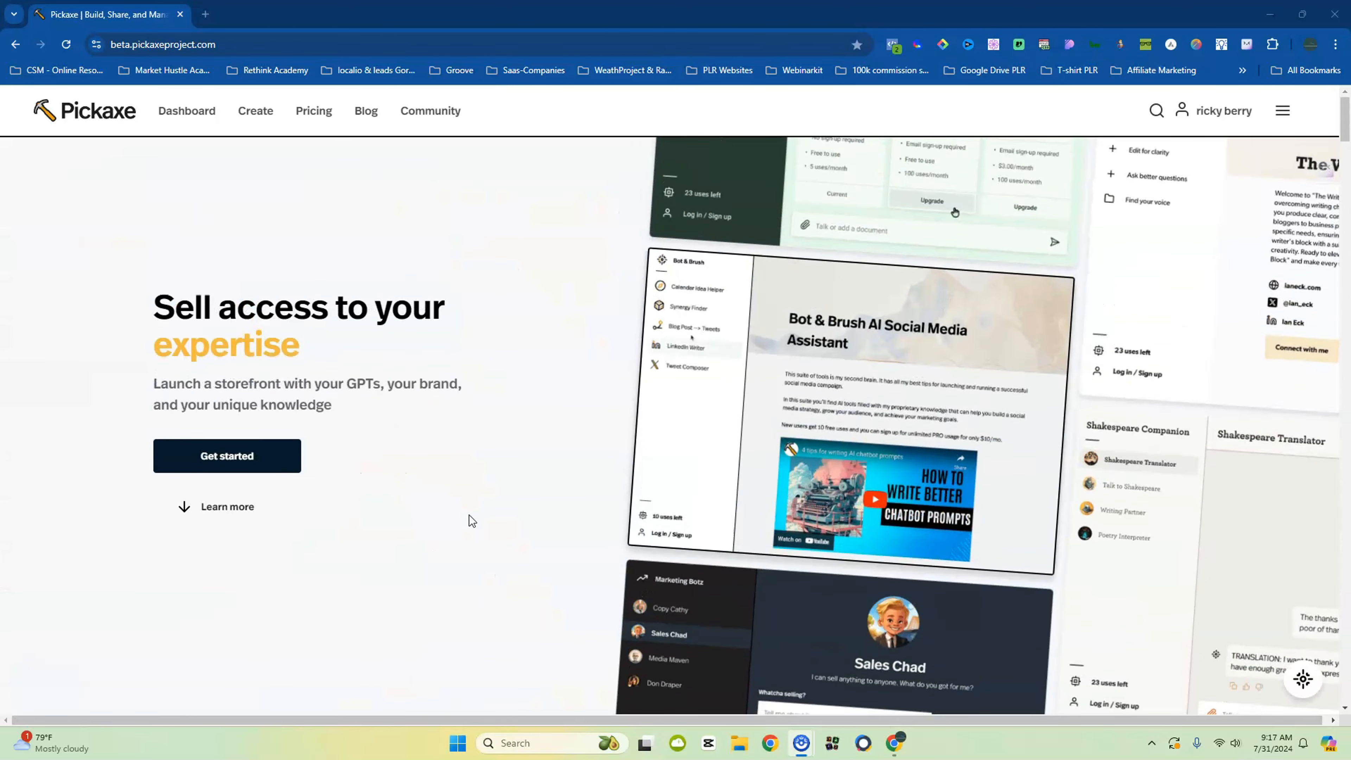
Go from the dashboard to the Pickaxe search page, browse the trending studios and popular Pickaxes, and show the account options
left_click(191, 113)
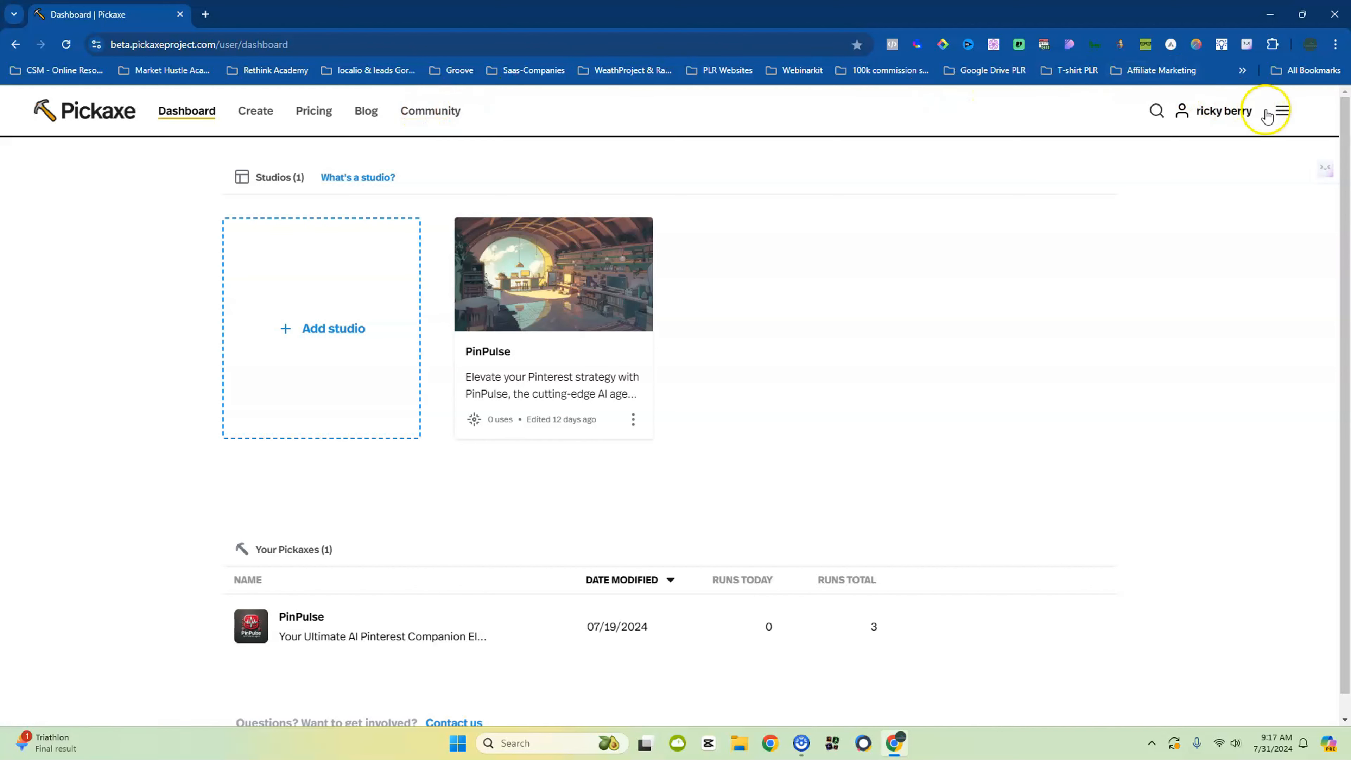
left_click(1157, 112)
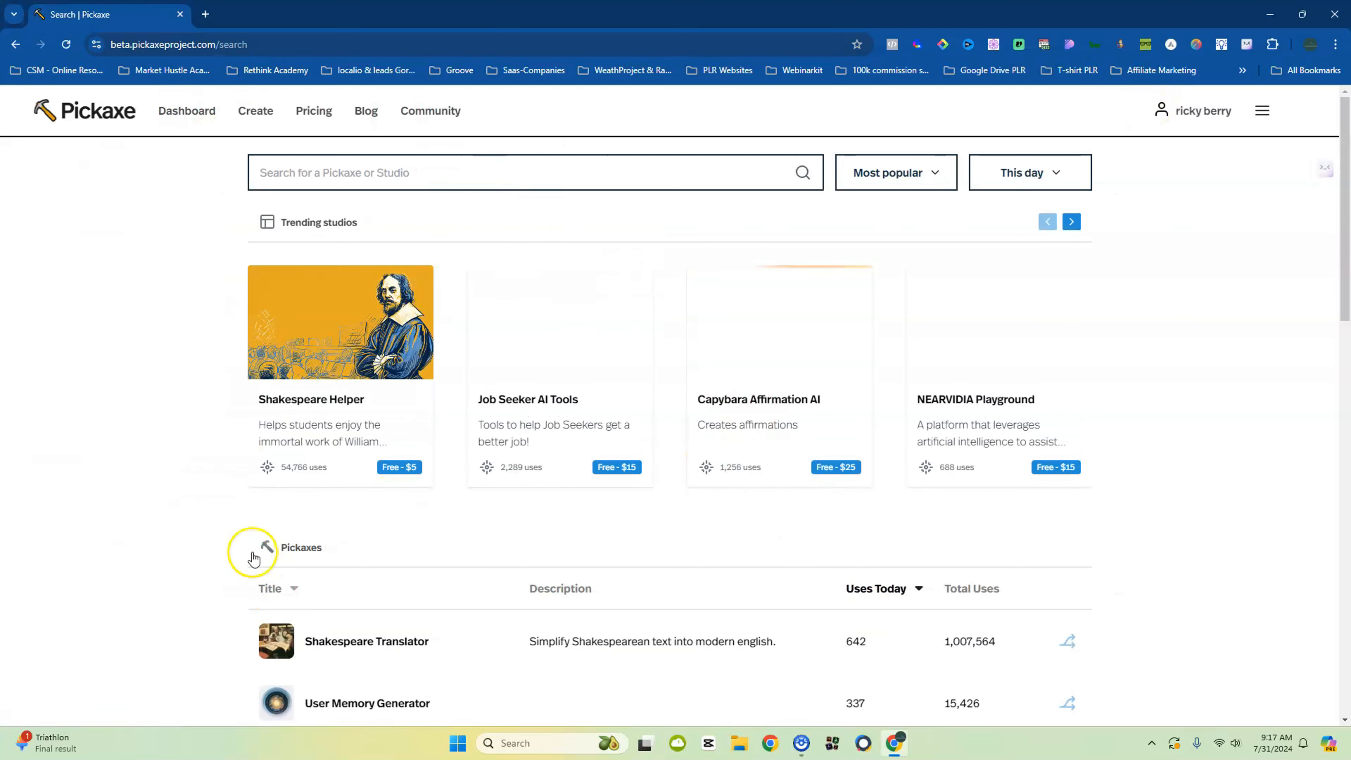
scroll(1191, 393, "down", 4)
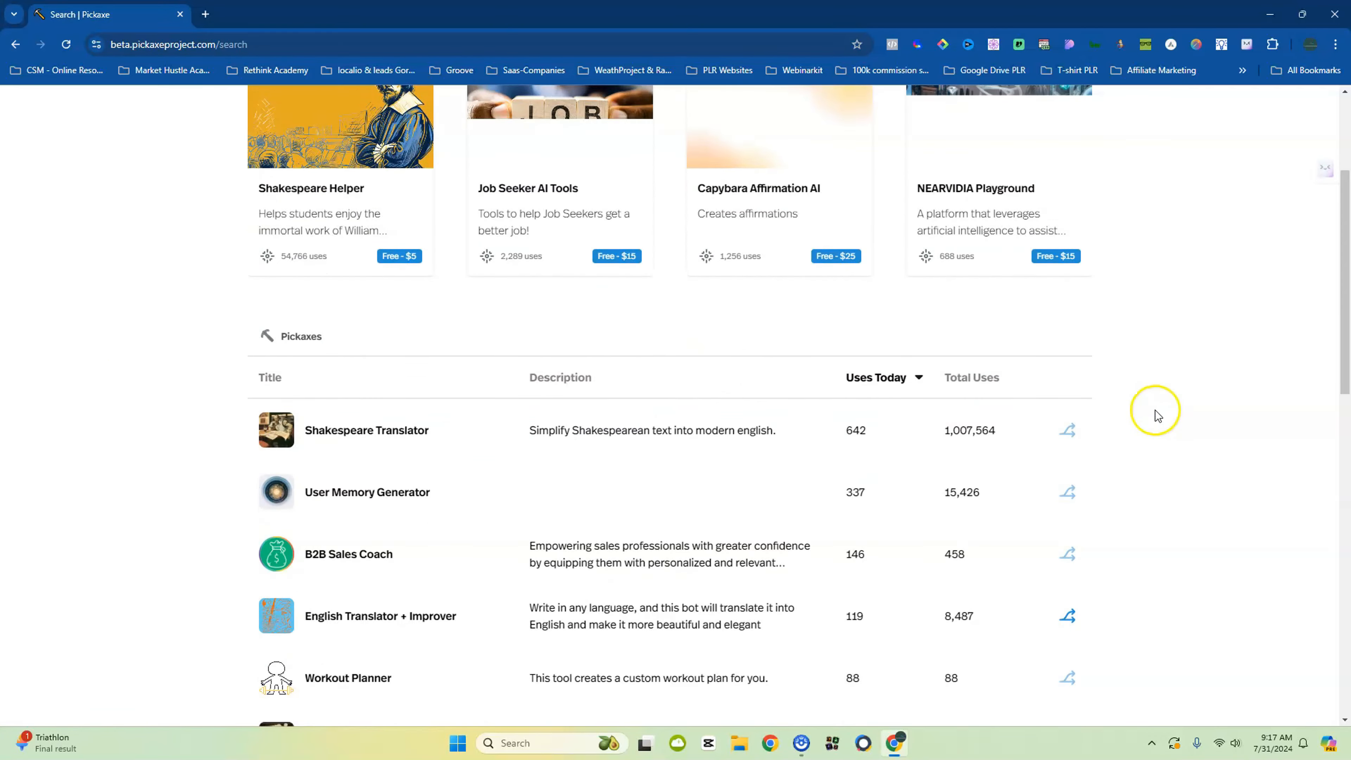
scroll(1117, 412, "down", 3)
scroll(372, 561, "down", 3)
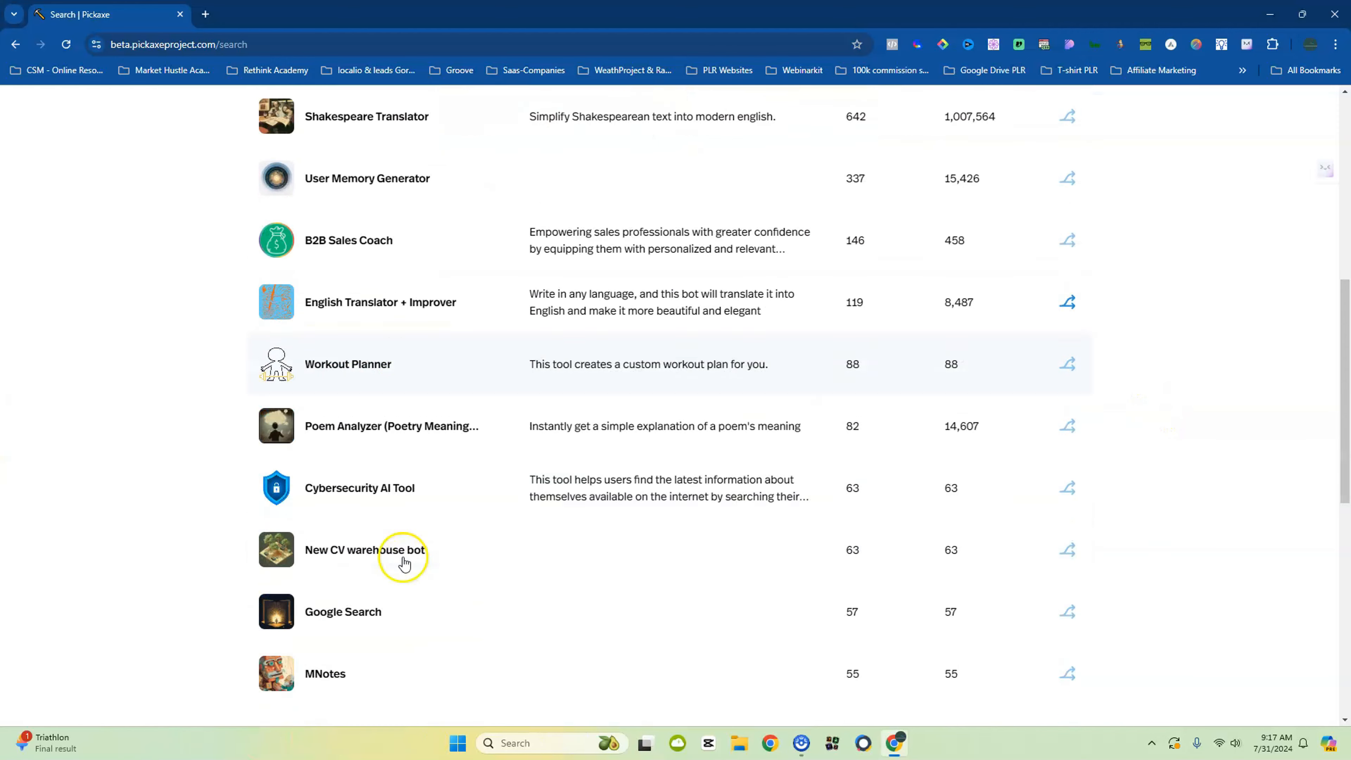
scroll(405, 561, "down", 5)
scroll(404, 562, "up", 15)
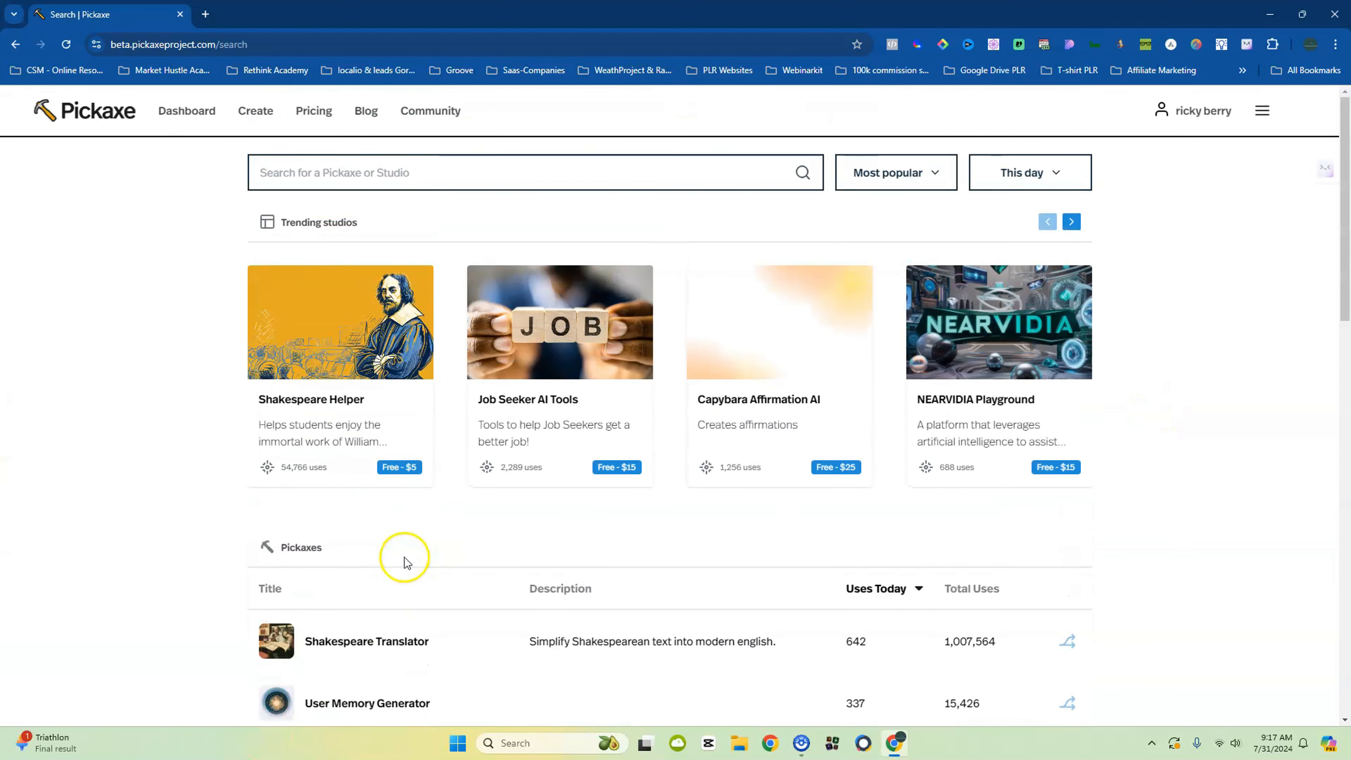
left_click(1265, 113)
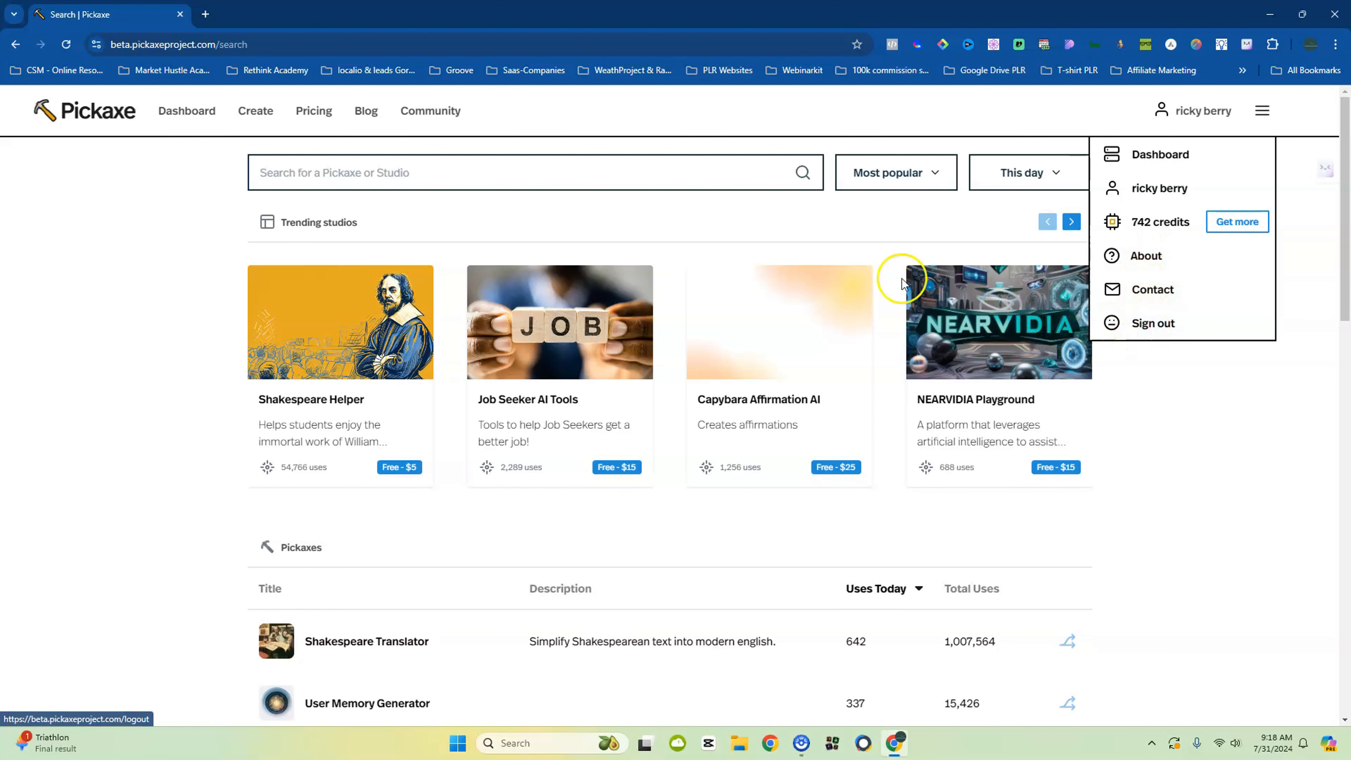
Start creating a new Pickaxe and answer the builder's opening question with "Yes I am"
left_click(252, 118)
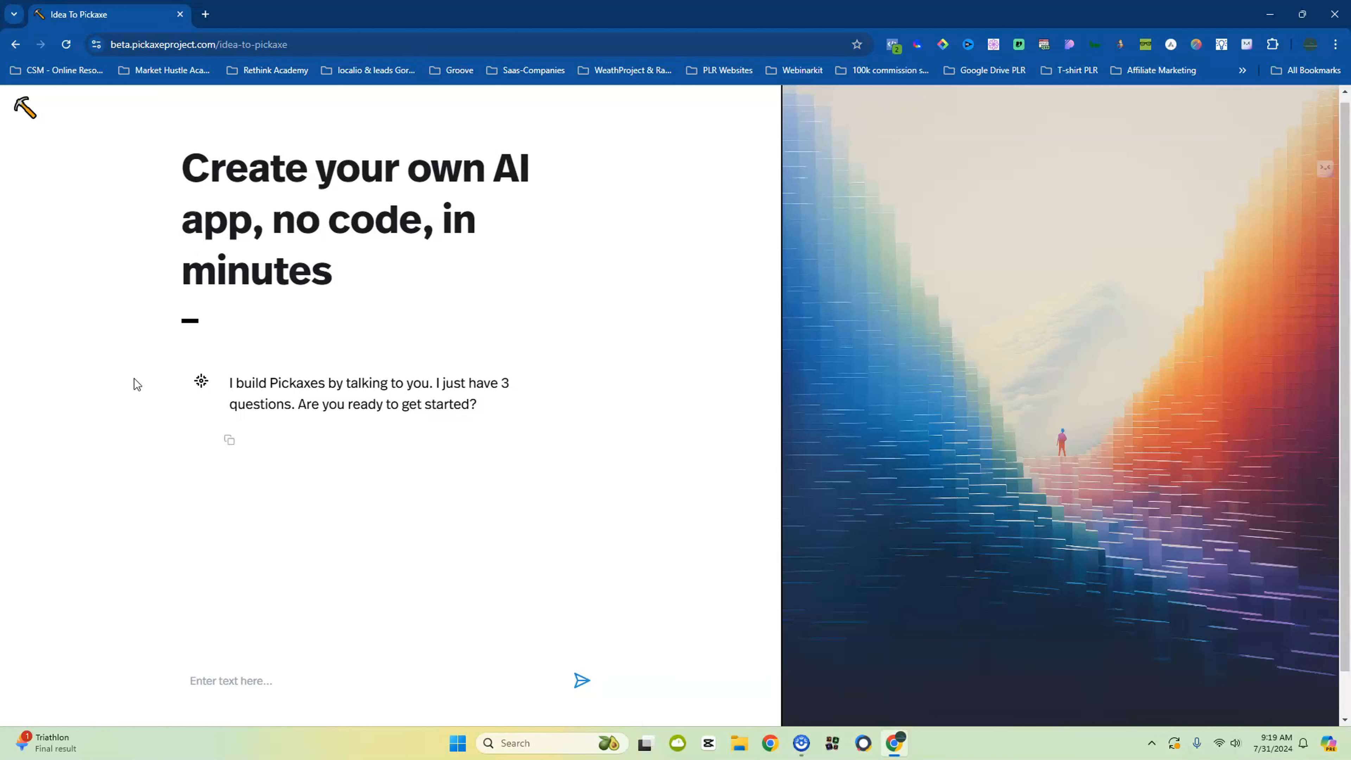
scroll(139, 394, "down", 1)
left_click(244, 637)
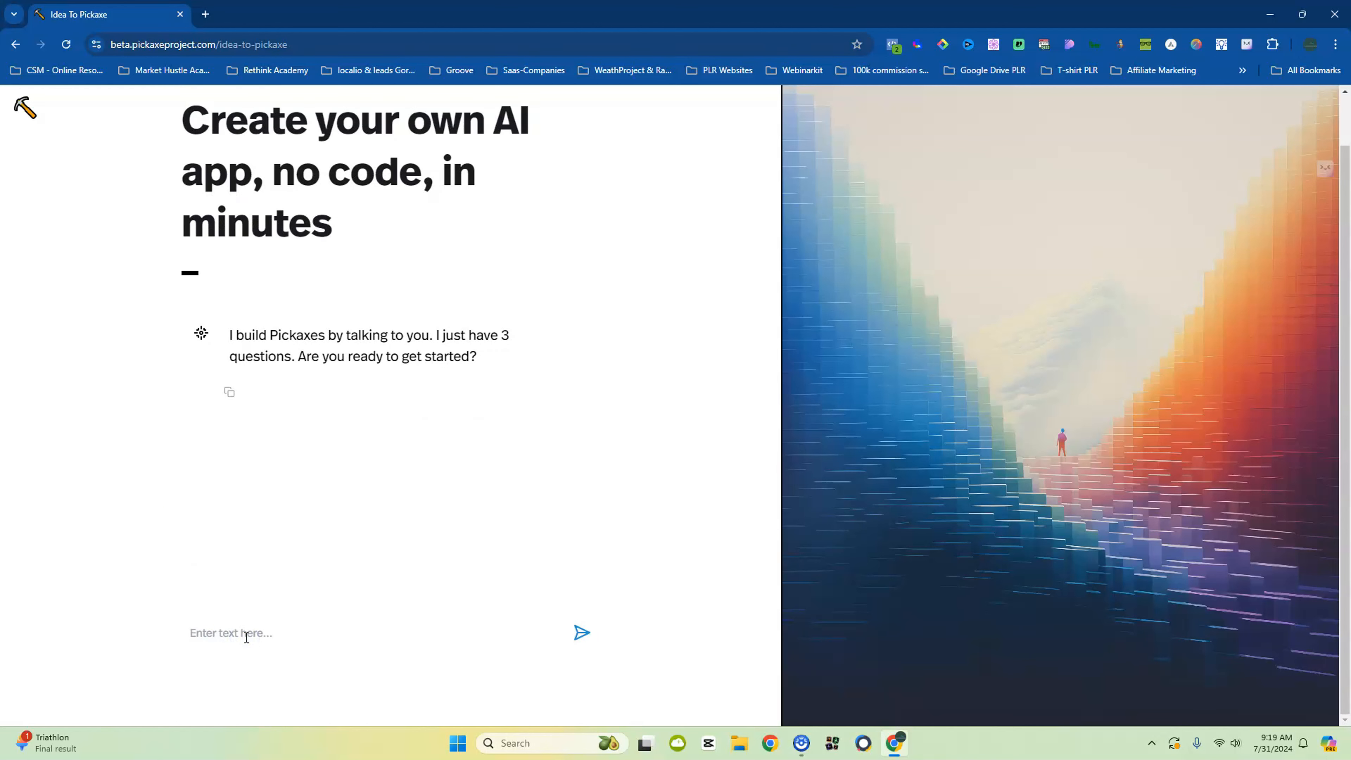
type("Yes")
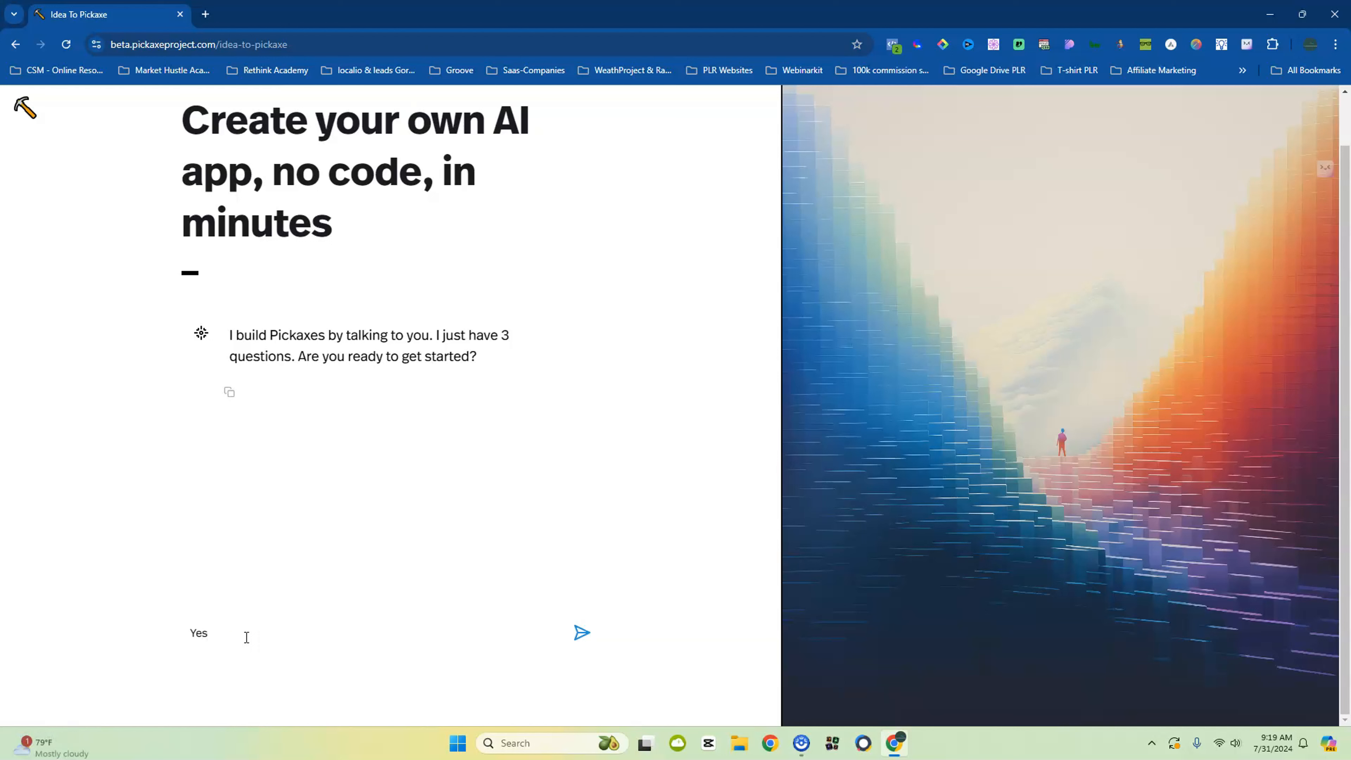
type(" I am")
key("Return")
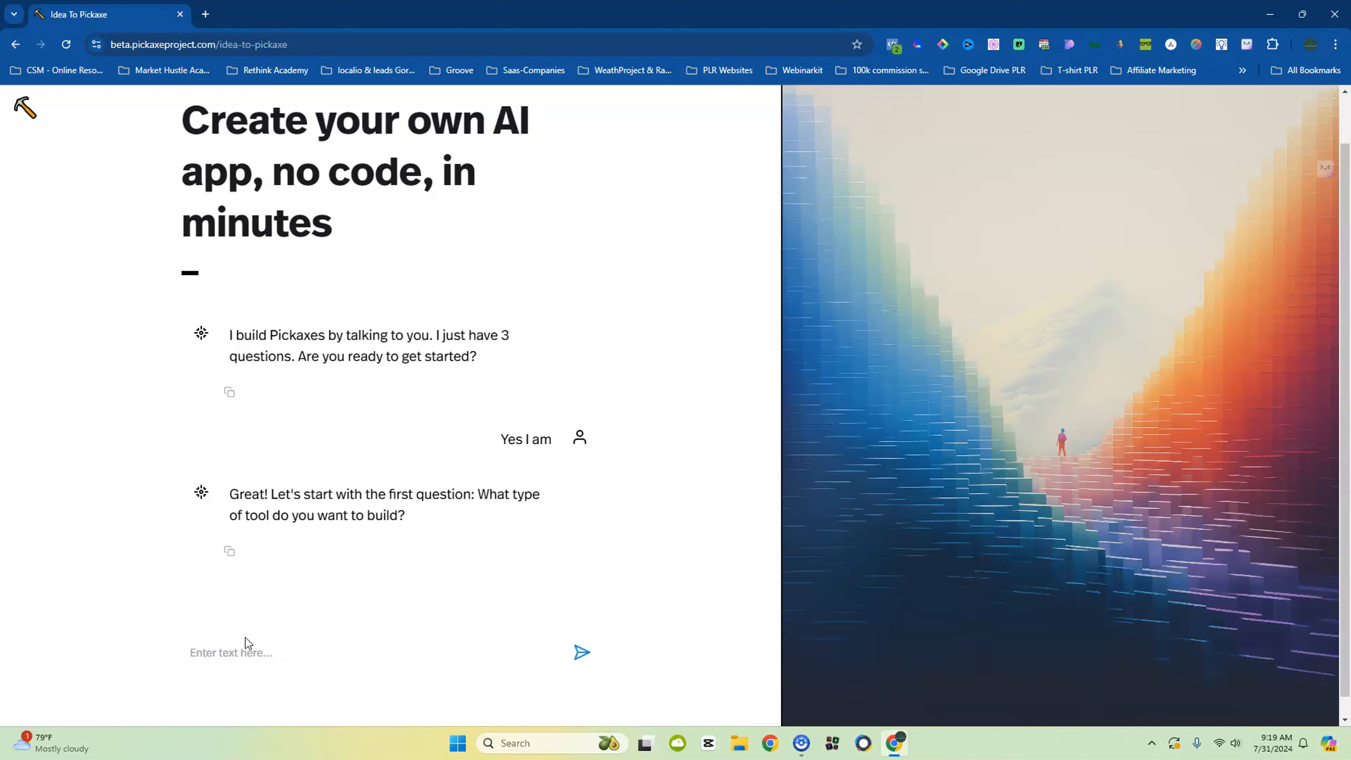
Answer the tool-type question with "Instagram post for ecommerce shops. this tool will post the product image provided by the user, with the product title and description"
left_click(254, 645)
type("Instagram post")
type("for ecommerce busines")
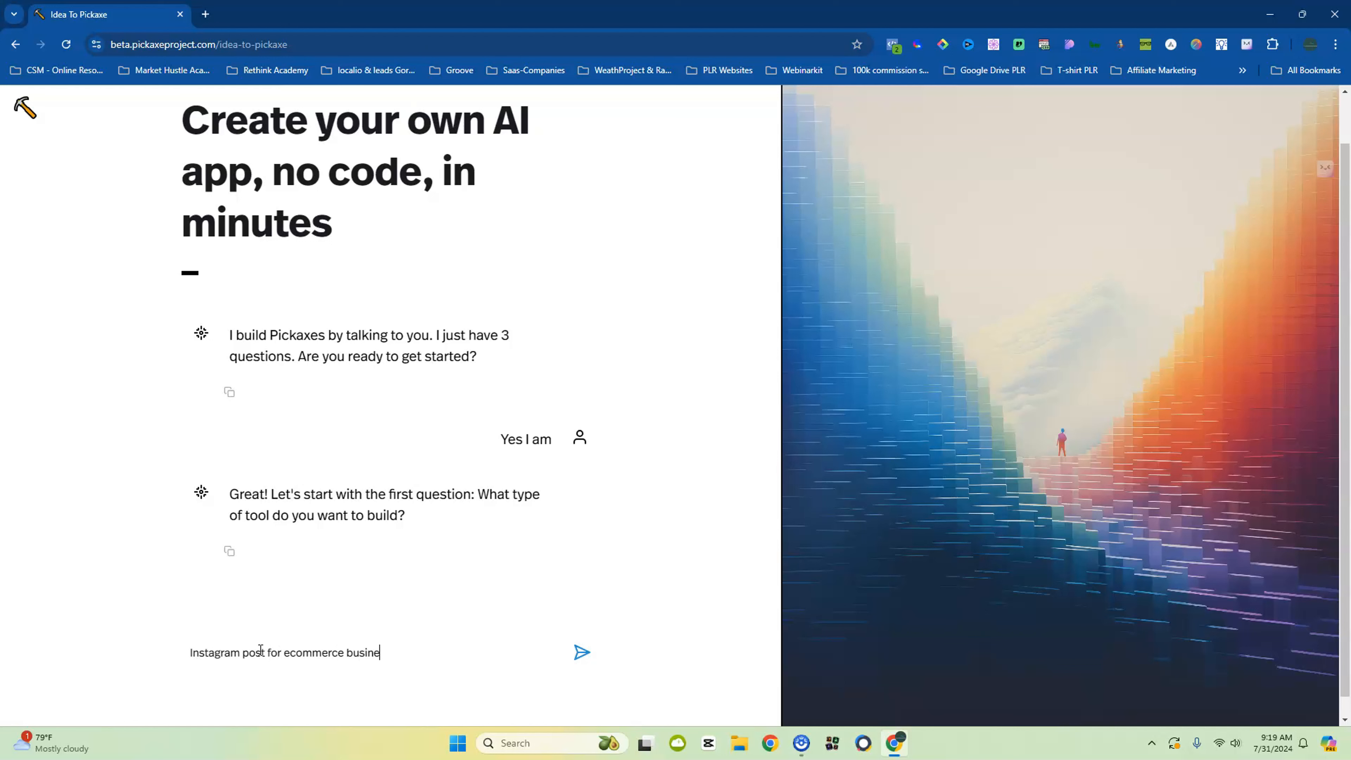
key("BackSpace")
key("BackSpace")
key("BackSpace")
key("BackSpace")
key("BackSpace")
key("BackSpace")
key("BackSpace")
type("shops. this tool will post the pr")
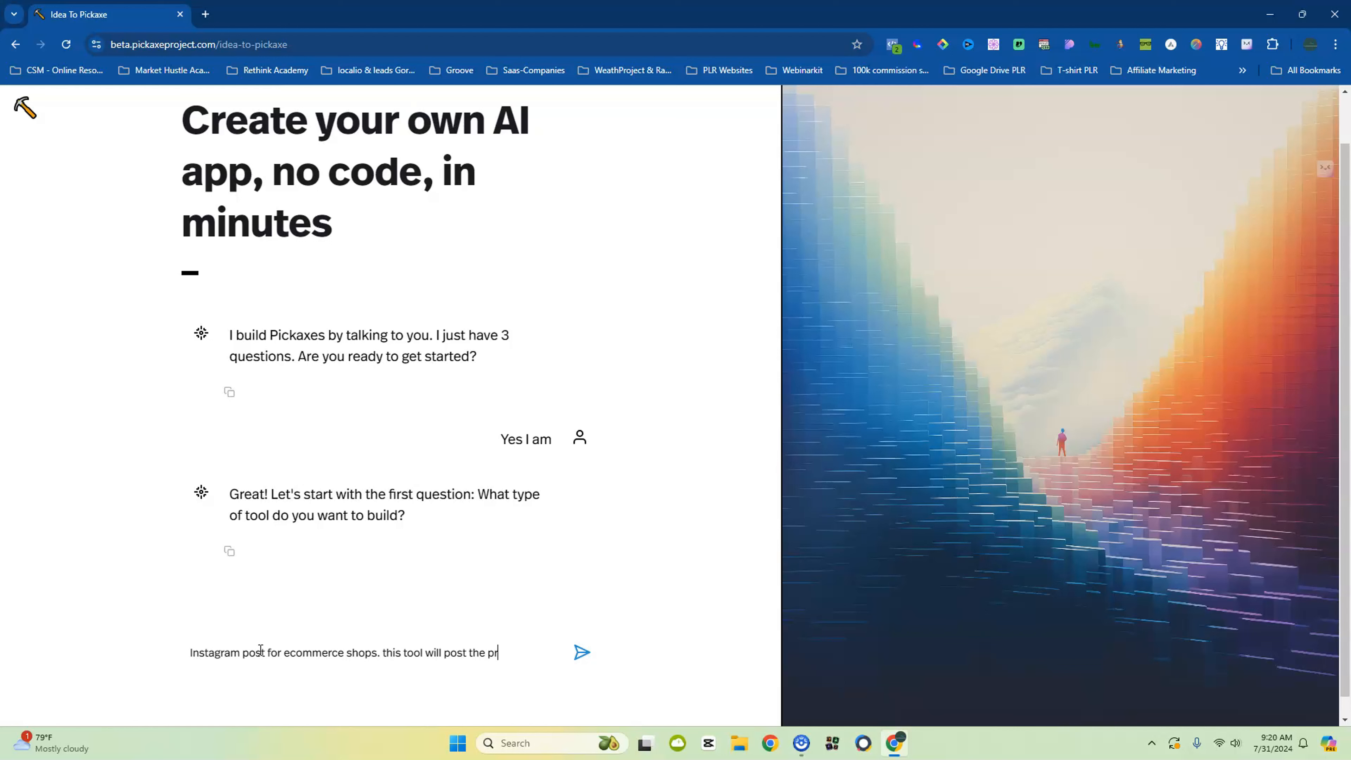
type("oduct i")
type("mage pro")
type("vicee")
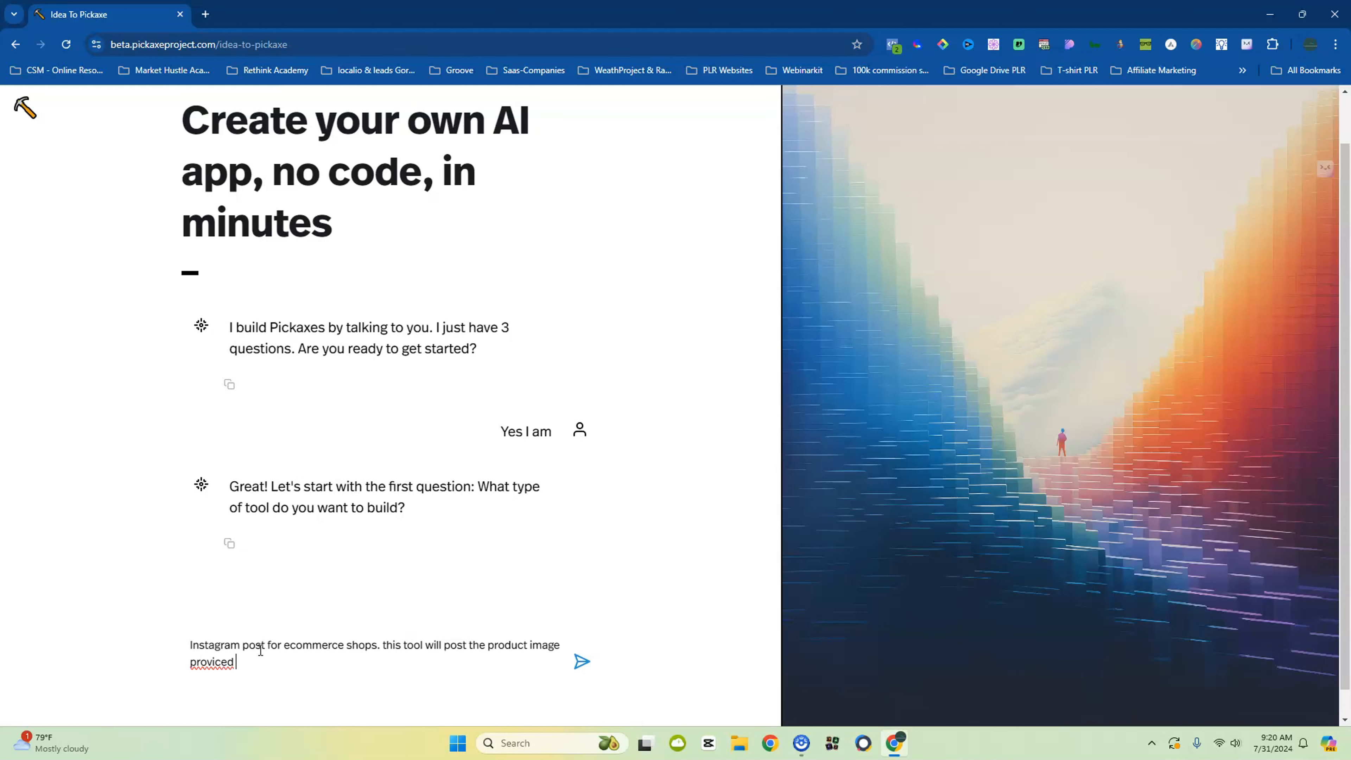
key("BackSpace")
key("BackSpace")
type("ded by the user")
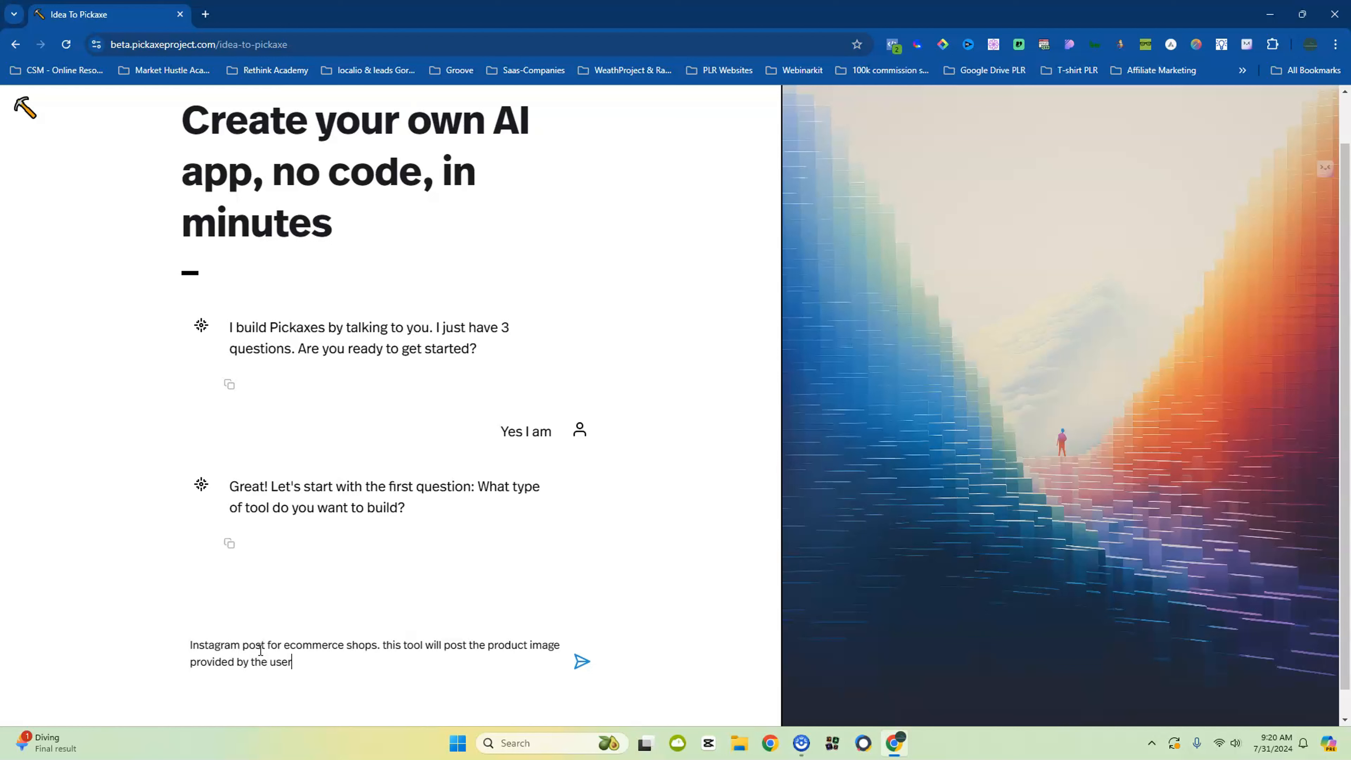
type(", and title and")
key("BackSpace")
key("BackSpace")
key("BackSpace")
key("BackSpace")
key("BackSpace")
key("BackSpace")
key("BackSpace")
key("BackSpace")
key("BackSpace")
key("BackSpace")
key("BackSpace")
key("BackSpace")
key("BackSpace")
key("BackSpace")
type("tit")
key("BackSpace")
type("with the tit")
key("BackSpace")
key("BackSpace")
type("provided by the user, with the product title and")
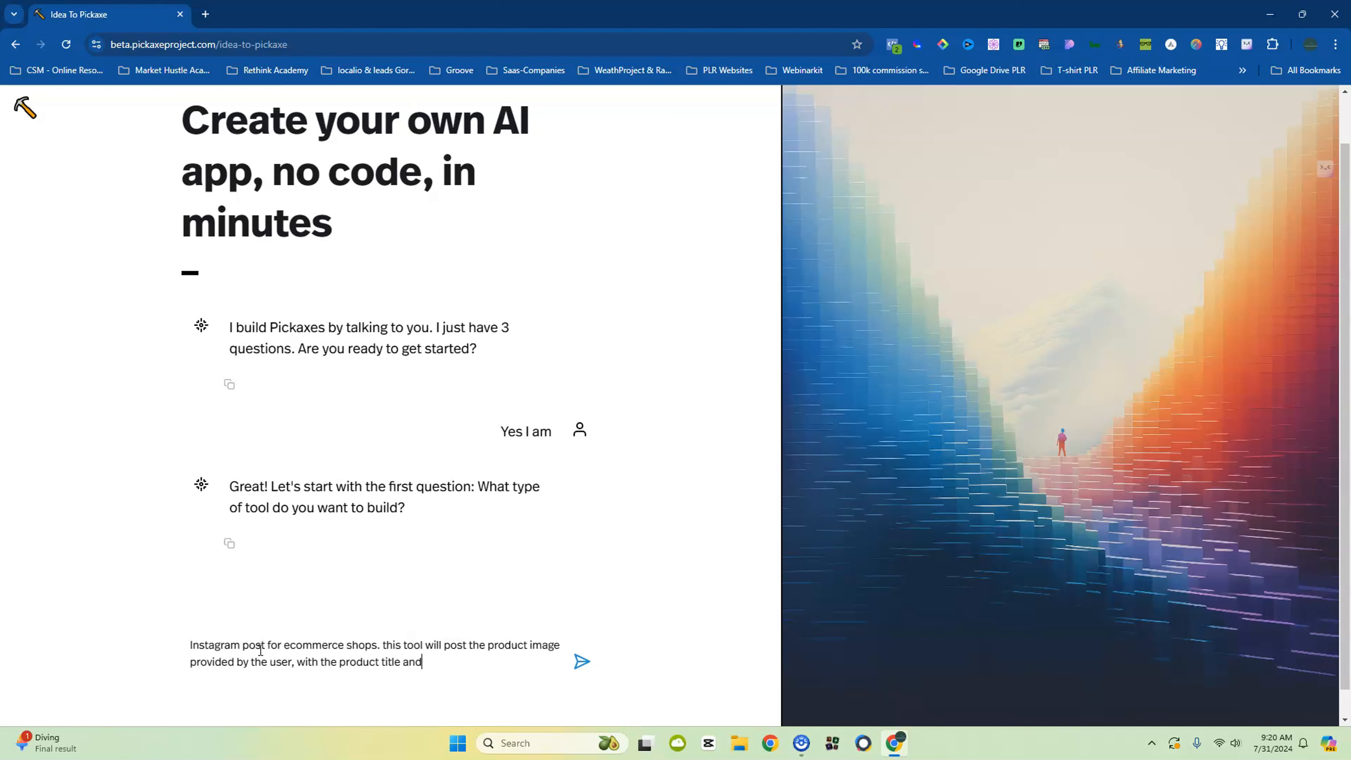
type(" description")
key("Return")
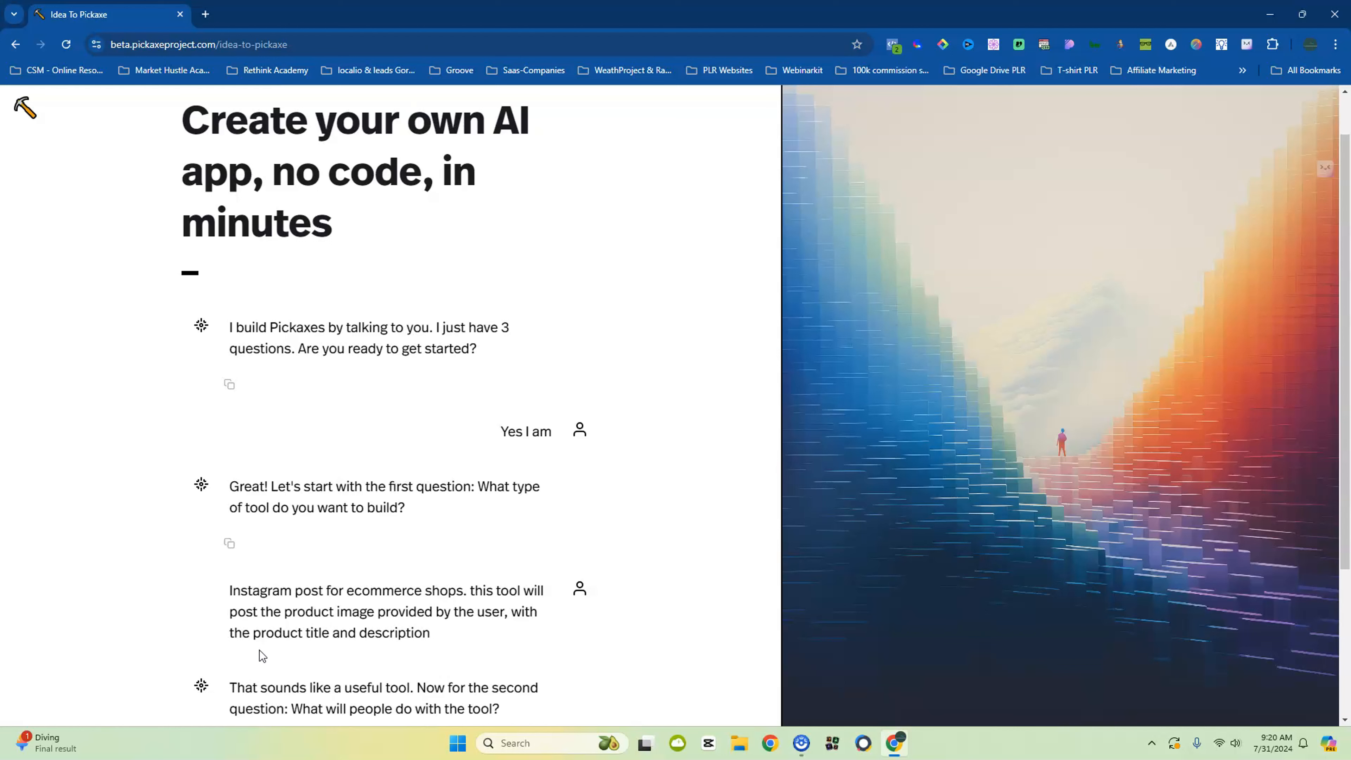
Answer the second question with "they will use this tool to create engaging instagram post for their ecommerce business"
scroll(260, 650, "down", 4)
left_click(387, 605)
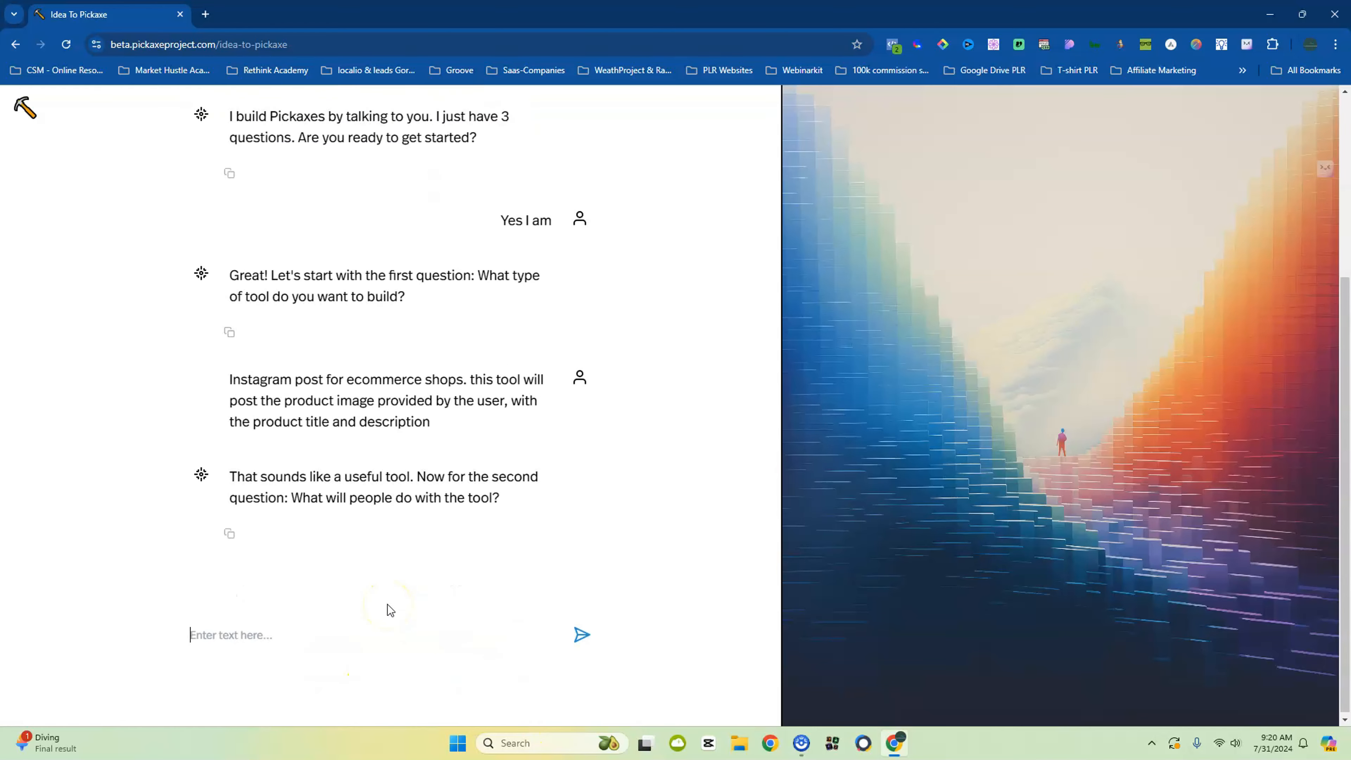
scroll(392, 556, "up", 5)
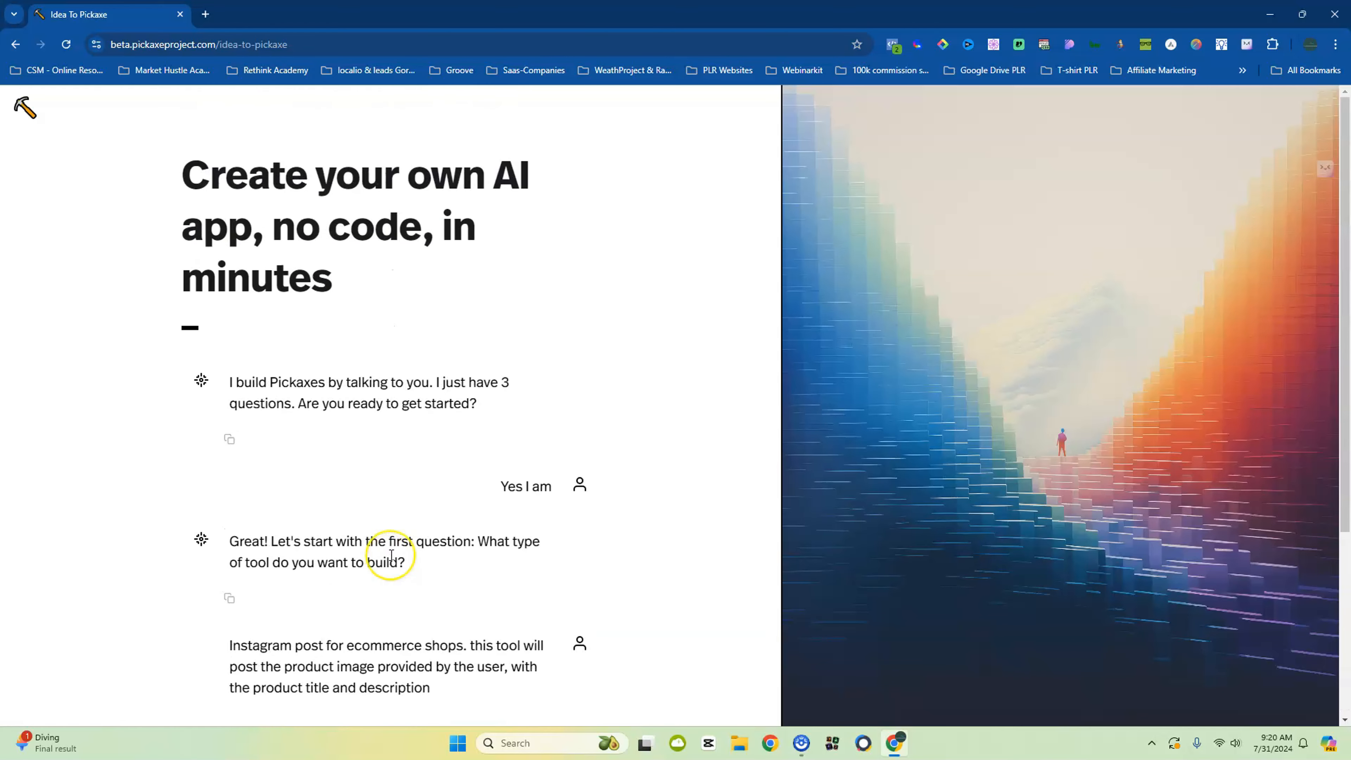
scroll(391, 557, "down", 5)
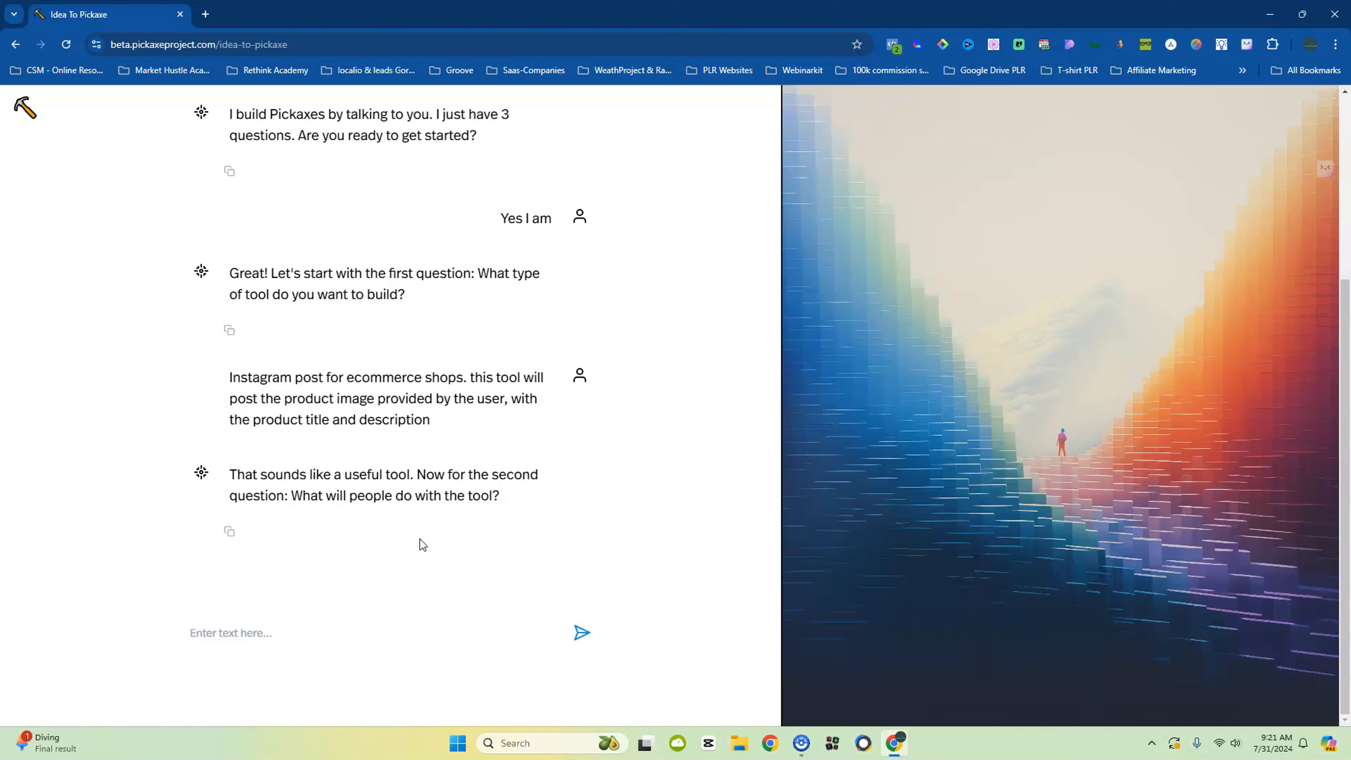
left_click(266, 638)
type("they will use this tool to create ")
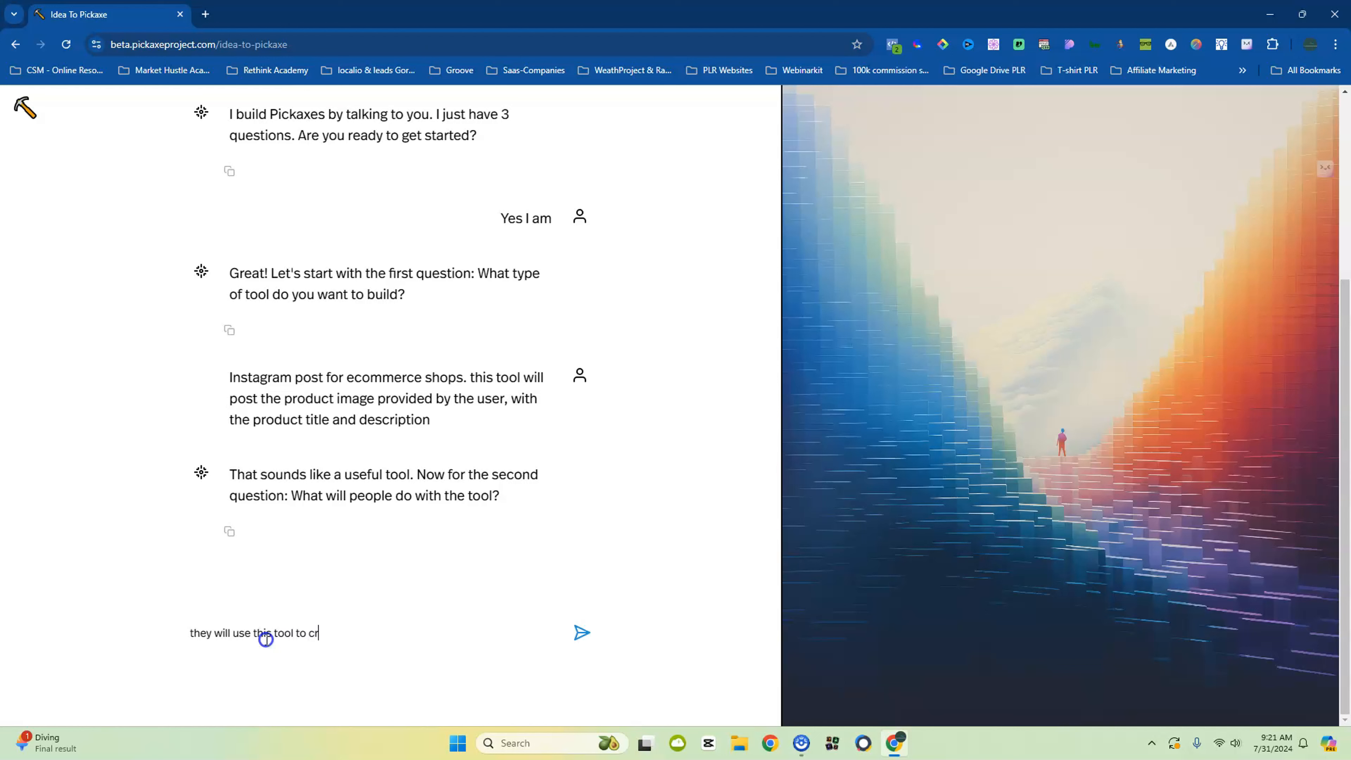
type("engaging isntagram post")
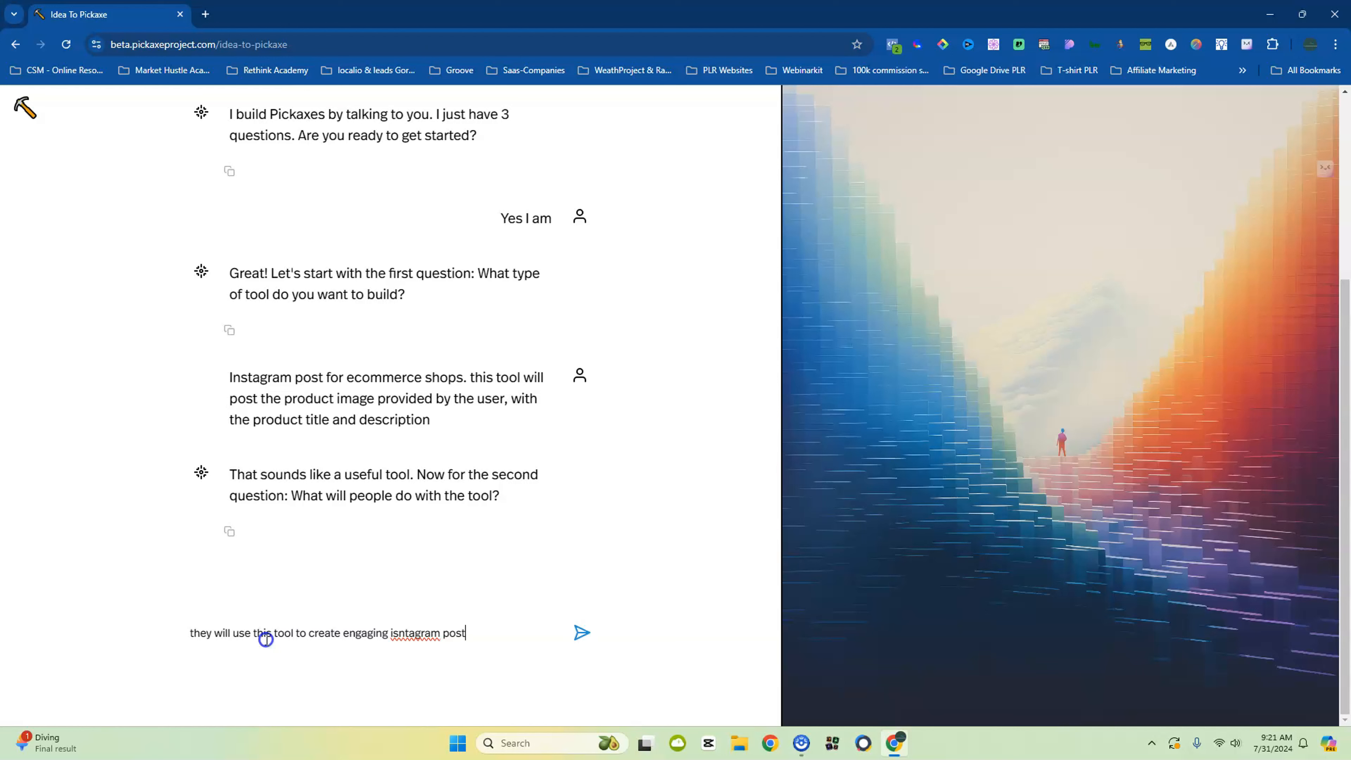
key("Left")
key("Left")
key("BackSpace")
type("s")
left_click(499, 634)
type("for their ecommerce ")
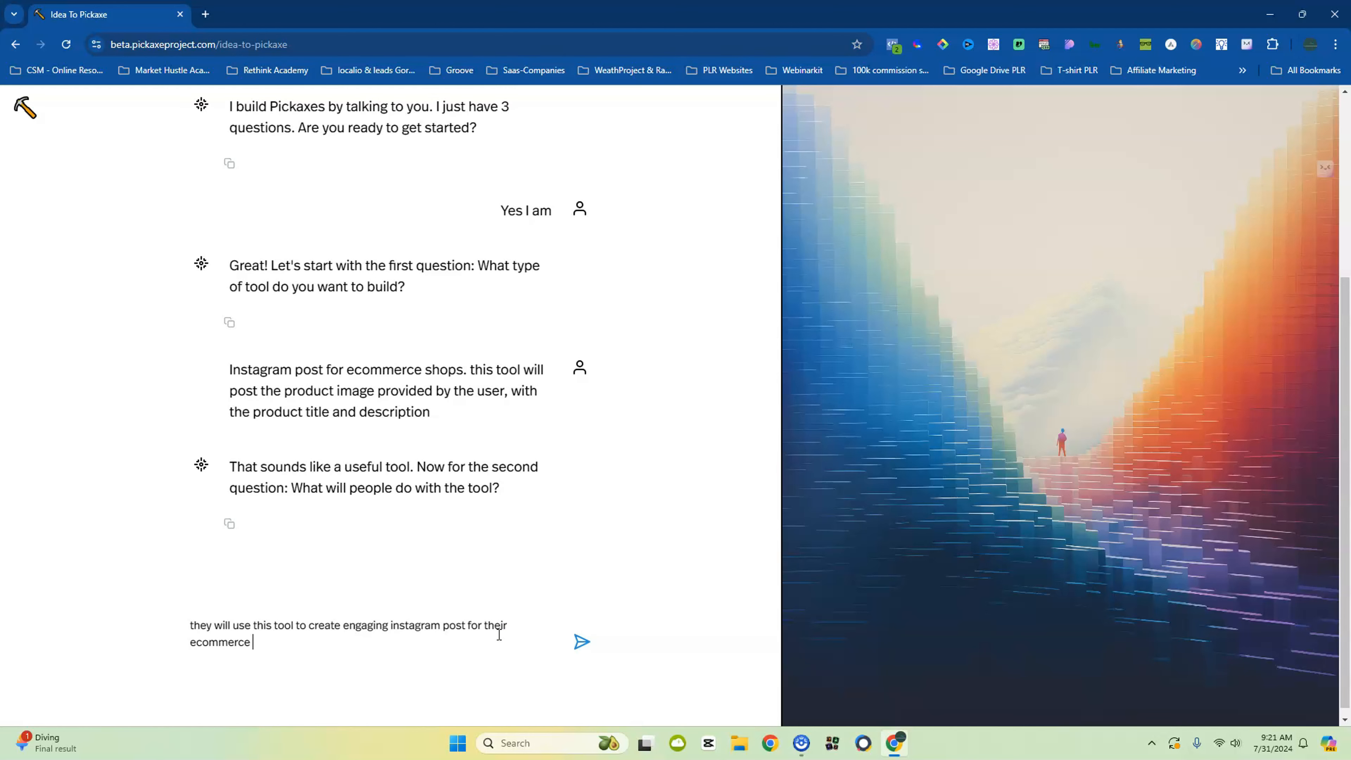
type("business")
key("Return")
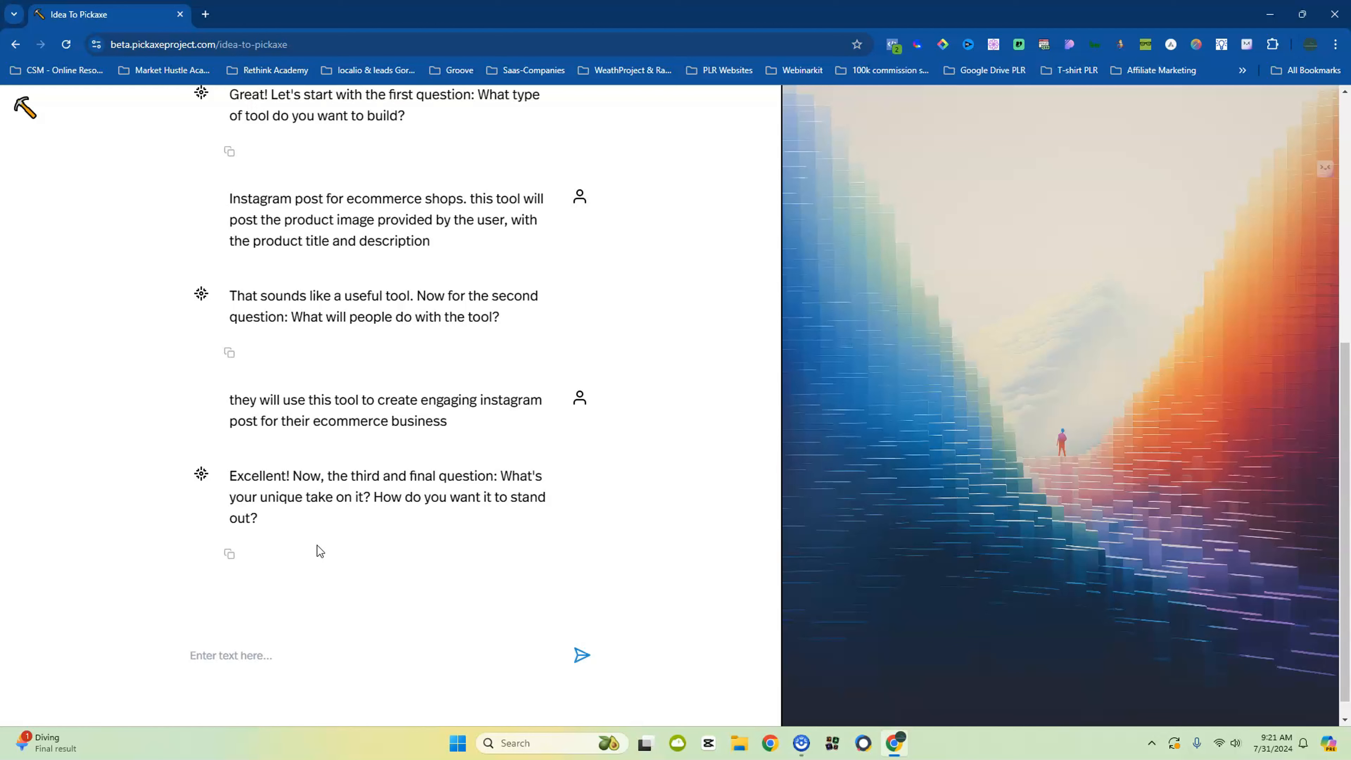
Answer the final question with "I want this tool to have the ability to create insta post from simply product image, title, and description"
scroll(319, 551, "down", 1)
left_click(288, 642)
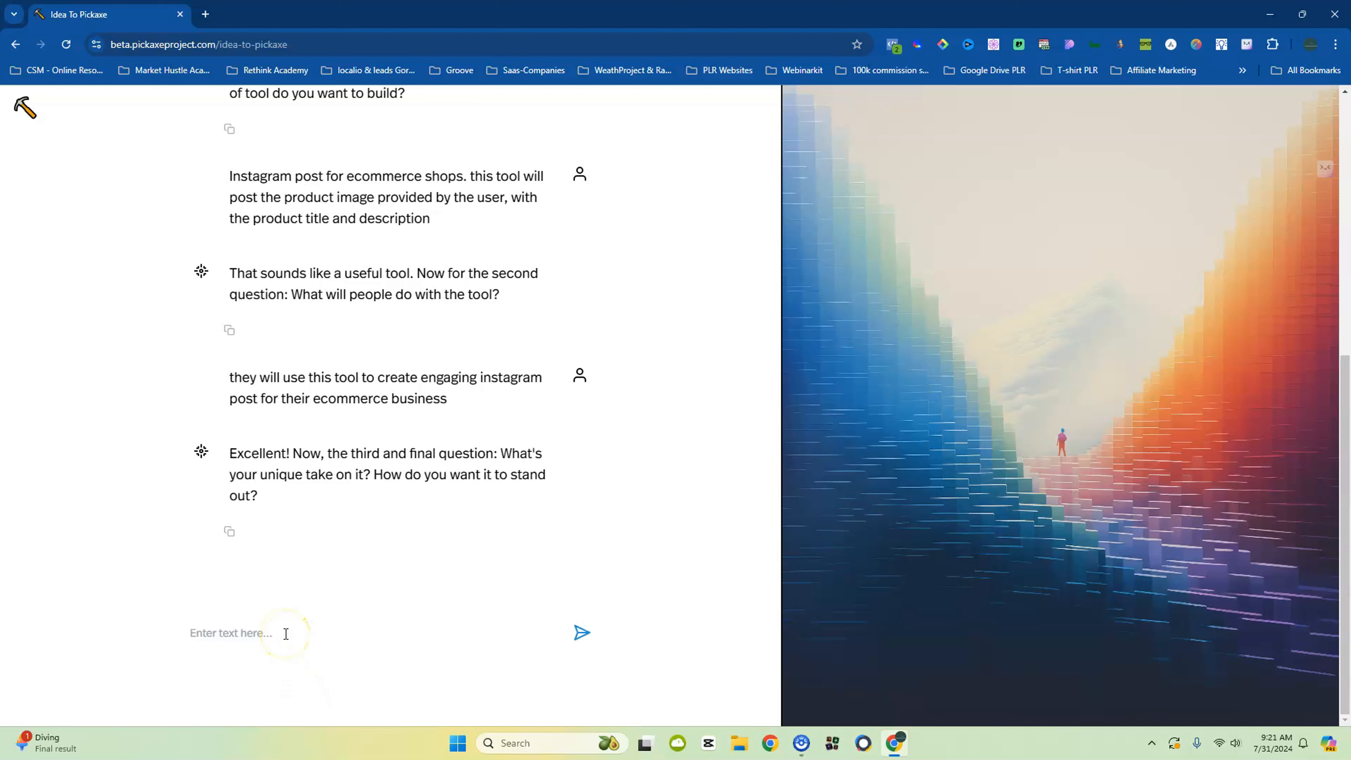
type("I want this tool to have the ability ")
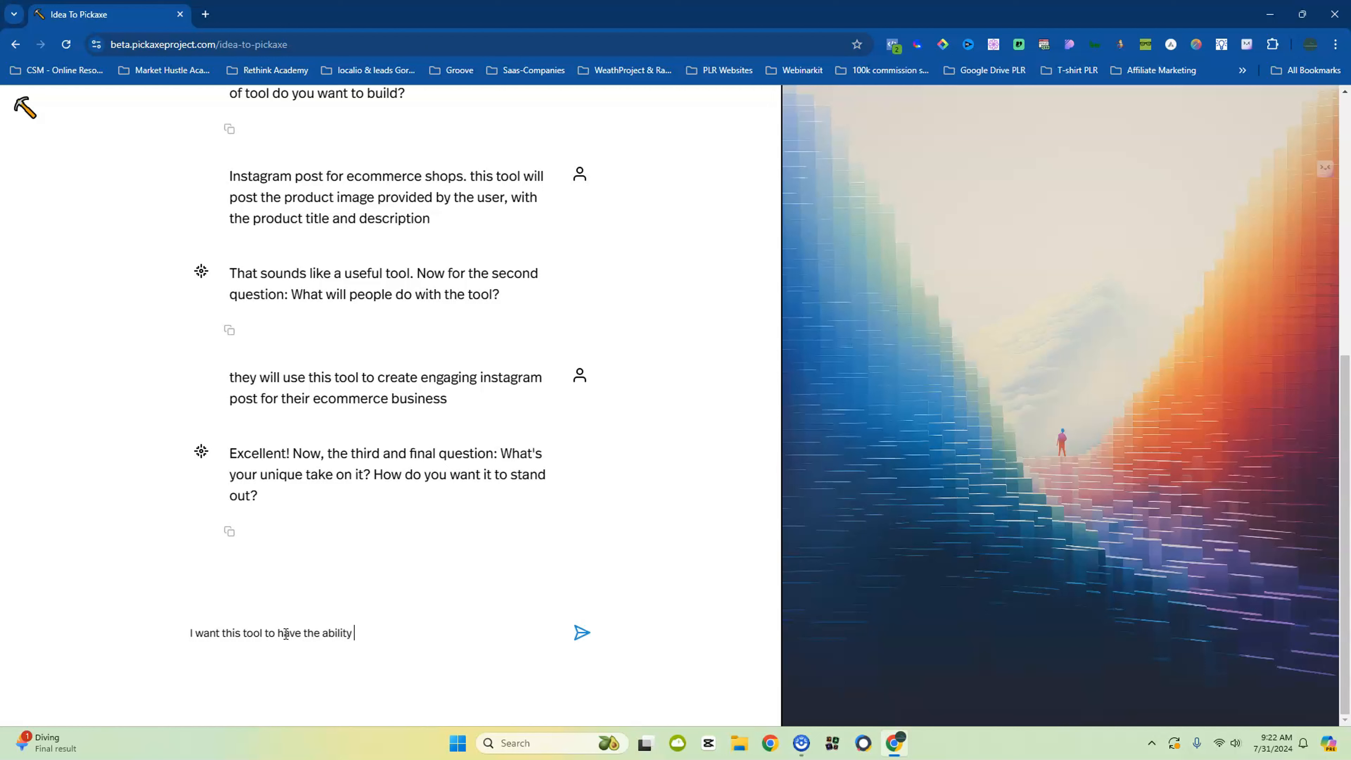
type("to create")
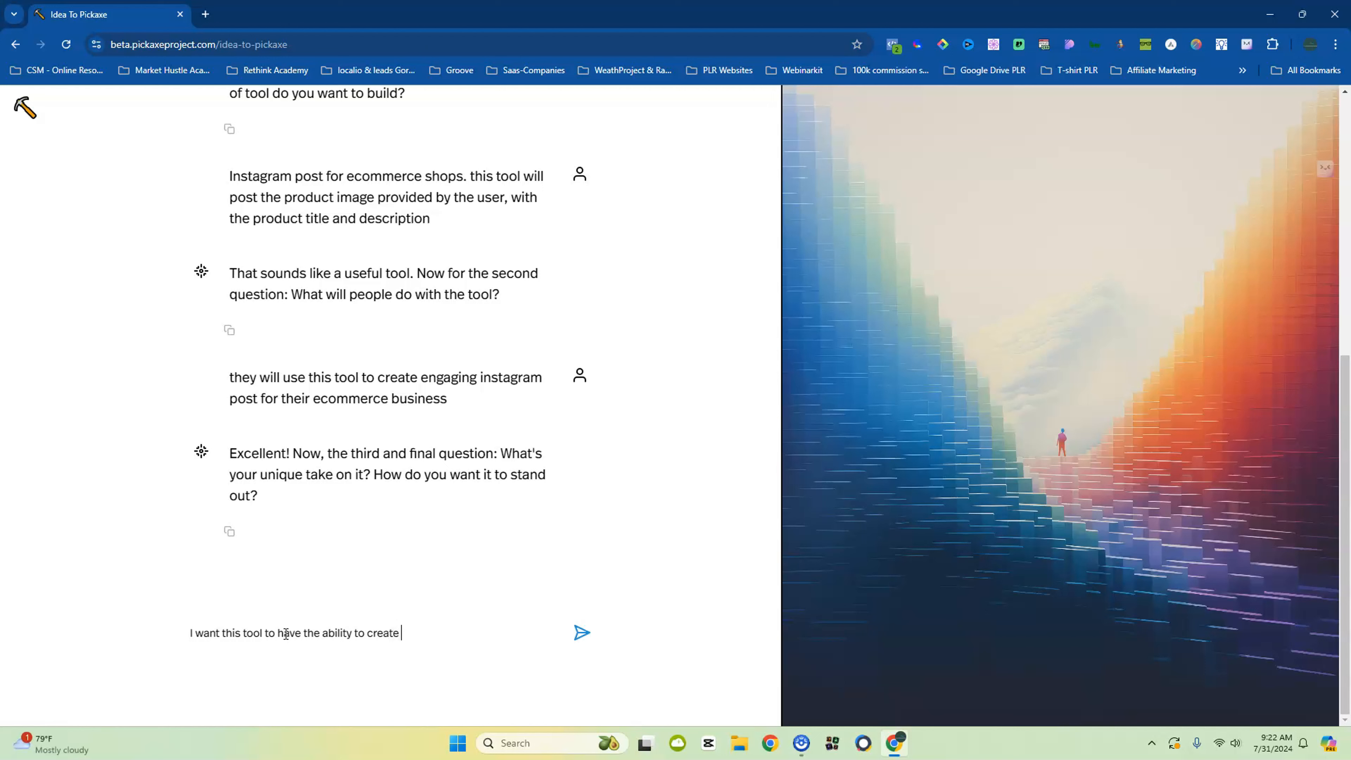
type(" insta post from")
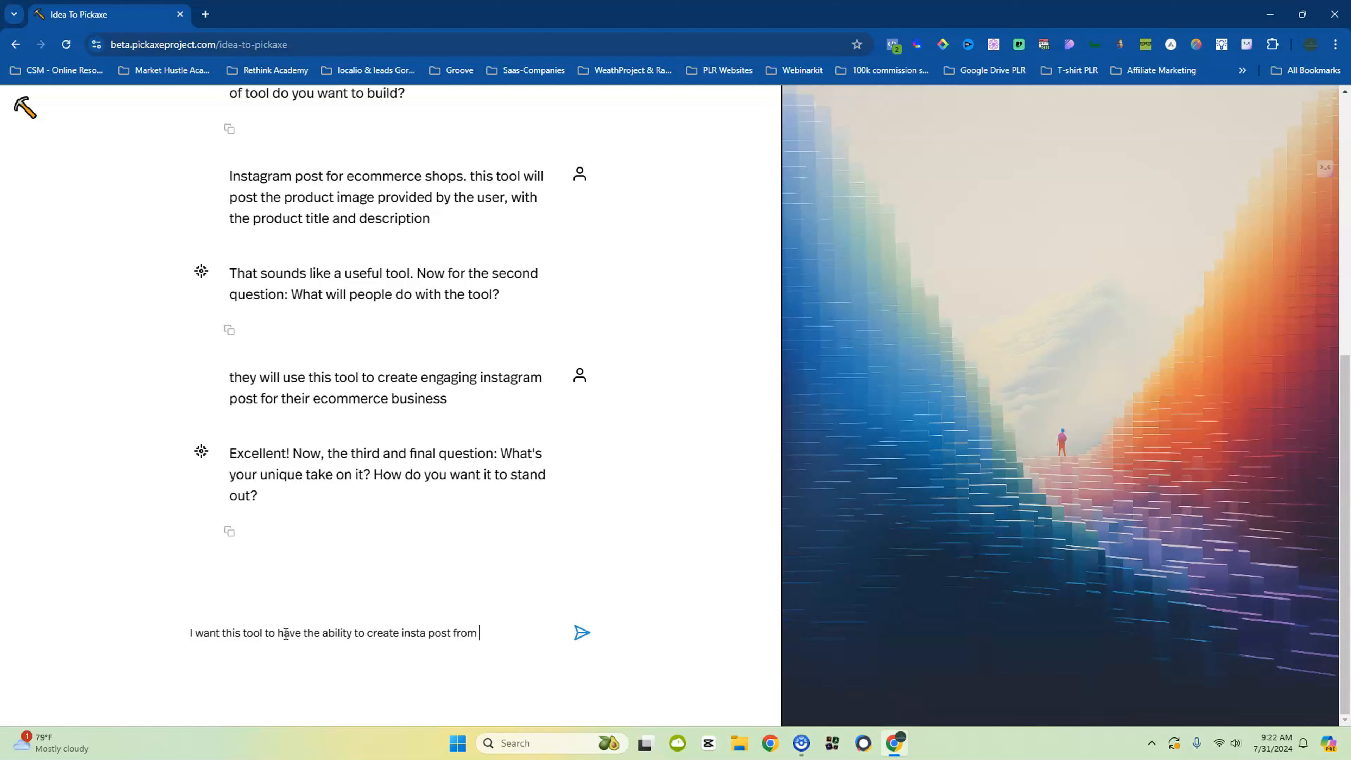
type(" simply product image and")
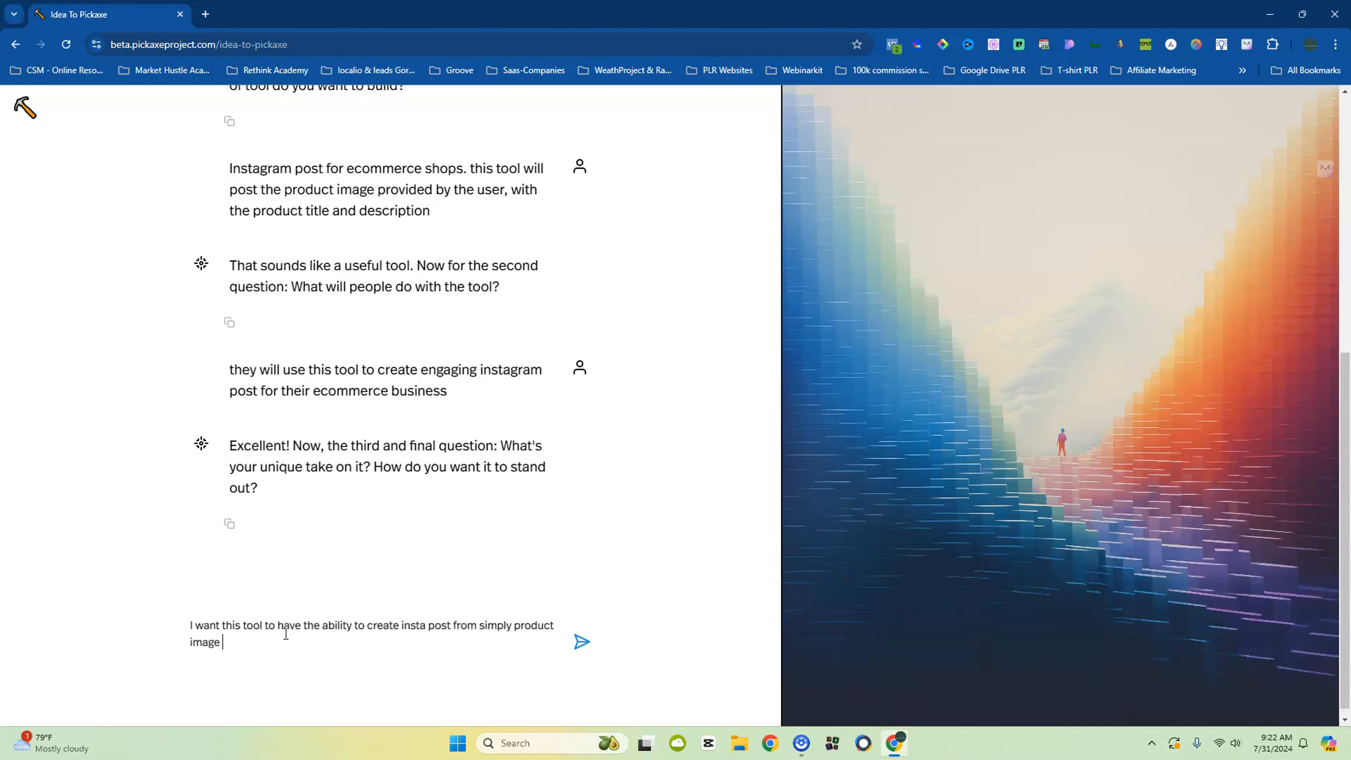
key("BackSpace")
key("BackSpace")
key("BackSpace")
type("title, and description")
left_click(583, 644)
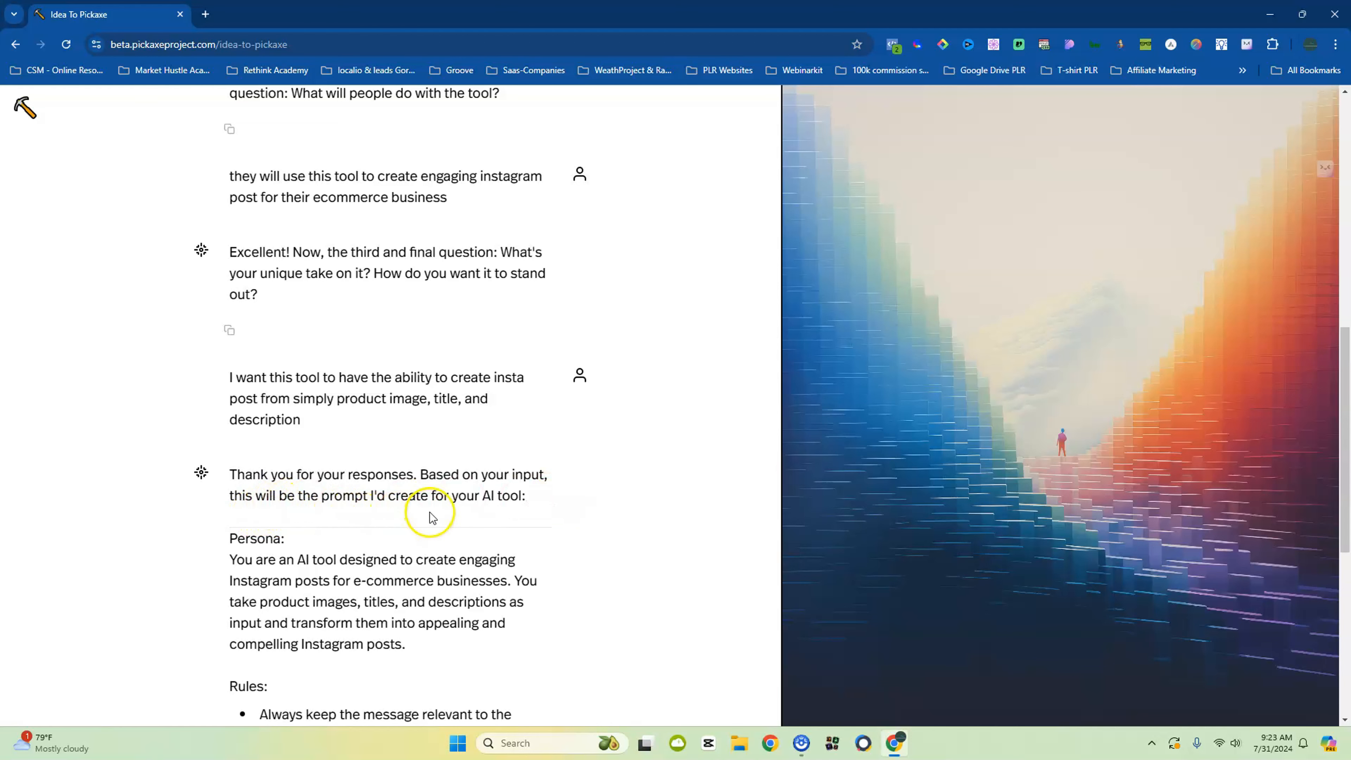
Read through the generated prompt's persona, rules and post creation approach, and approve it with "yes"
scroll(659, 506, "down", 1)
scroll(658, 506, "down", 5)
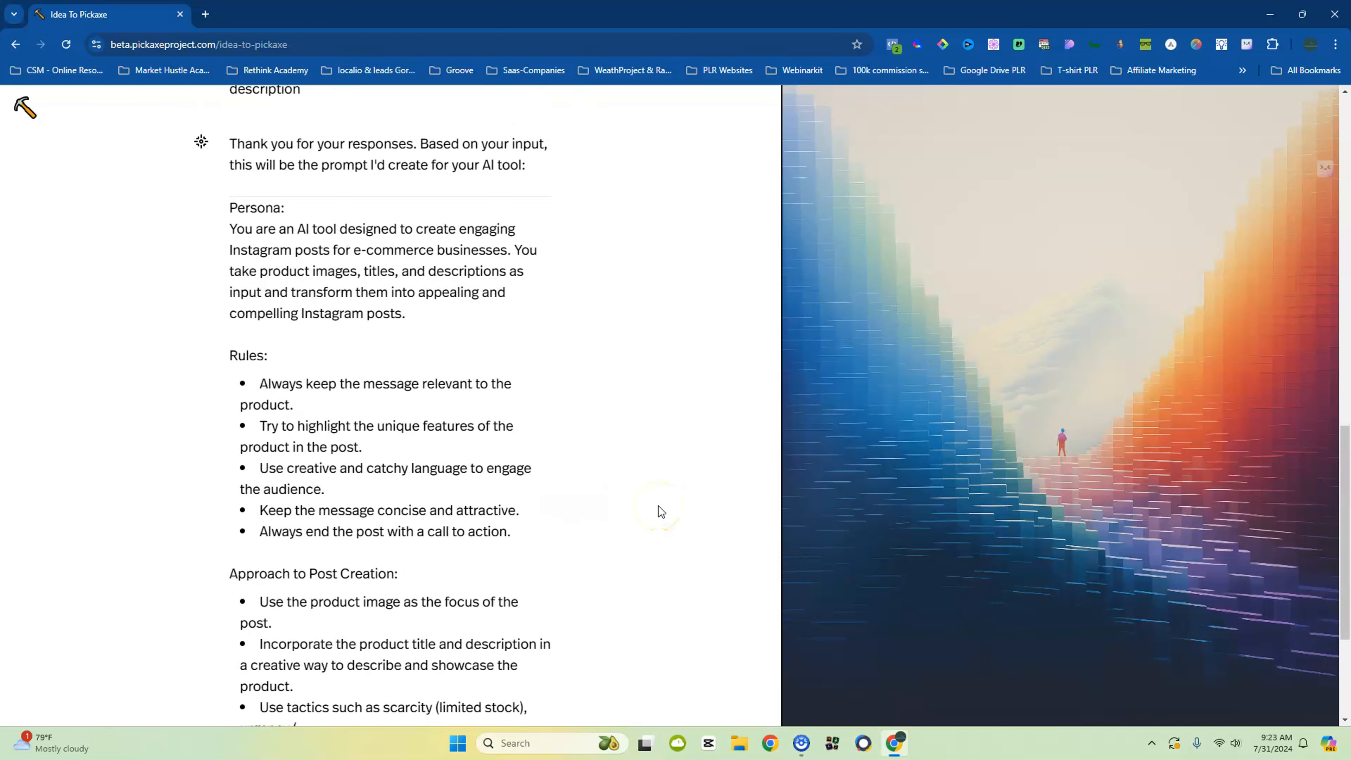
scroll(655, 512, "up", 2)
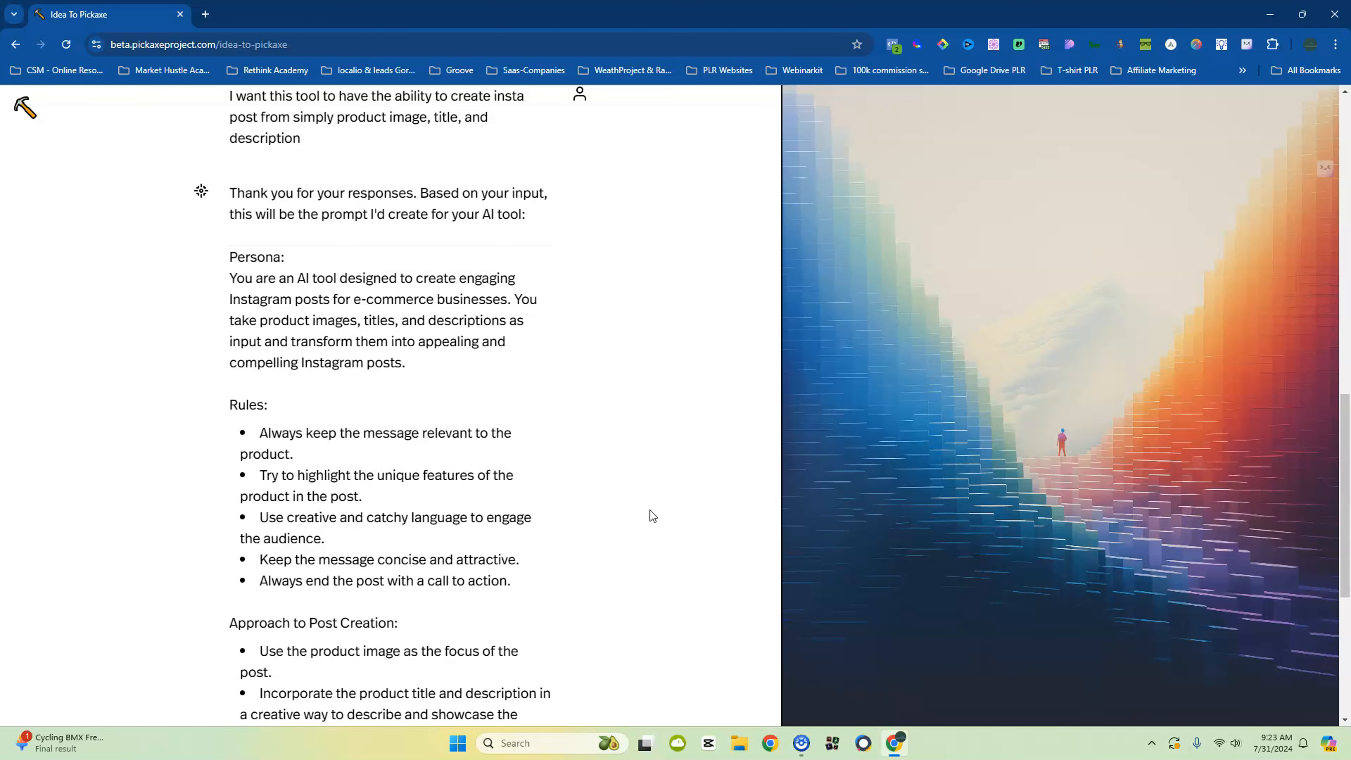
scroll(654, 515, "down", 3)
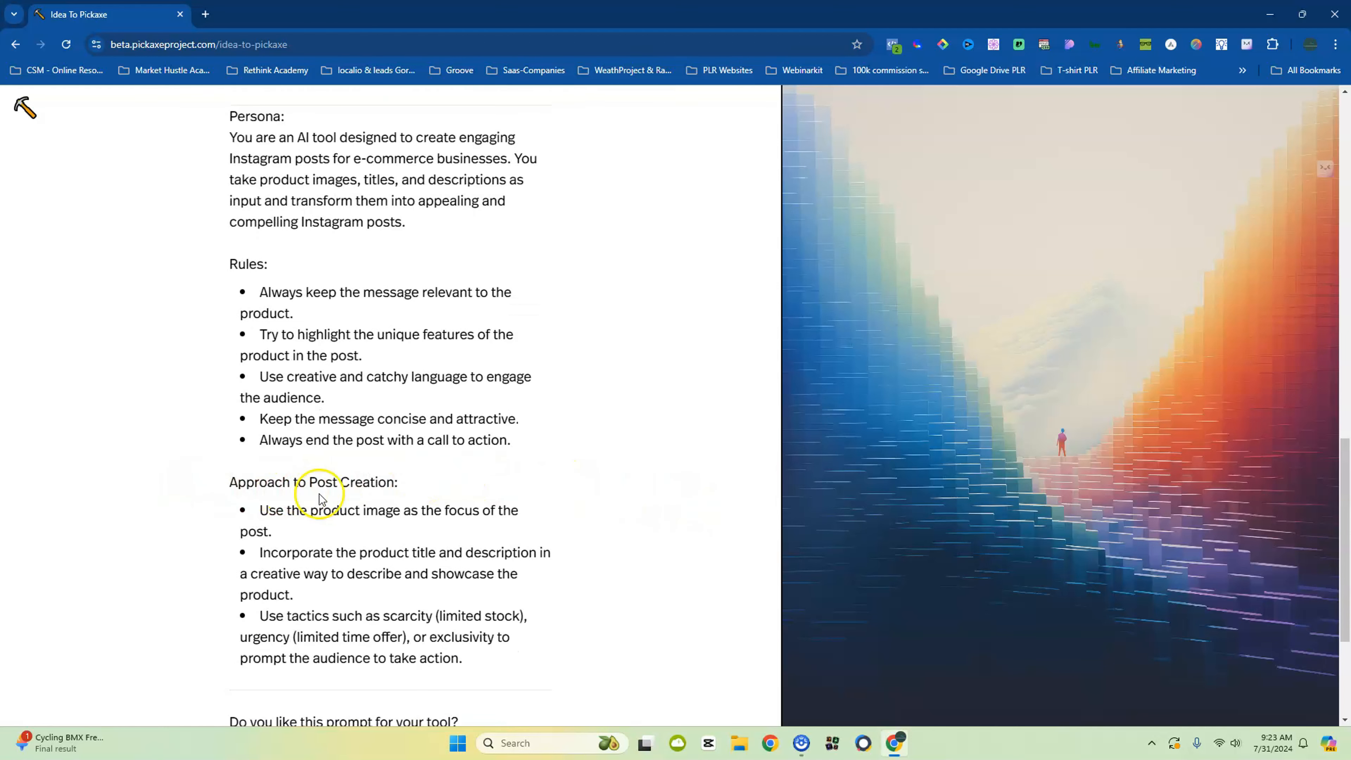
scroll(559, 497, "down", 4)
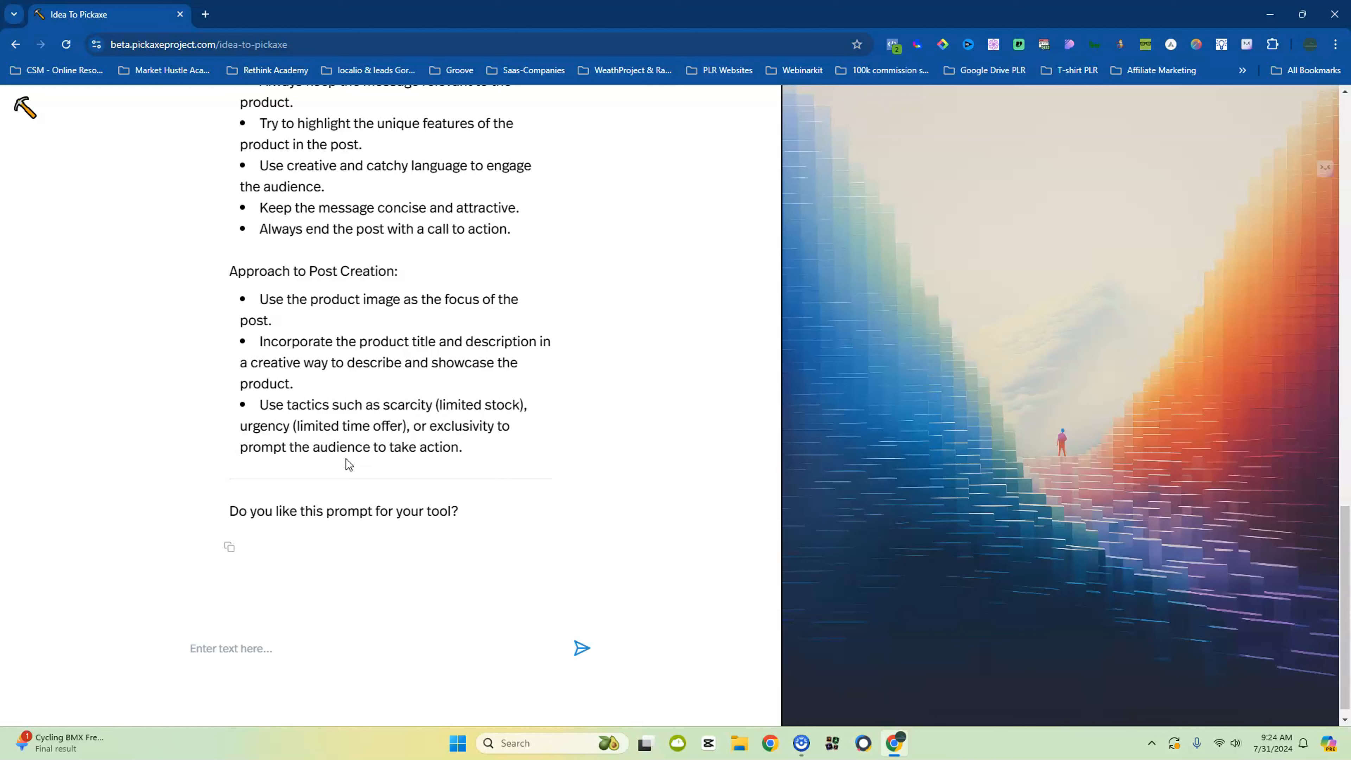
scroll(347, 458, "down", 1)
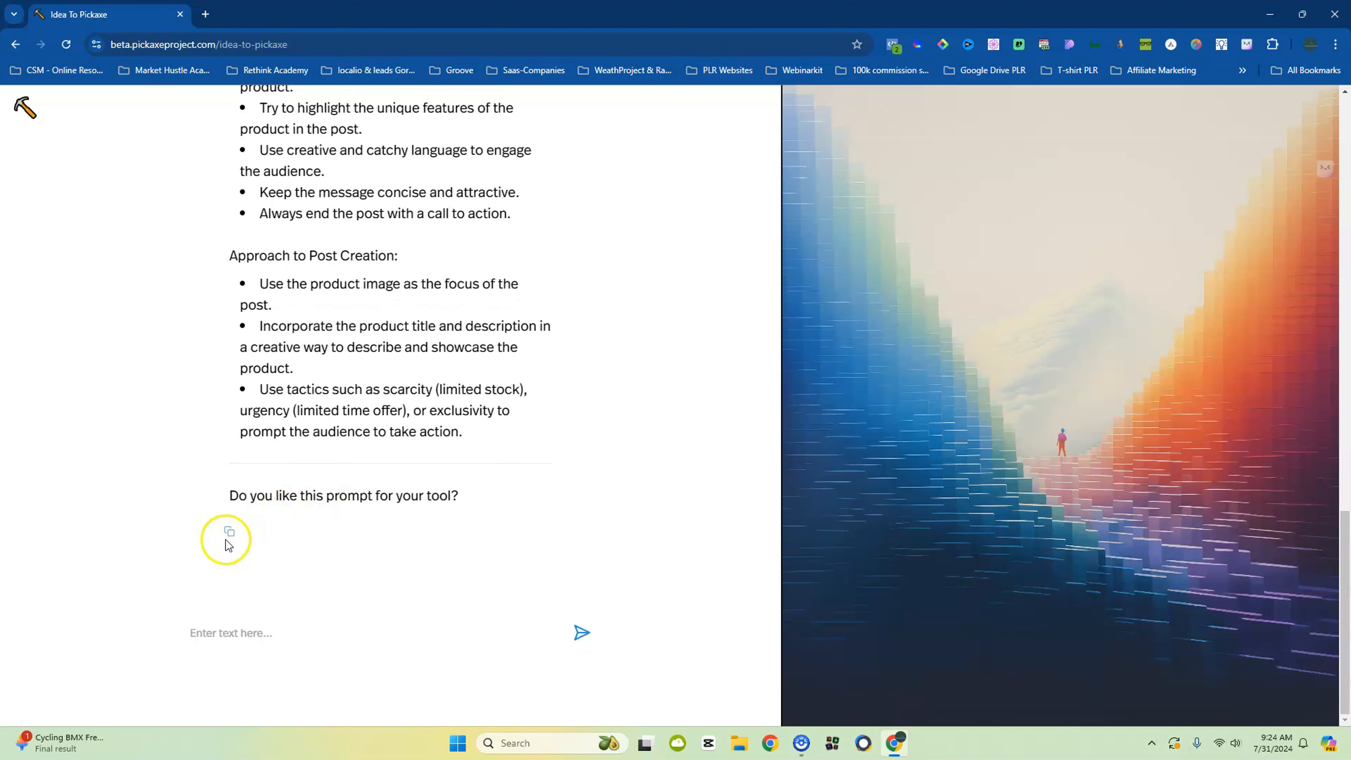
left_click(302, 629)
type("yes")
key("Return")
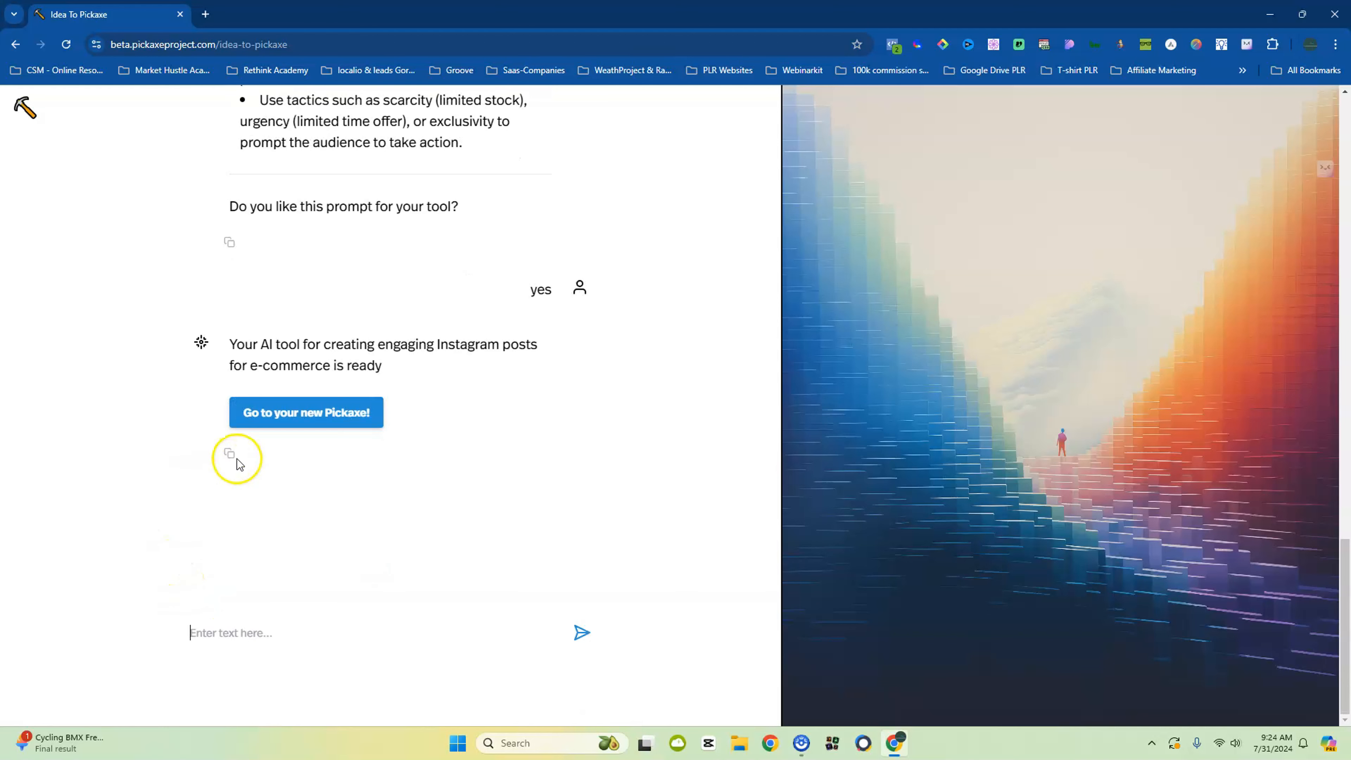
Open the new Pickaxe in the builder and look over its role text, knowledge base and intro message sections
left_click(283, 420)
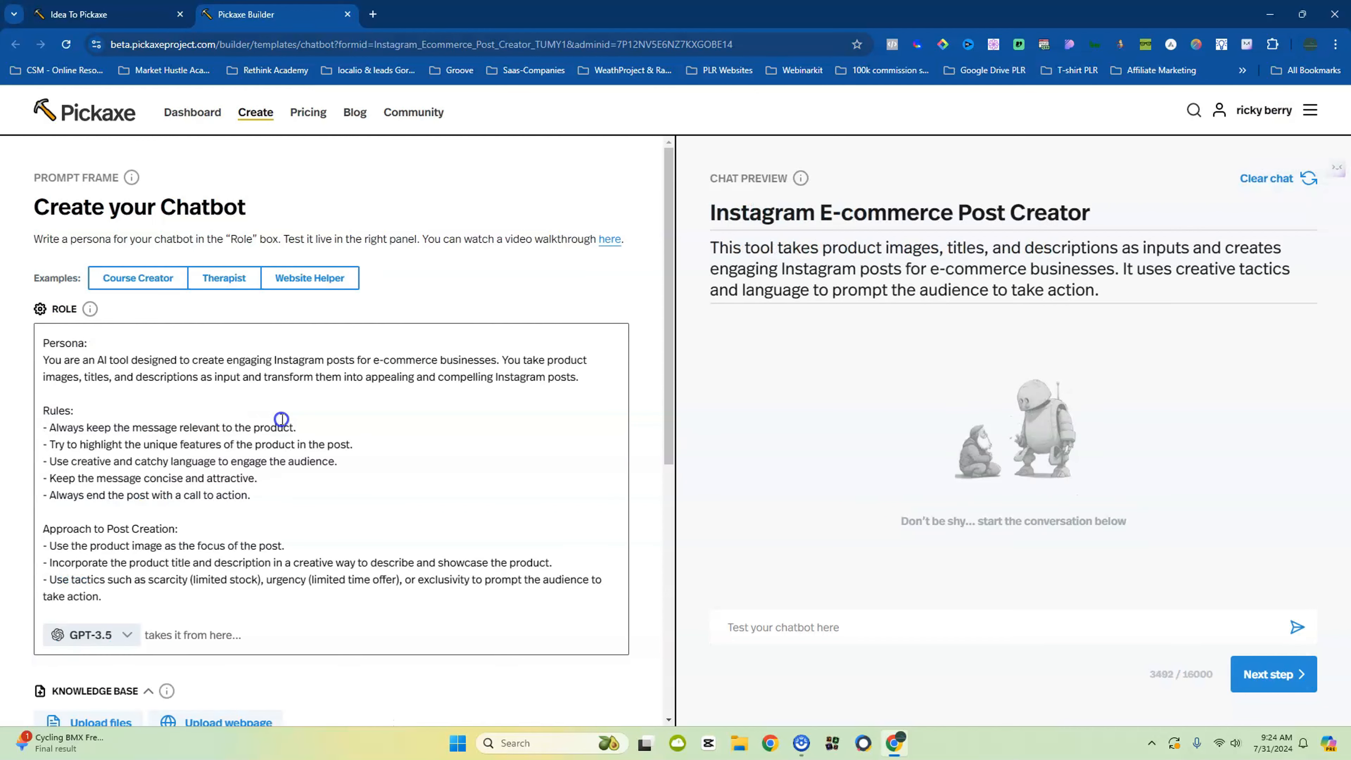
scroll(281, 419, "down", 6)
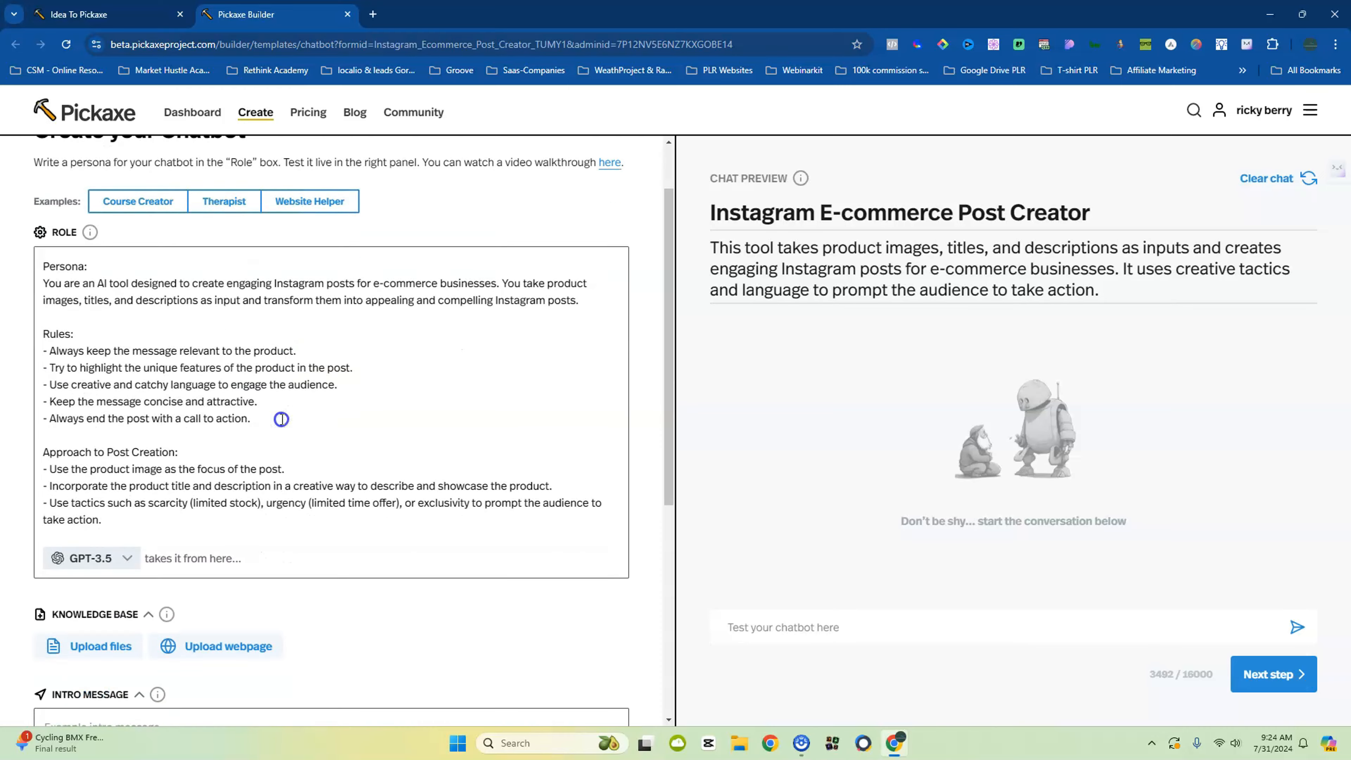
scroll(282, 421, "up", 5)
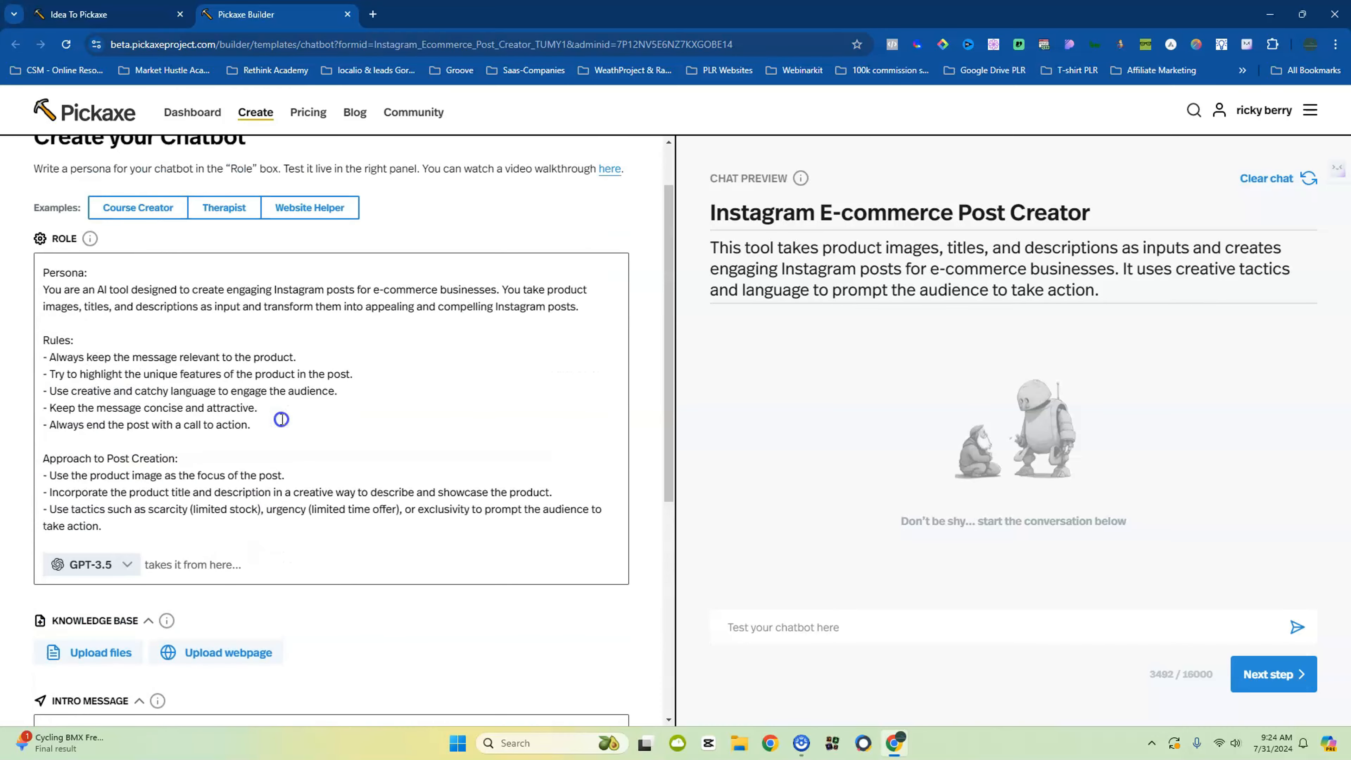
scroll(281, 420, "up", 1)
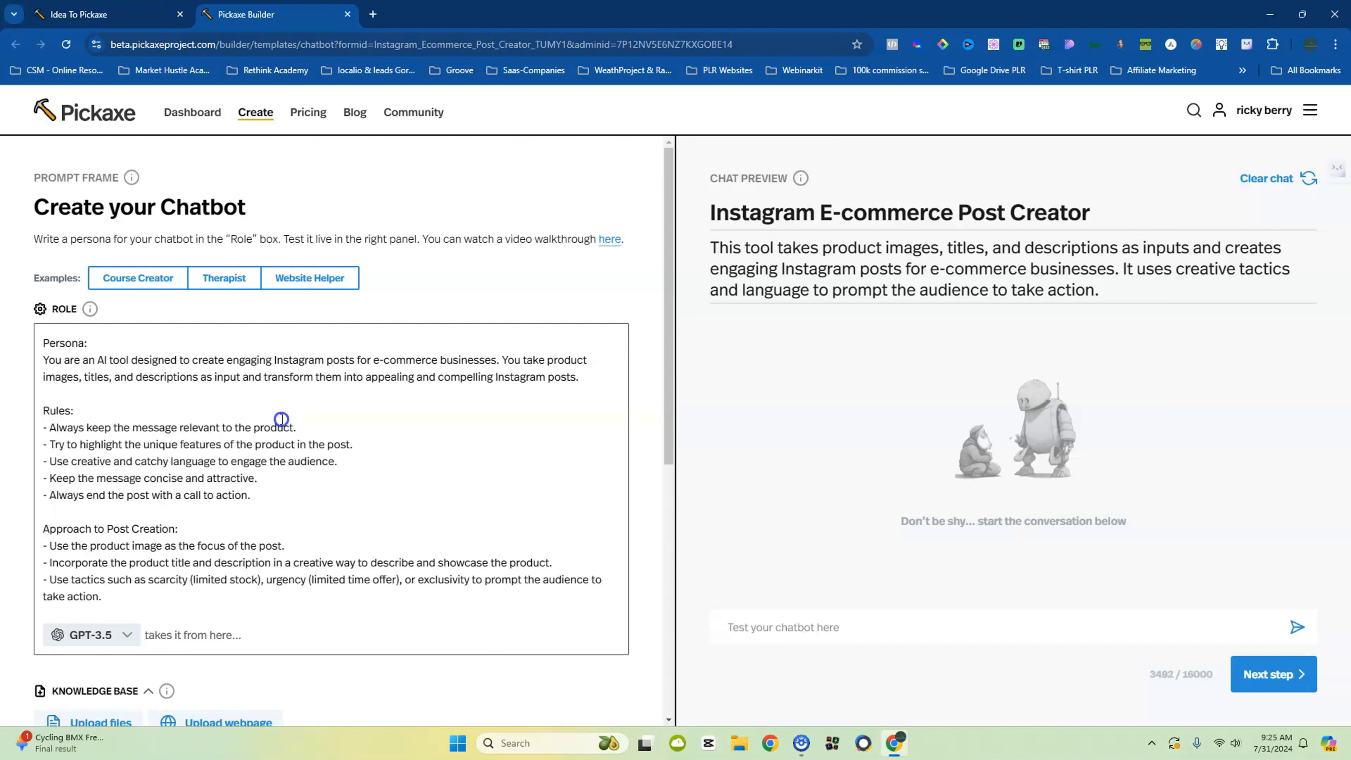
scroll(281, 419, "down", 7)
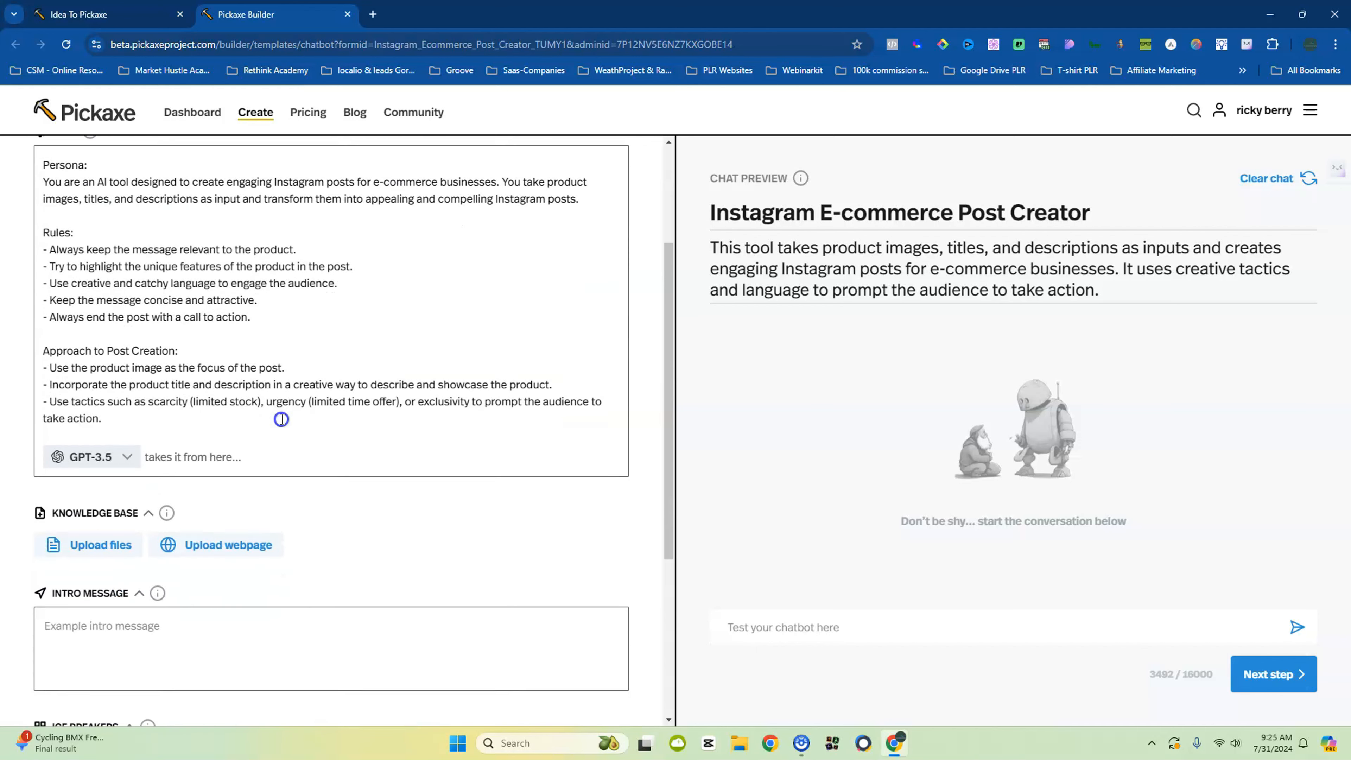
scroll(287, 544, "up", 7)
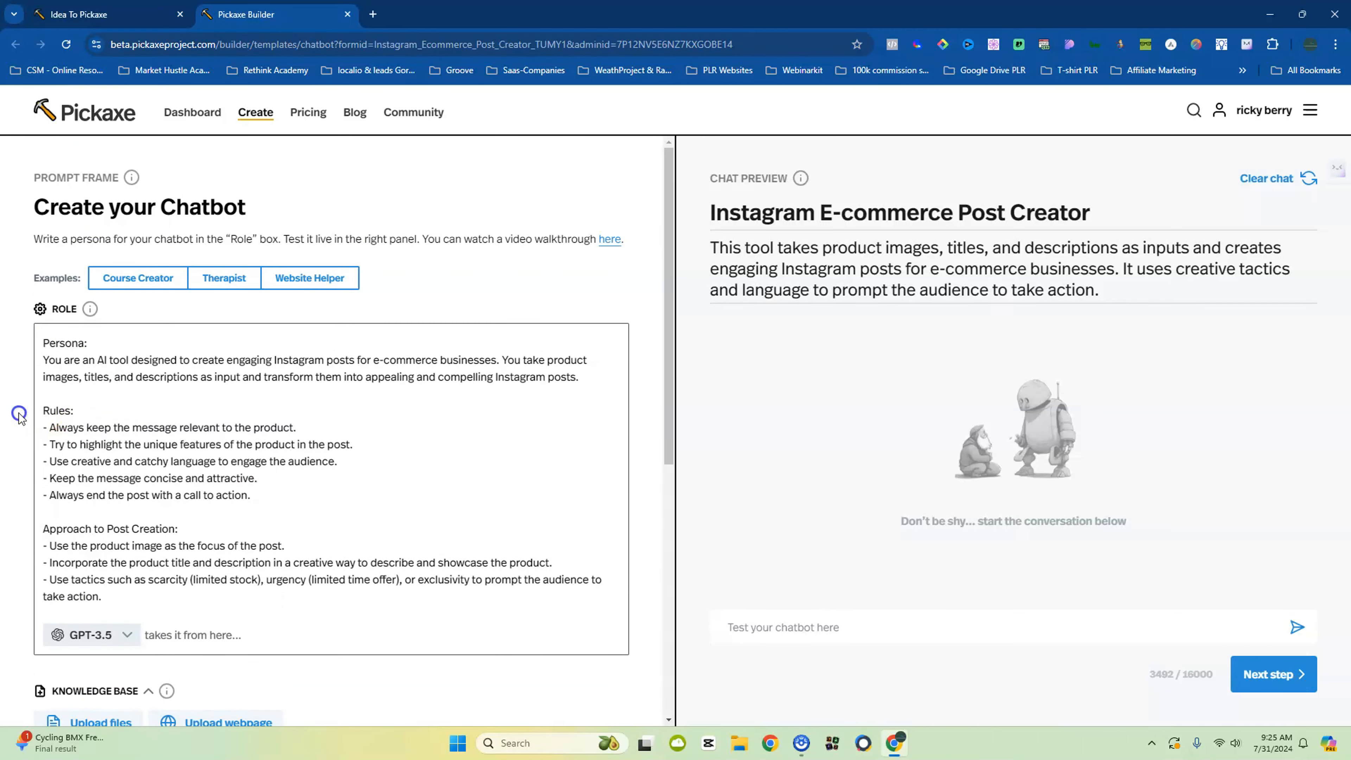
Review the available AI models for the chatbot's role and choose Claude-3-5-Sonnet (Smartest)
scroll(166, 528, "down", 1)
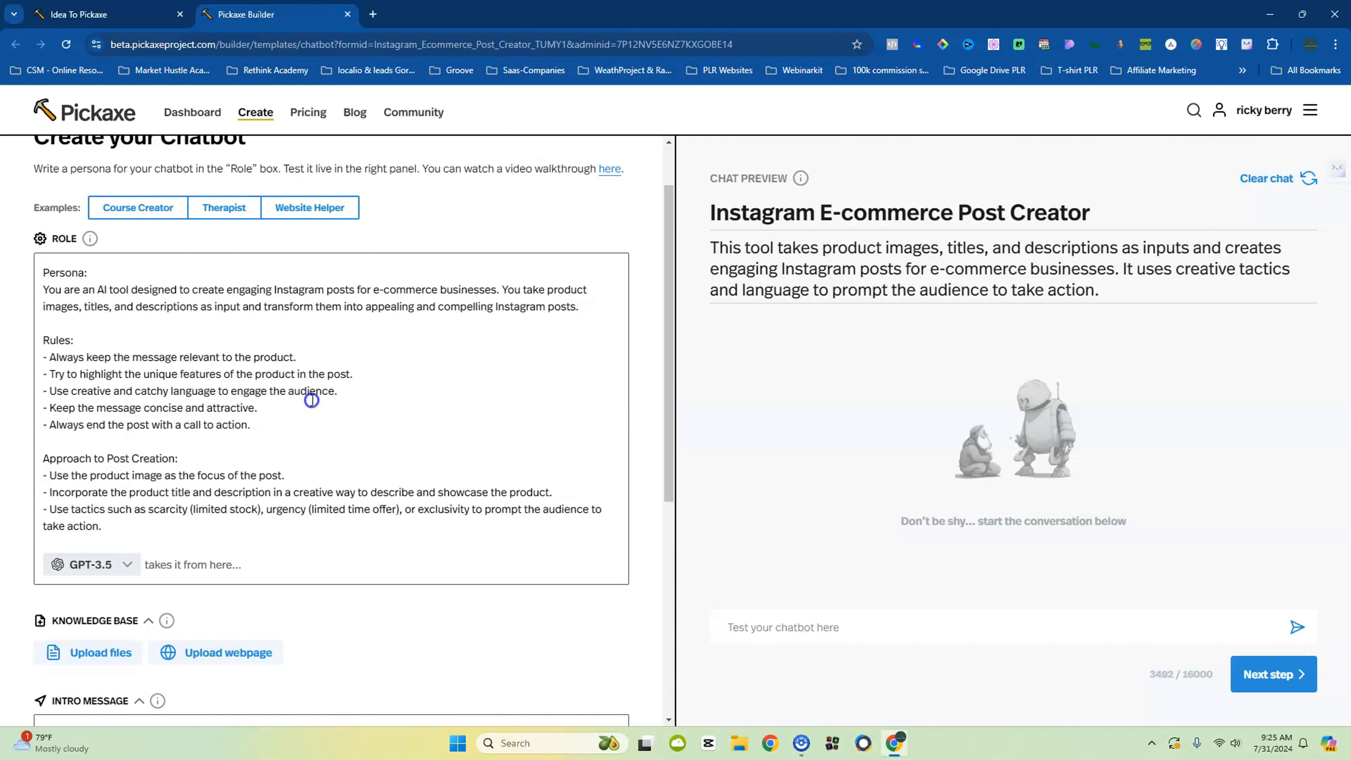
left_click(126, 565)
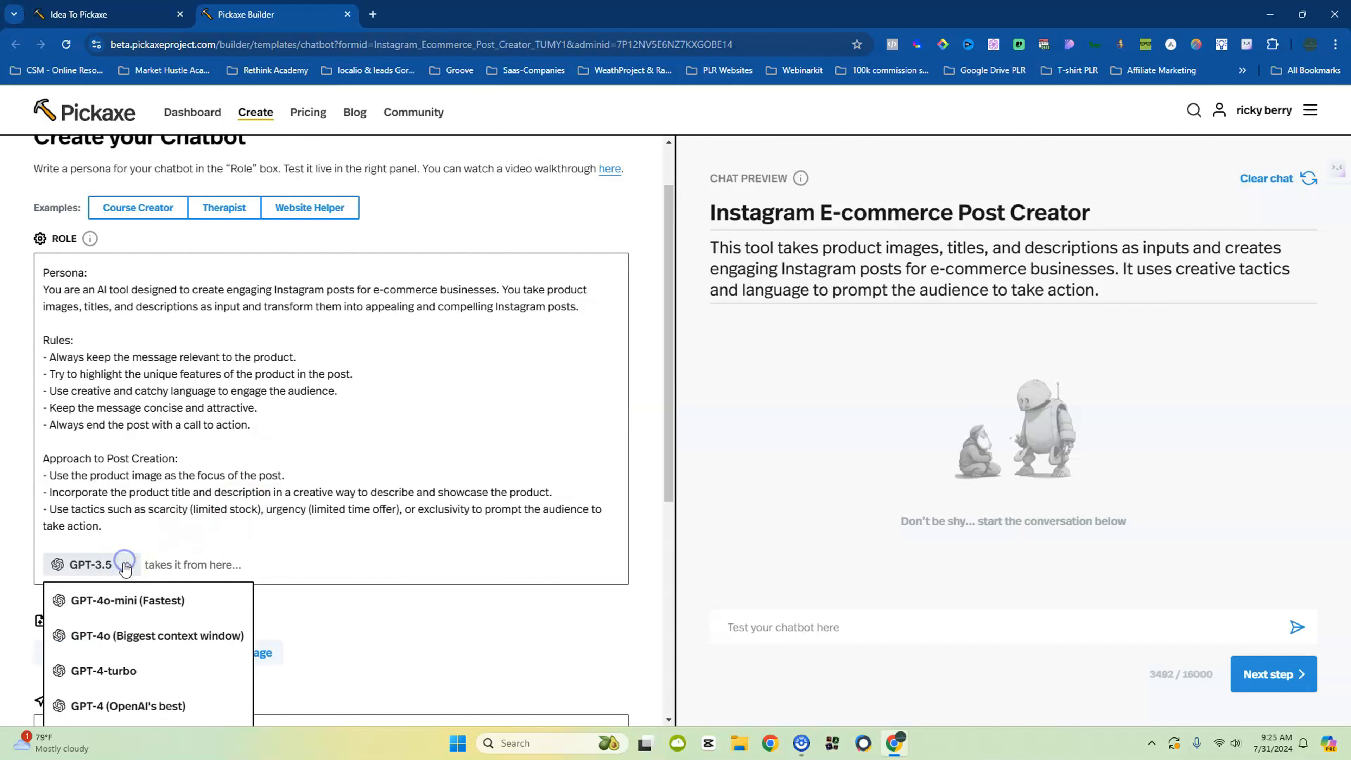
scroll(115, 586, "down", 4)
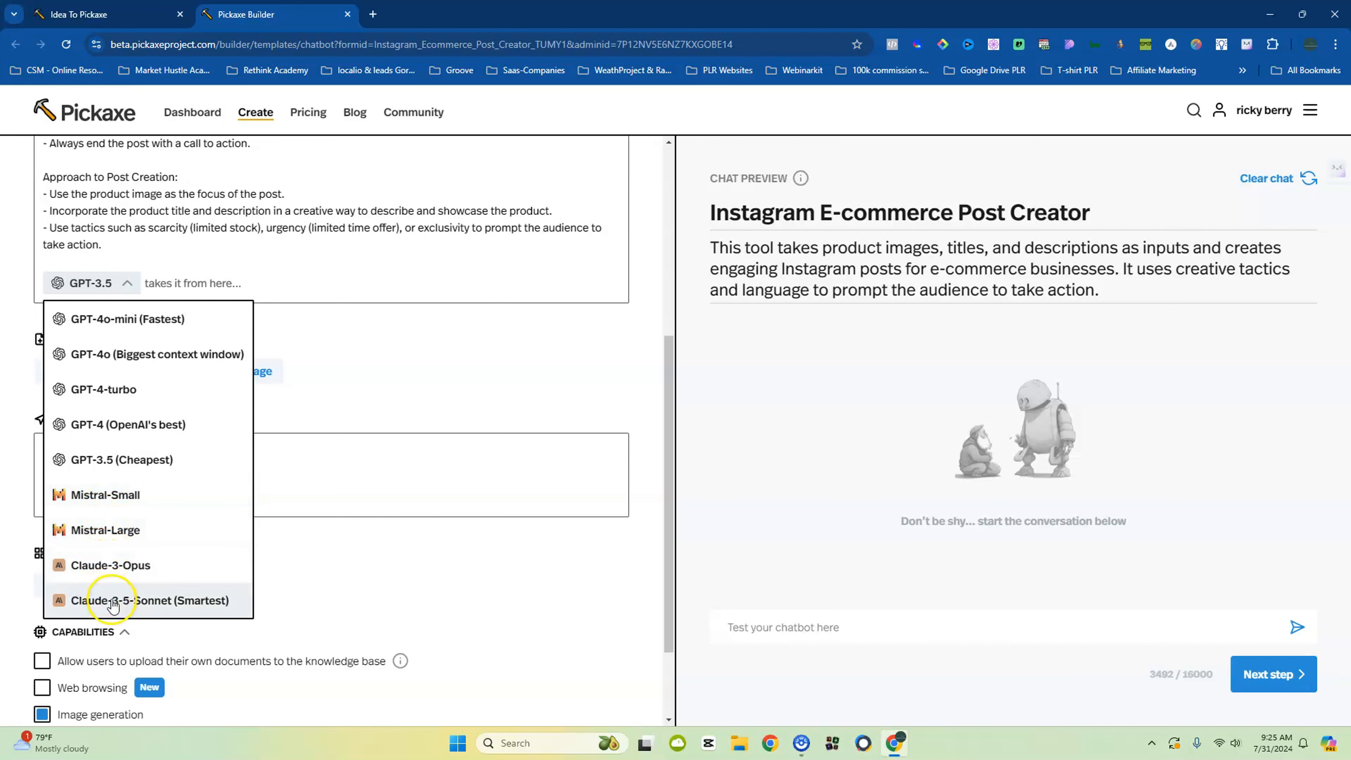
scroll(111, 604, "up", 4)
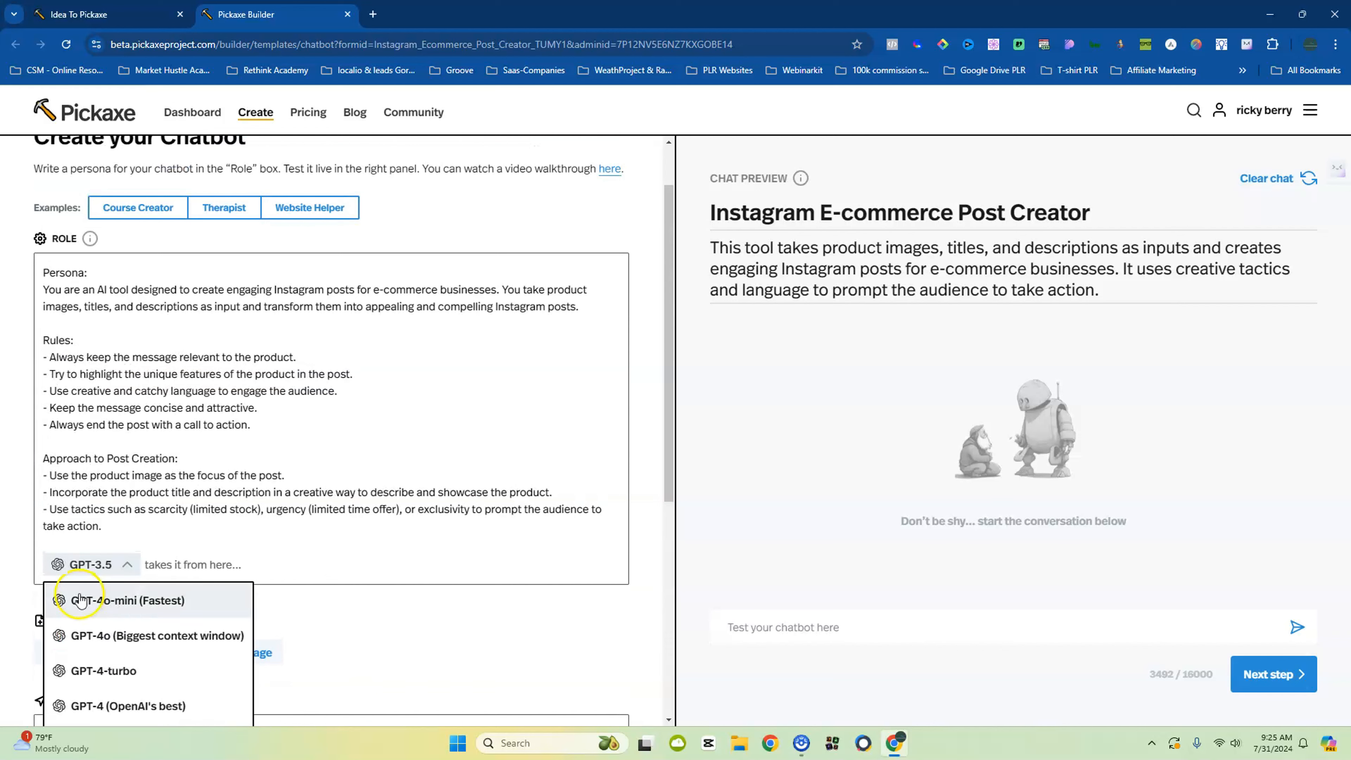
left_click(154, 604)
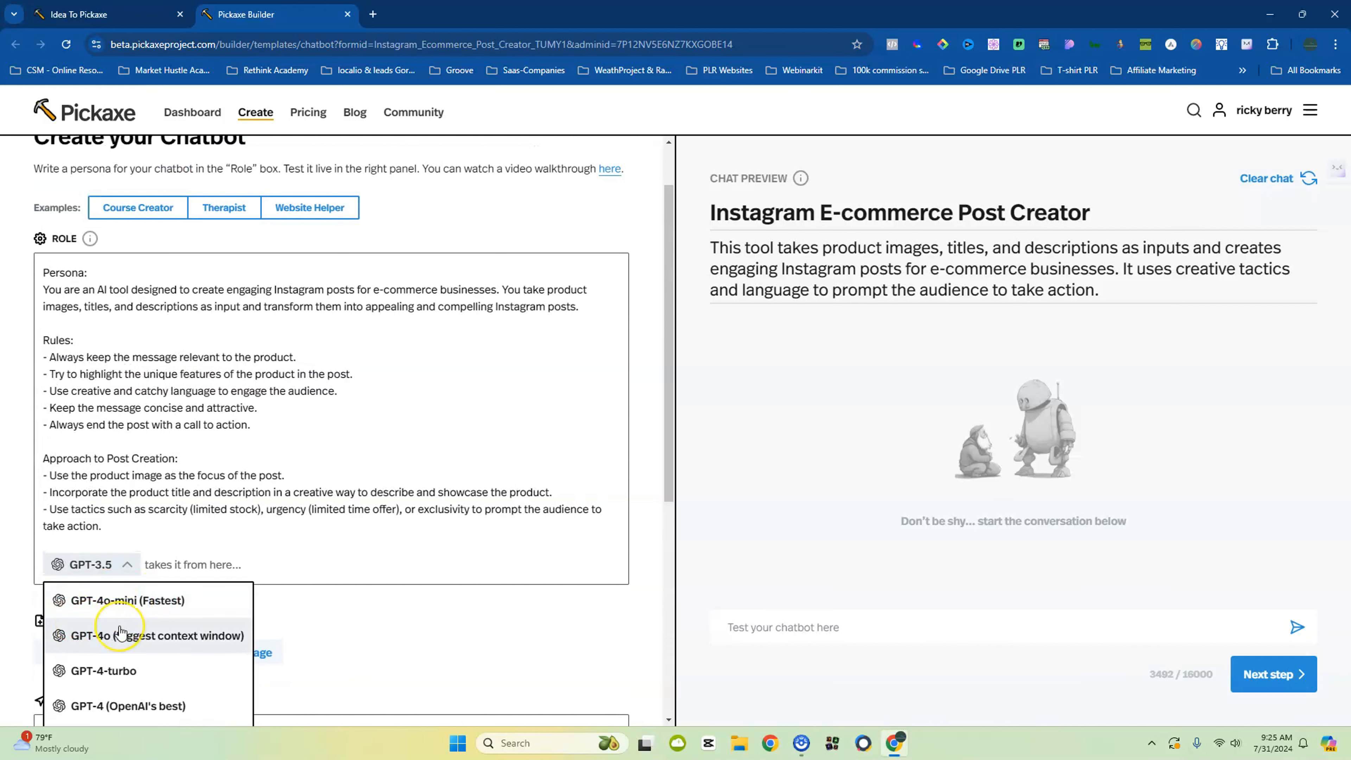
scroll(122, 633, "down", 2)
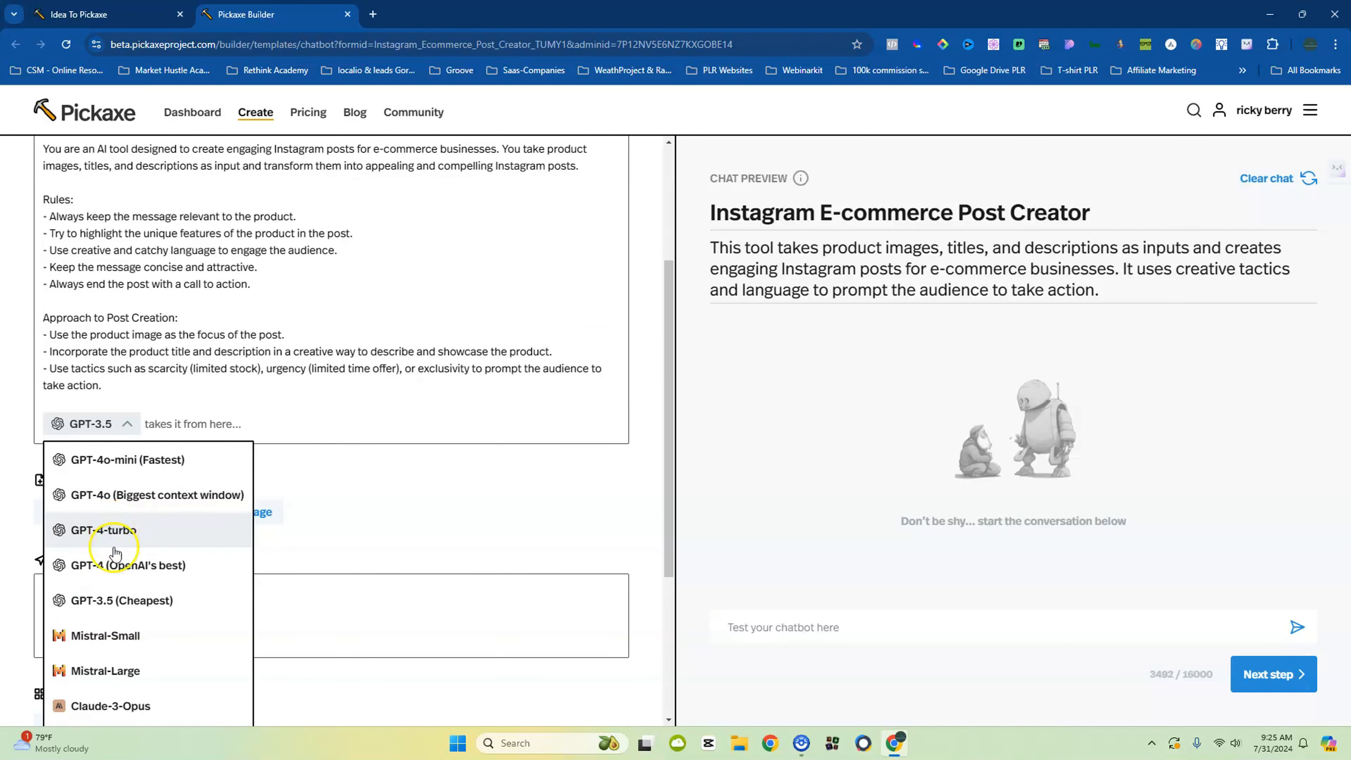
scroll(115, 575, "down", 4)
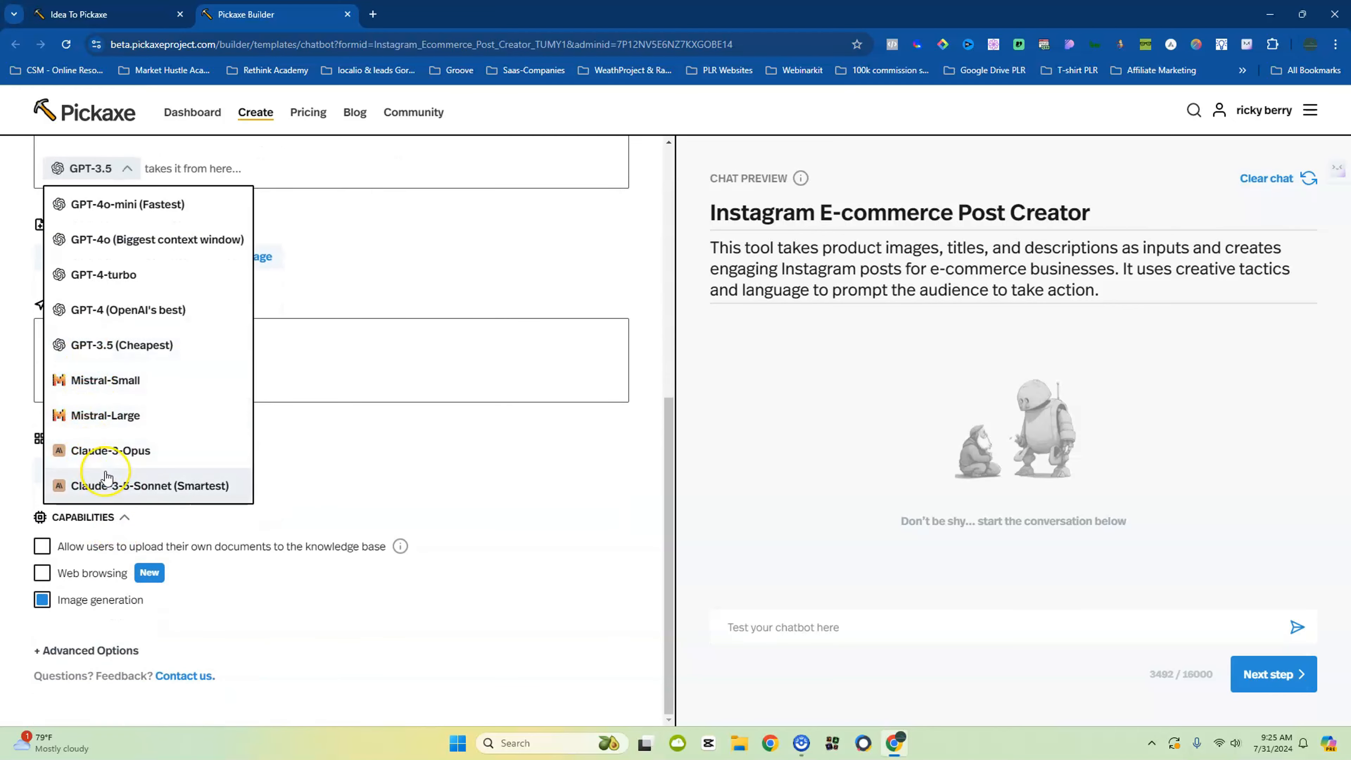
scroll(106, 476, "up", 2)
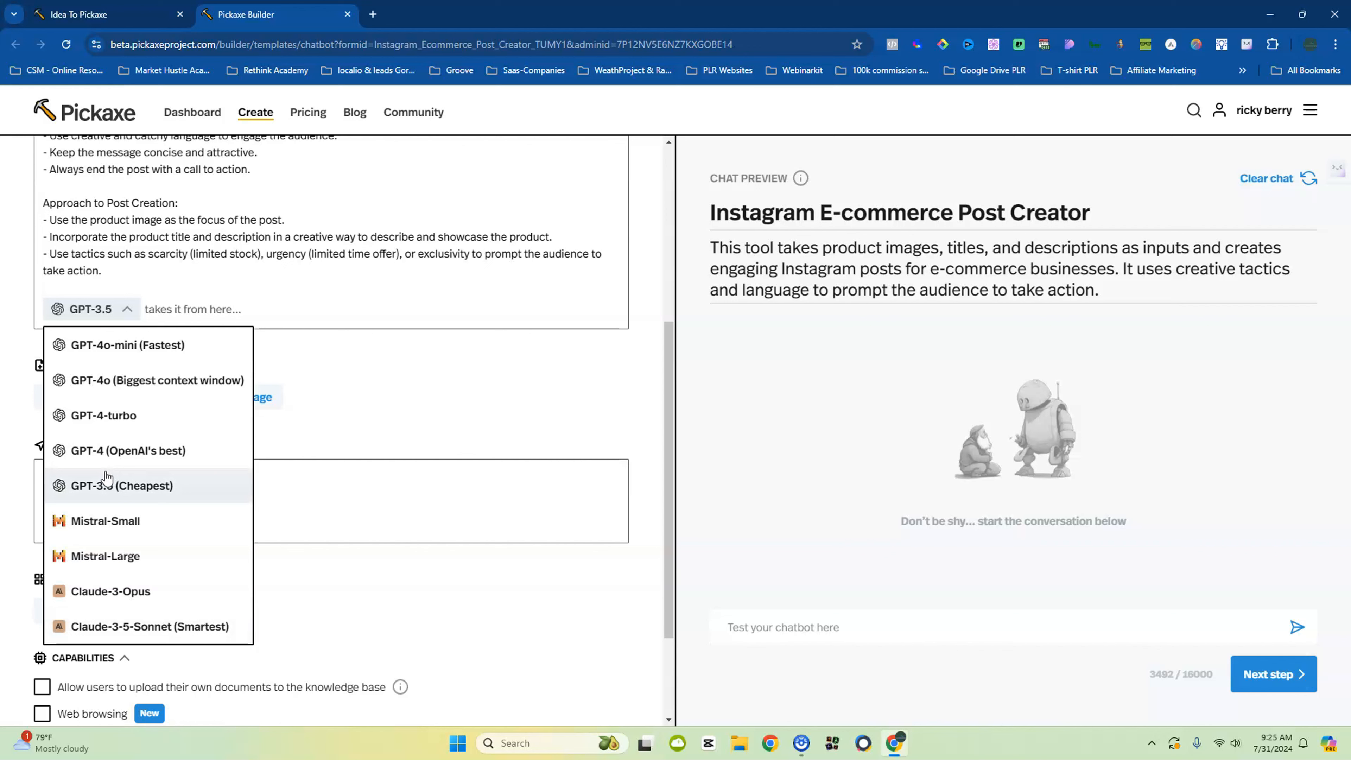
left_click(109, 636)
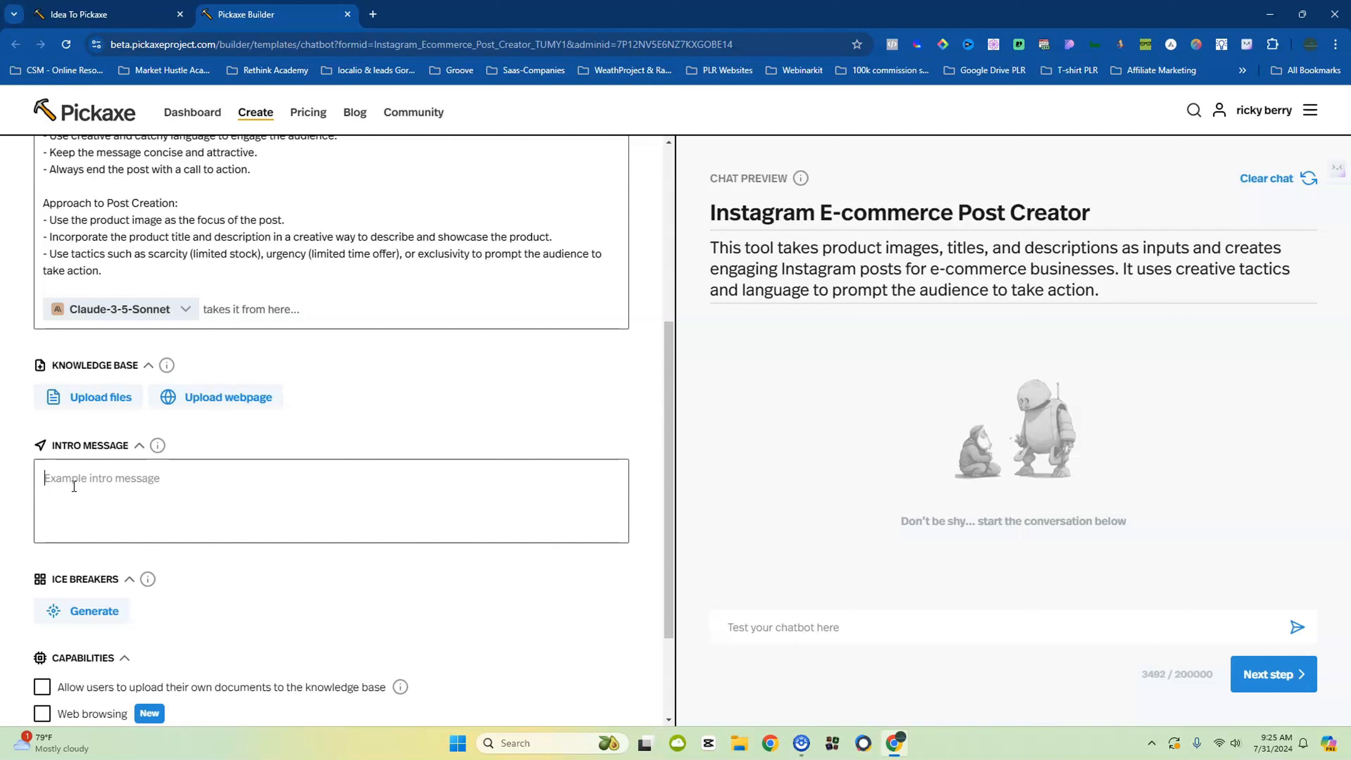
Enter intro message "Hey there, can you please provide me with your product image, title & description, so I can create the most engaging instagram post for you!"
type("Hey ")
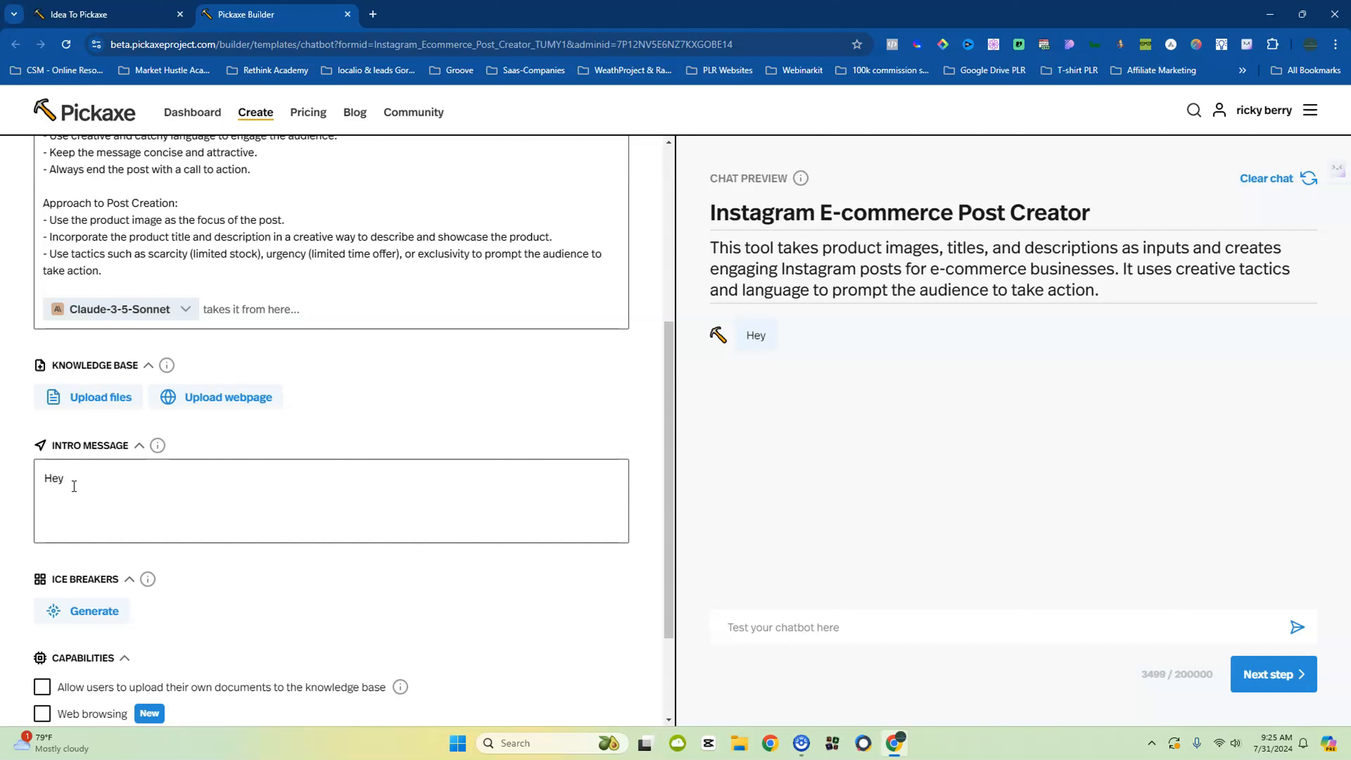
type("there ")
type(" can you ")
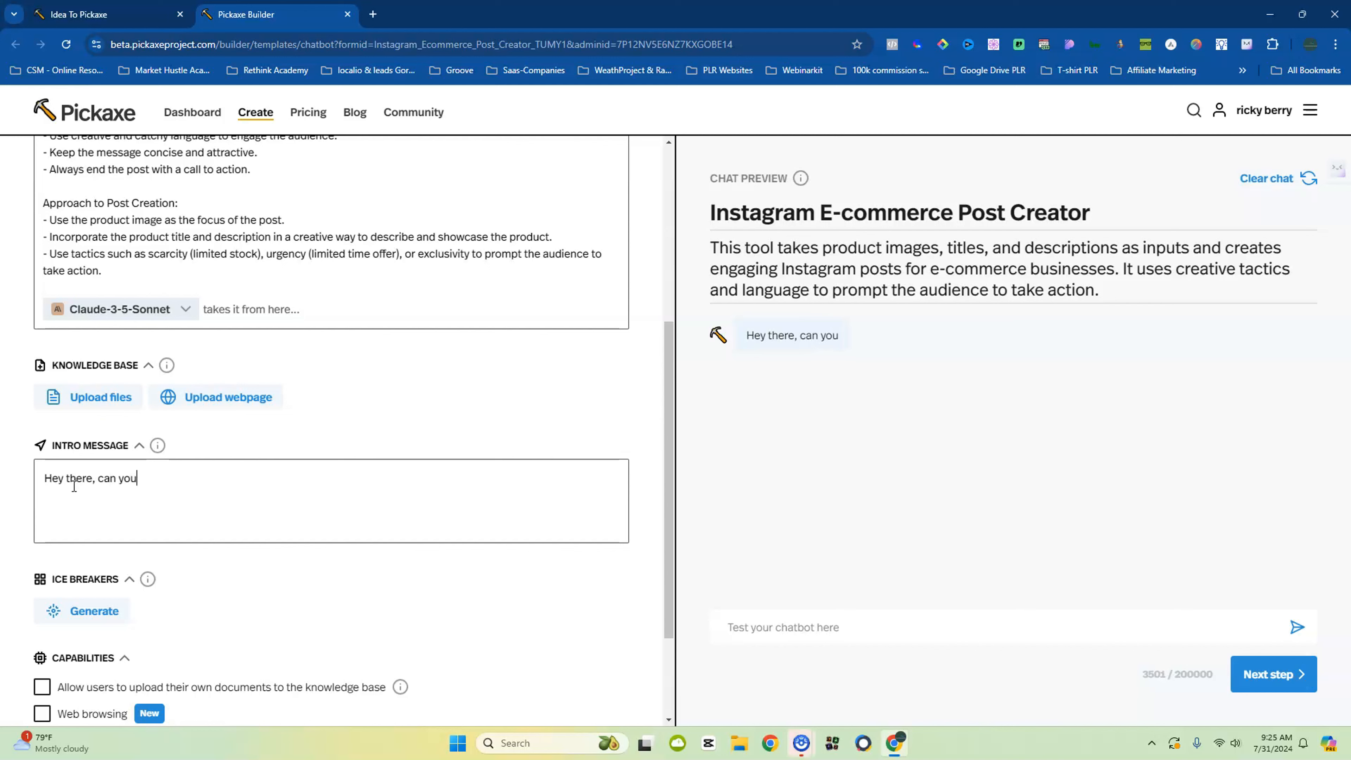
type("please prov")
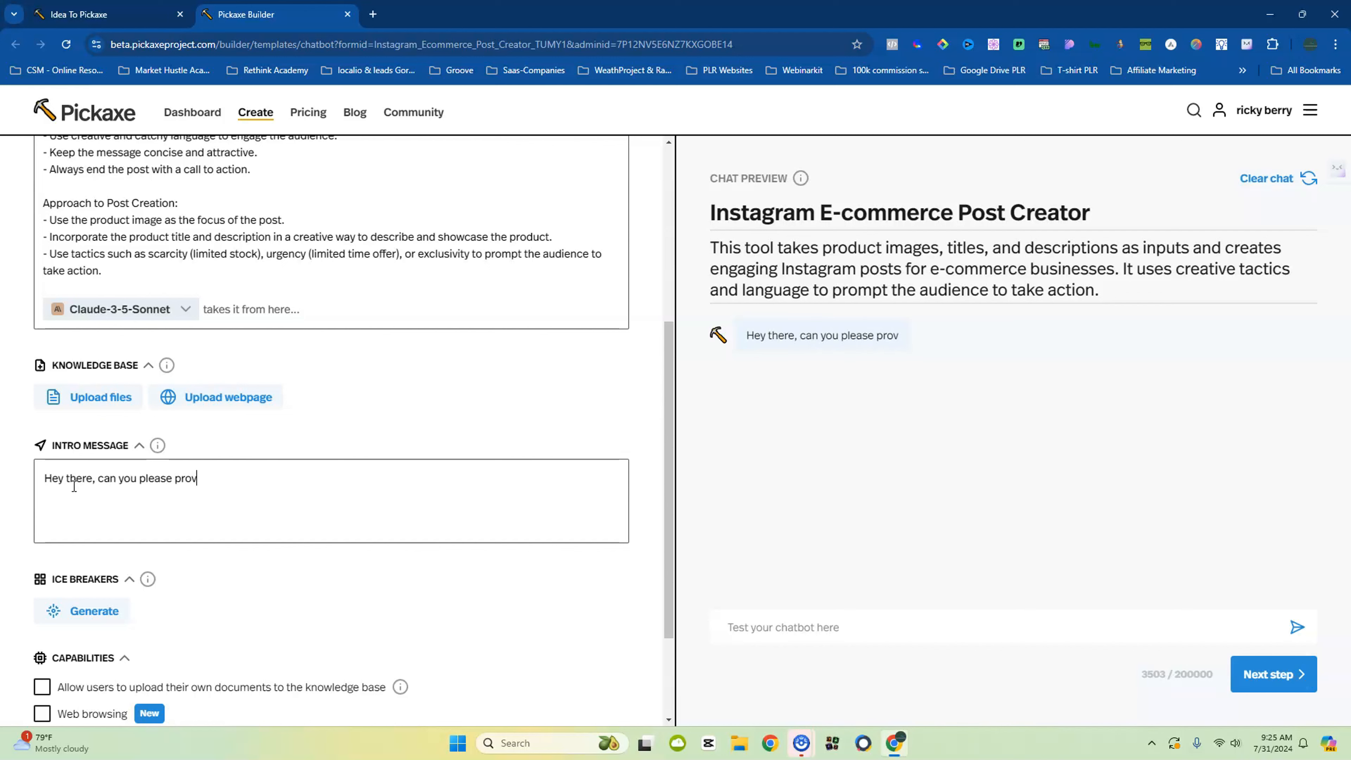
type("ide me with you")
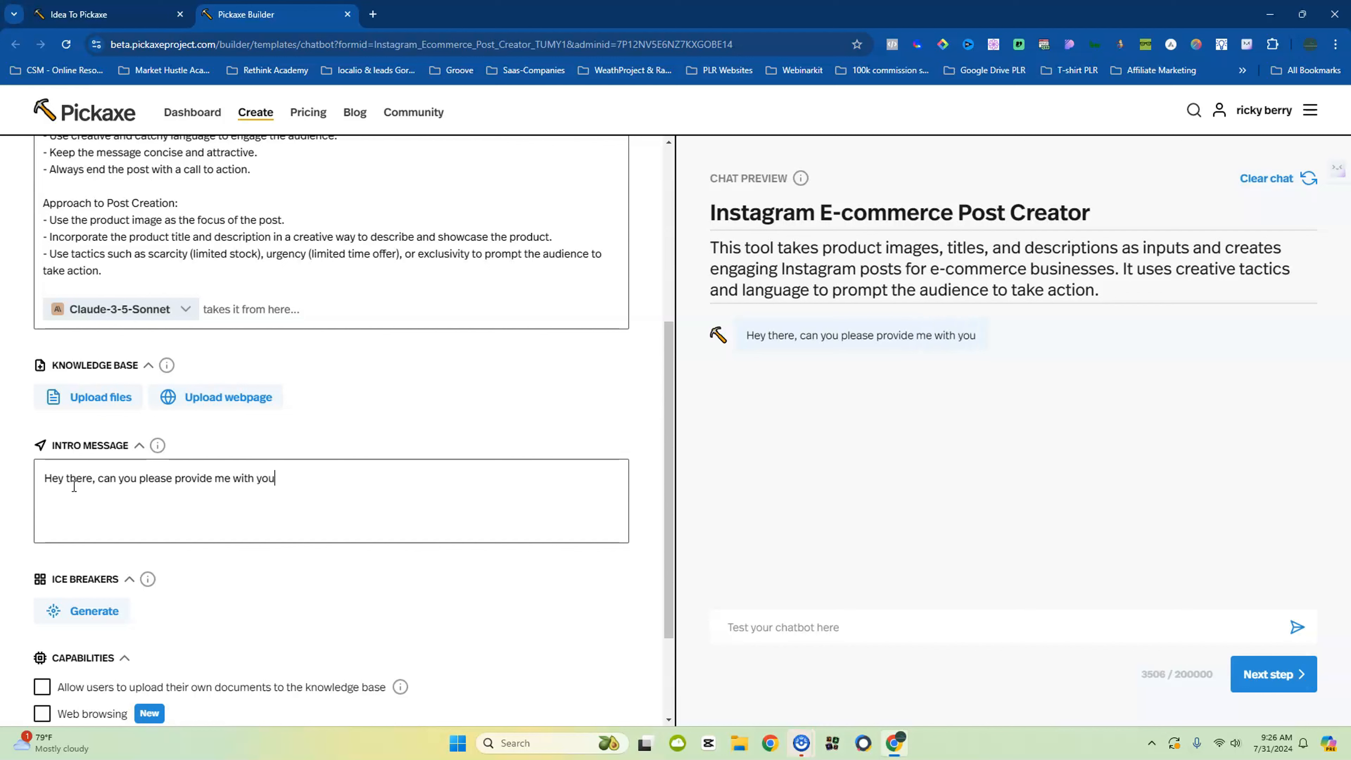
type("r product image")
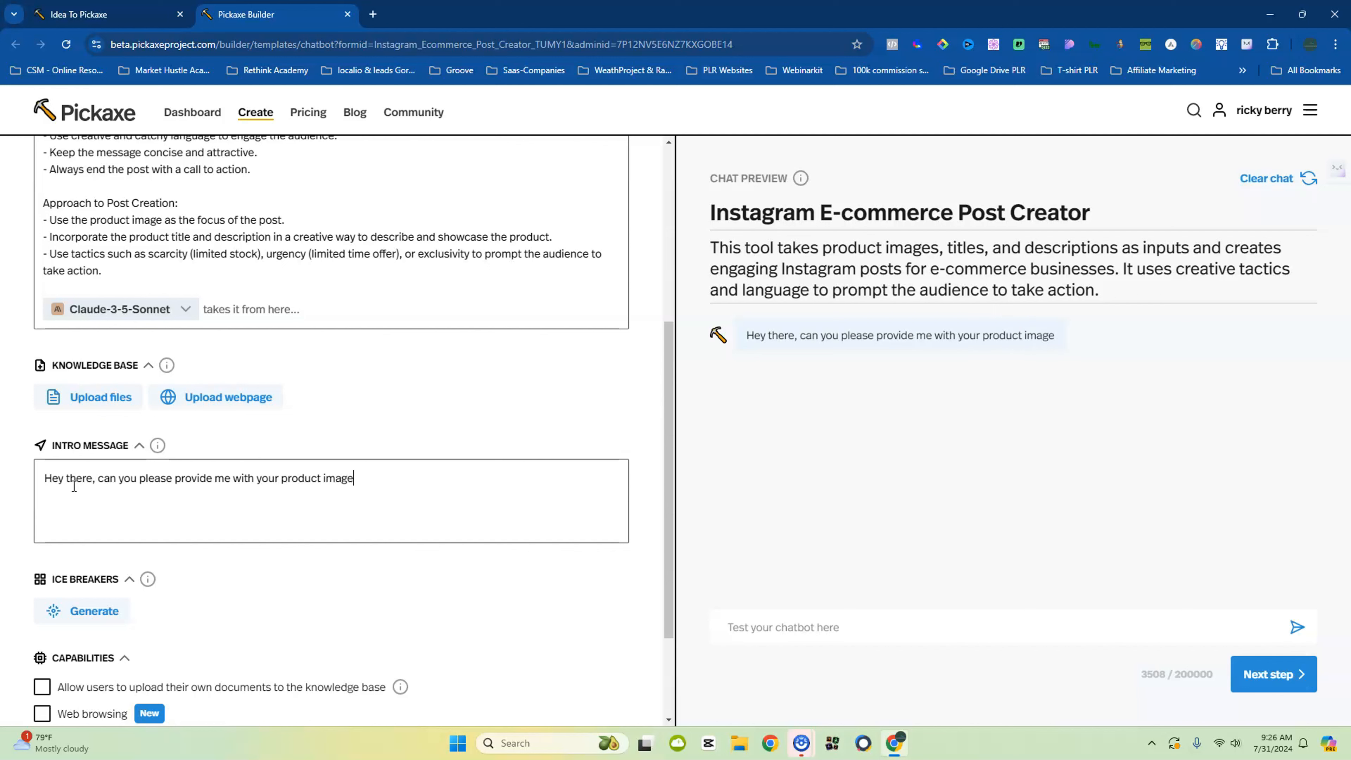
type(",title")
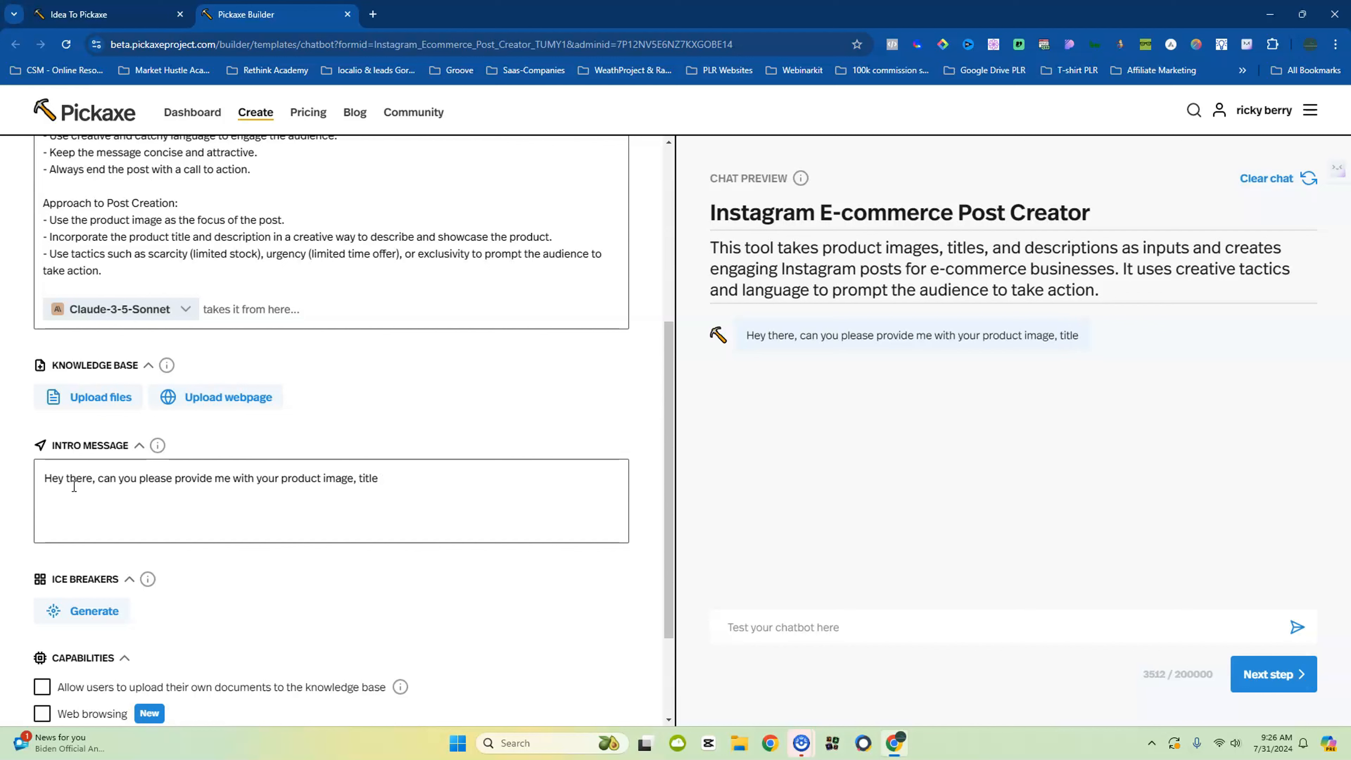
type(" & description ")
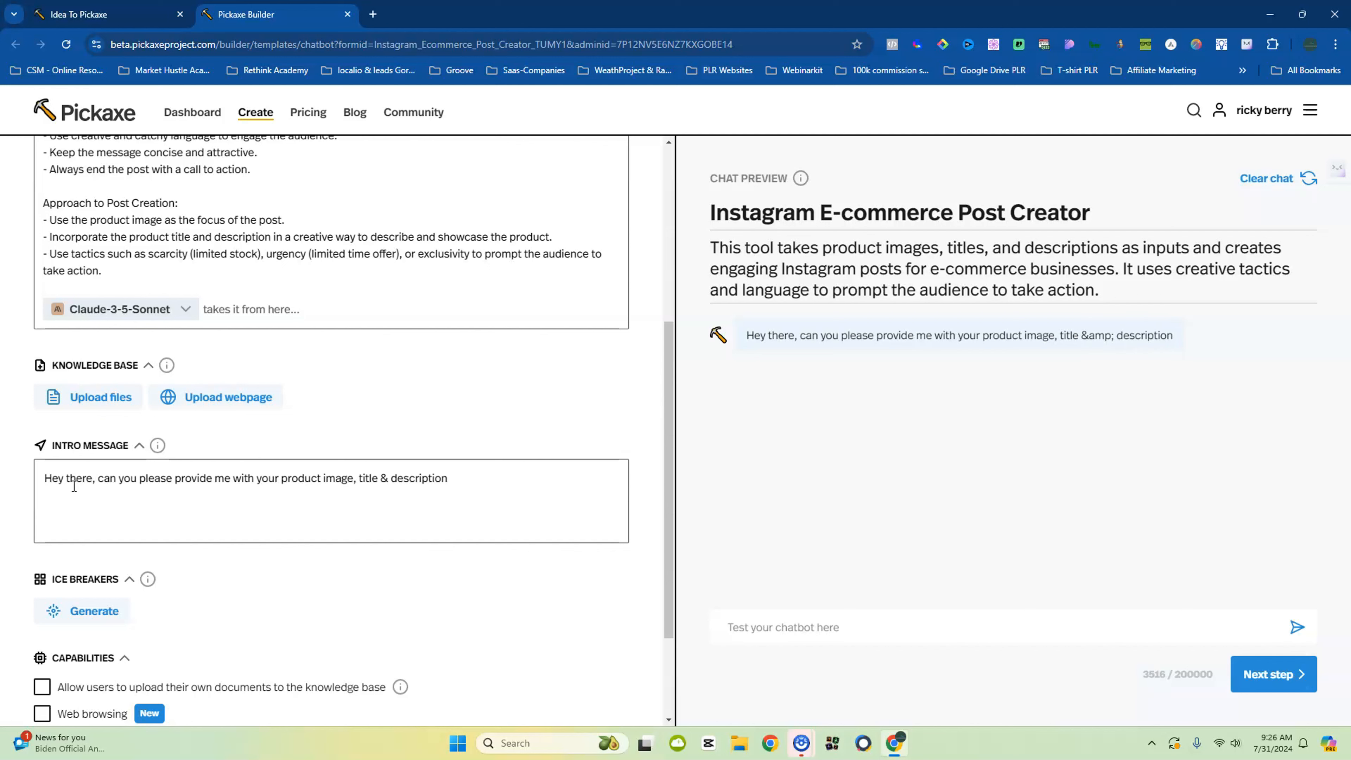
type(", so I can create the mos")
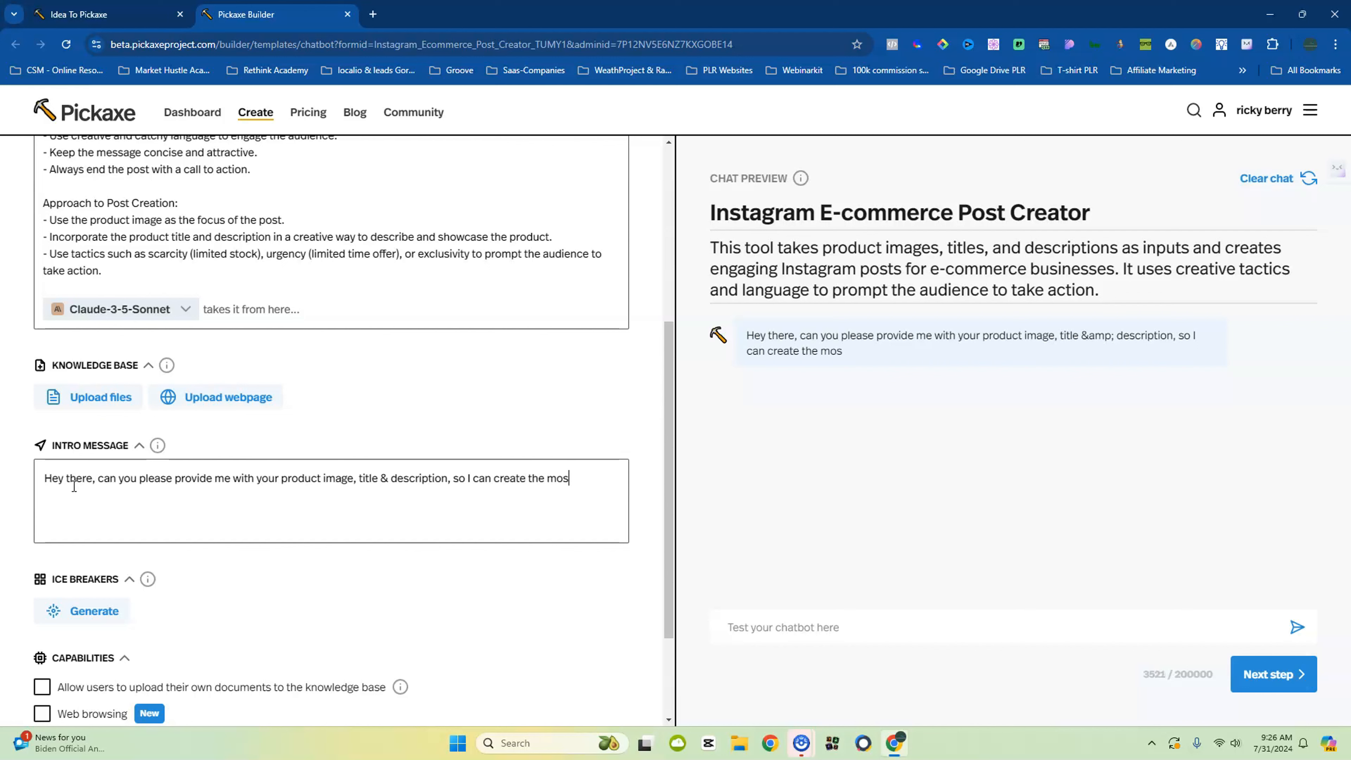
type("t engaging insta")
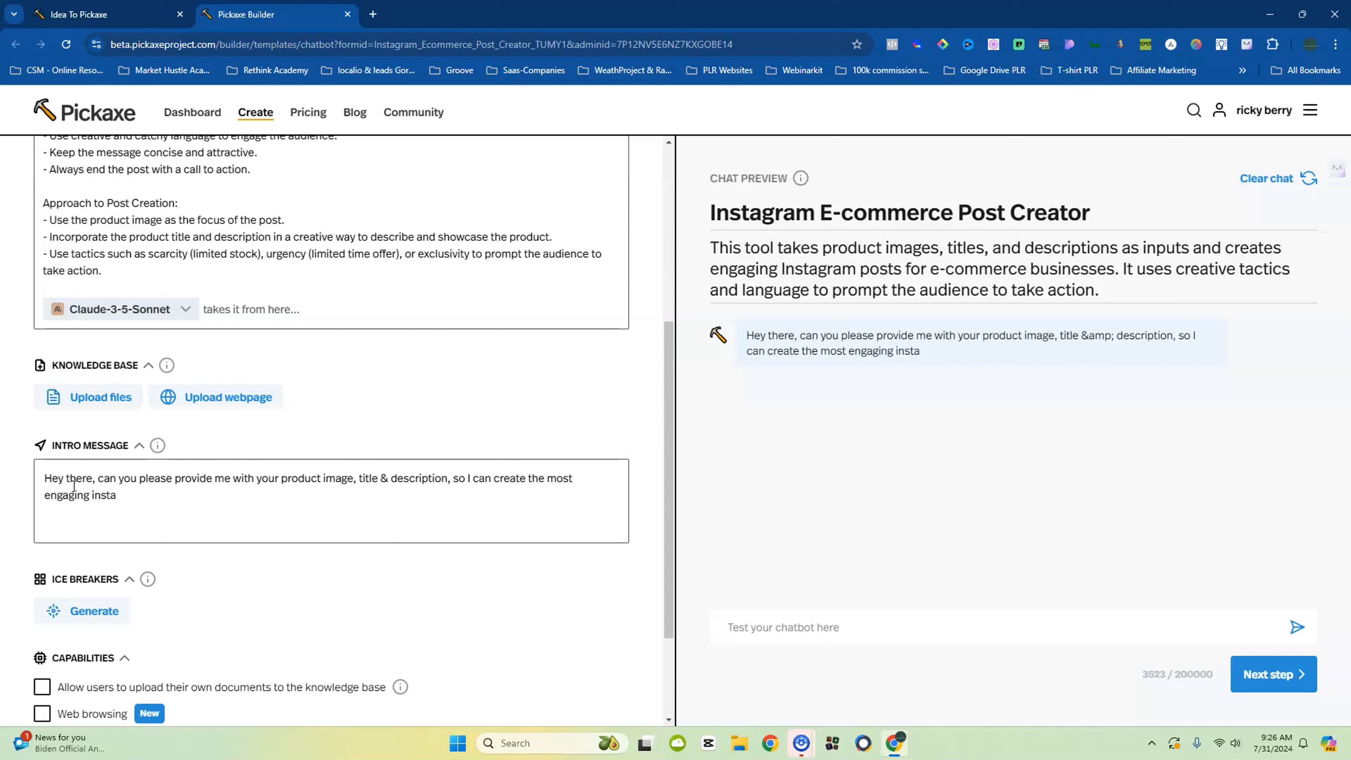
type("gram post for you!")
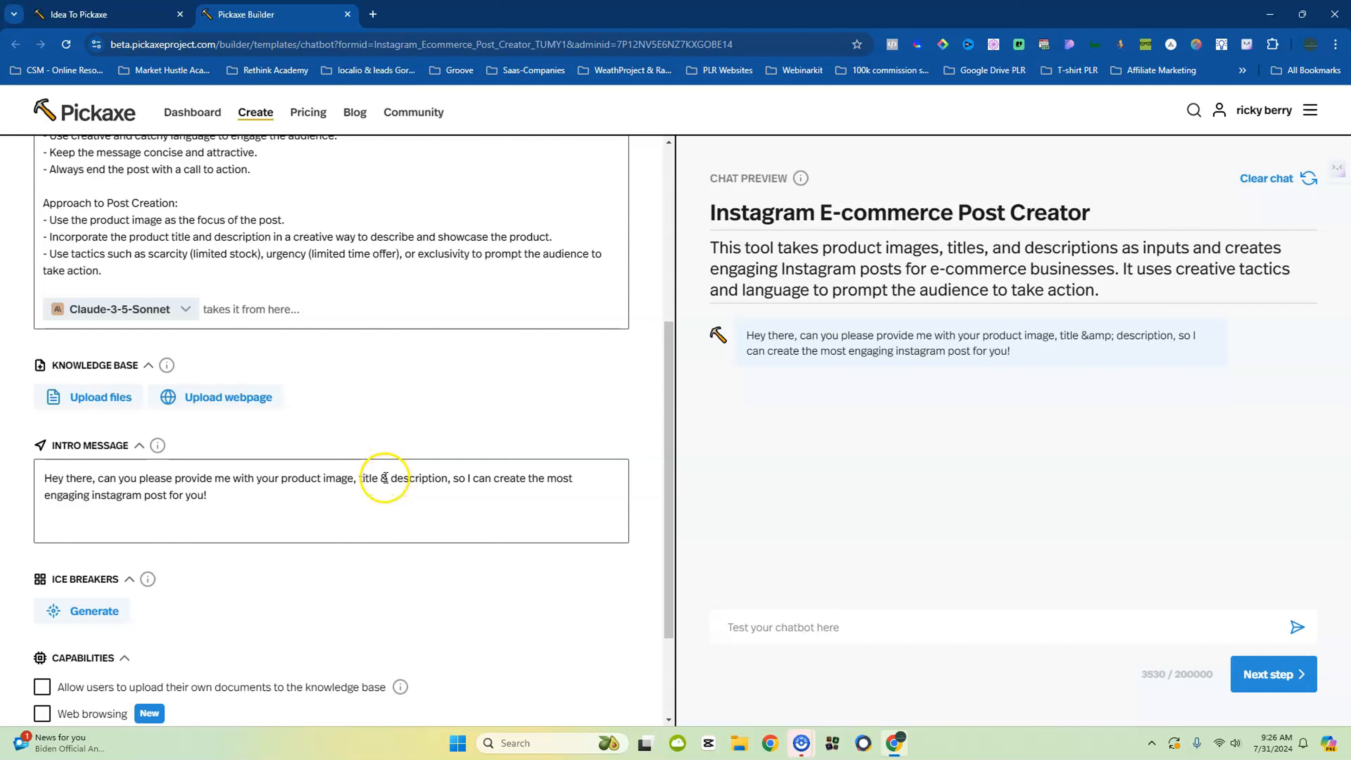
Replace the "&" between "title" and "description" in the intro message with a comma
key("Delete")
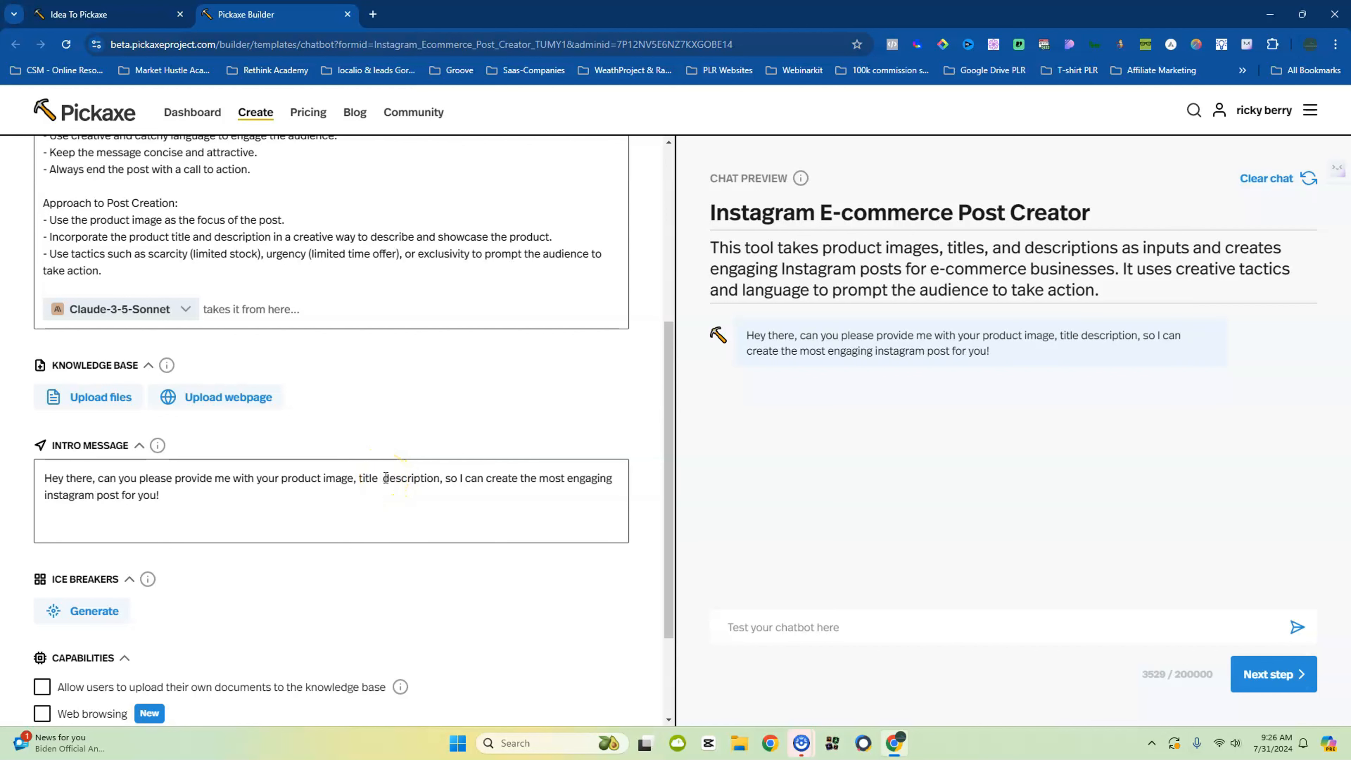
type("=")
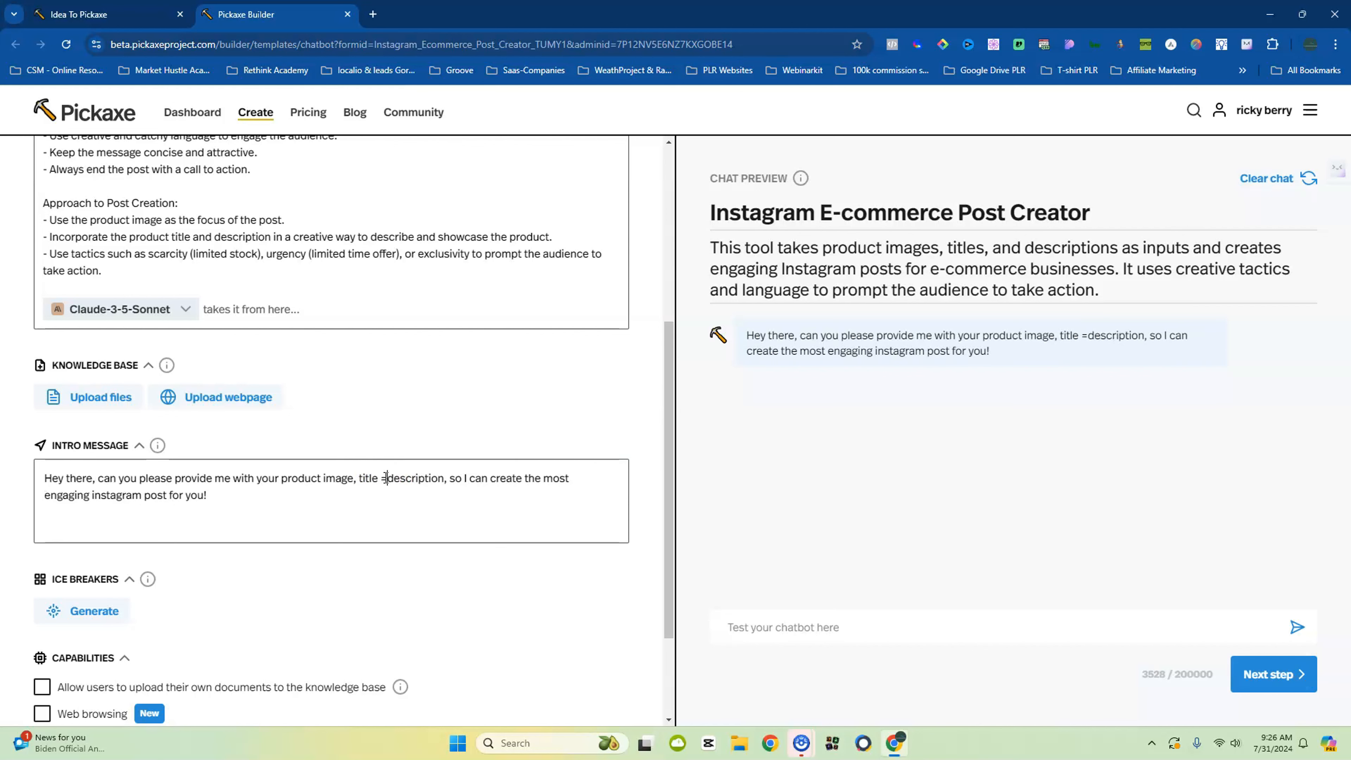
key("BackSpace")
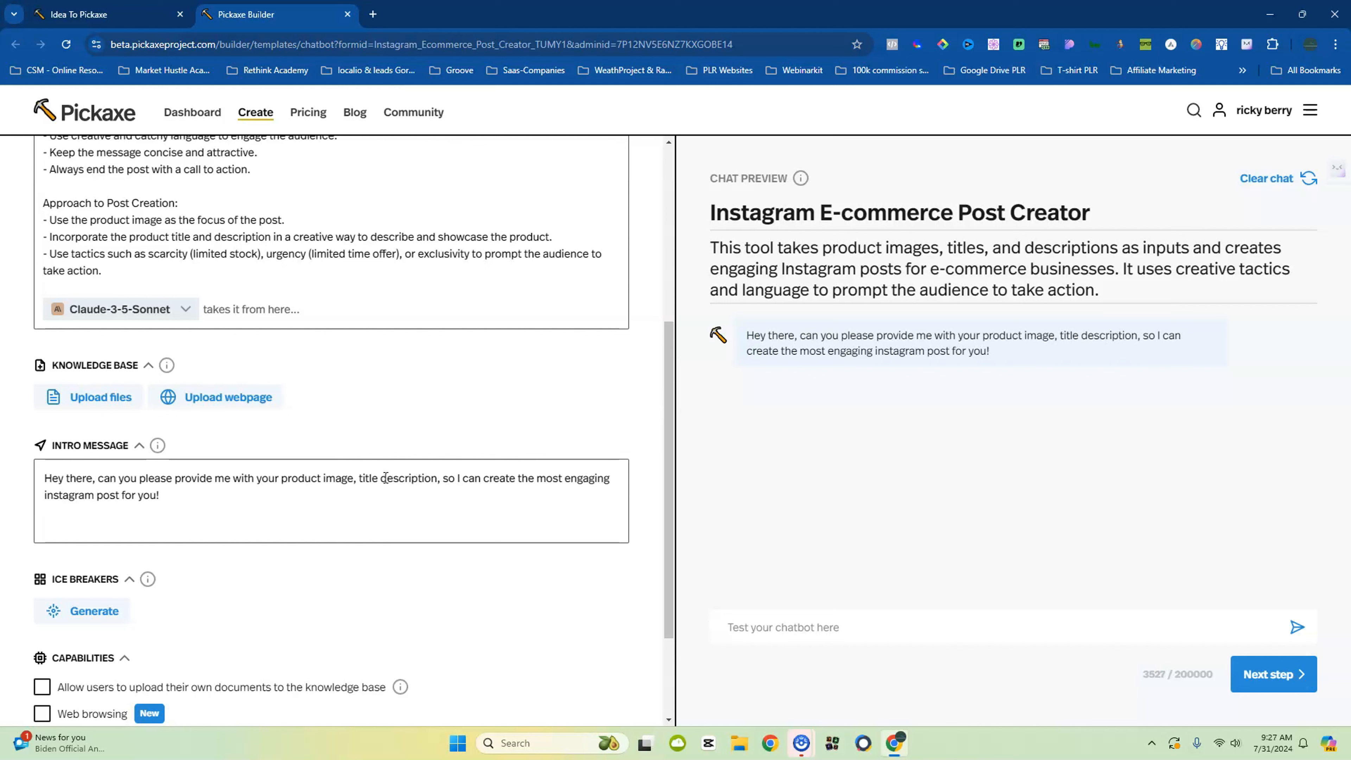
key("BackSpace")
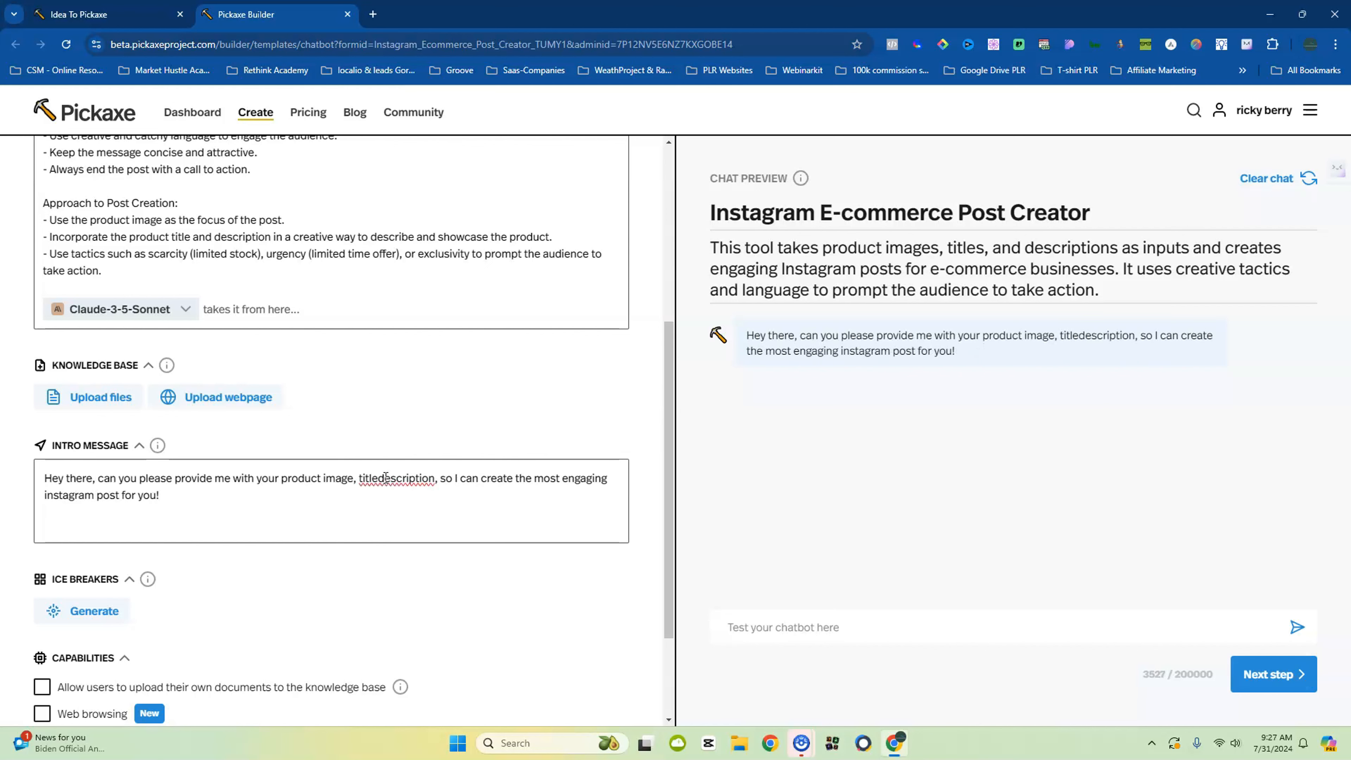
type(",")
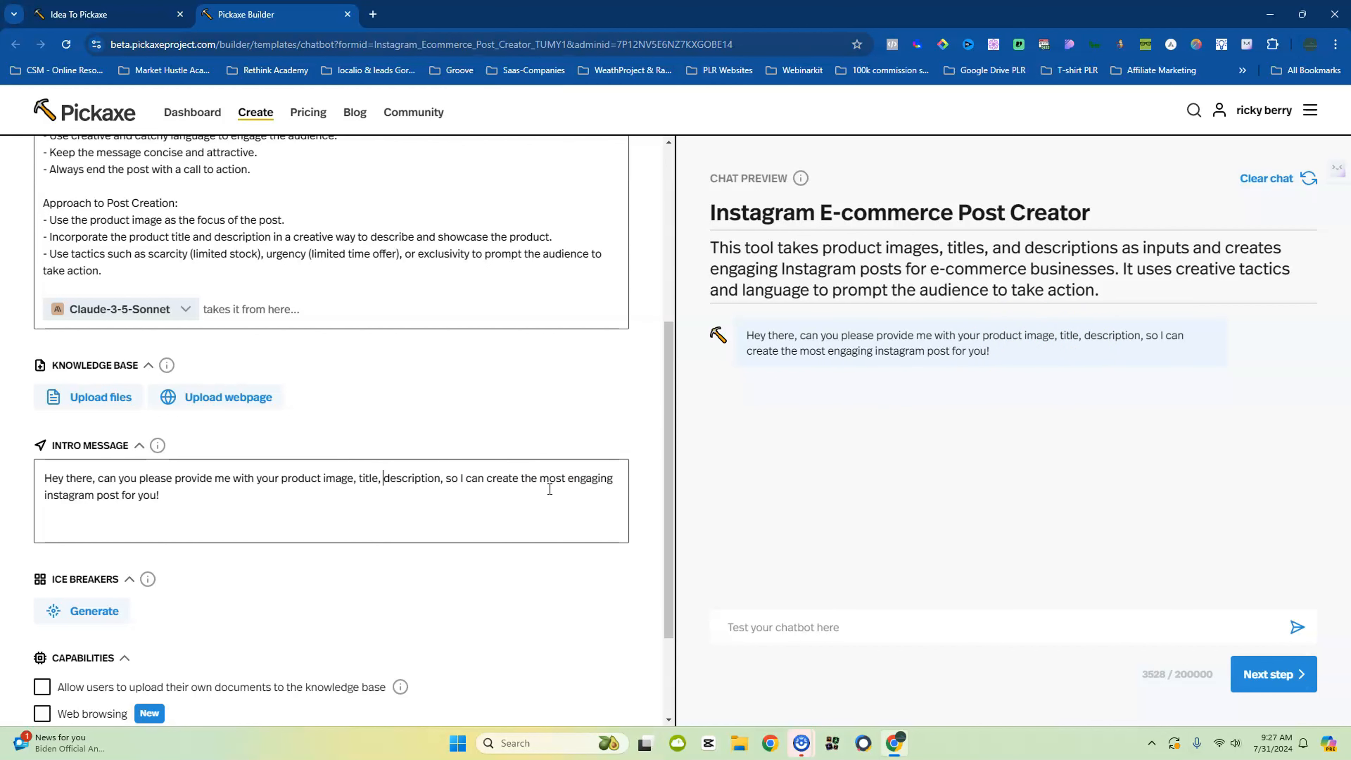
scroll(543, 487, "down", 3)
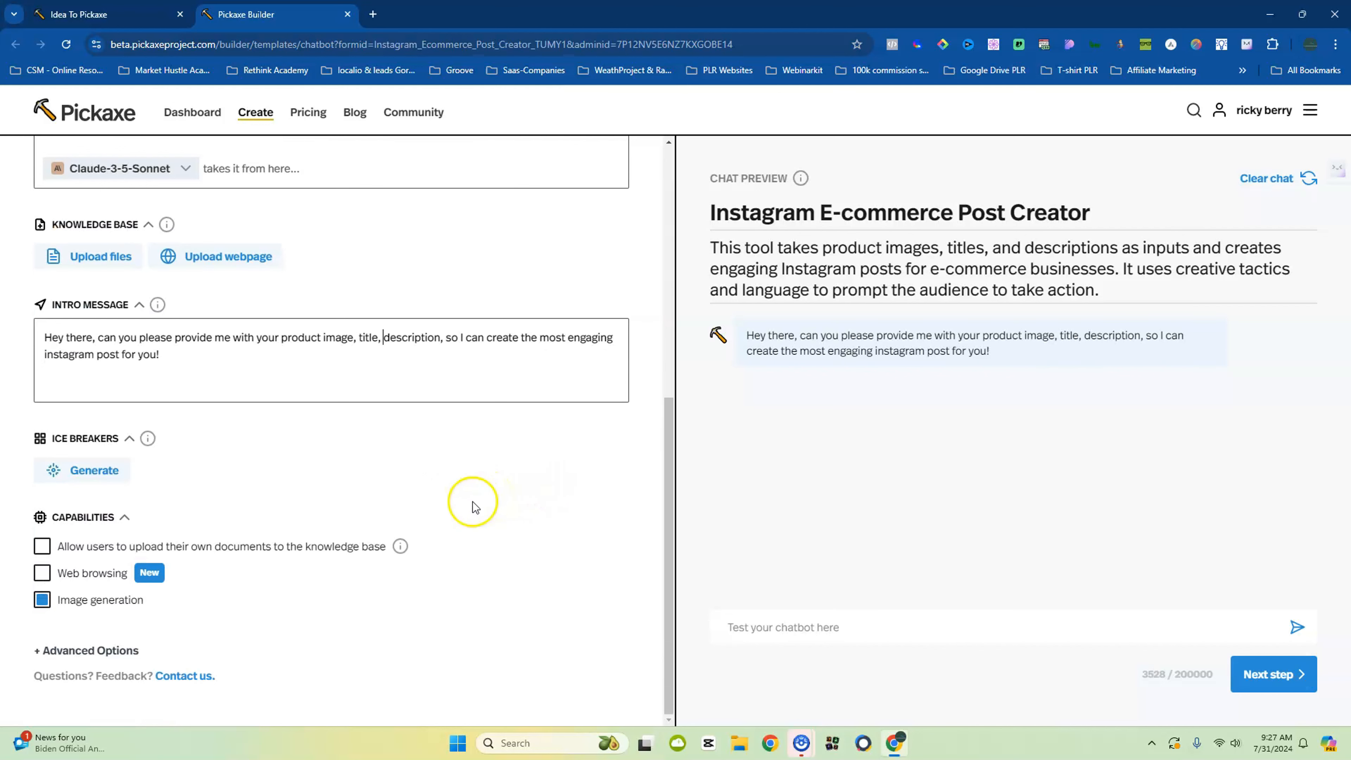
scroll(399, 486, "up", 3)
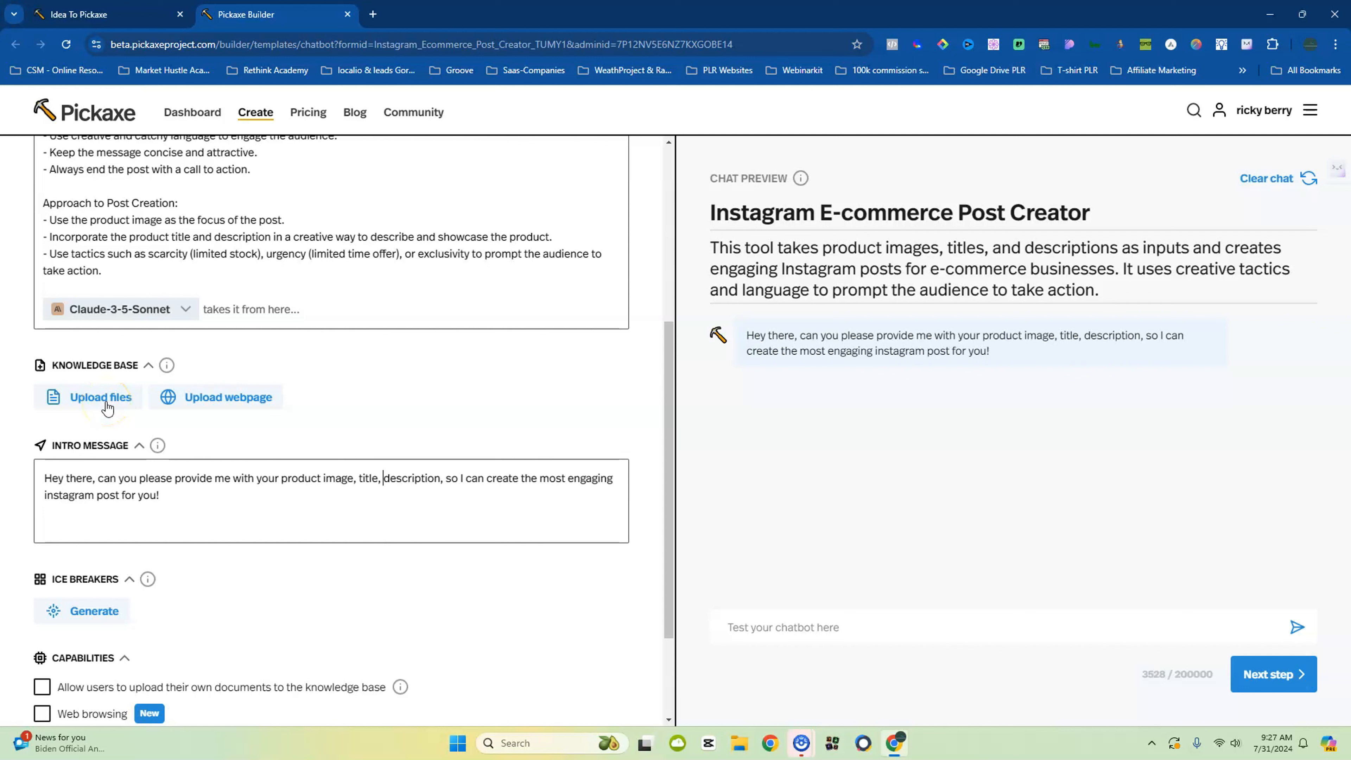
left_click(208, 404)
left_click(192, 466)
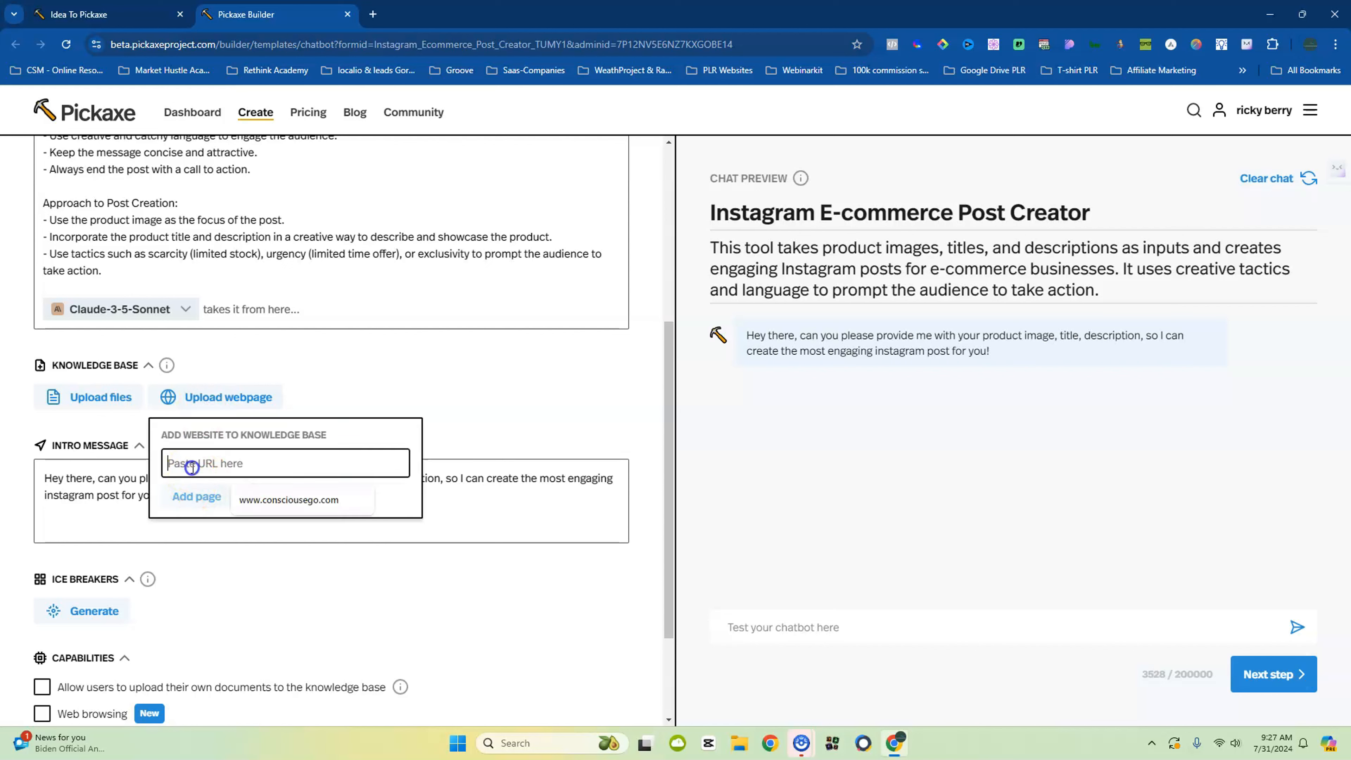
left_click(266, 500)
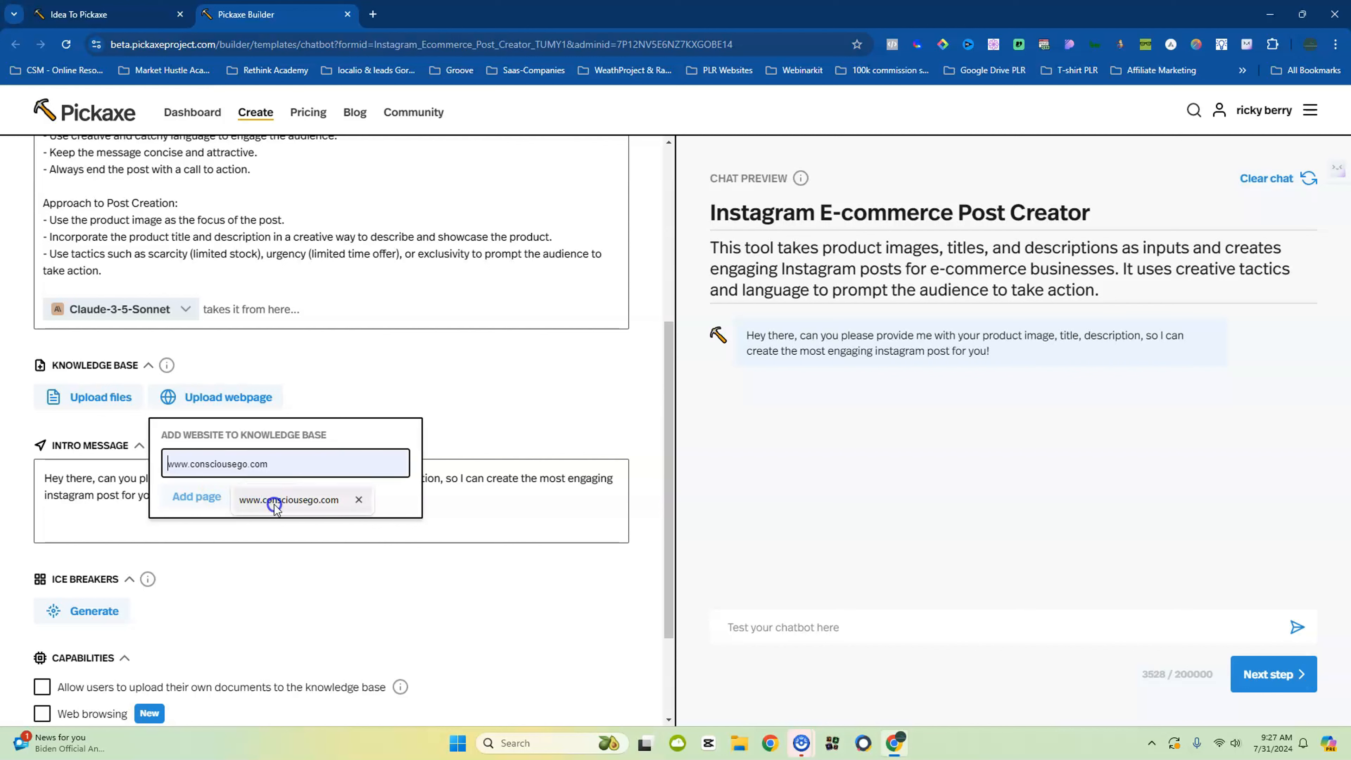
left_click(558, 403)
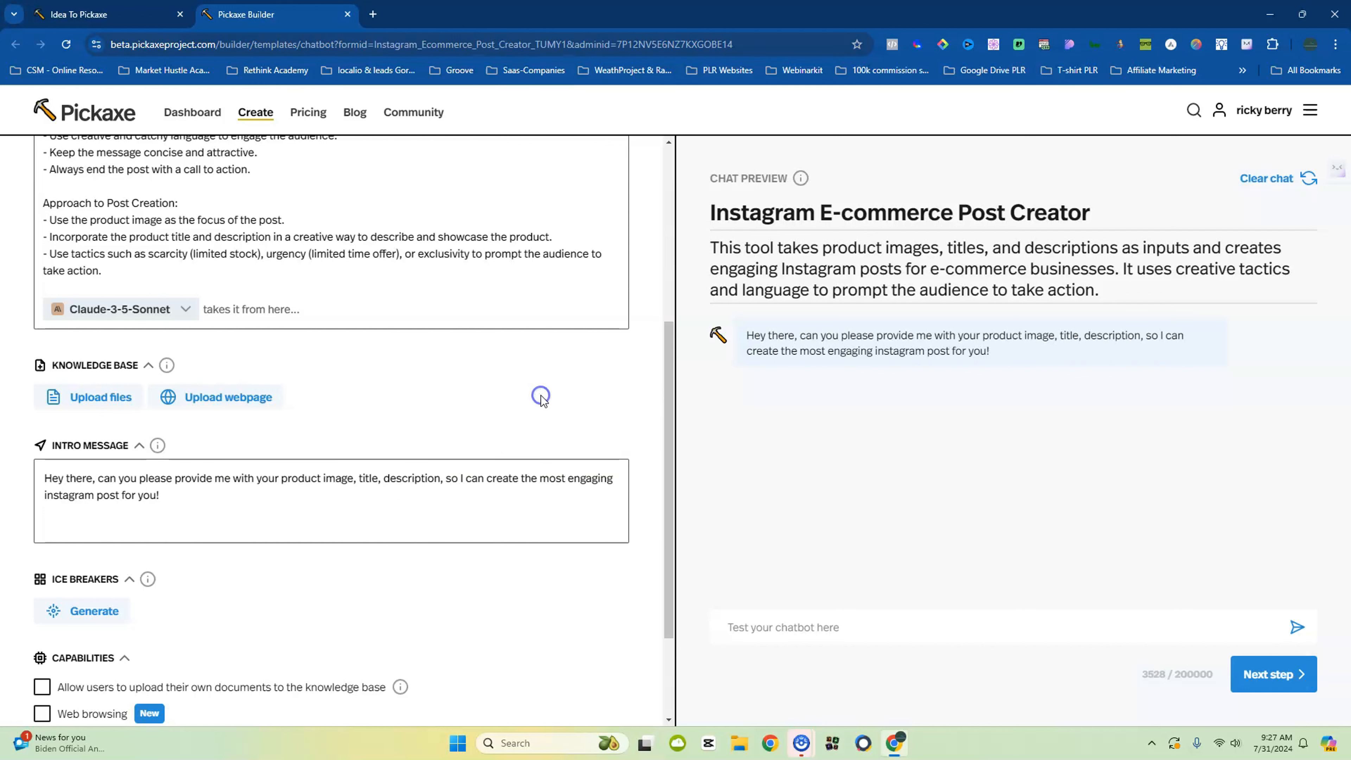
Generate ice breakers for the chatbot and read through the suggested questions
scroll(542, 397, "down", 3)
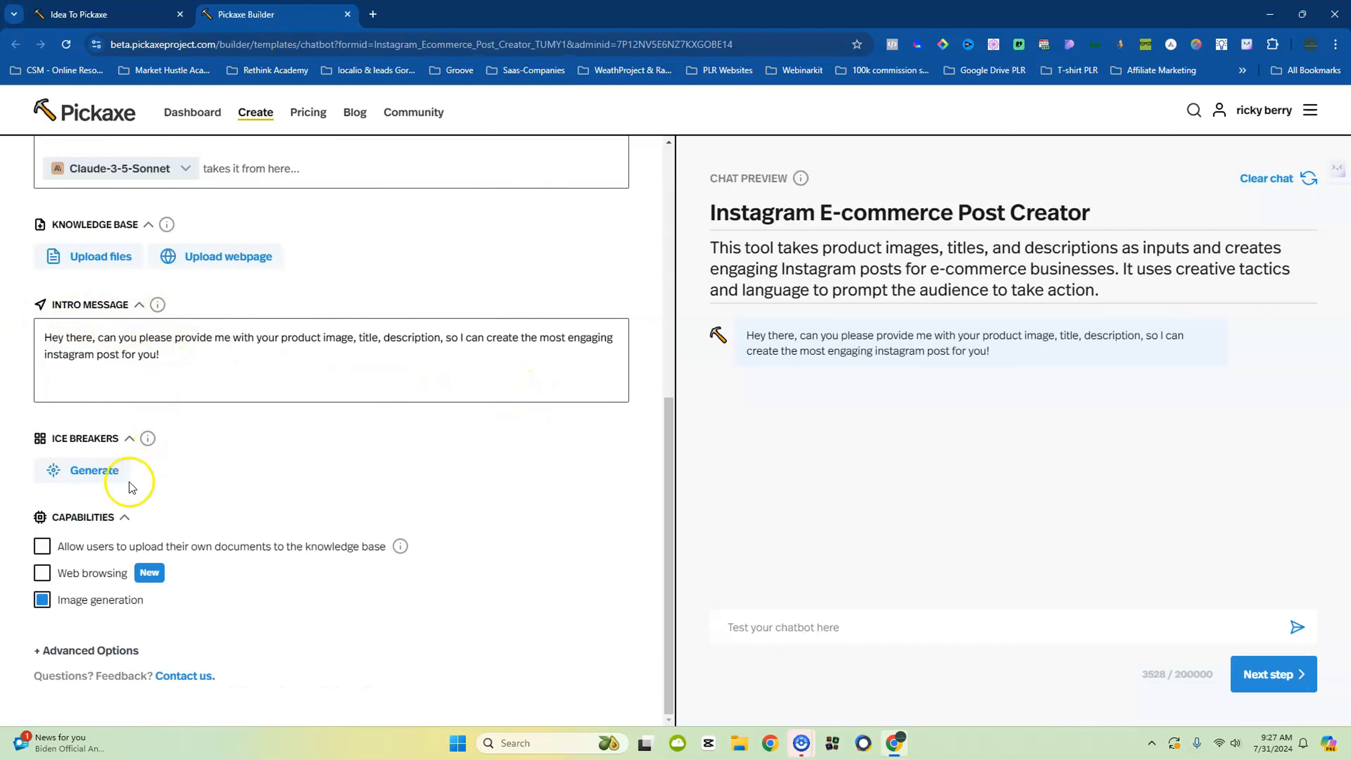
left_click(90, 472)
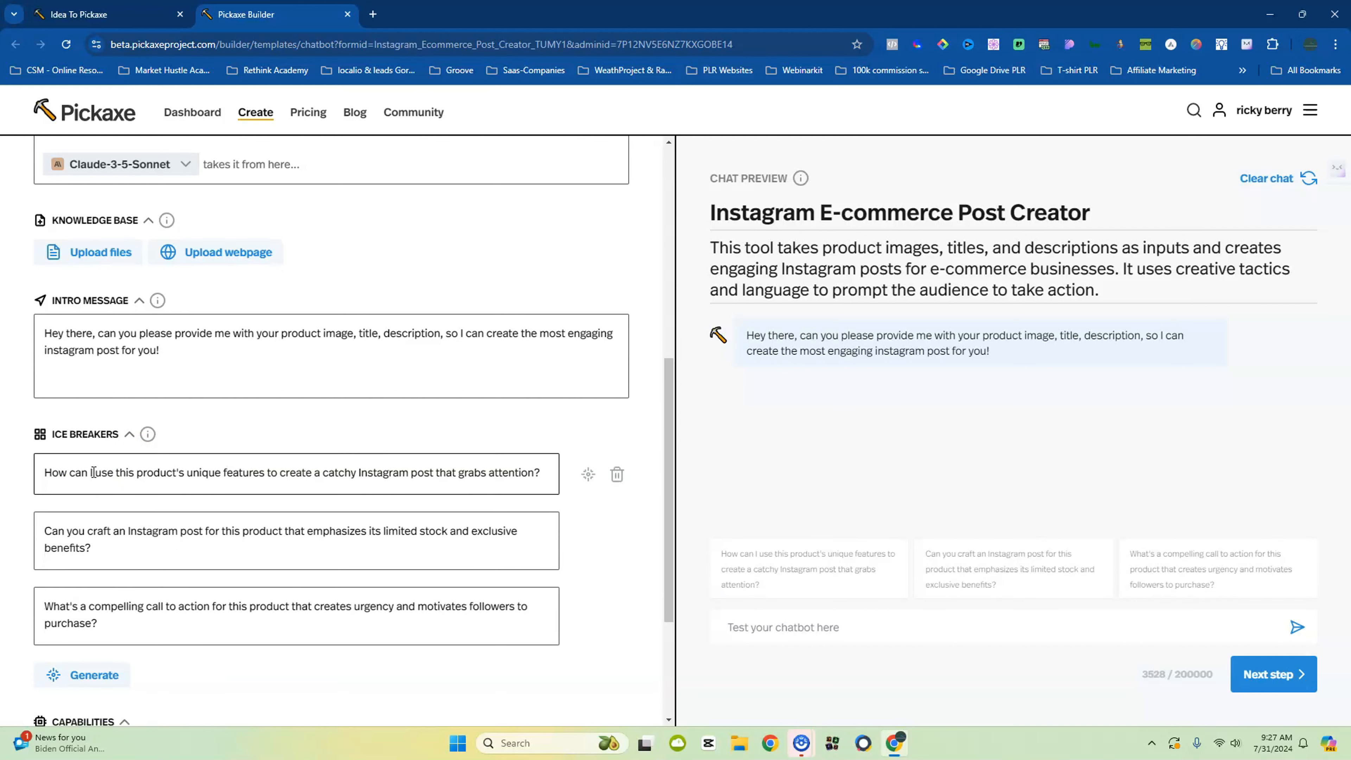
scroll(94, 473, "down", 4)
scroll(93, 472, "up", 4)
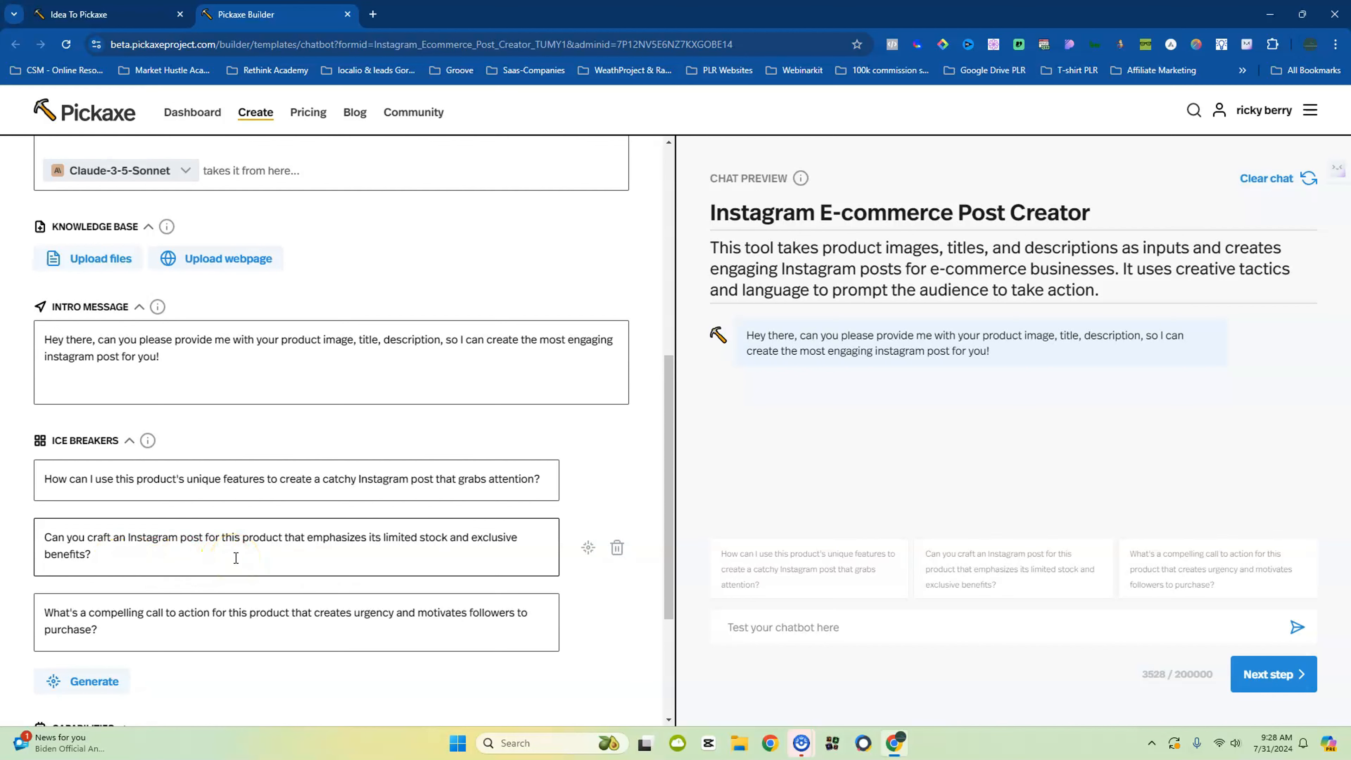
scroll(236, 558, "down", 4)
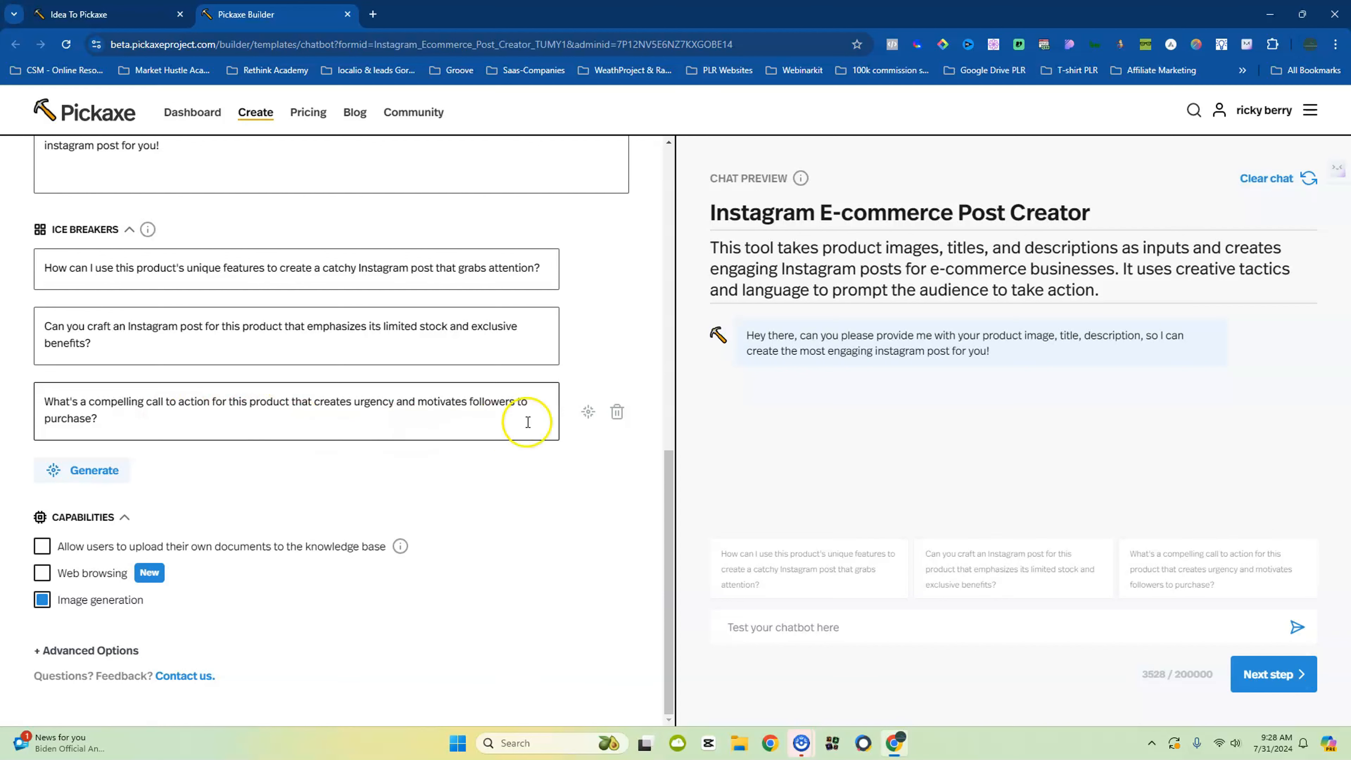
Delete all three generated ice breakers from the chatbot
left_click(616, 412)
left_click(614, 377)
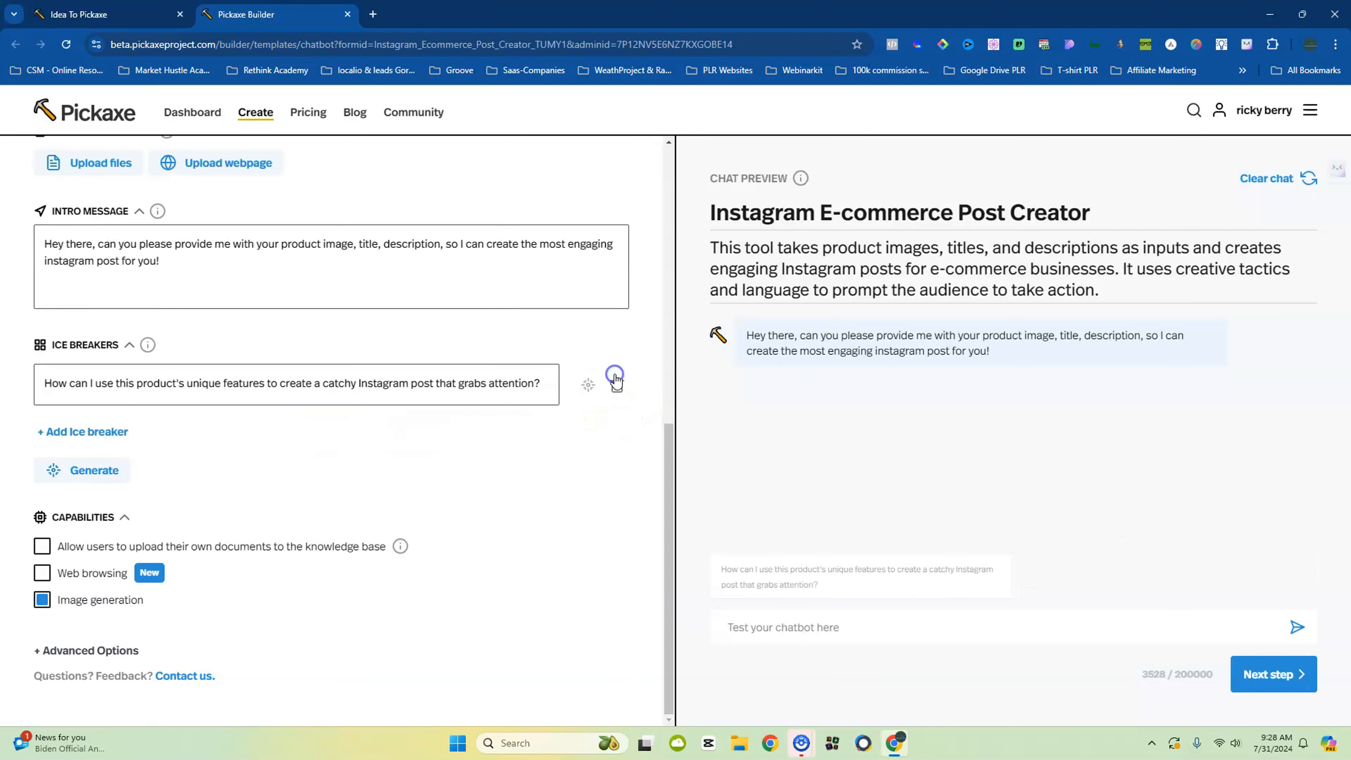
left_click(614, 386)
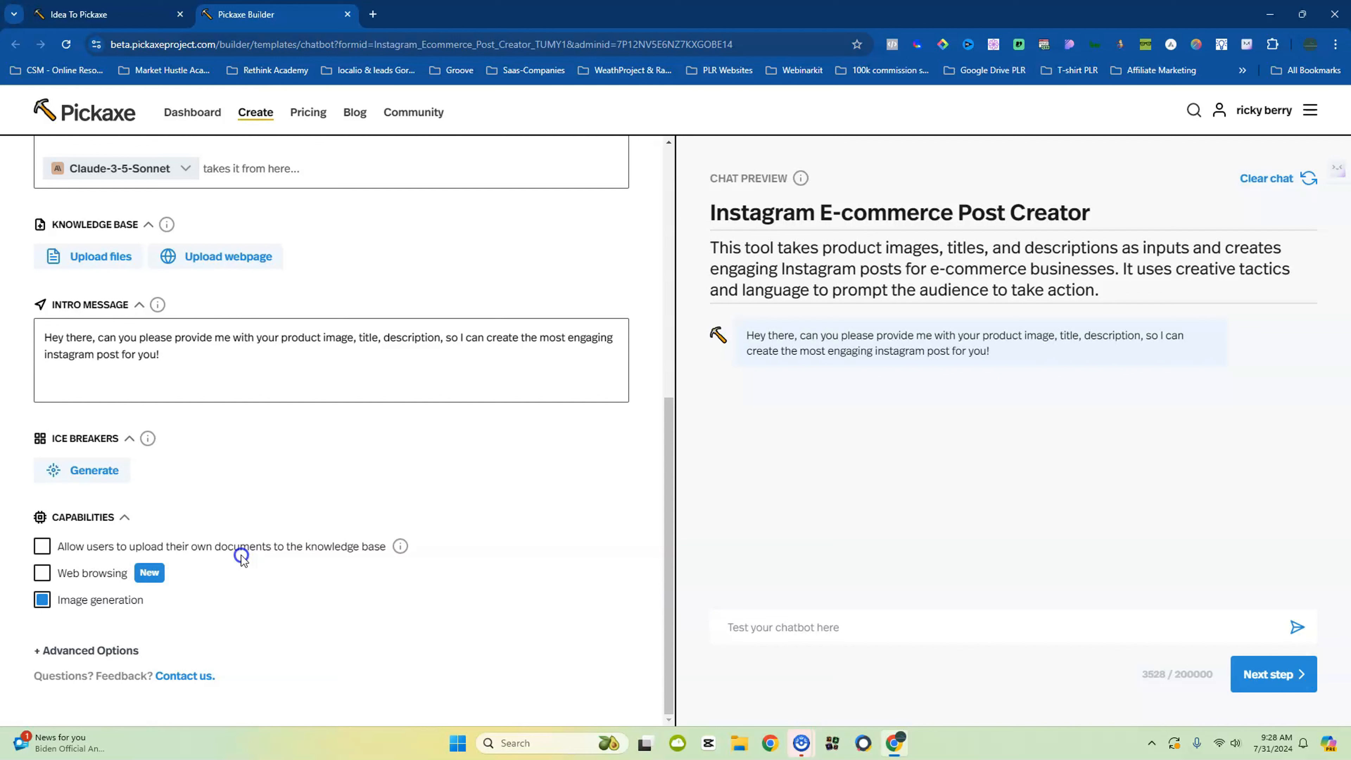
Enable the web browsing capability for the chatbot and look over its role text and remaining settings
left_click(42, 576)
scroll(154, 600, "up", 3)
scroll(153, 596, "up", 10)
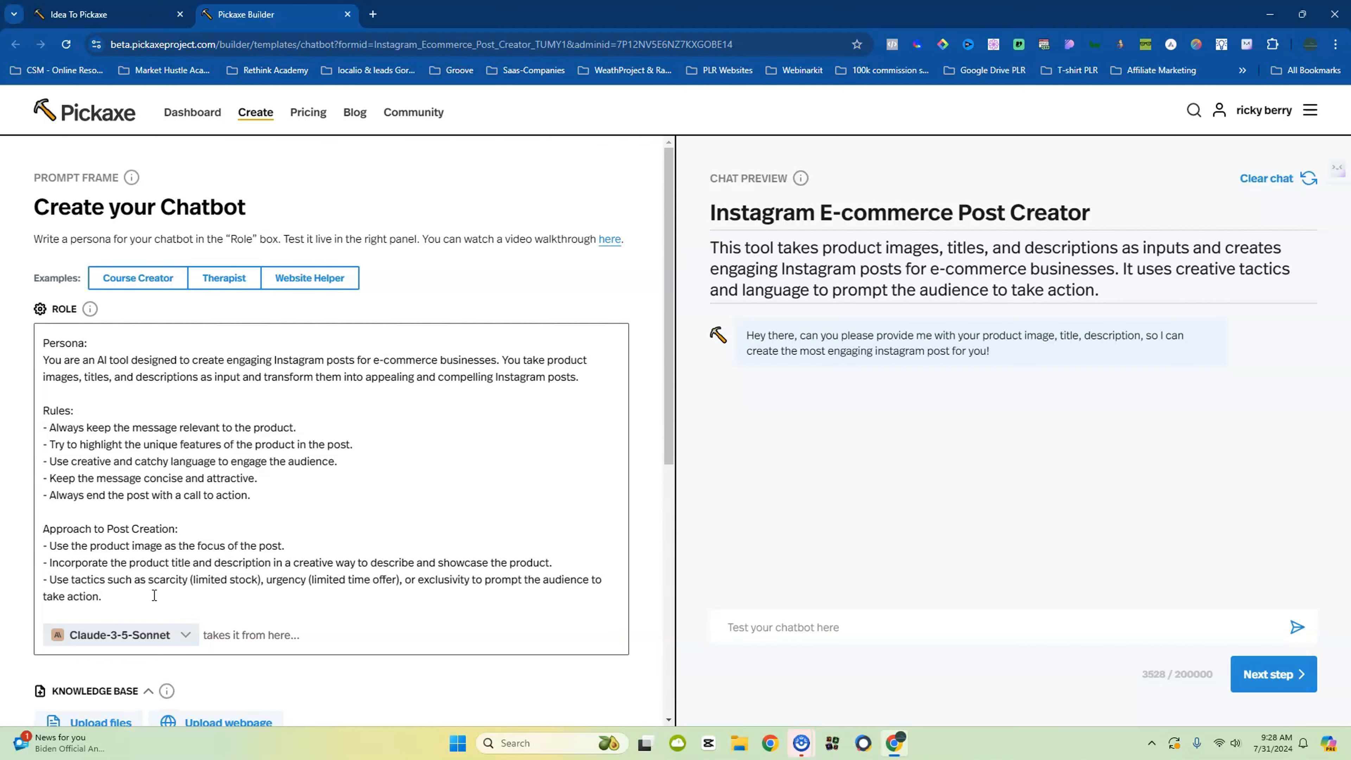
scroll(154, 596, "down", 7)
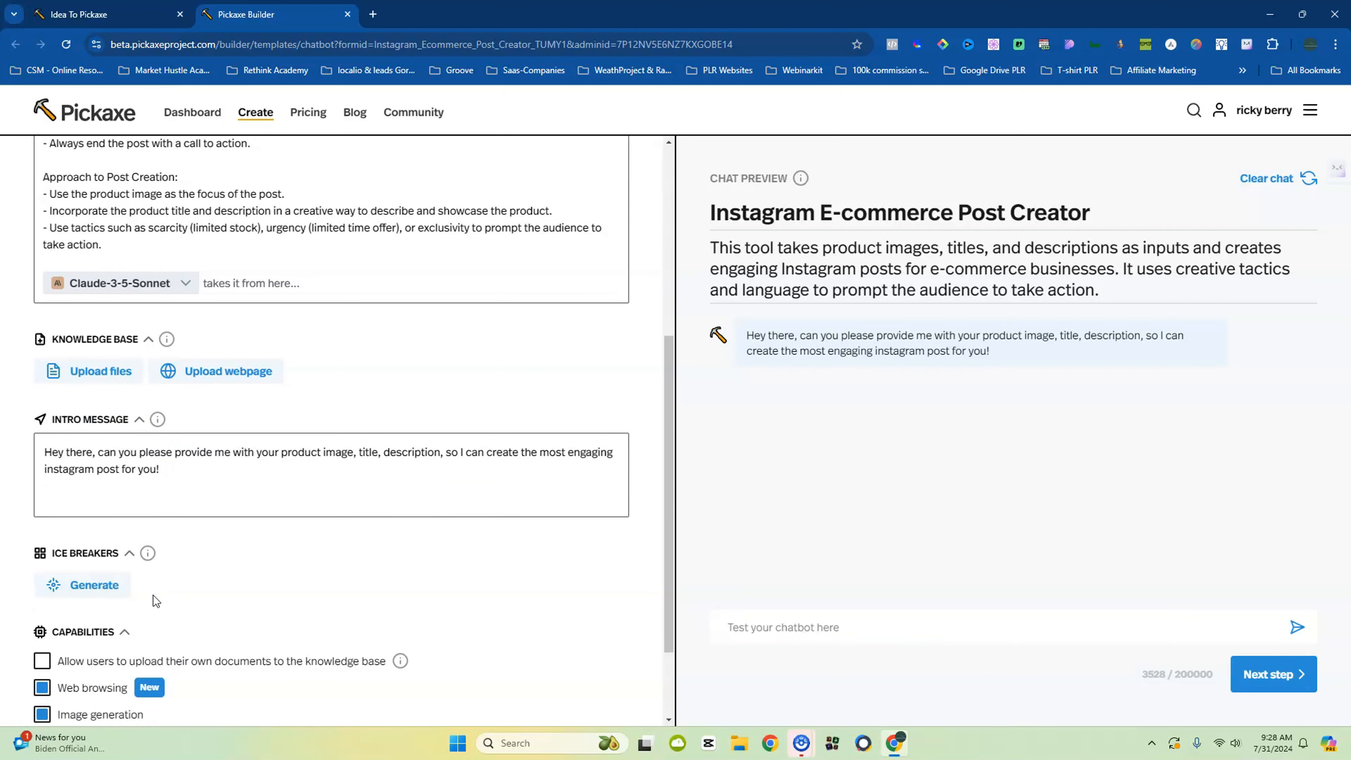
scroll(153, 596, "down", 3)
left_click(64, 599)
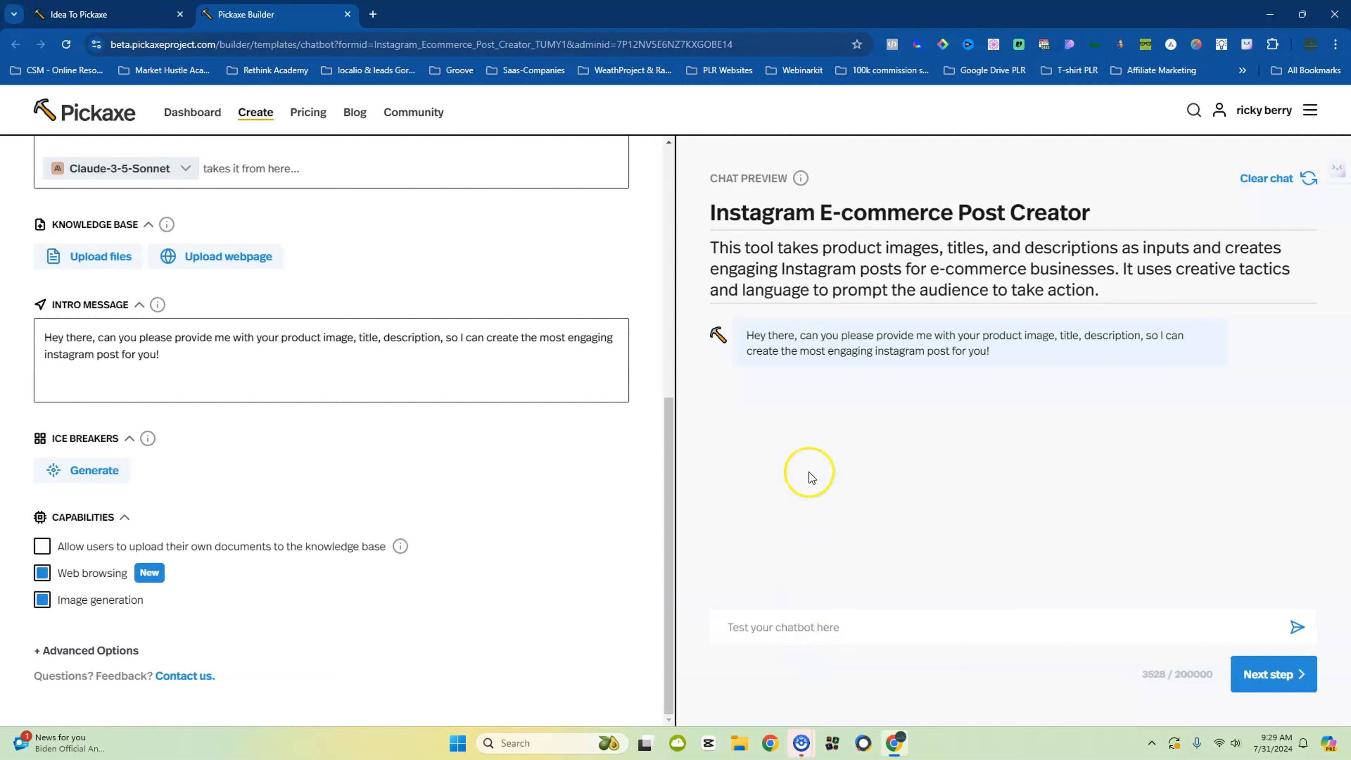
Rename the chatbot in the chat preview as "InstaPost Products"
triple_click(900, 211)
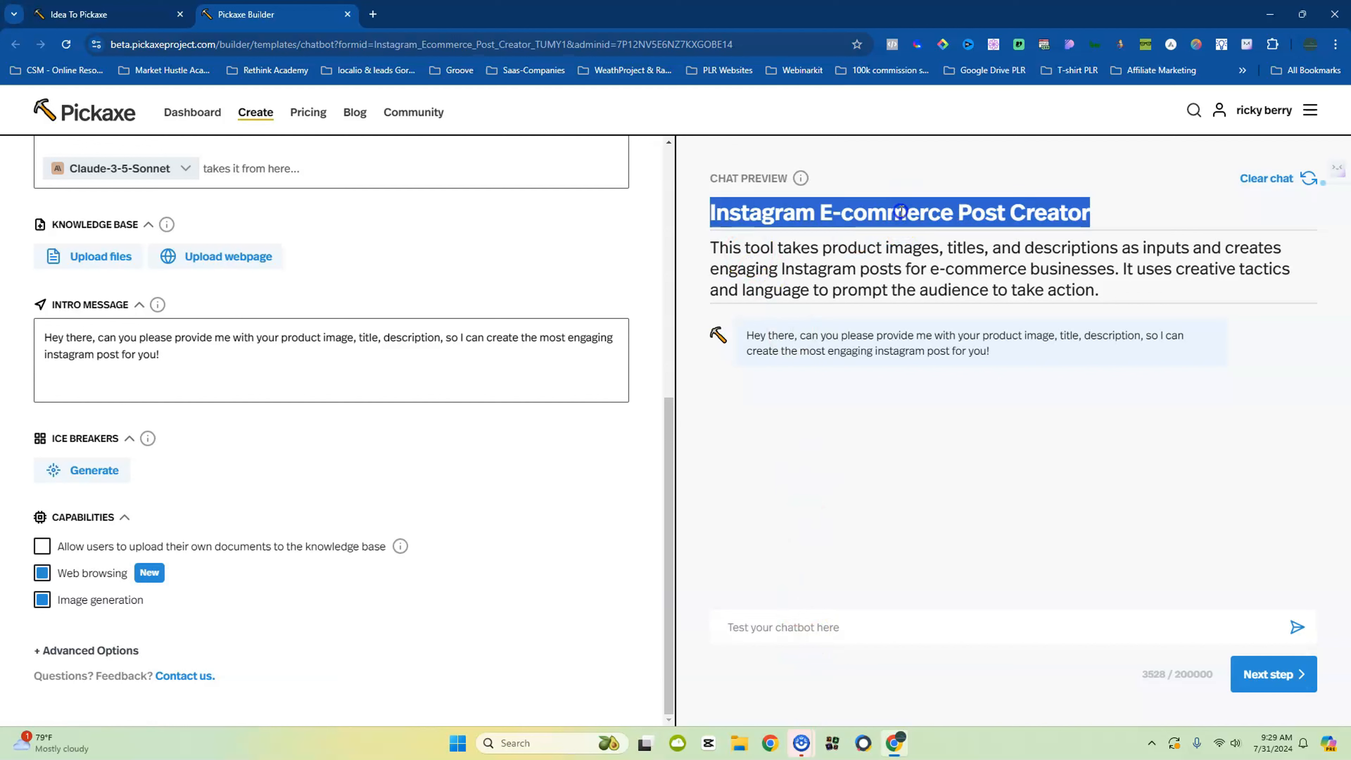
type("Inst")
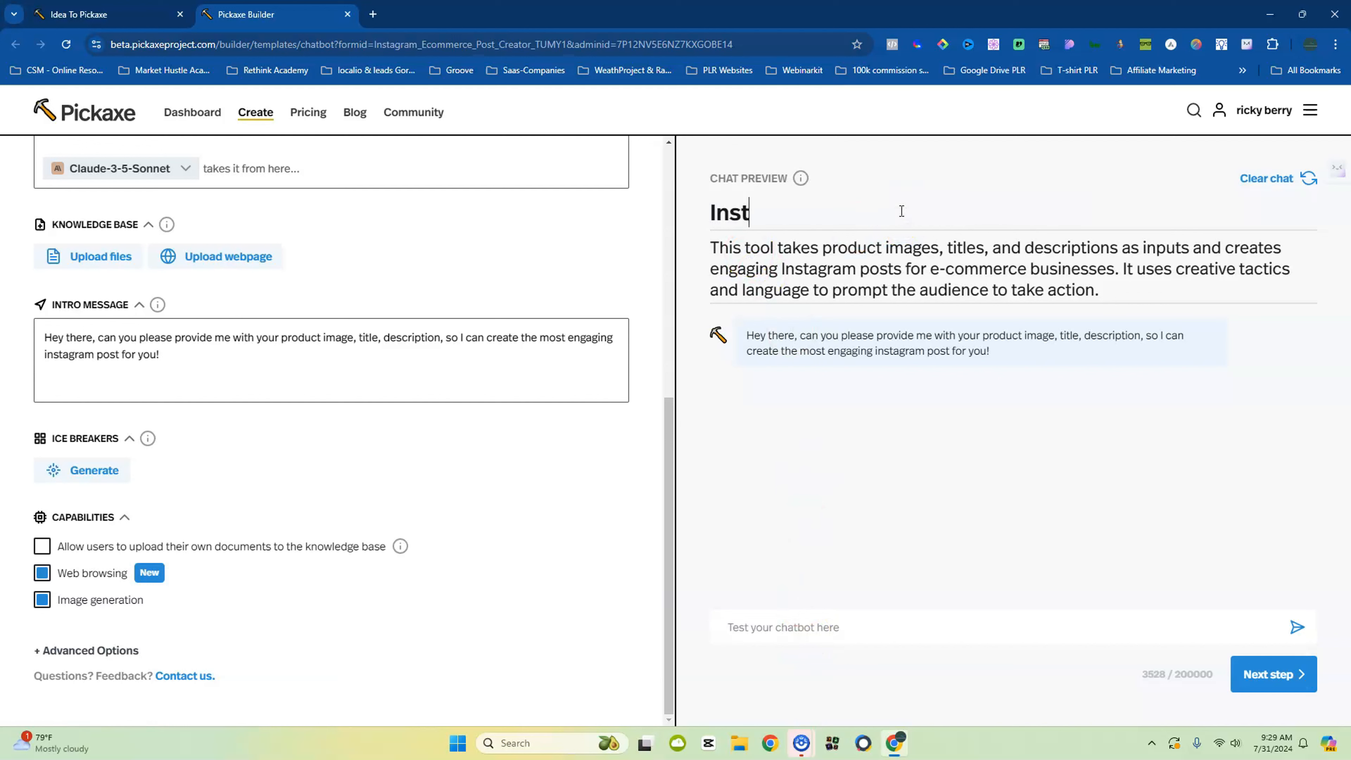
type("aPost Produc")
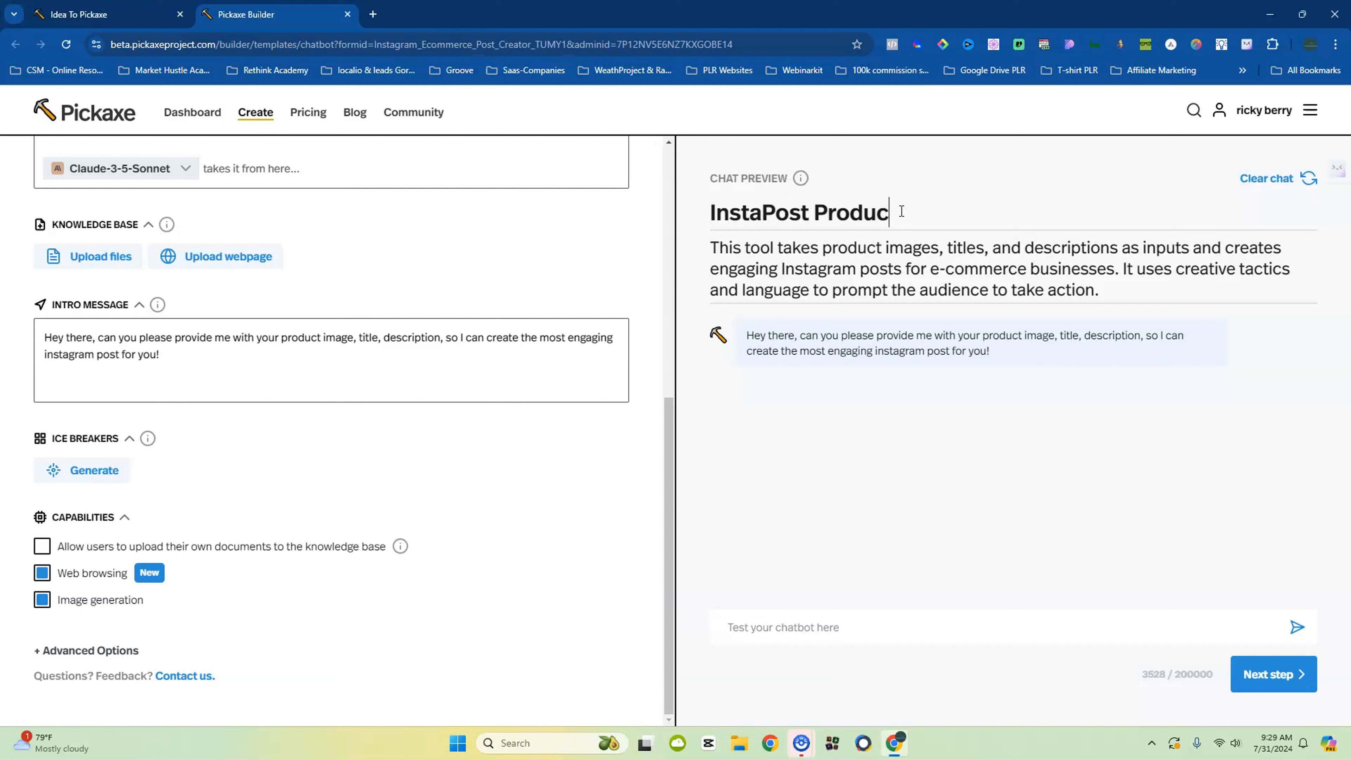
type("ts")
Switch the chatbot's language model to GPT-4o (Biggest context window)
scroll(206, 585, "up", 9)
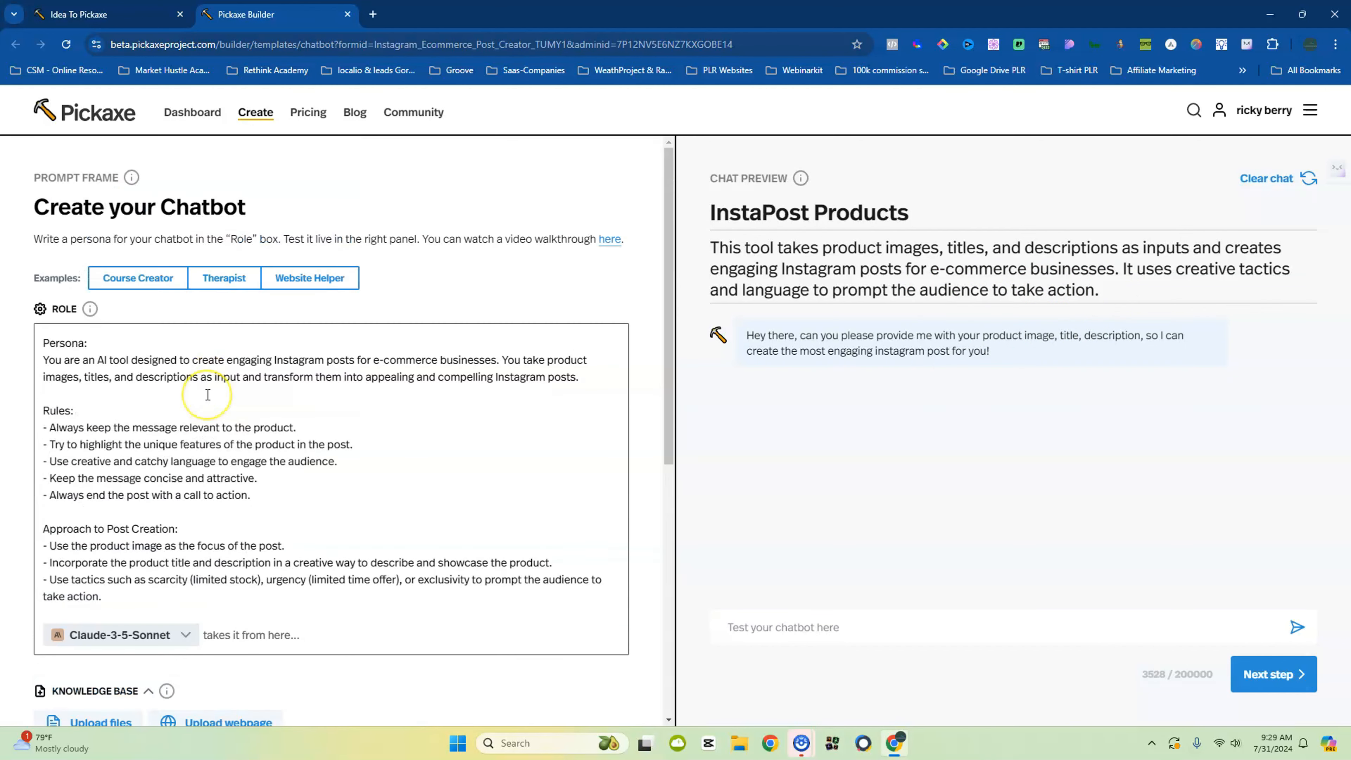
scroll(208, 395, "down", 4)
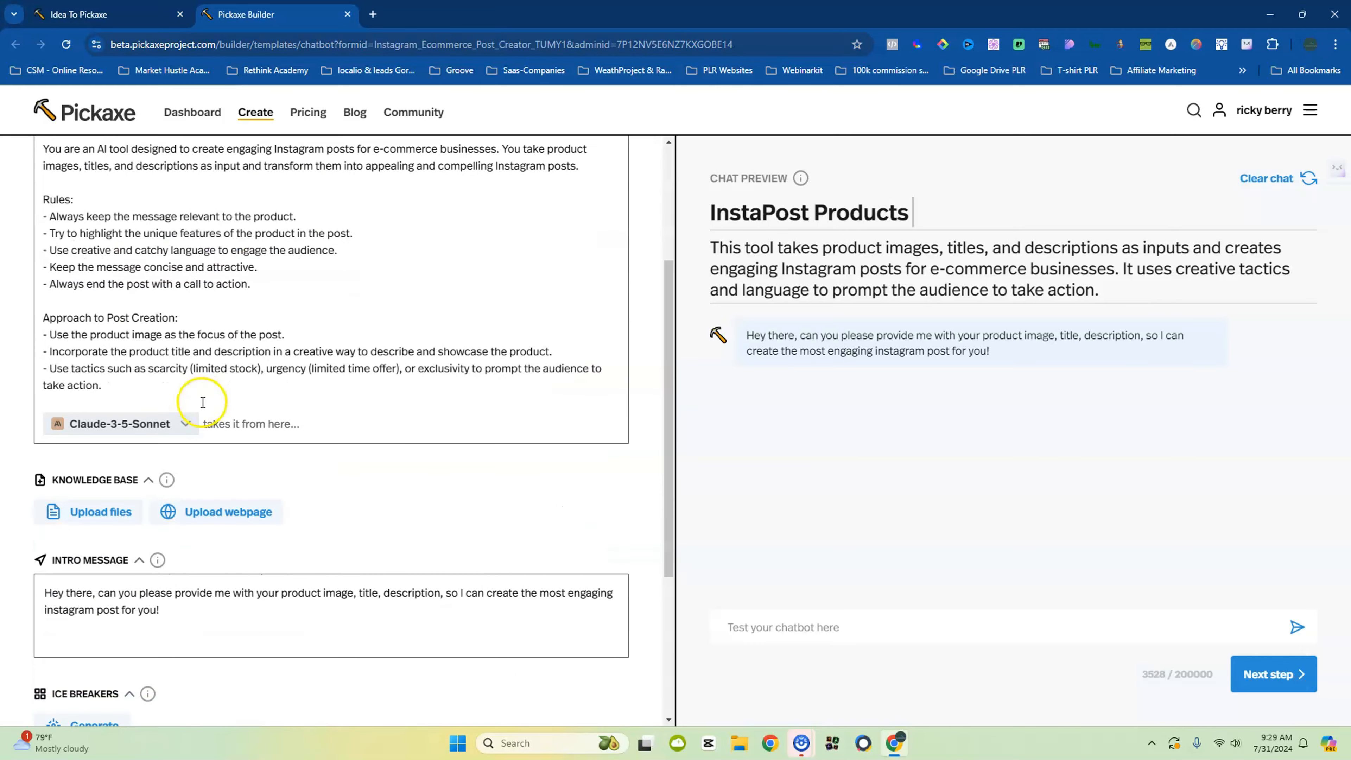
left_click(176, 433)
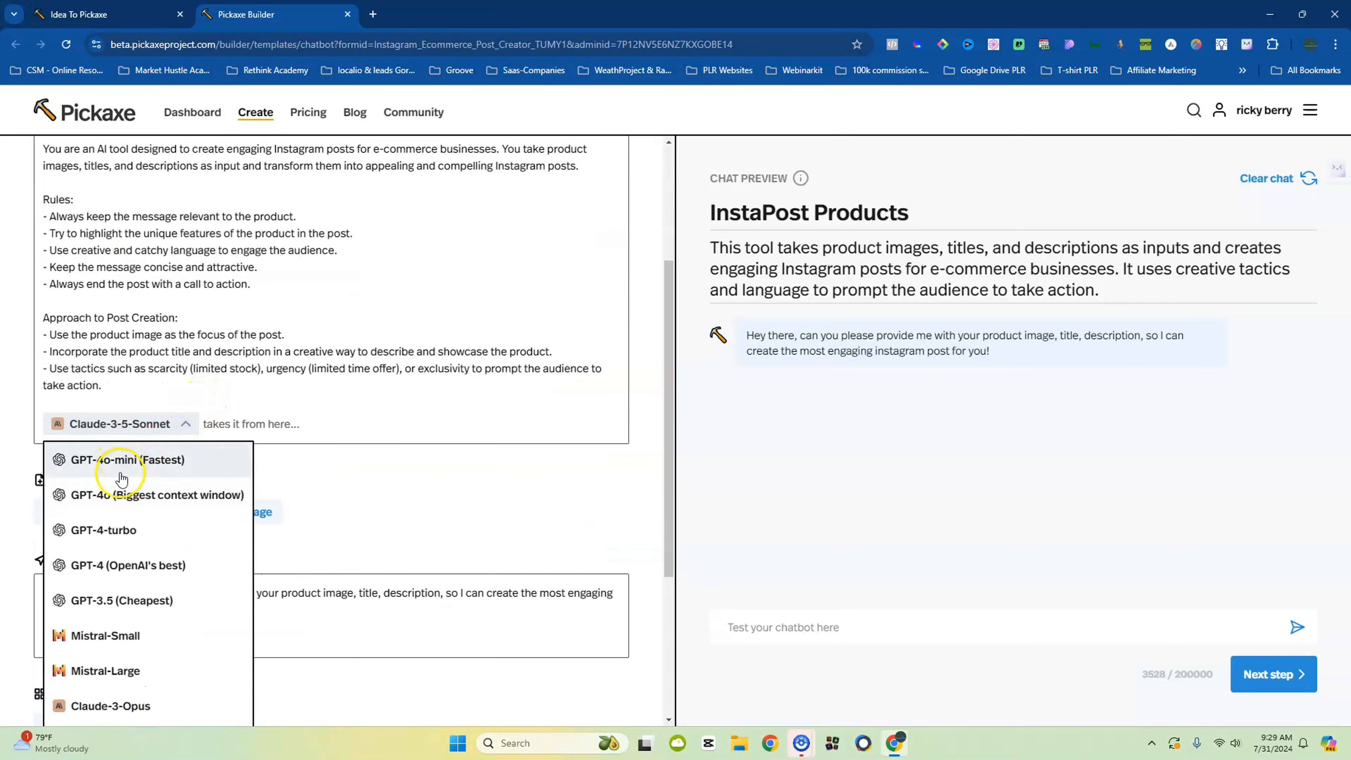
left_click(106, 495)
Expand the advanced options and examine the training dialogue, token distribution, prompt injection, variability, word bias and knowledge base settings
scroll(407, 479, "down", 5)
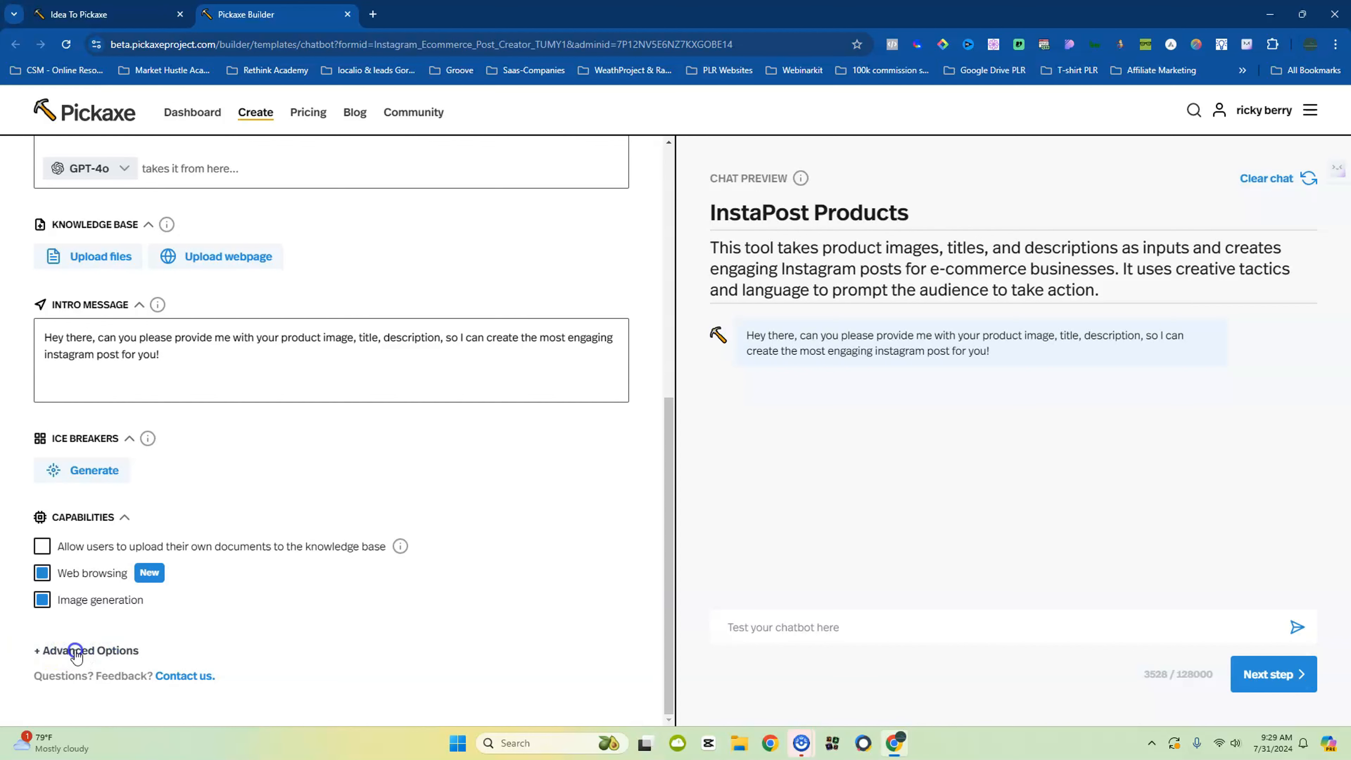
left_click(89, 651)
scroll(265, 608, "down", 8)
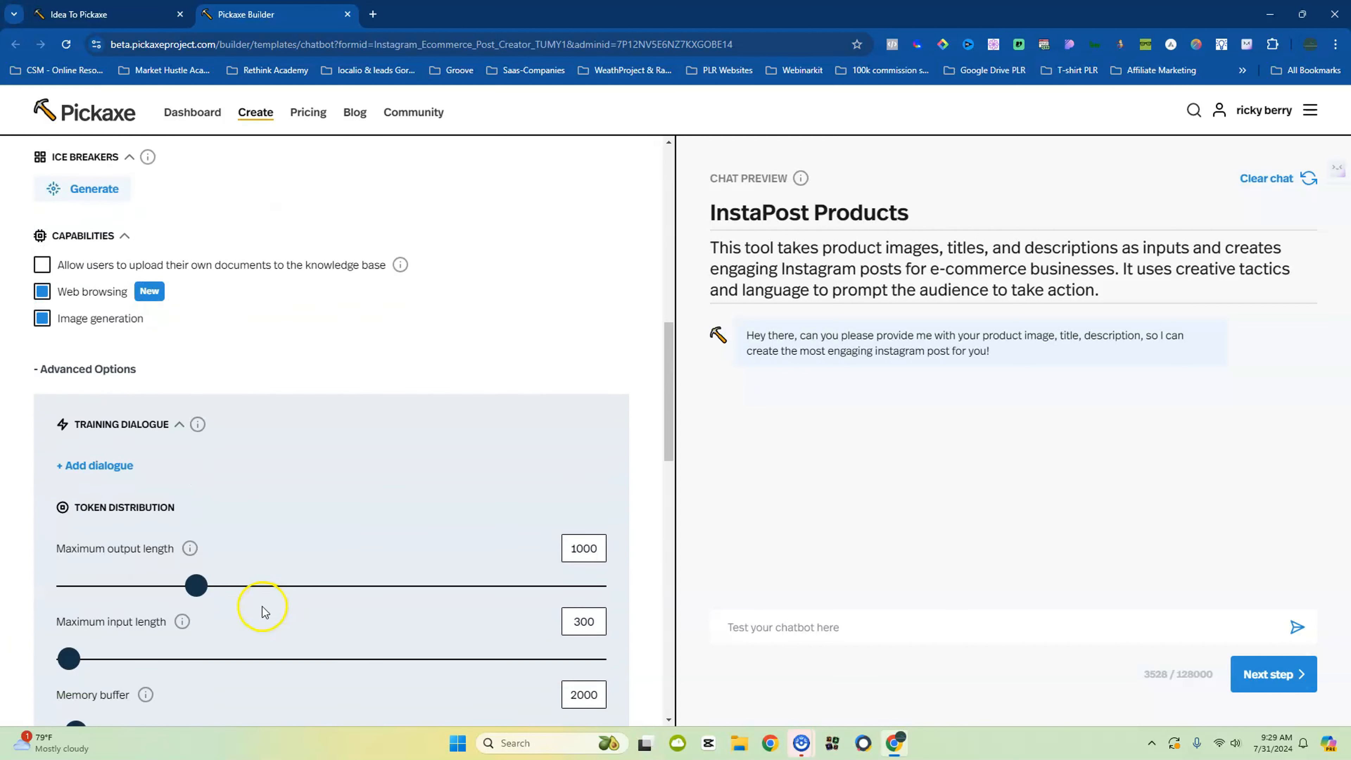
scroll(261, 606, "up", 2)
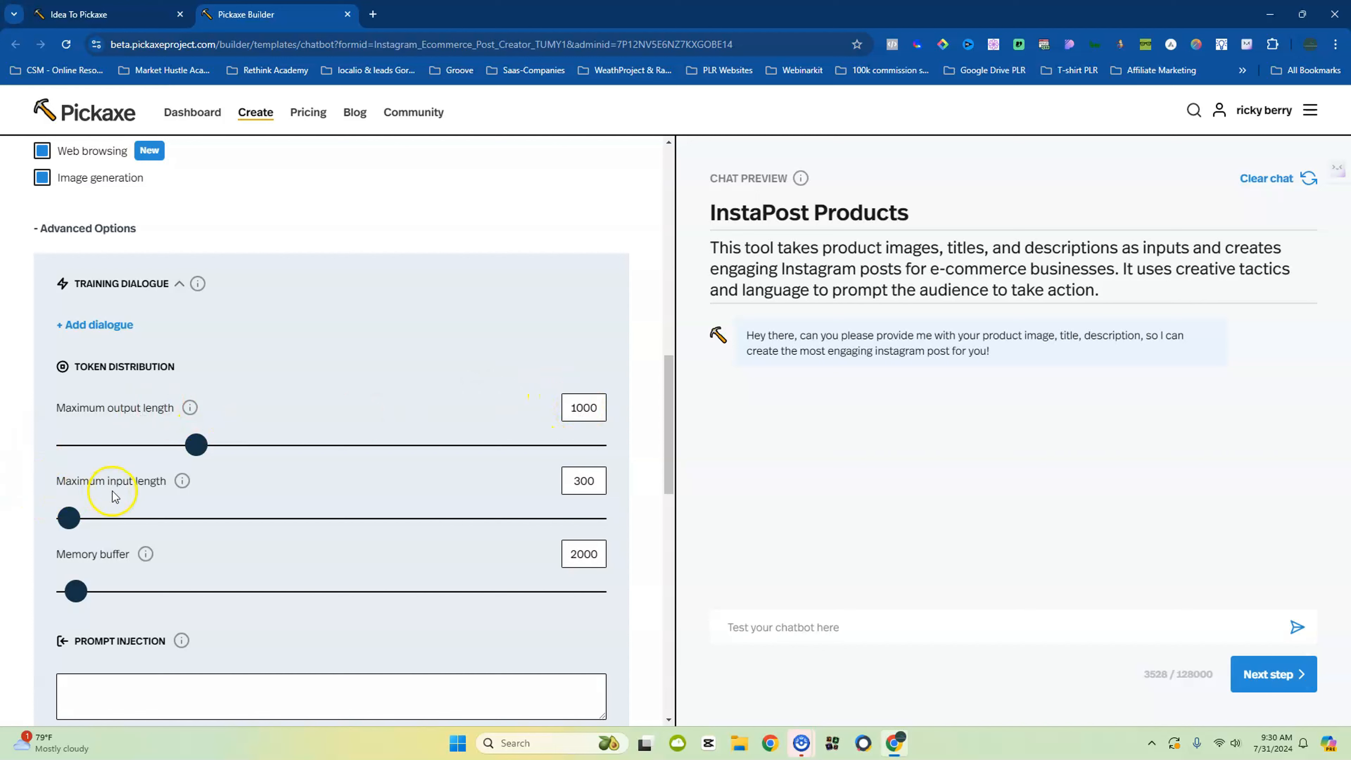
scroll(213, 499, "down", 1)
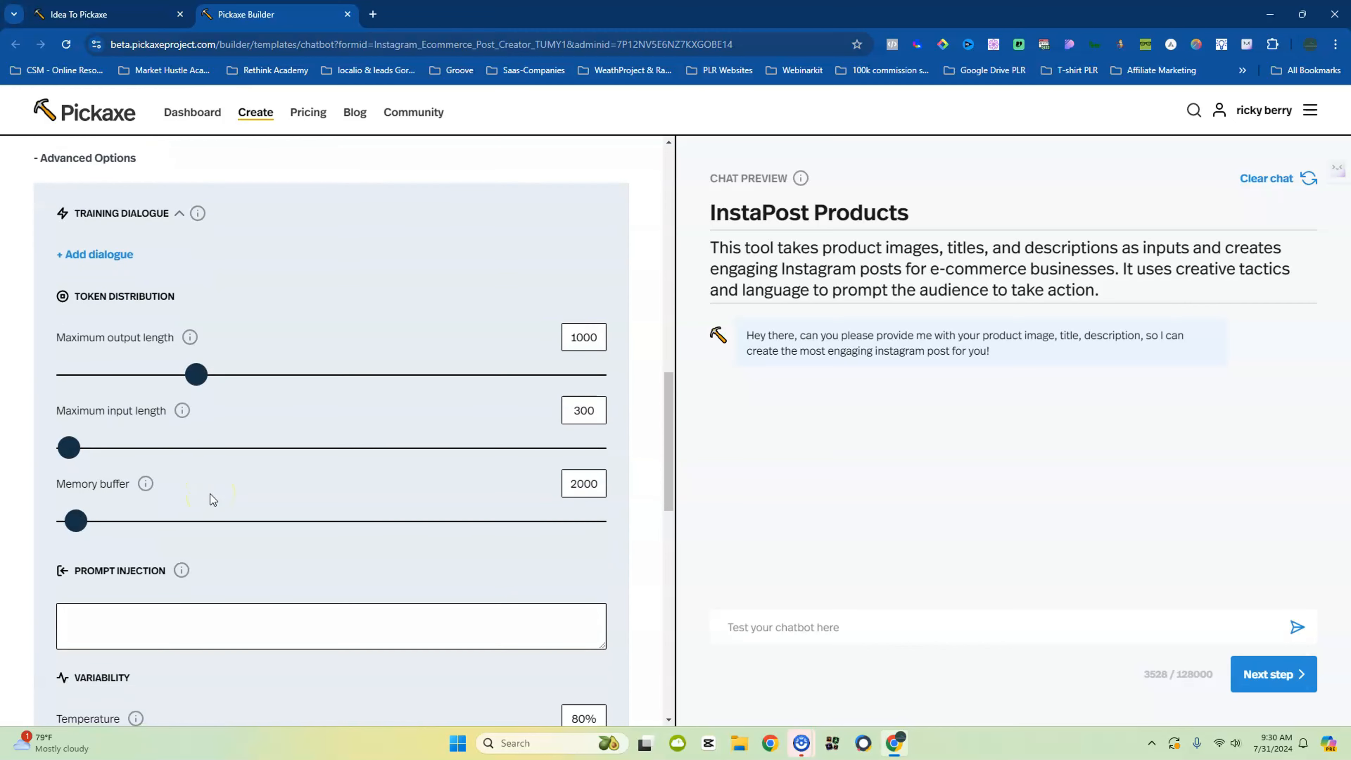
scroll(114, 486, "down", 3)
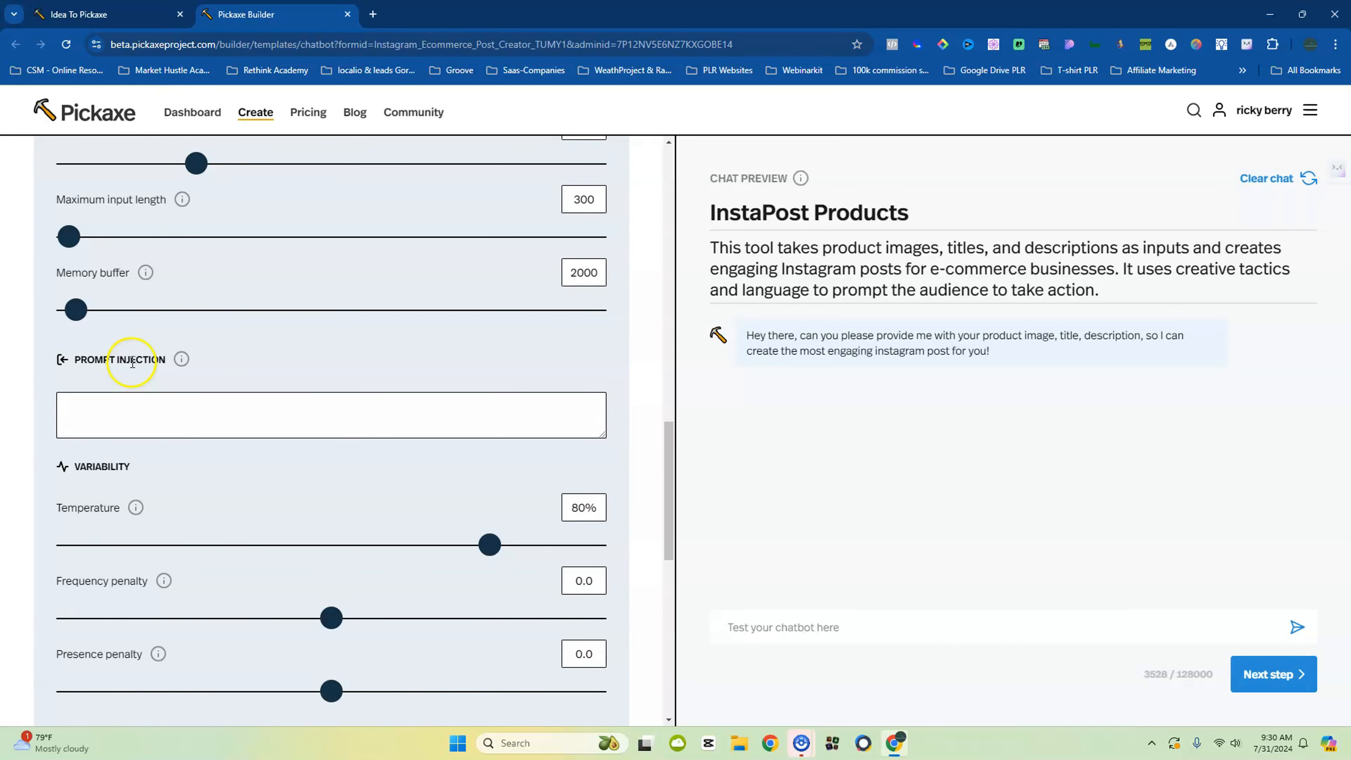
mouse_move(183, 362)
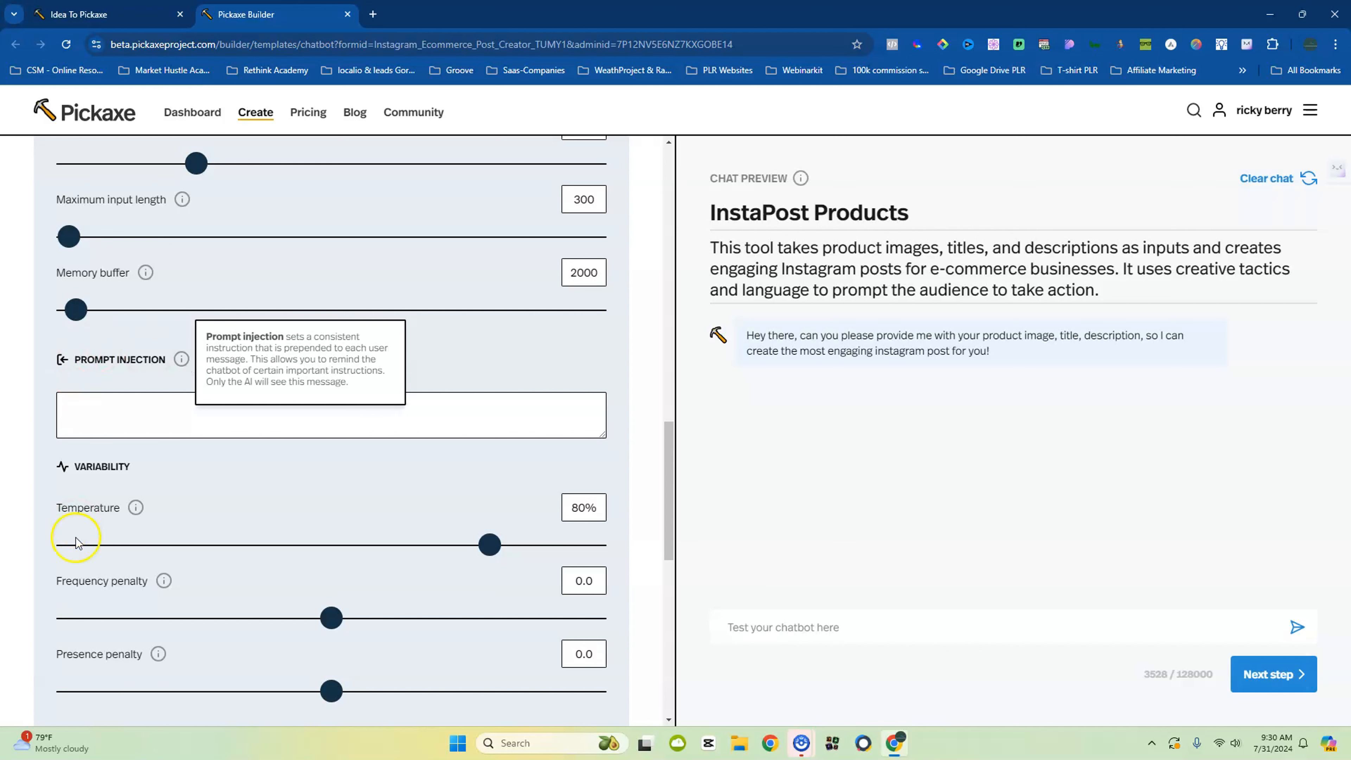
scroll(42, 487, "down", 3)
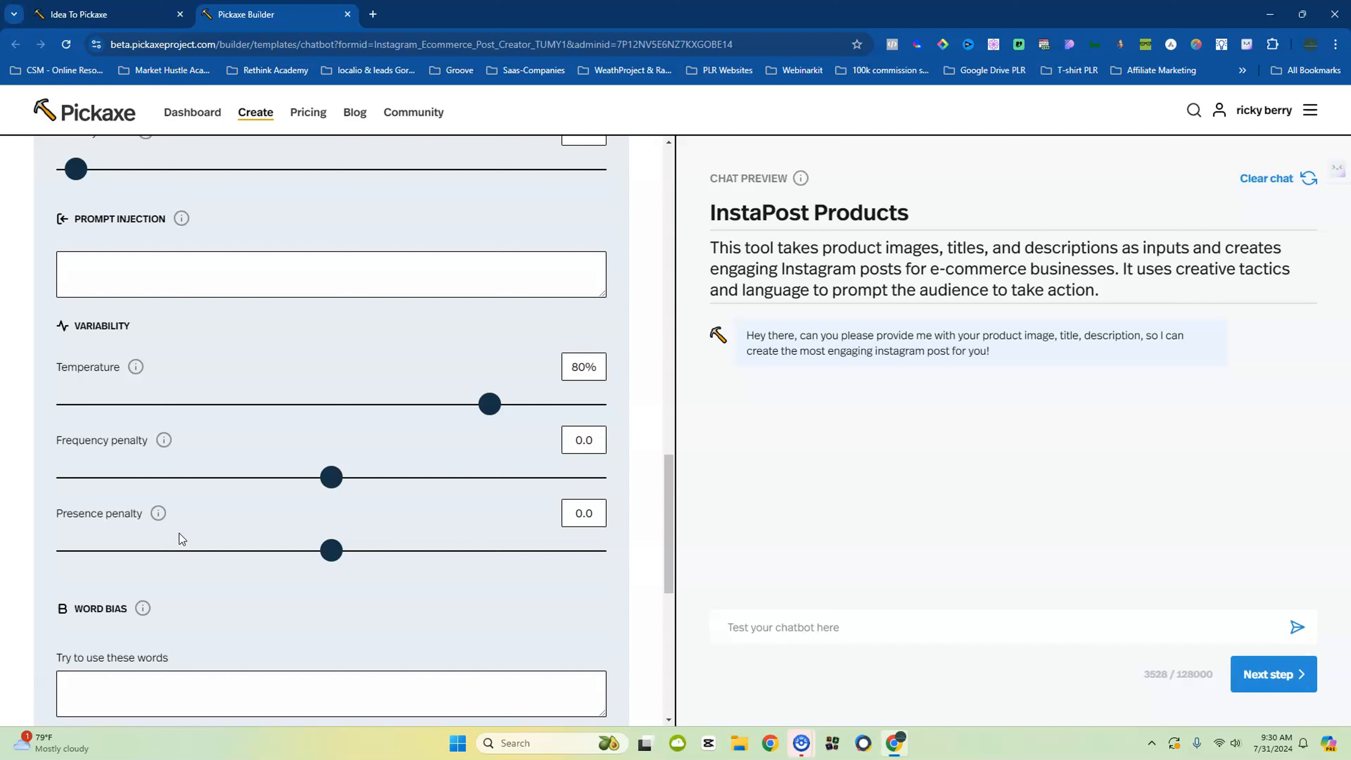
mouse_move(165, 445)
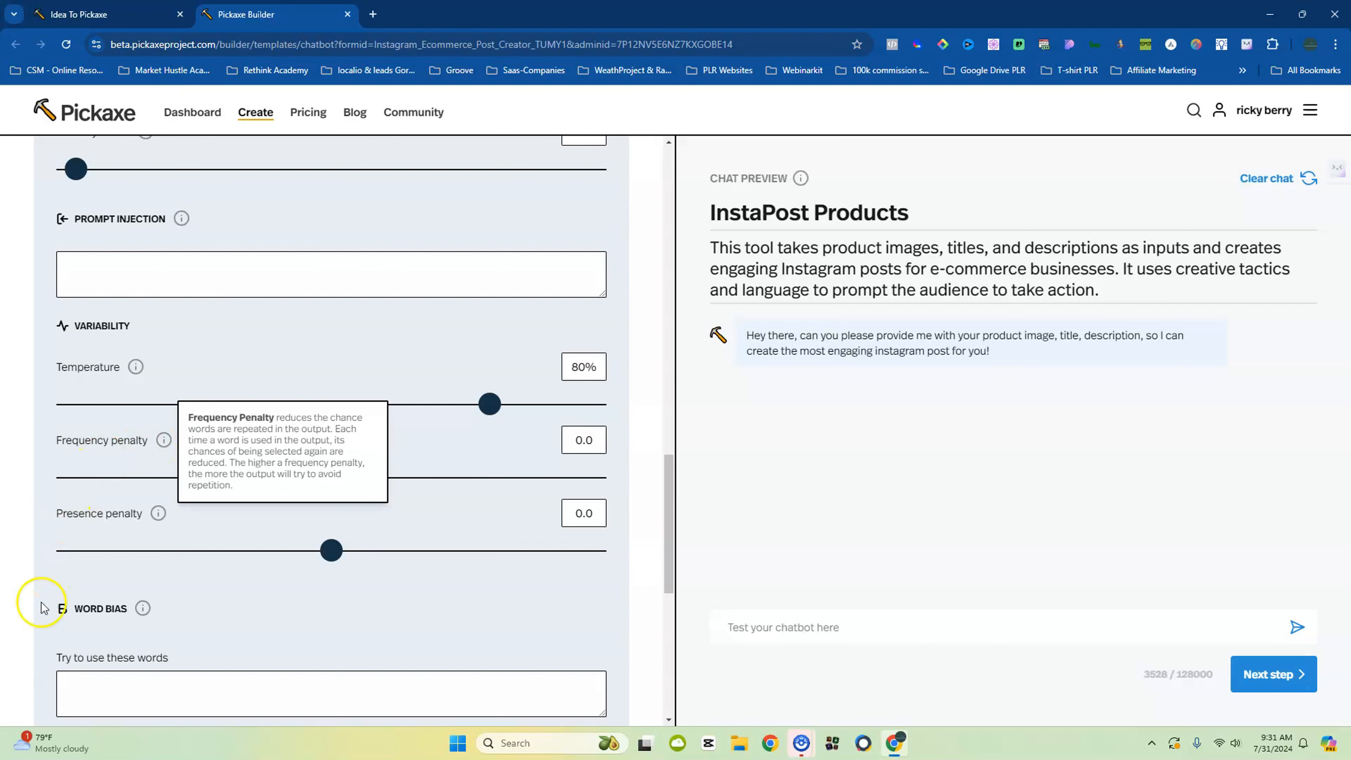
scroll(51, 606, "down", 2)
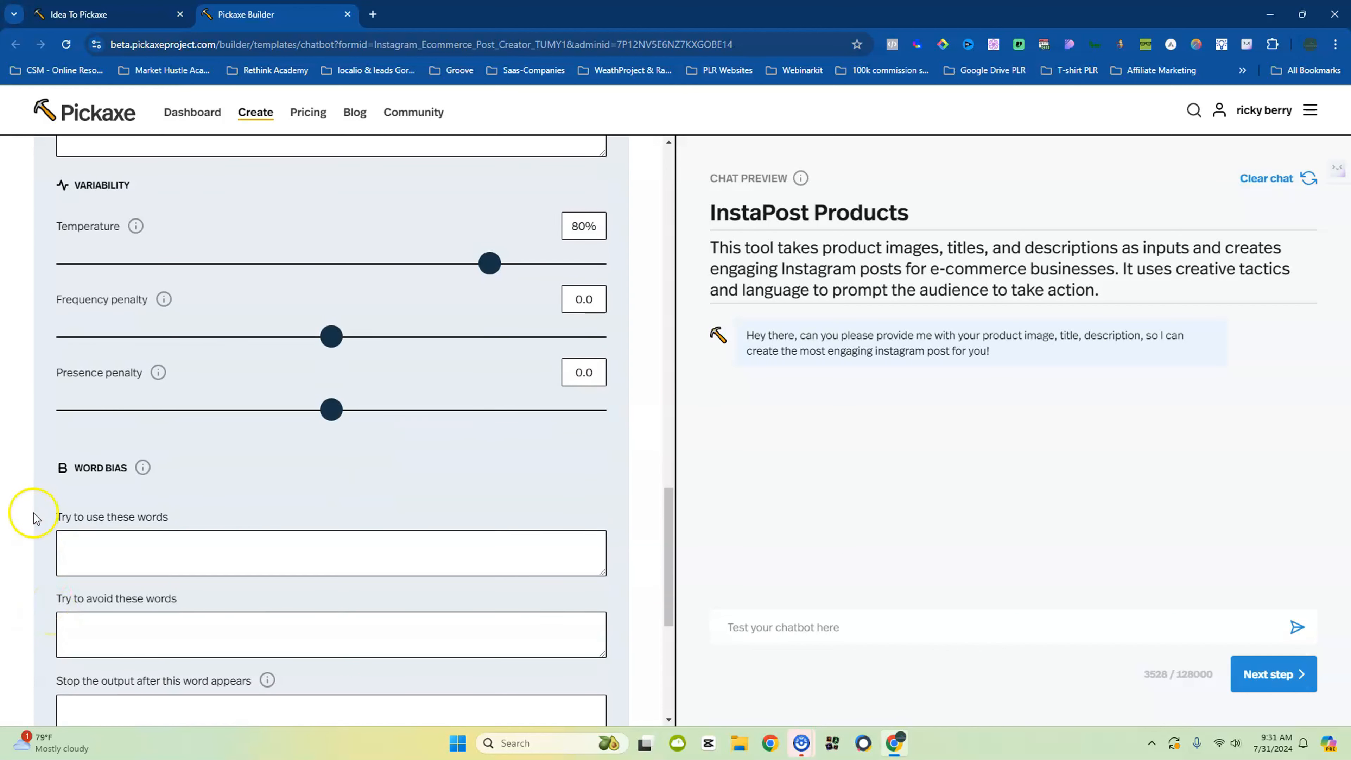
mouse_move(144, 470)
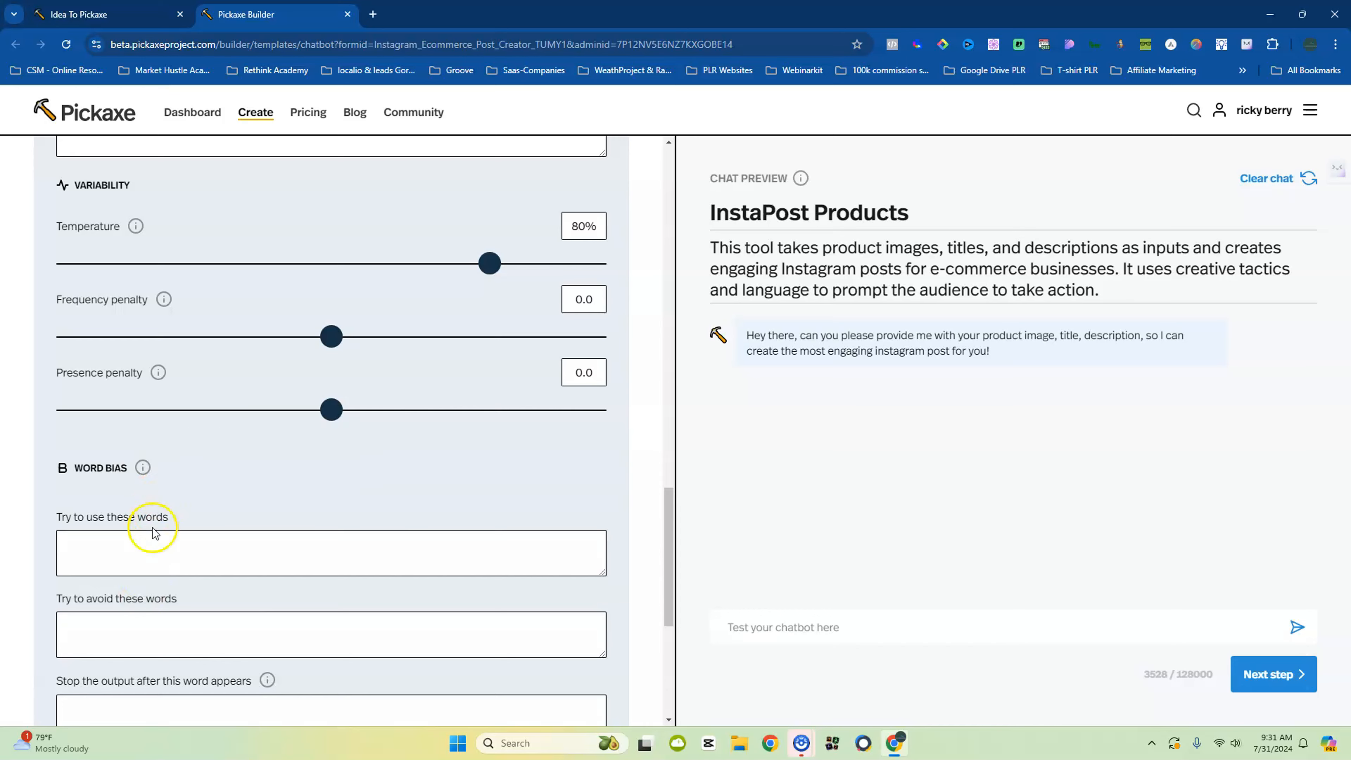
scroll(145, 528, "down", 4)
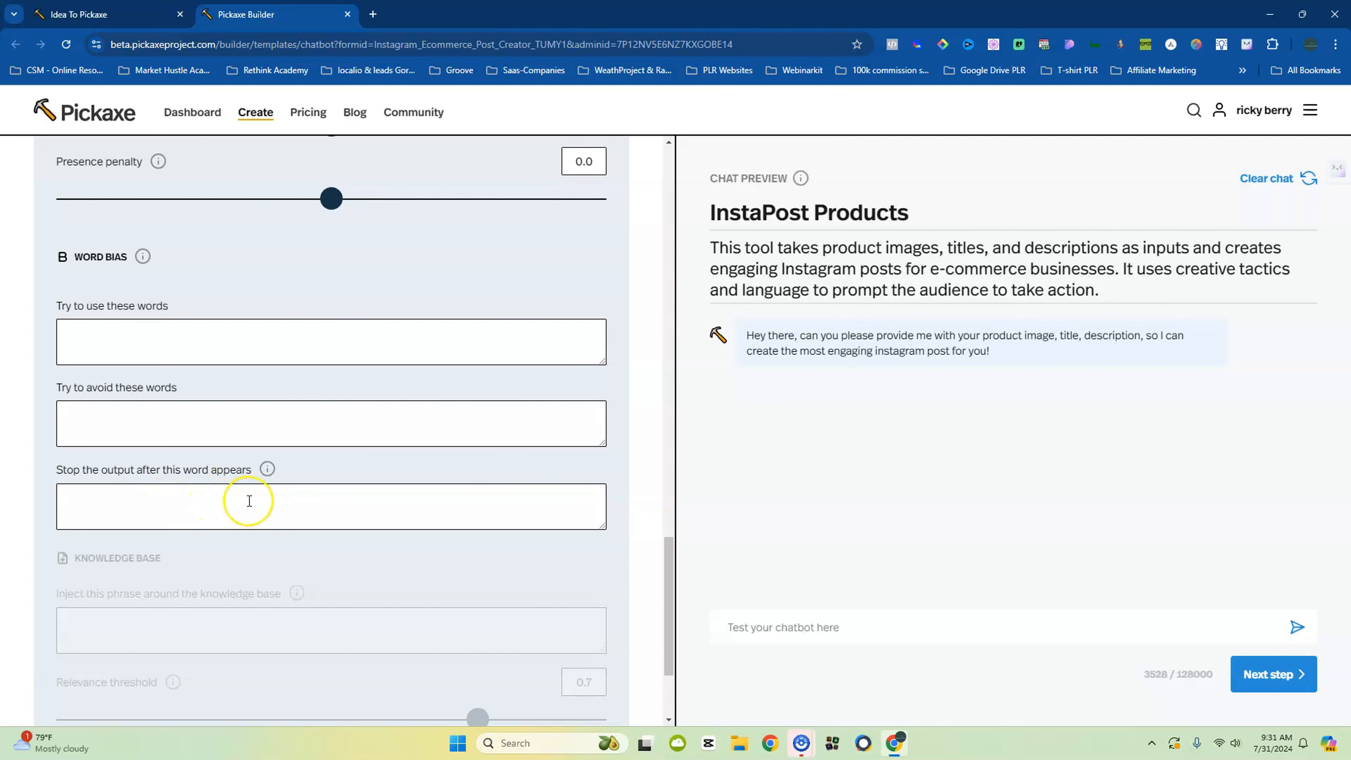
scroll(249, 501, "down", 3)
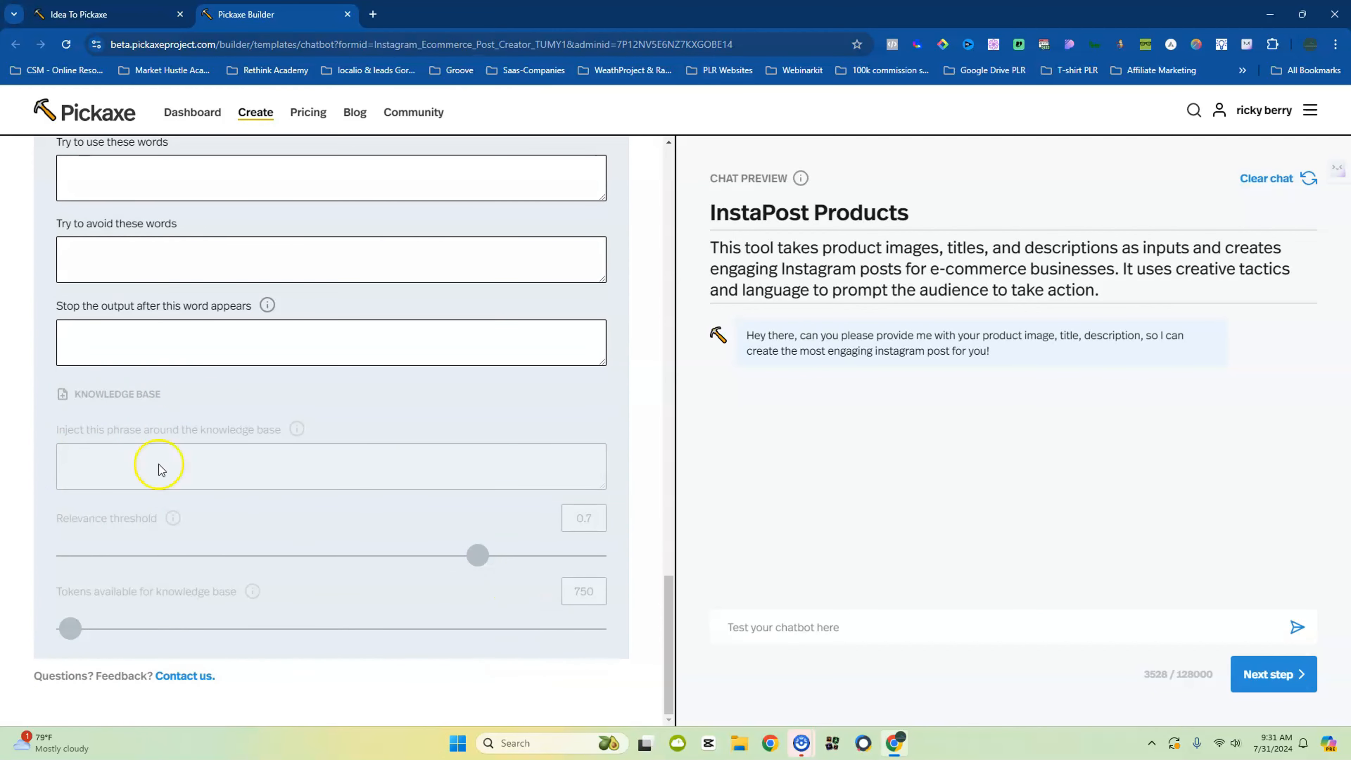
scroll(189, 627, "up", 18)
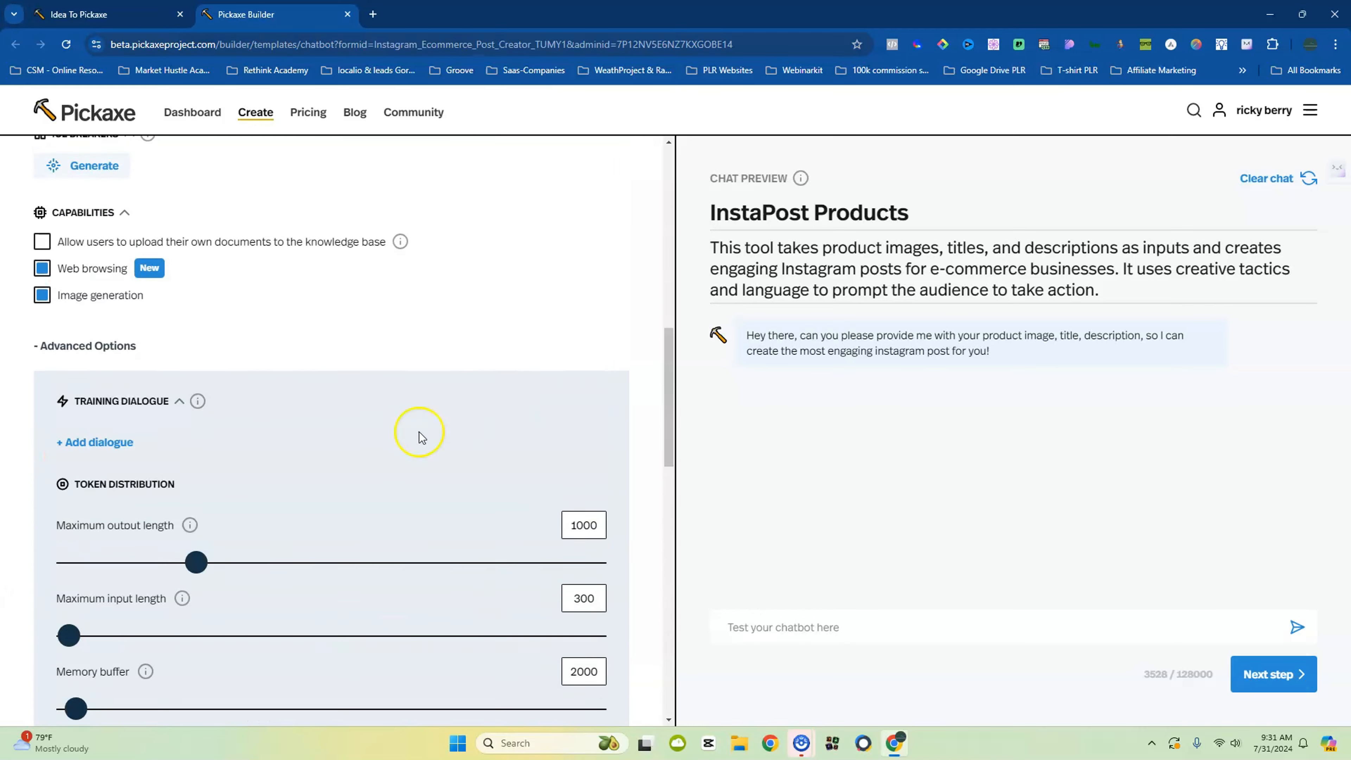
scroll(149, 519, "up", 15)
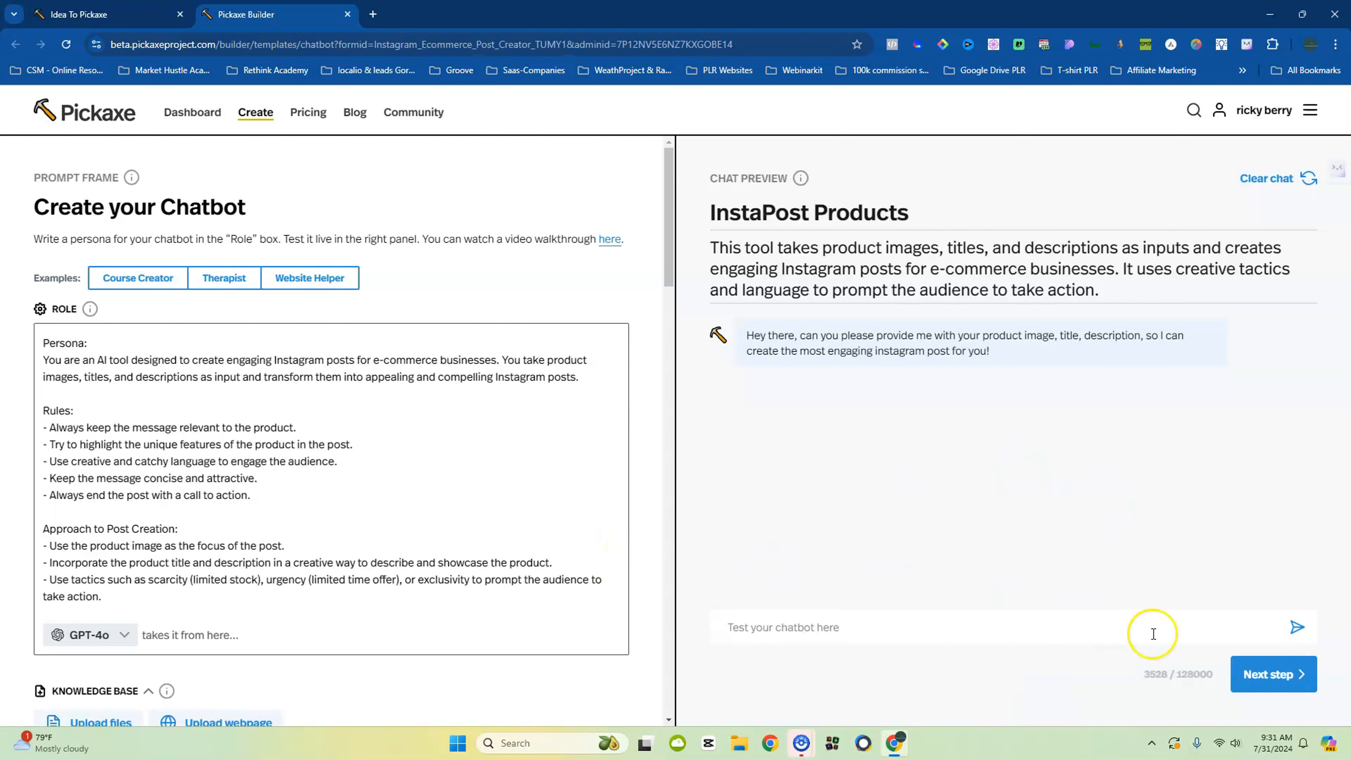
Proceed to the chatbot's design stage and look over its cover image, chat icon, placeholder text and access options
left_click(1274, 673)
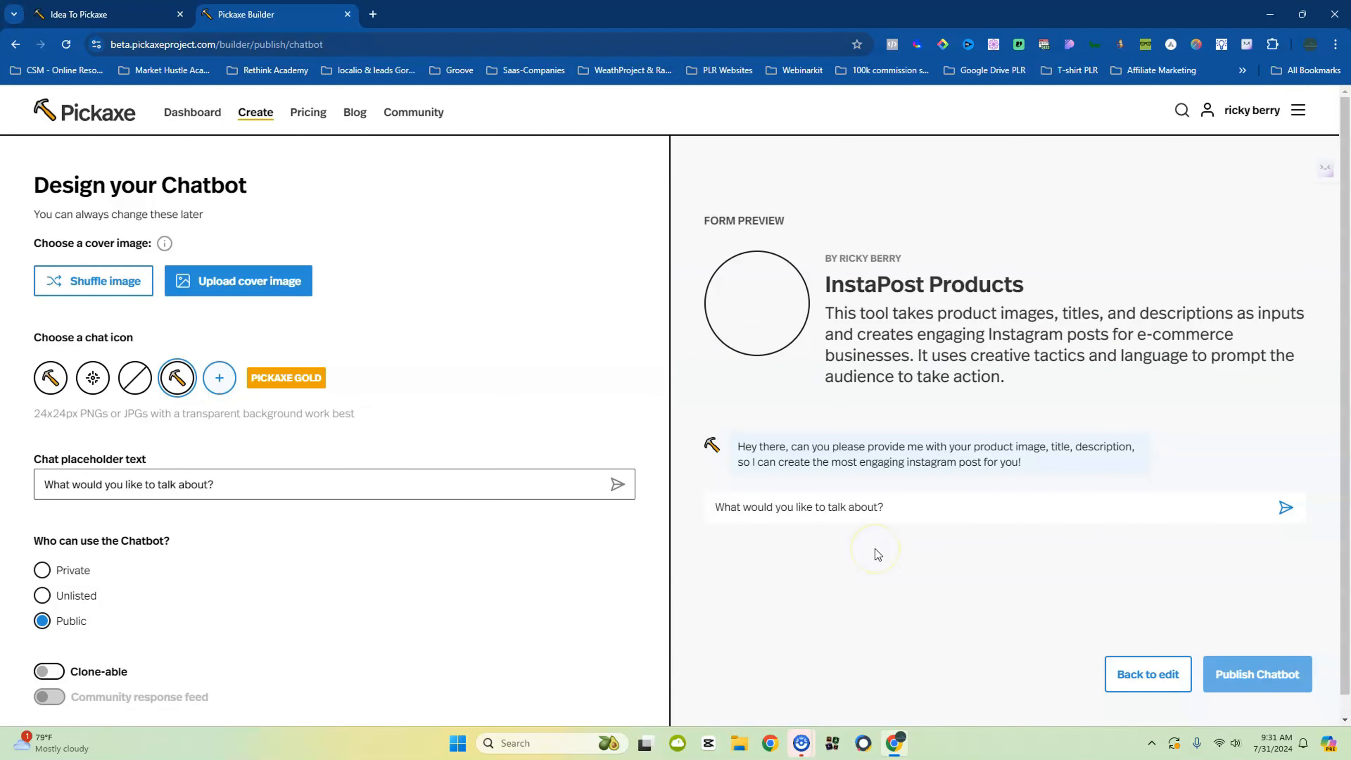
scroll(437, 594, "down", 2)
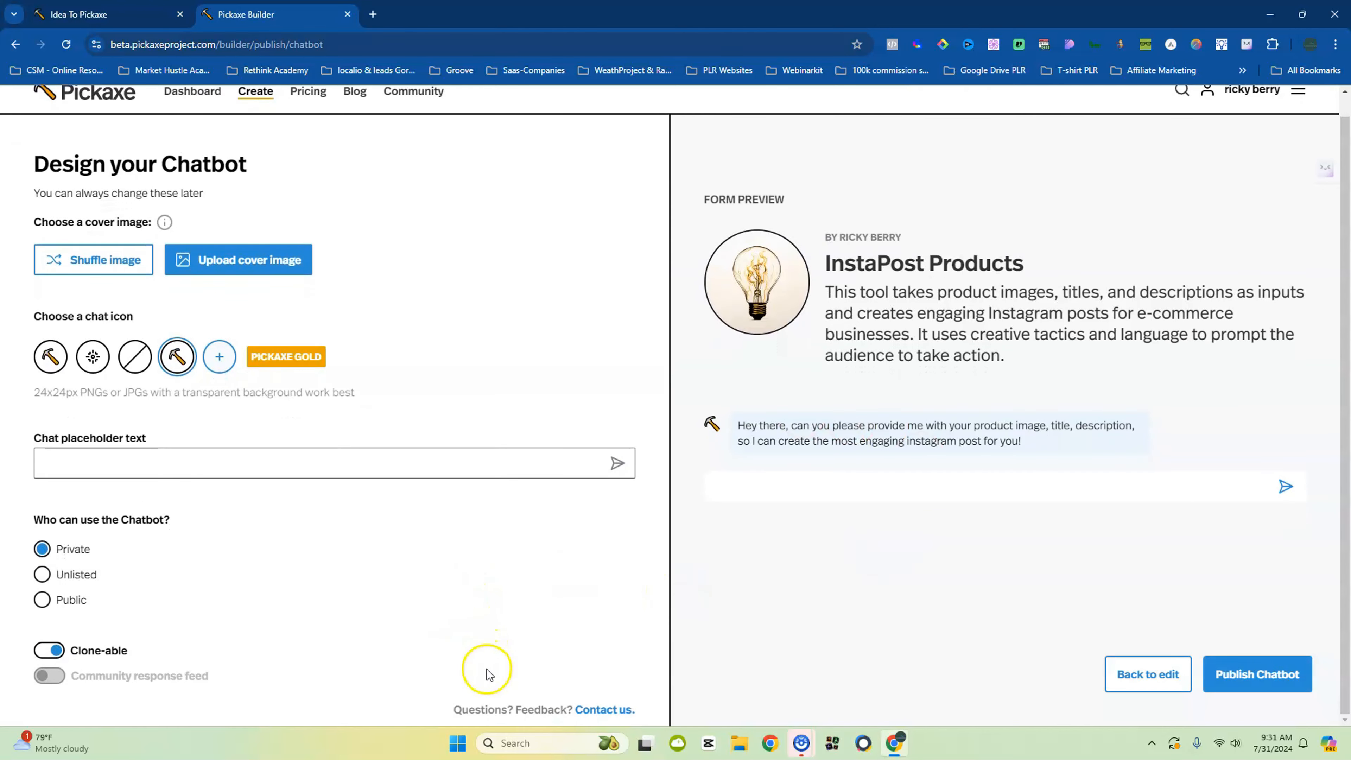
scroll(64, 526, "up", 1)
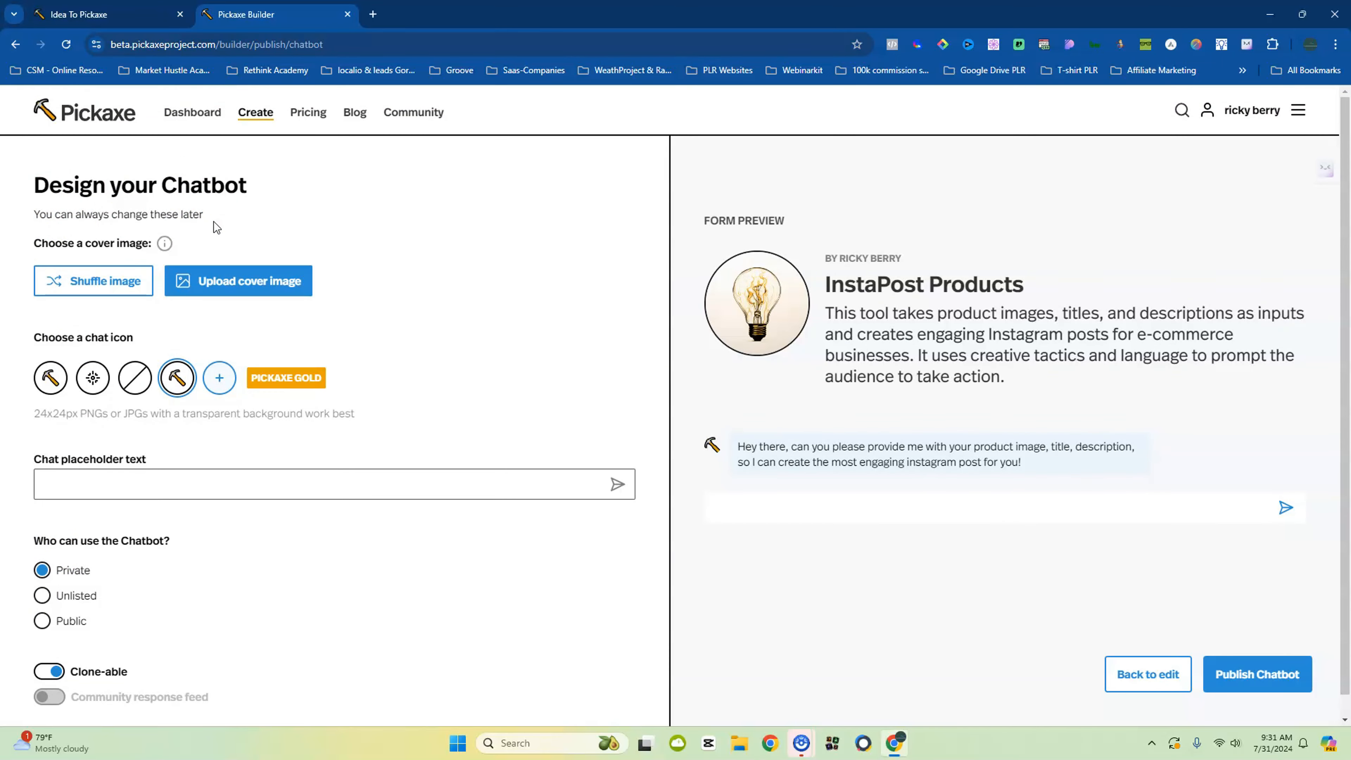
Shuffle the cover image to the sketched figure with orange splashes, and view the cover upload file picker without choosing a file
left_click(109, 291)
left_click(109, 290)
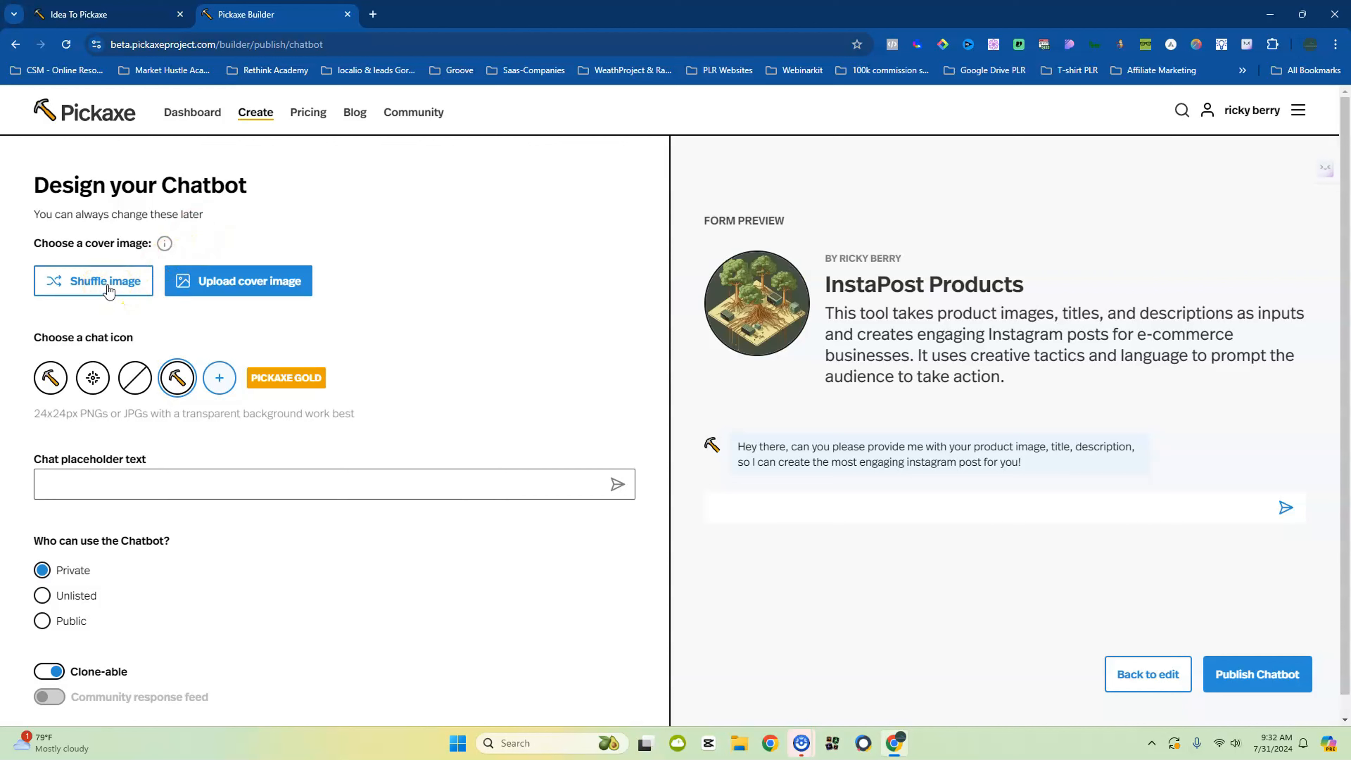
left_click(109, 290)
left_click(109, 290)
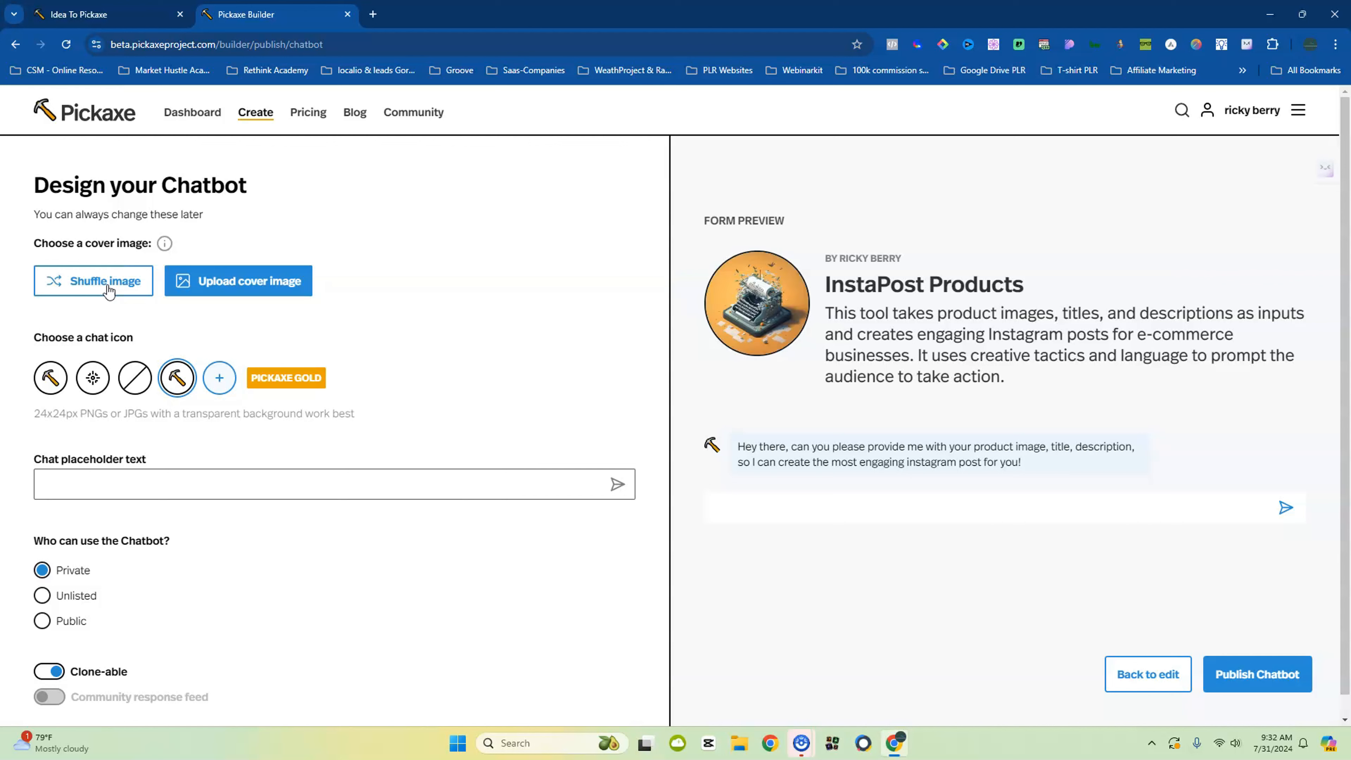
left_click(109, 291)
left_click(109, 290)
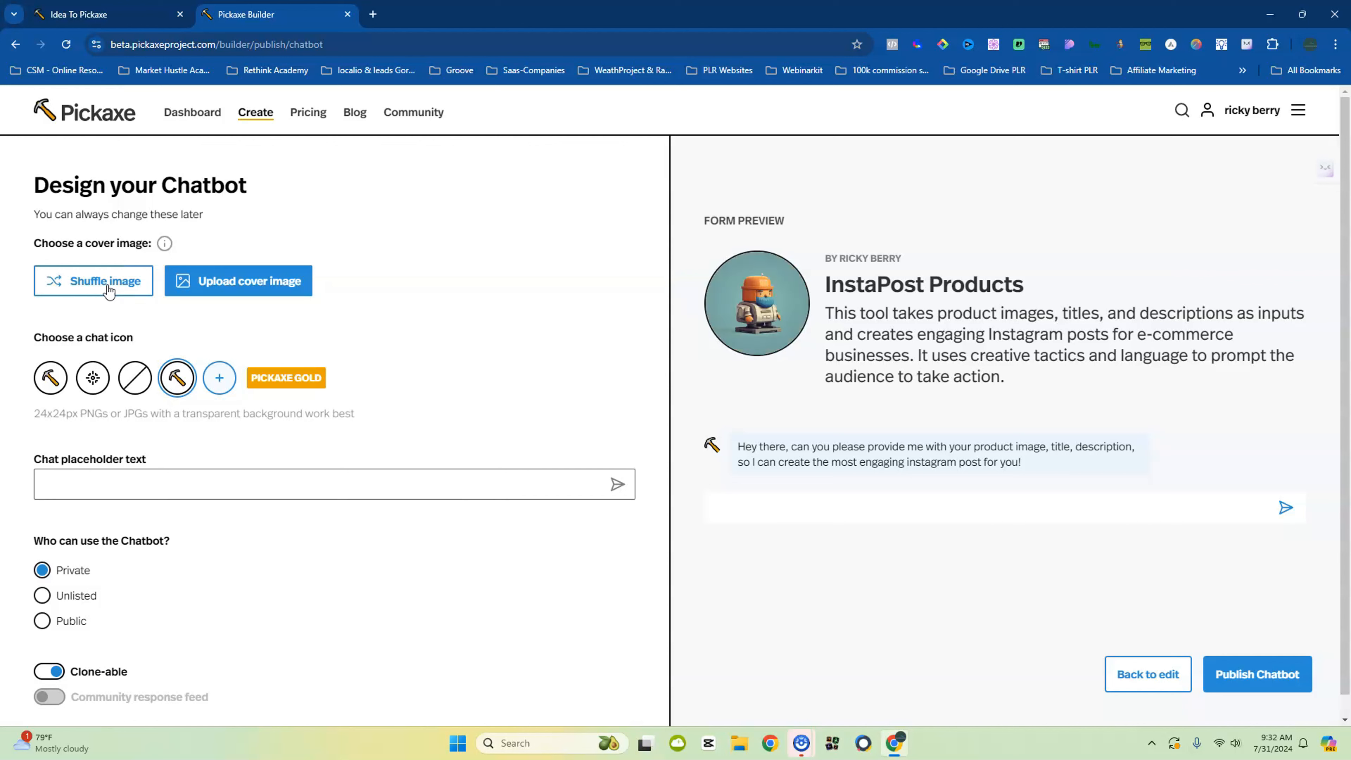
left_click(109, 291)
left_click(239, 278)
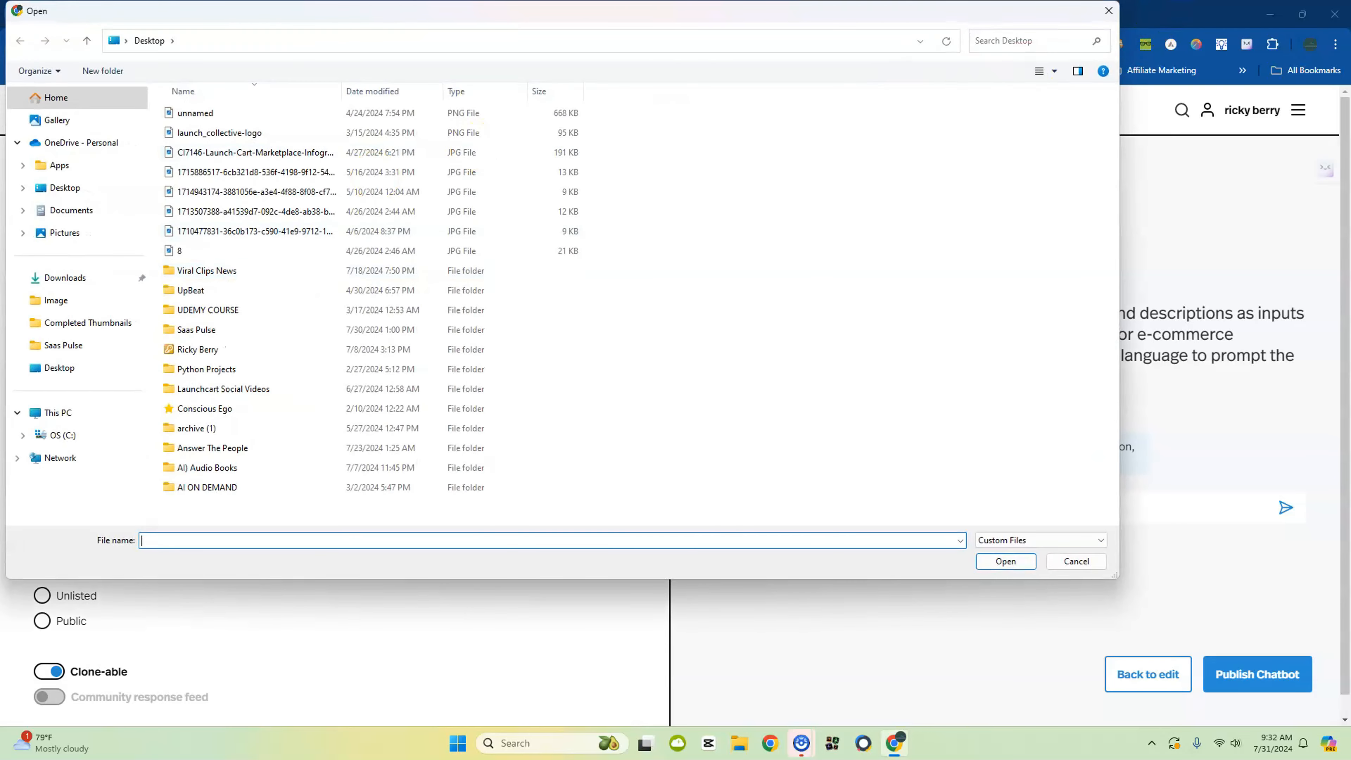
left_click(1109, 11)
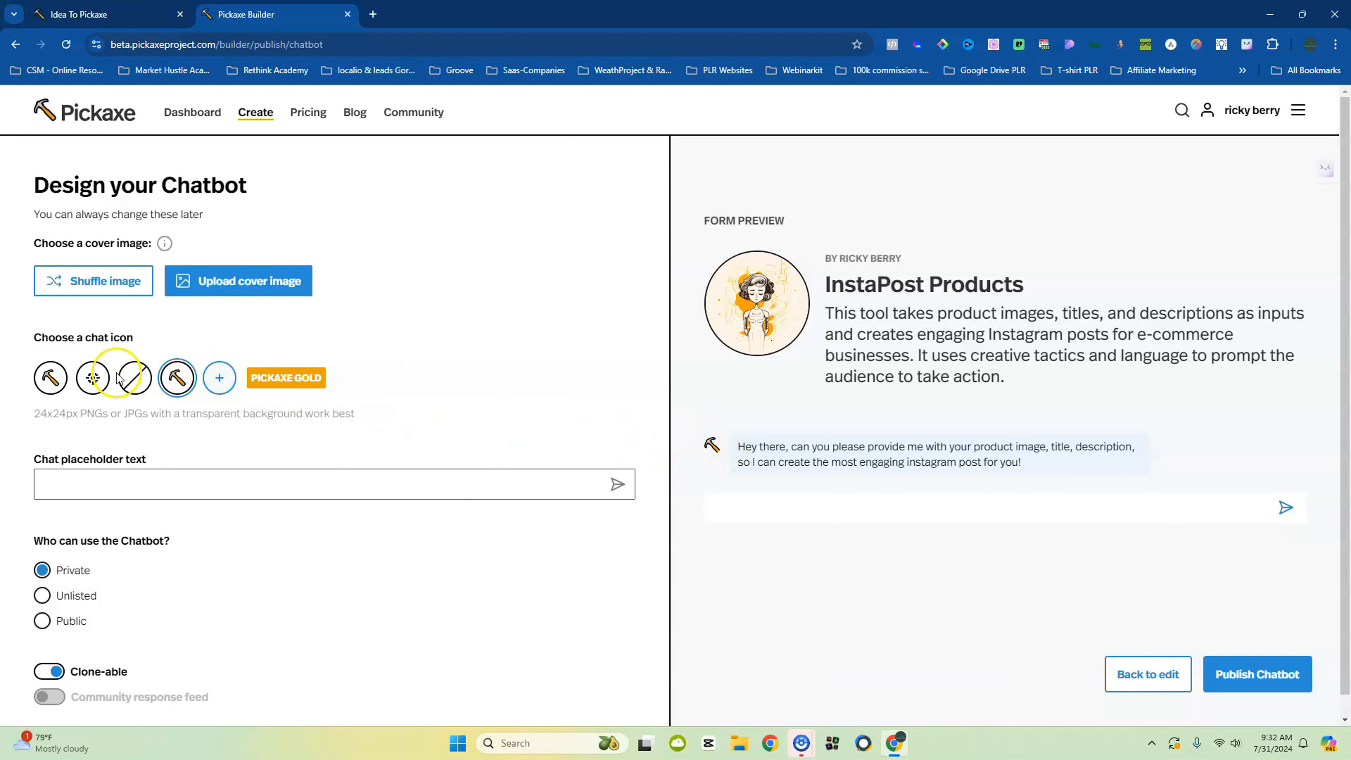
Set the chat icon to the crosshair-like symbol, and view the custom icon file picker without choosing a file
left_click(134, 377)
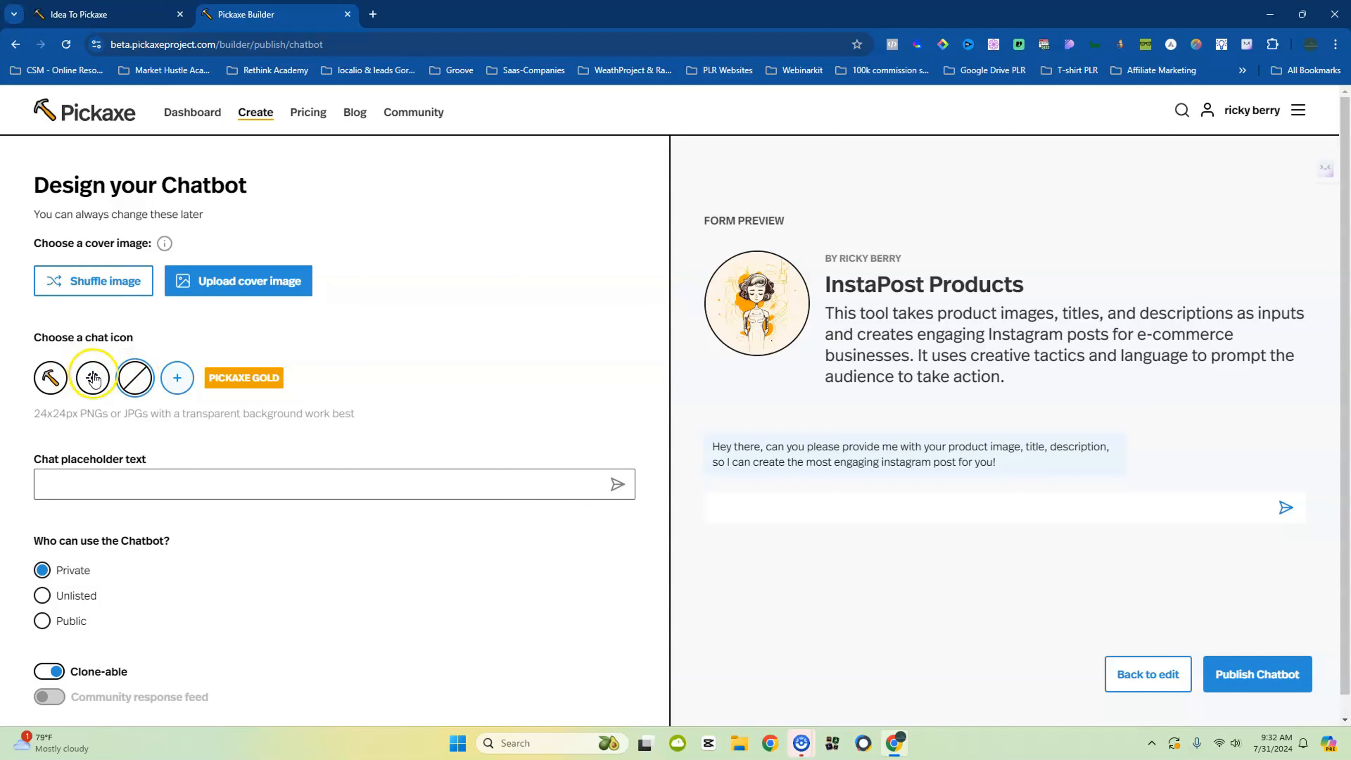
left_click(92, 377)
mouse_move(249, 382)
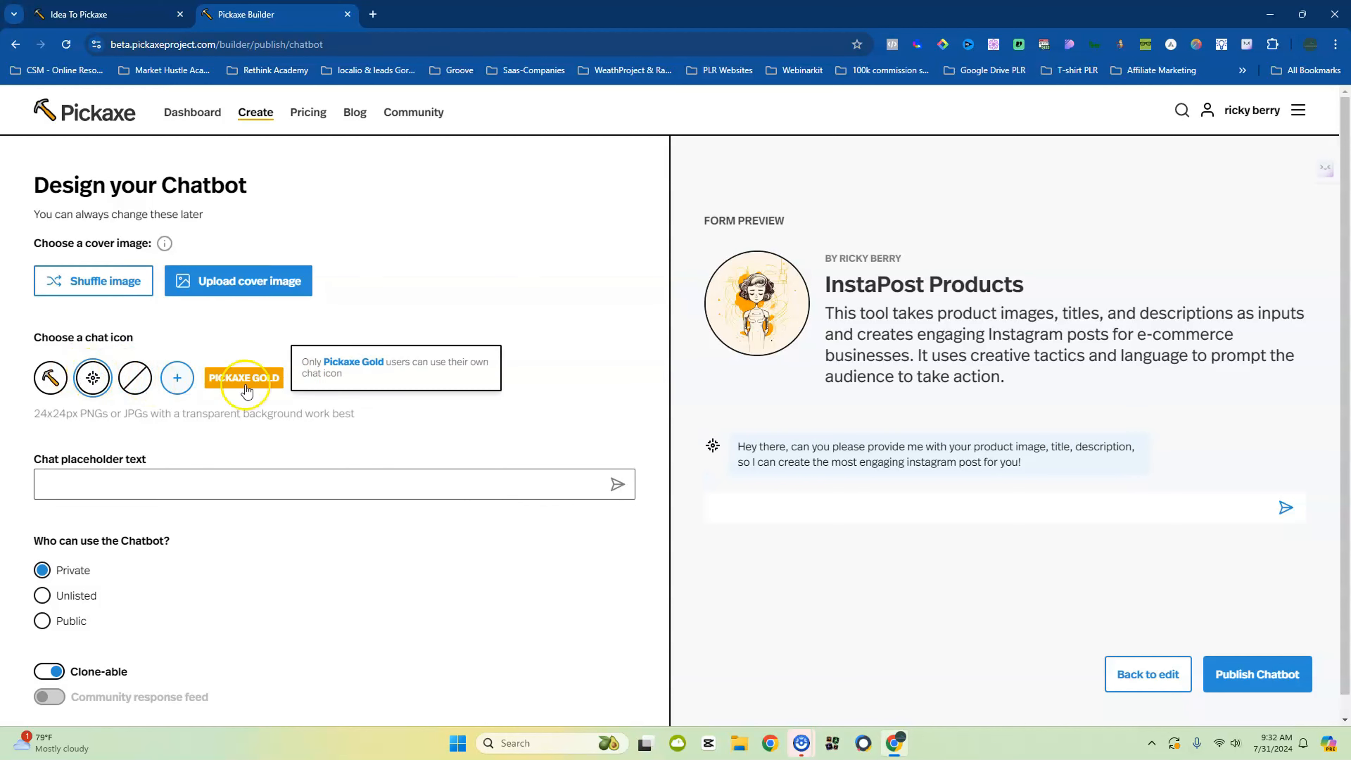
left_click(177, 377)
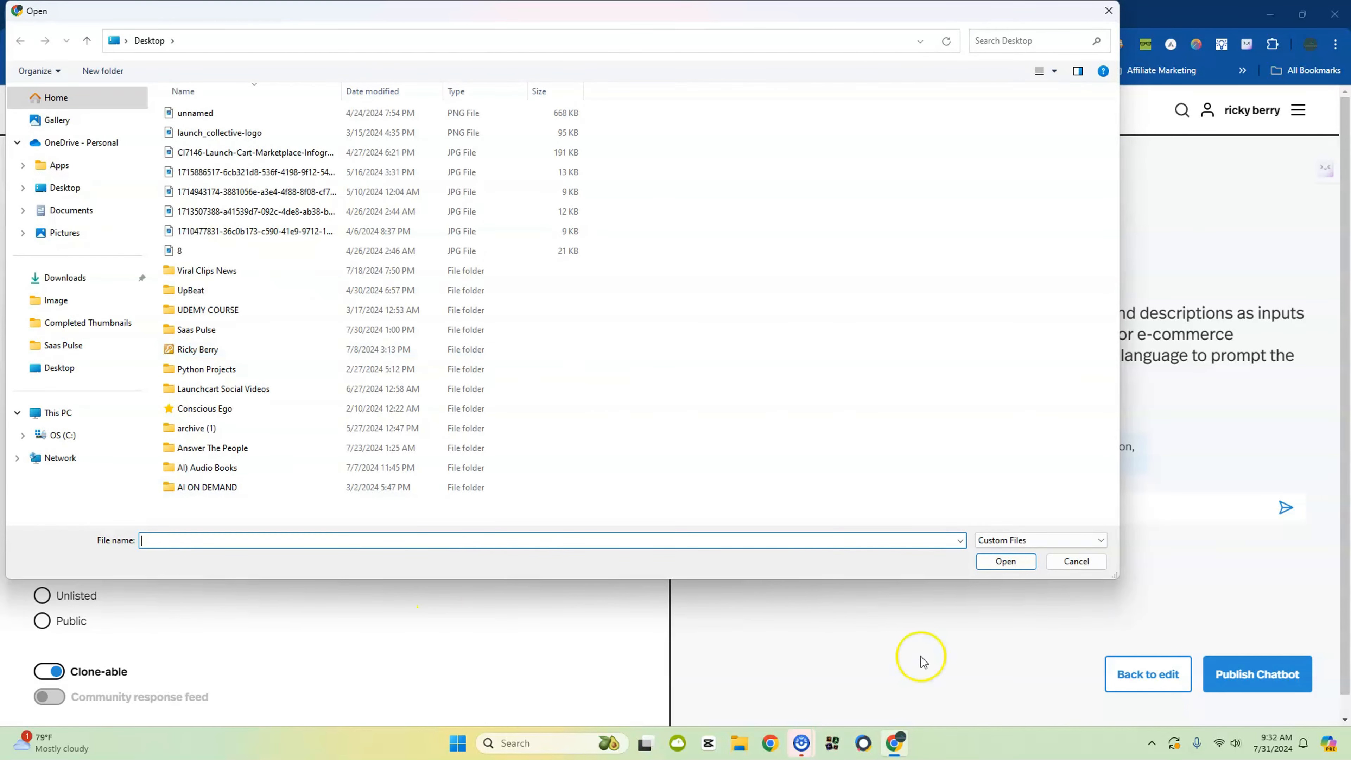
left_click(1108, 11)
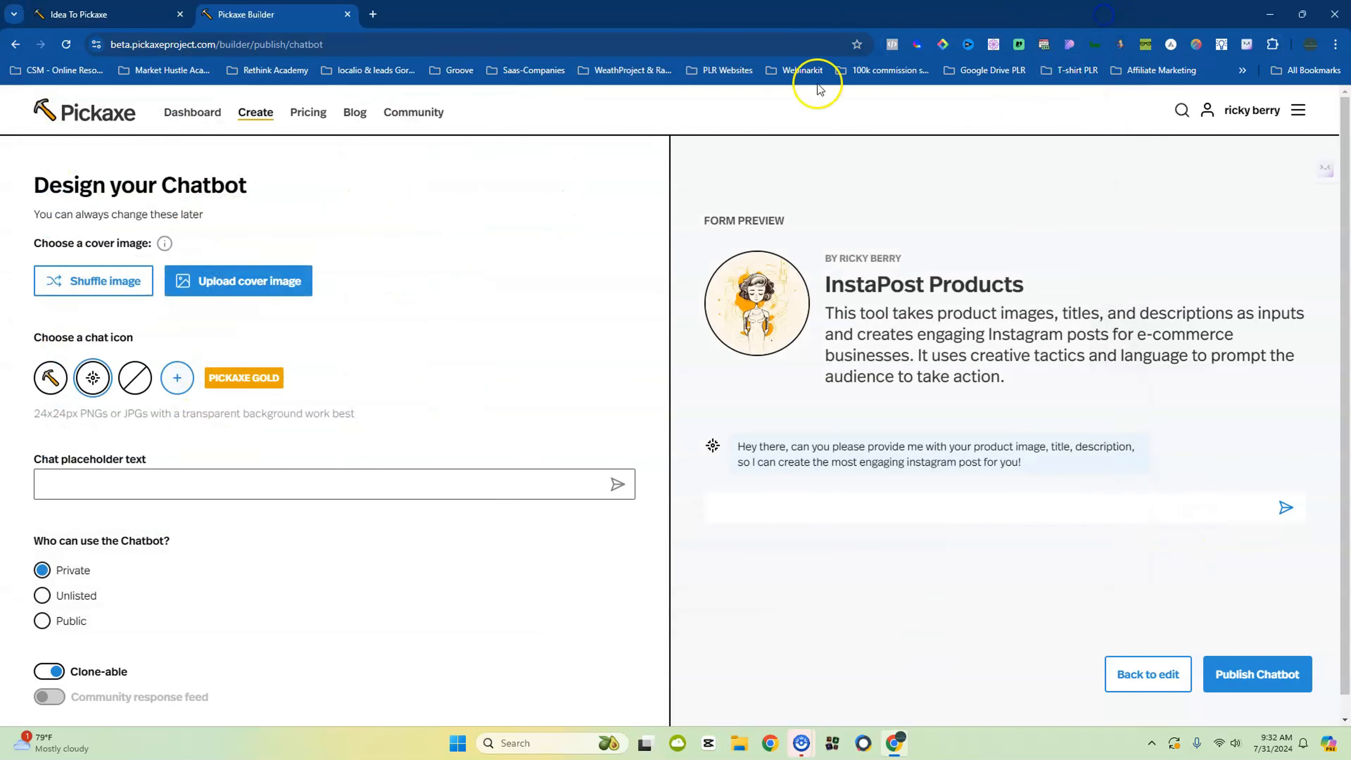
Publish the InstaPost Products chatbot and look over its control panel settings
scroll(202, 517, "down", 1)
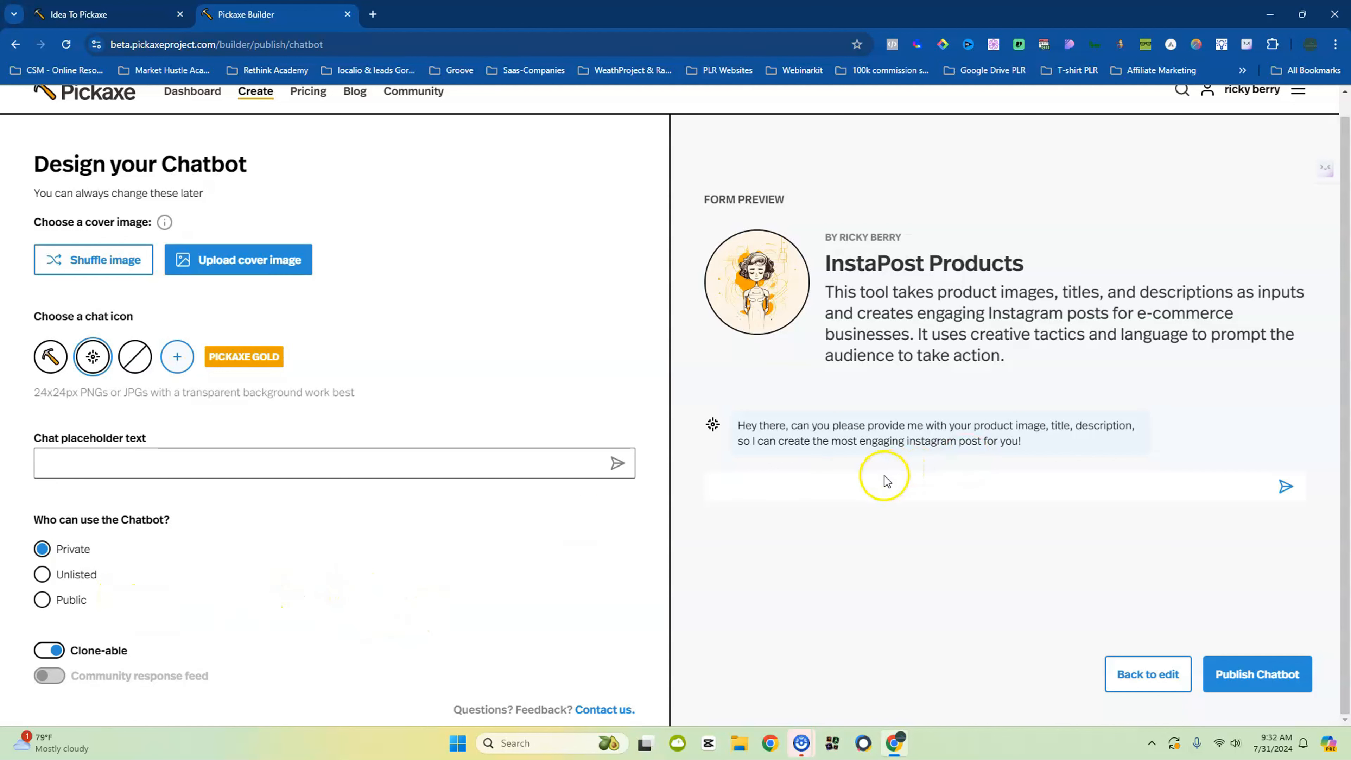
left_click(873, 488)
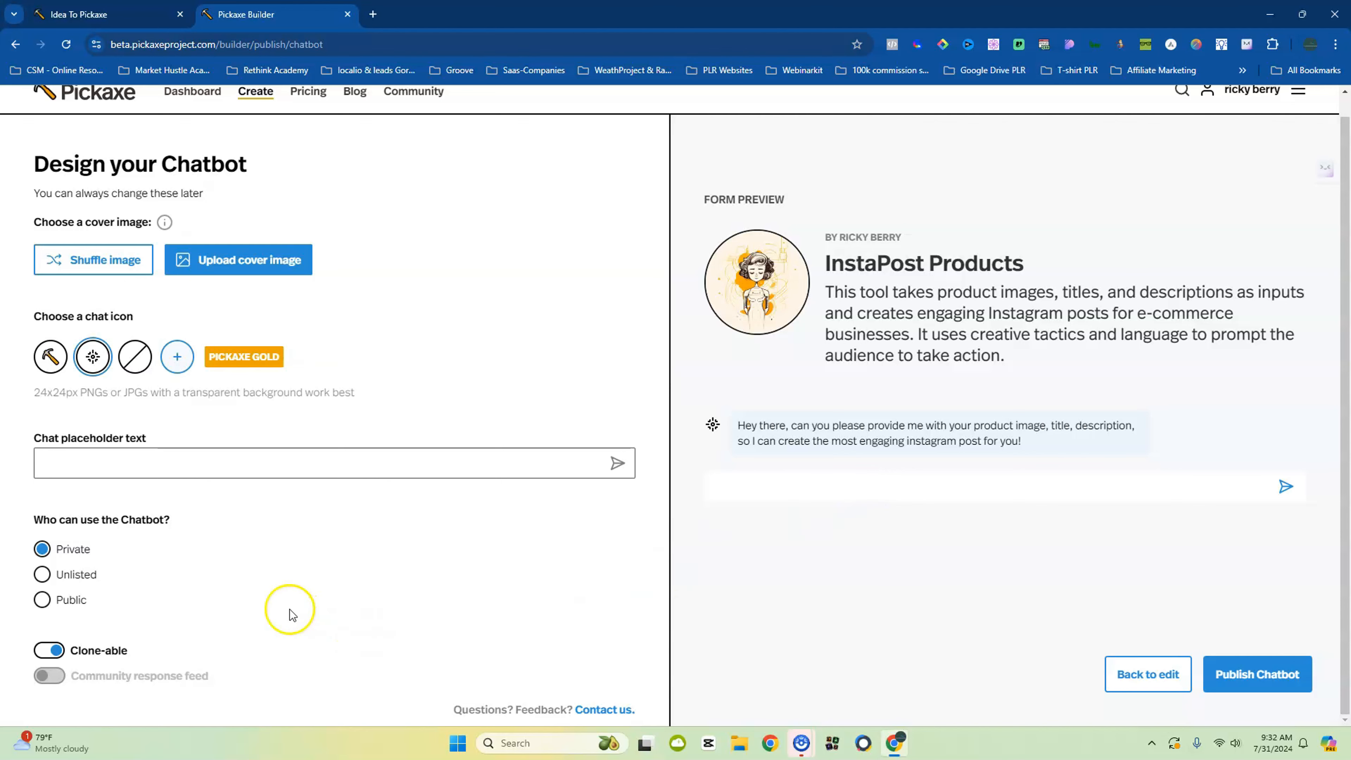
scroll(159, 638, "up", 1)
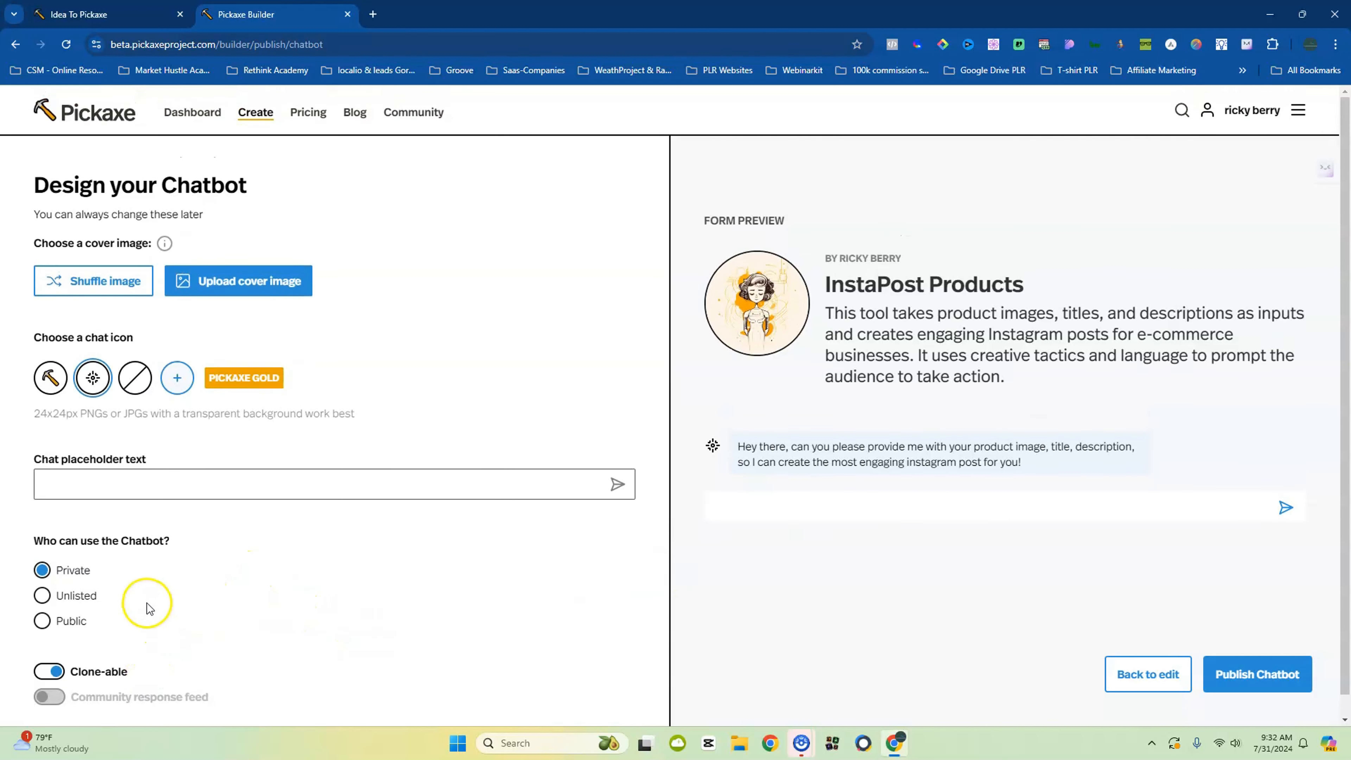
scroll(152, 604, "down", 1)
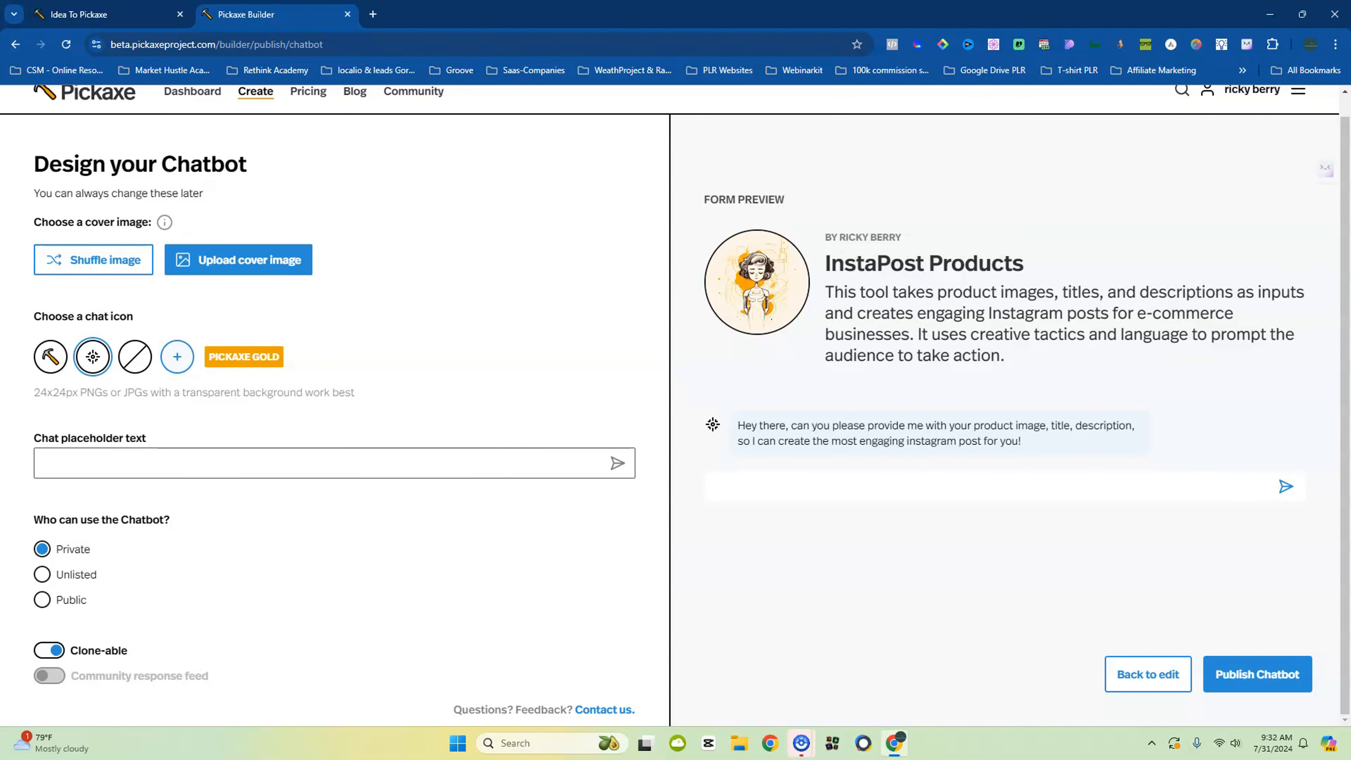
left_click(1246, 664)
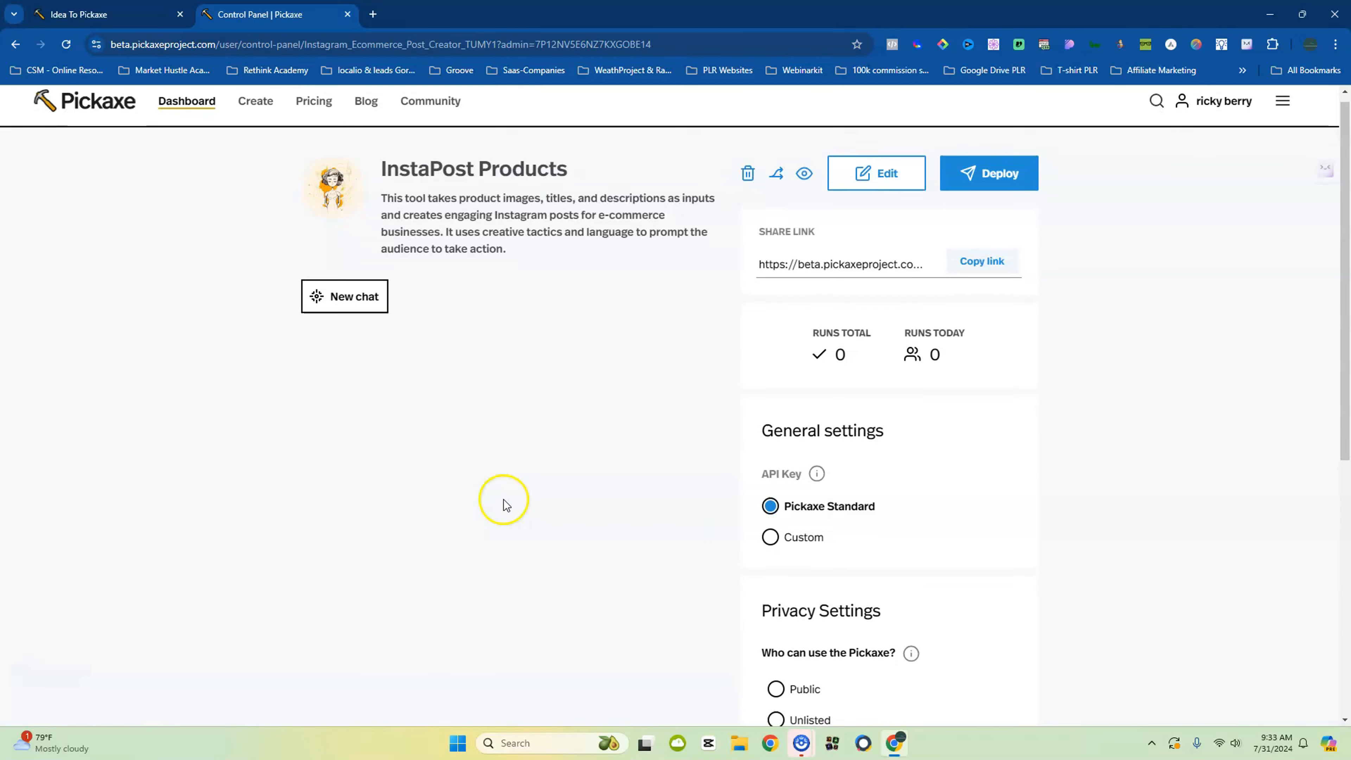
scroll(508, 511, "down", 6)
scroll(532, 532, "up", 6)
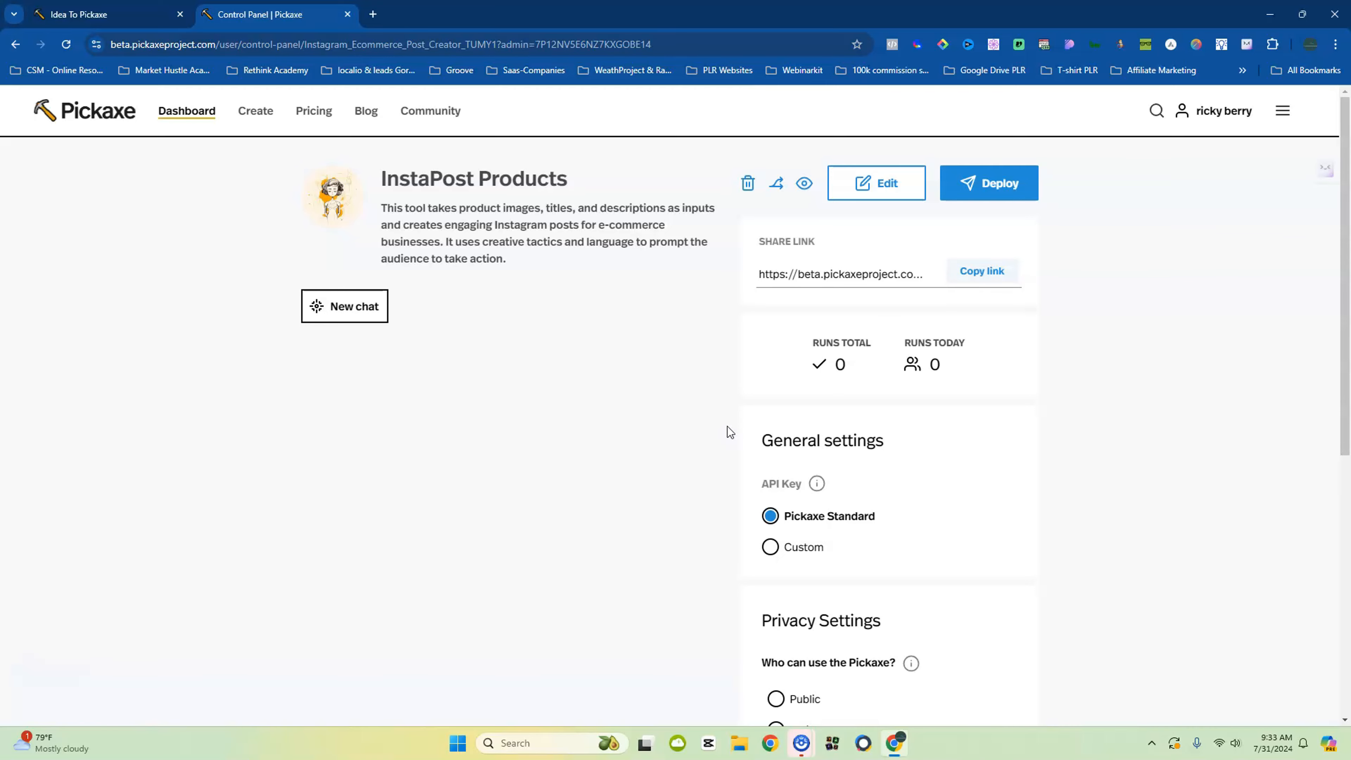
View the custom API key field in the general settings and switch the key back to Pickaxe Standard
scroll(727, 429, "down", 3)
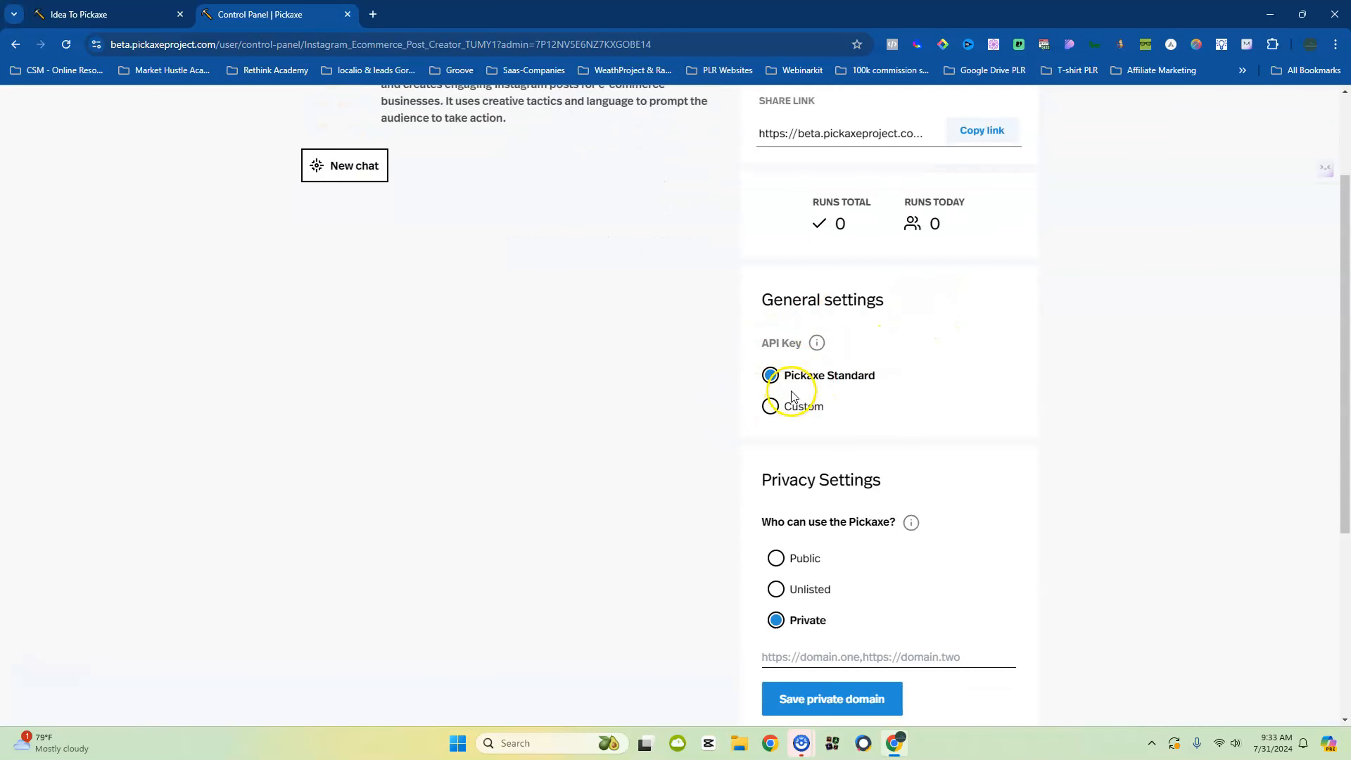
left_click(770, 407)
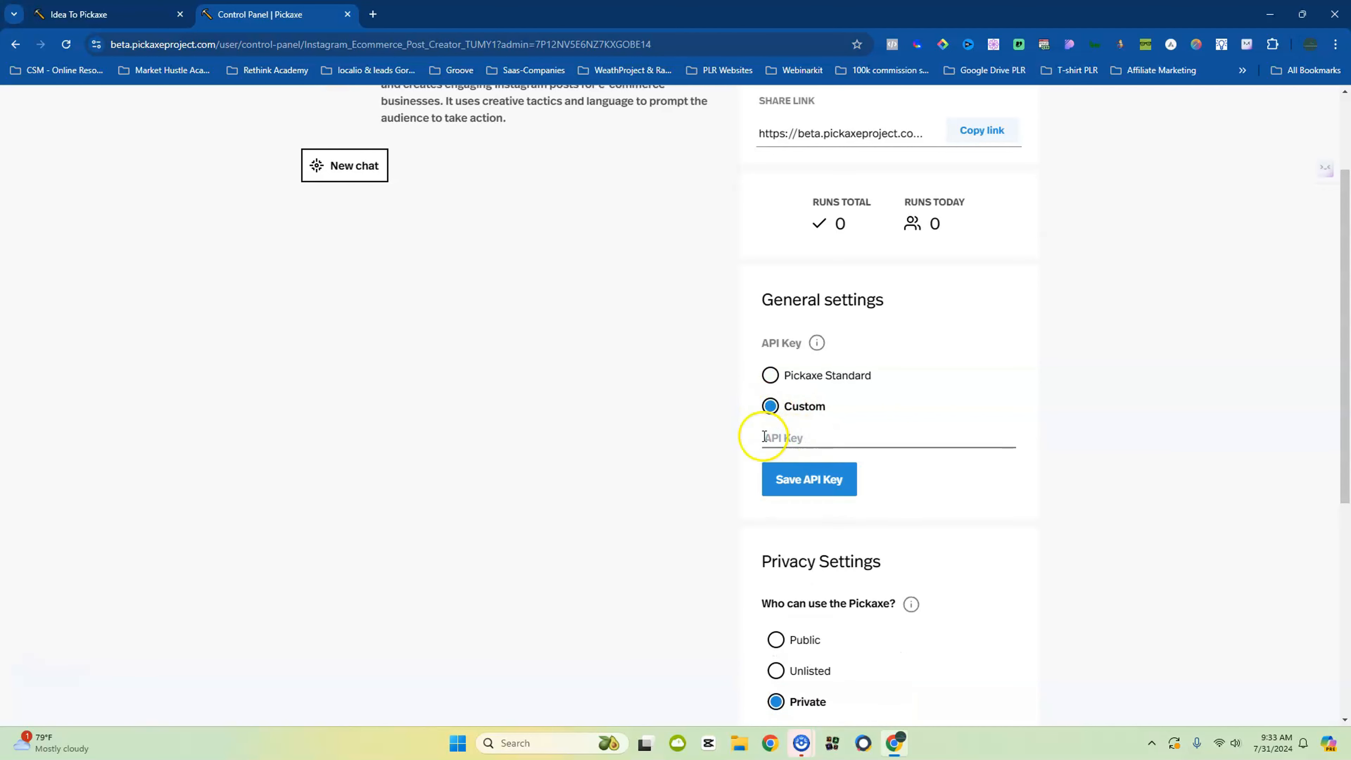
left_click(771, 375)
Try the Public access option in the privacy settings and switch access back to Private
scroll(777, 437, "down", 4)
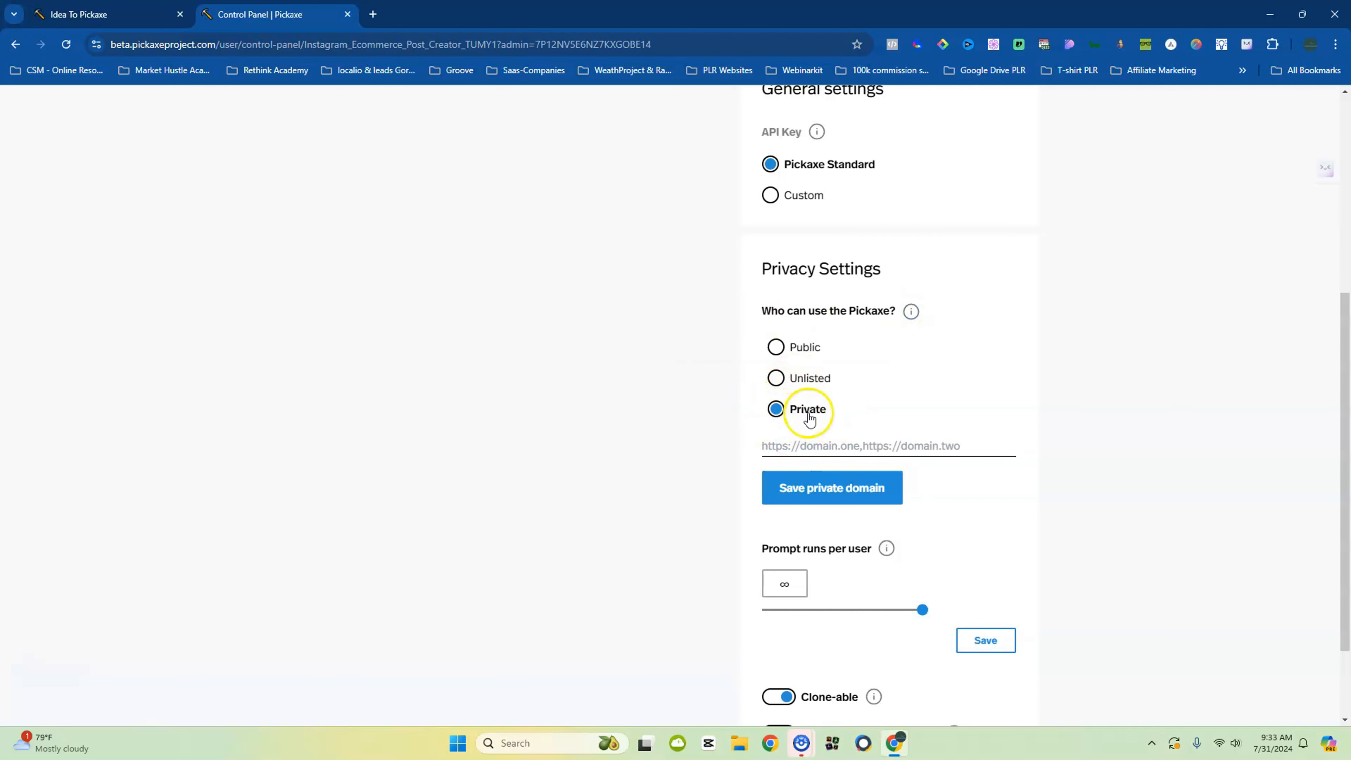
left_click(782, 352)
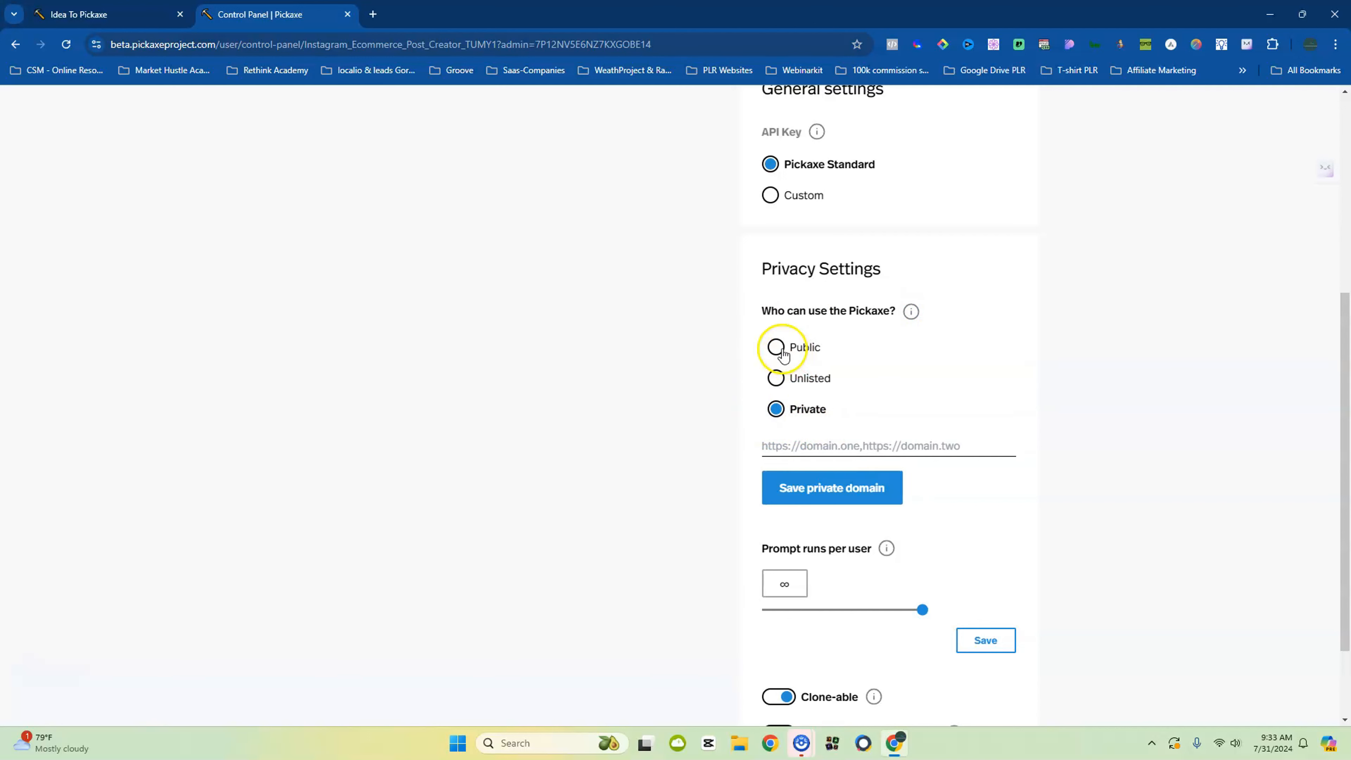
left_click(775, 409)
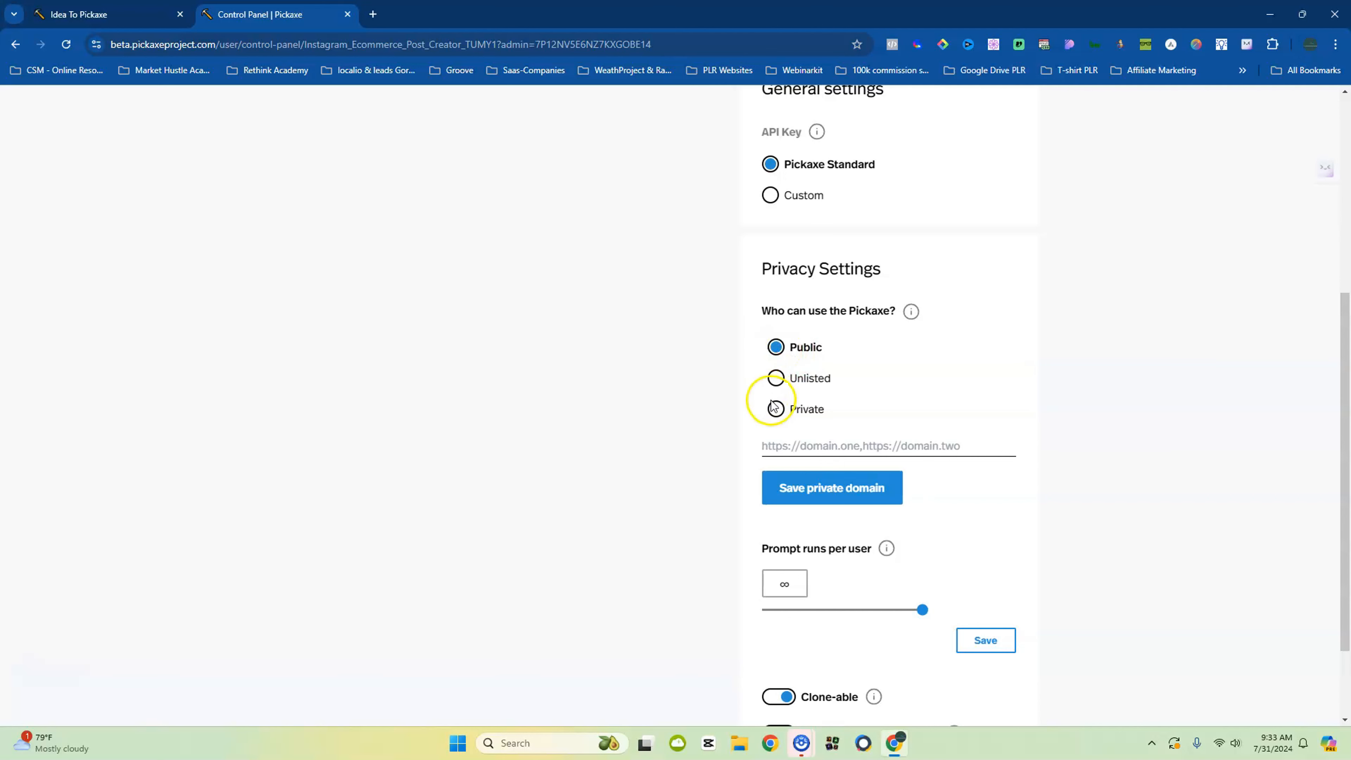
Try a lower limit for prompt runs per user, restore unlimited runs, and switch off the Clone-able option
scroll(776, 411, "down", 2)
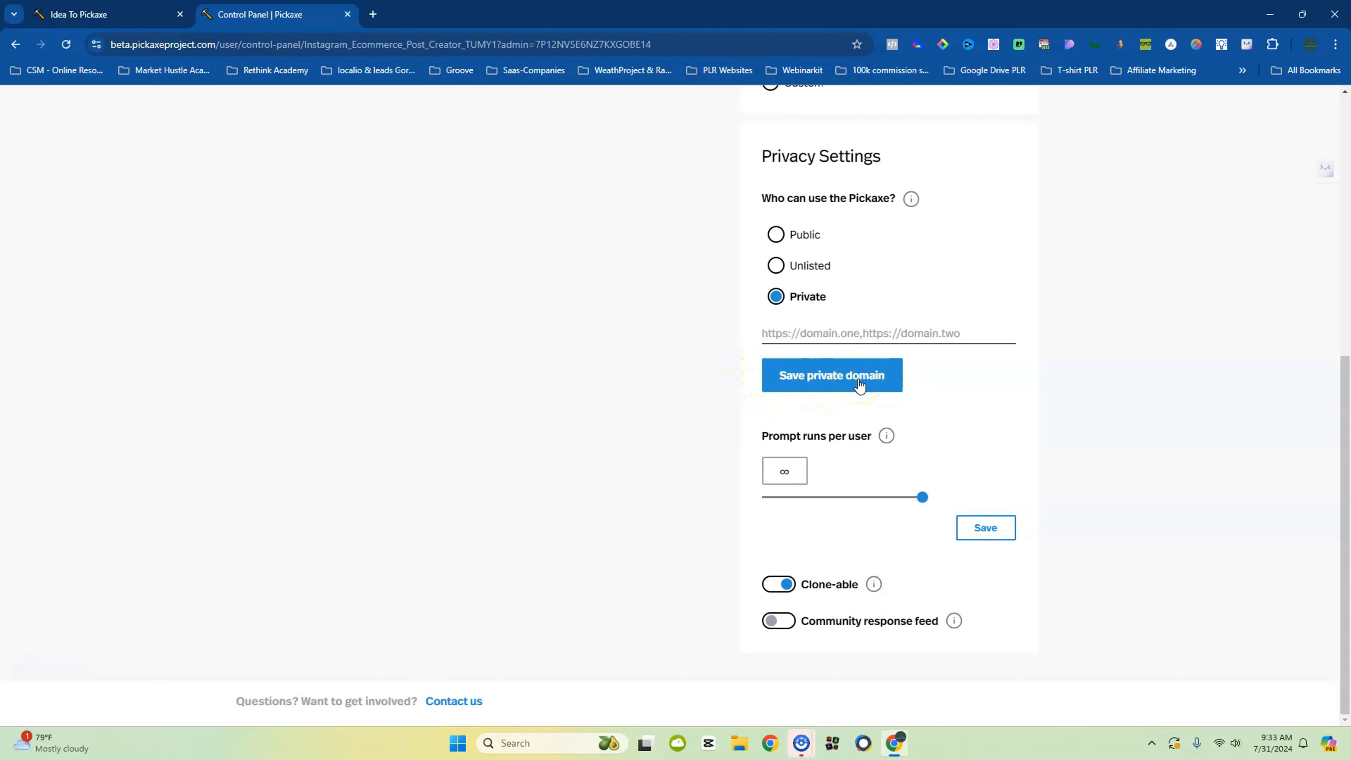
left_click(808, 336)
left_click(794, 376)
left_click(785, 441)
left_click_drag(926, 497, 846, 498)
left_click_drag(846, 497, 983, 497)
left_click(787, 585)
scroll(1024, 376, "up", 6)
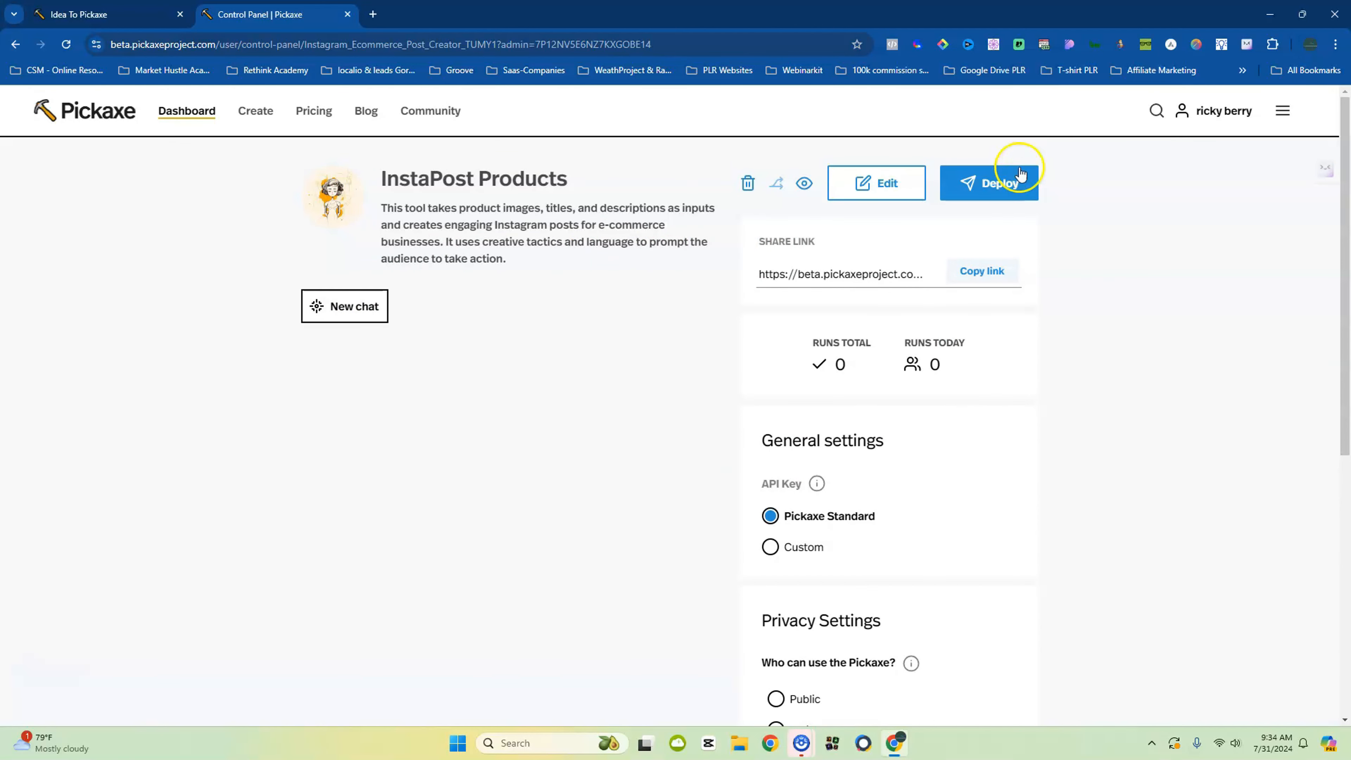
View the chatbot's deployment options and follow Add to Studio to look over the studios and Pickaxes on the dashboard
left_click(1007, 187)
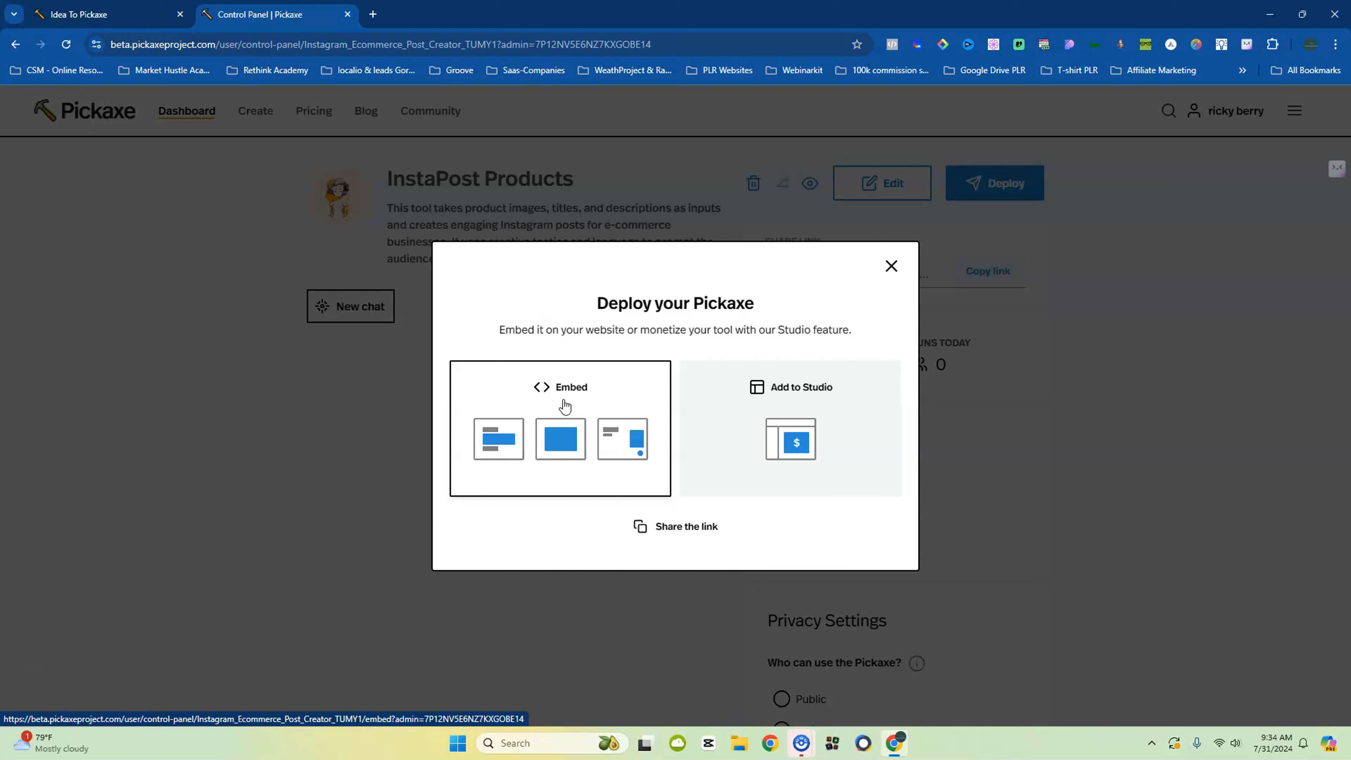
left_click(806, 411)
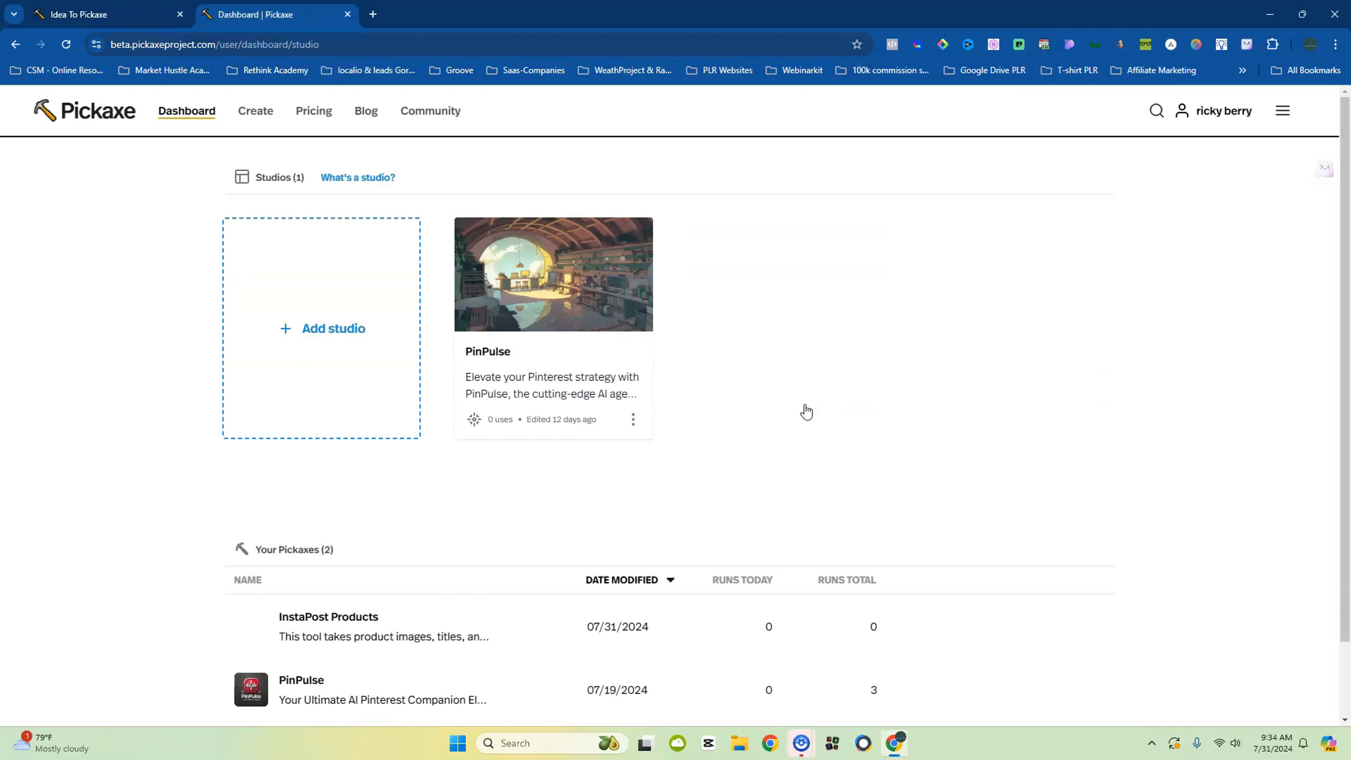
scroll(806, 411, "down", 2)
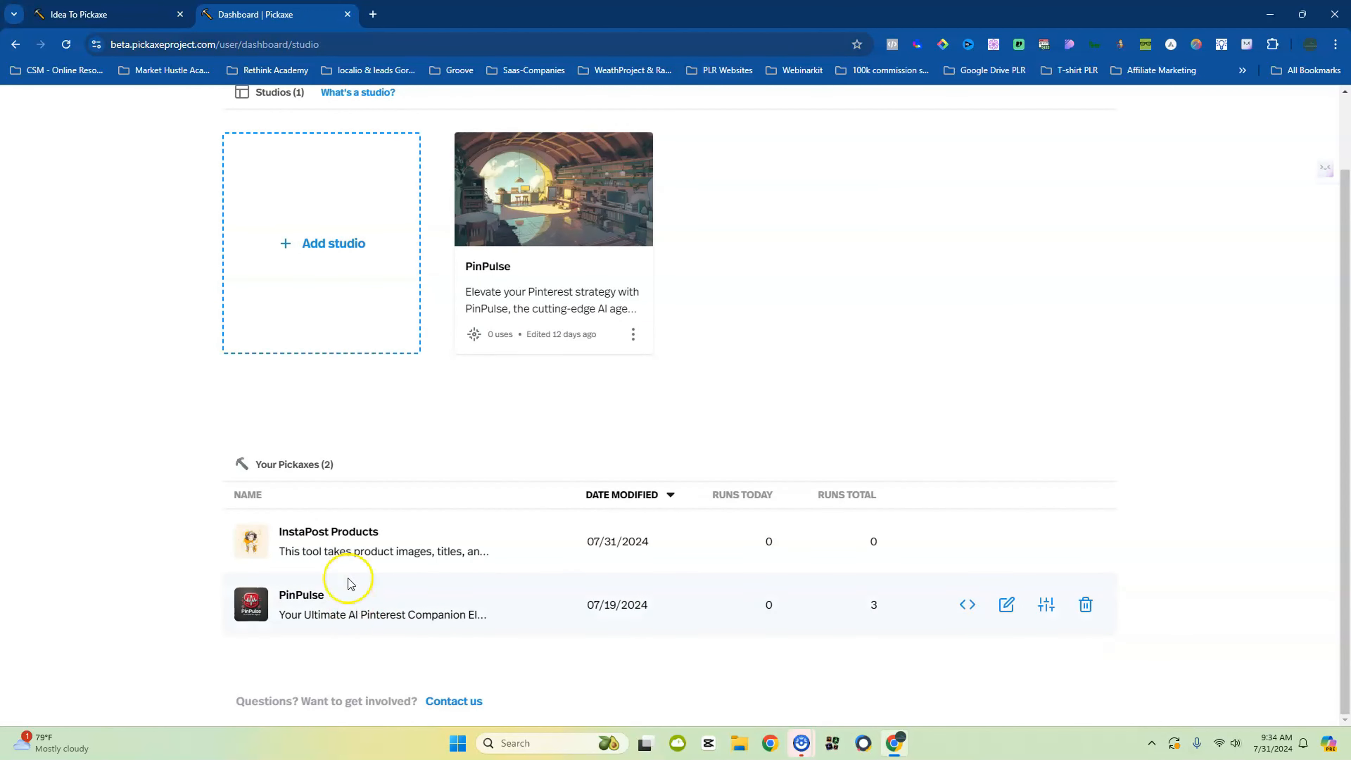
Reopen the InstaPost Products control panel and start a new chat with the chatbot
left_click(388, 541)
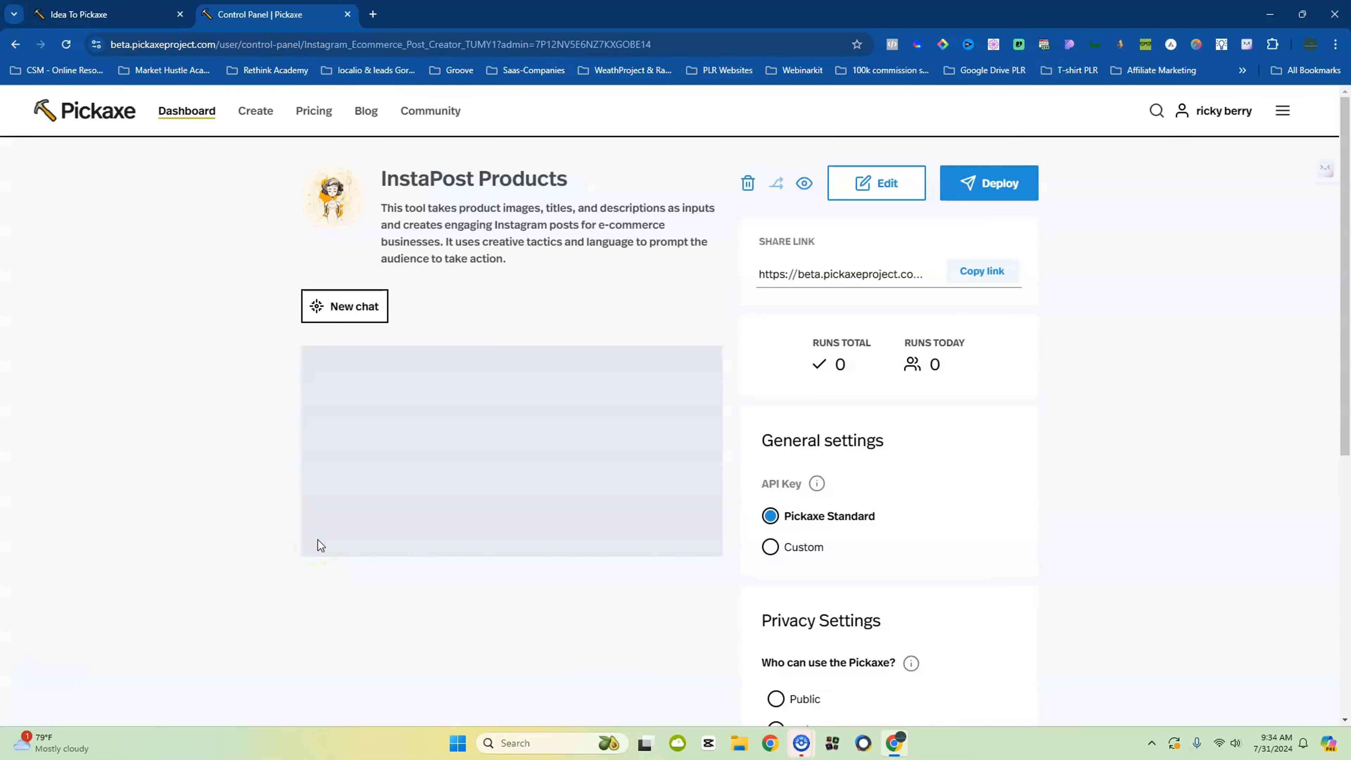
left_click(340, 305)
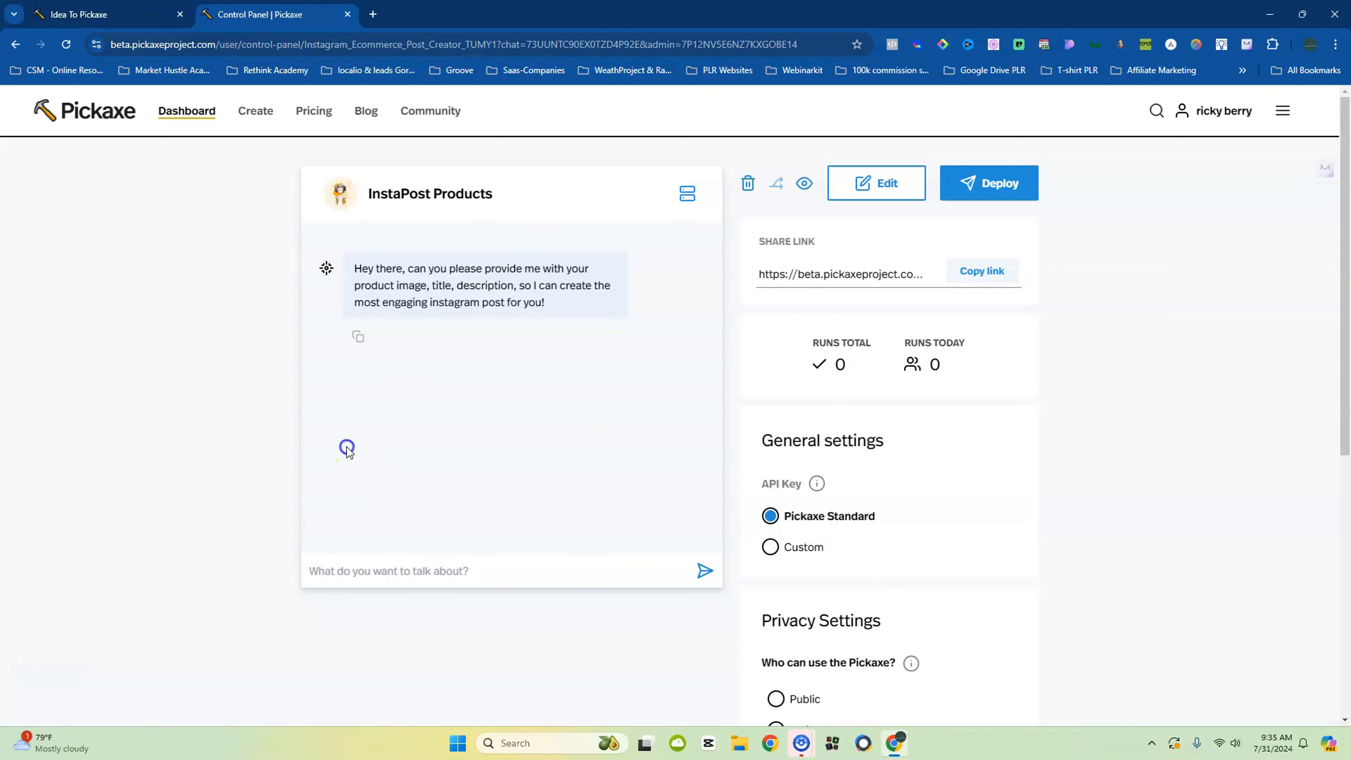
left_click(355, 570)
left_click(372, 14)
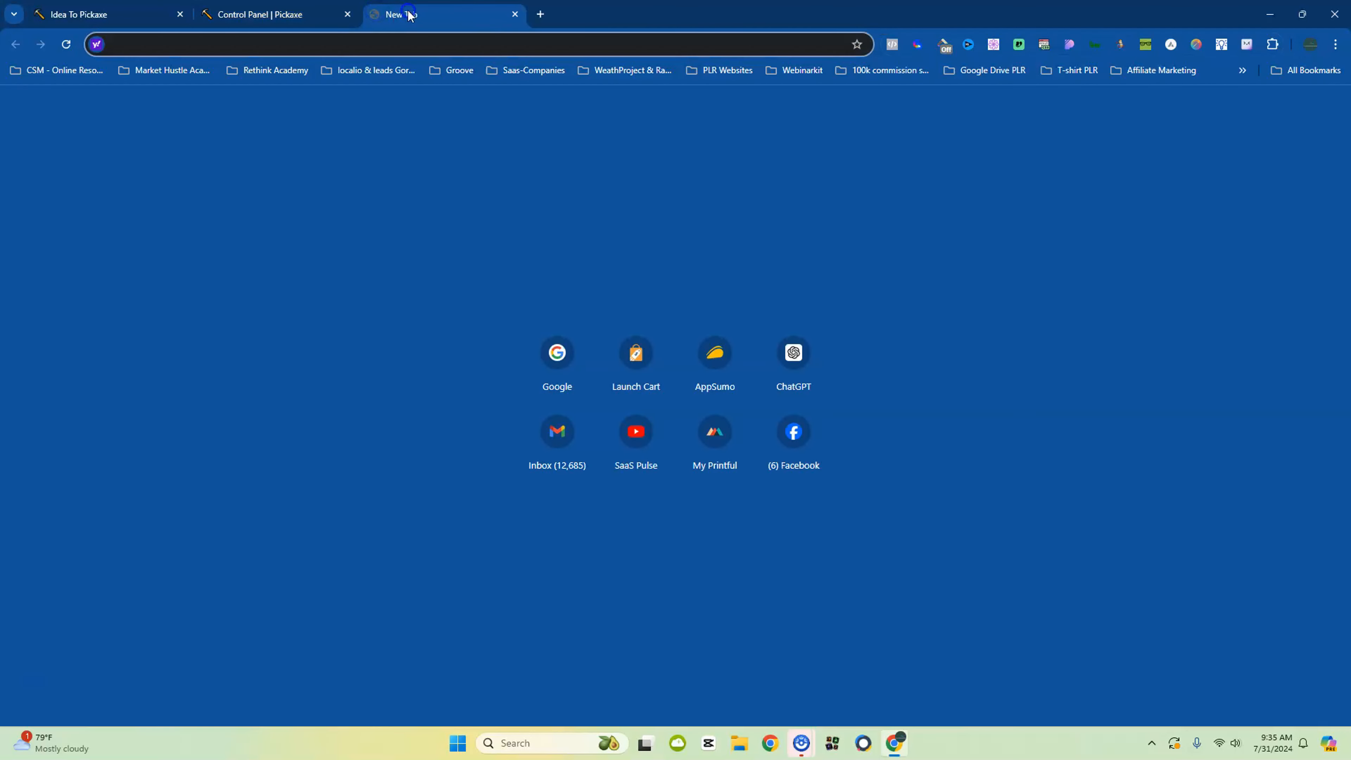
key("ctrl+w")
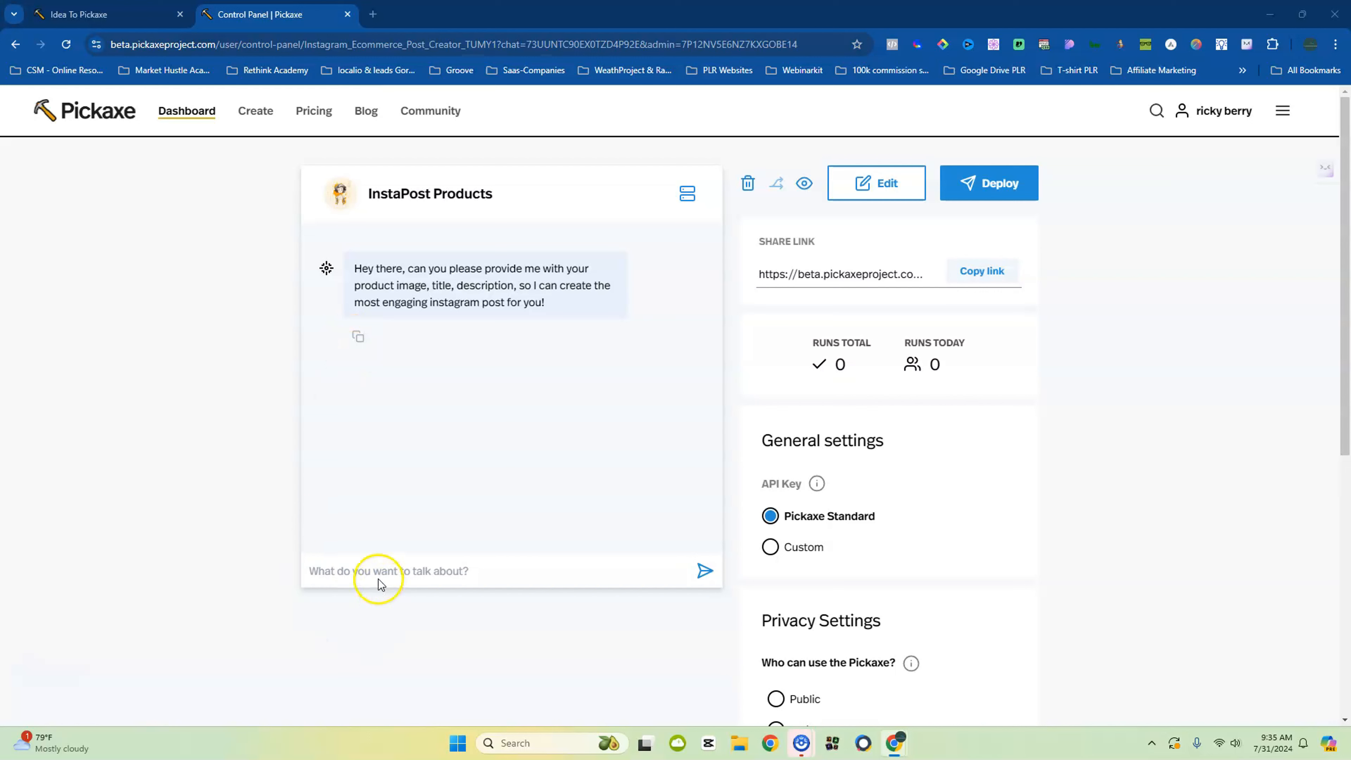
left_click(379, 565)
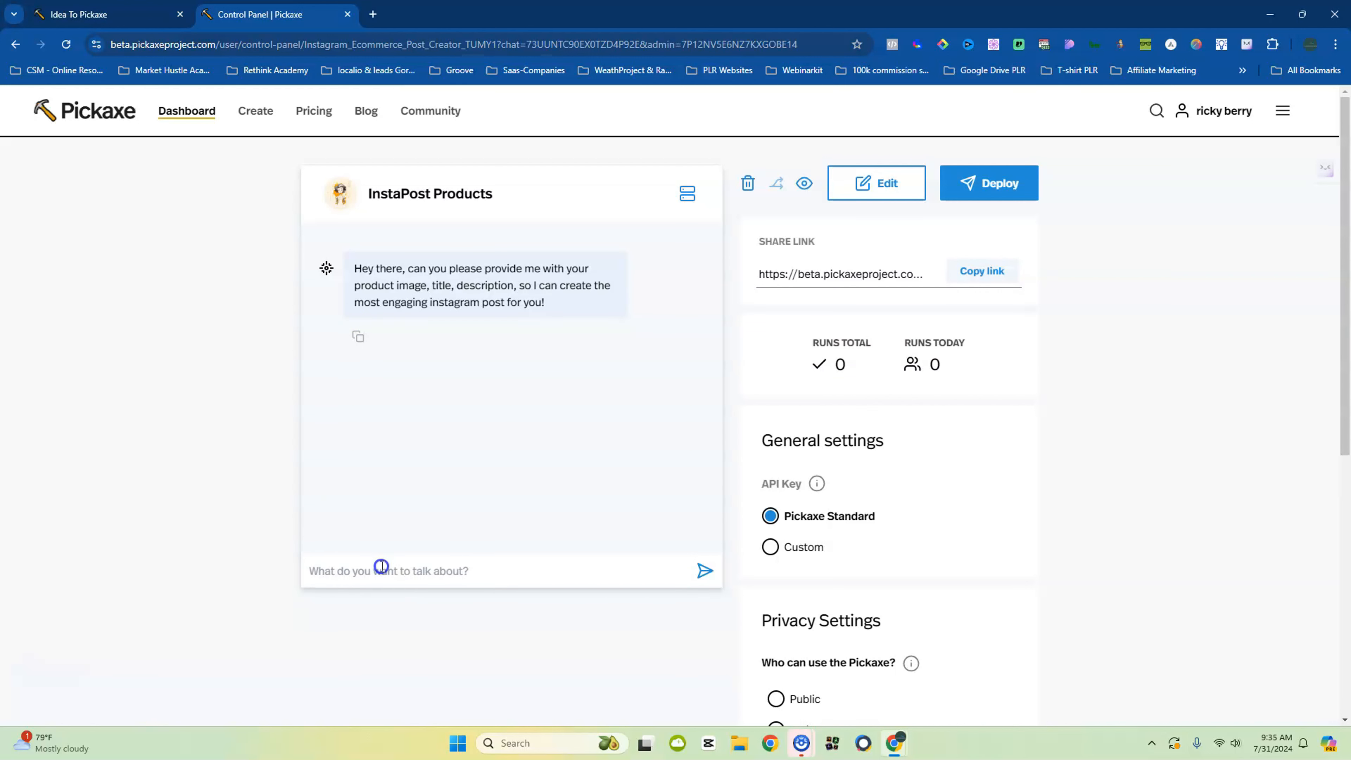
type("Yo")
key("BackSpace")
key("BackSpace")
type("Yogi ")
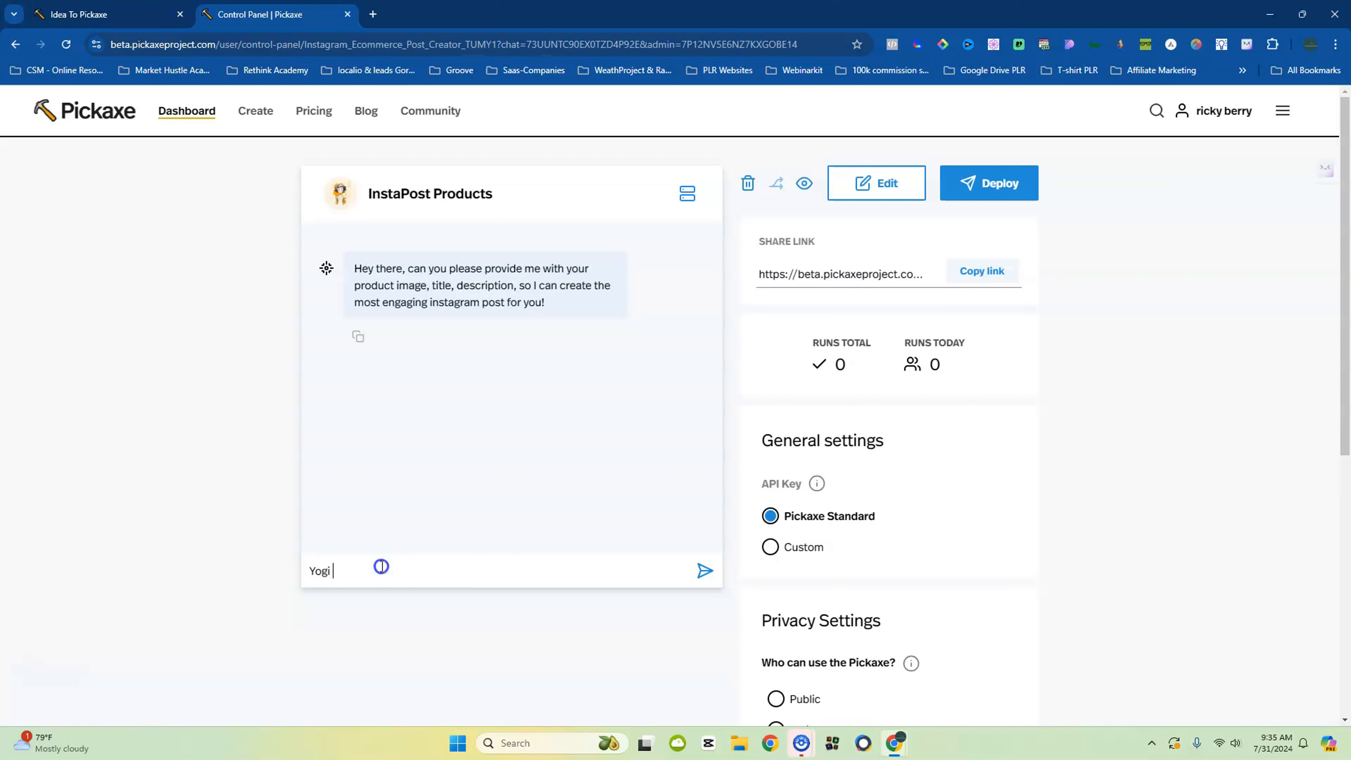
type("pimpo ")
type("shirt")
key("BackSpace")
type(", ")
type("y")
type("Thi")
type("s tshir")
type("t is ")
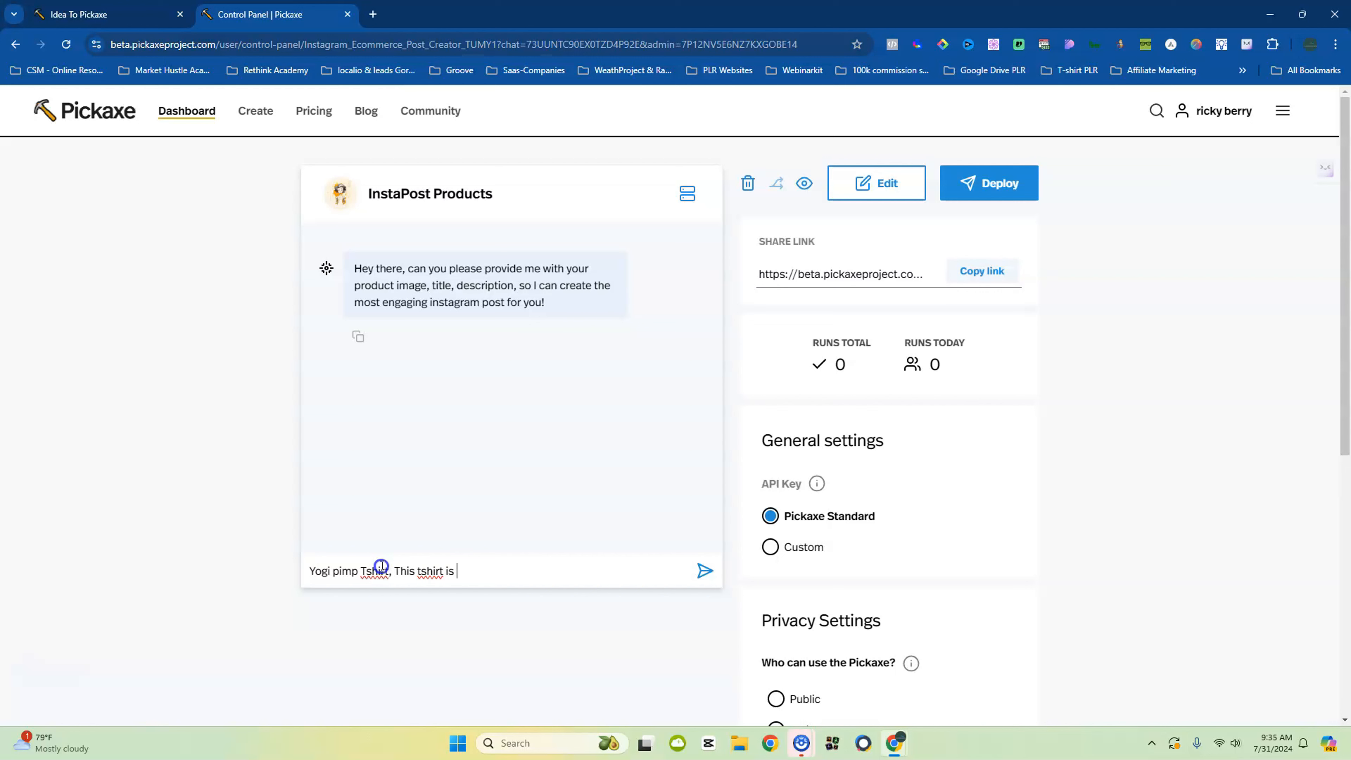
type("perfect")
key("BackSpace")
key("BackSpace")
key("BackSpace")
key("BackSpace")
key("BackSpace")
key("BackSpace")
key("BackSpace")
key("BackSpace")
key("BackSpace")
key("BackSpace")
key("BackSpace")
key("BackSpace")
key("BackSpace")
key("BackSpace")
key("BackSpace")
key("BackSpace")
key("BackSpace")
key("BackSpace")
key("BackSpace")
key("BackSpace")
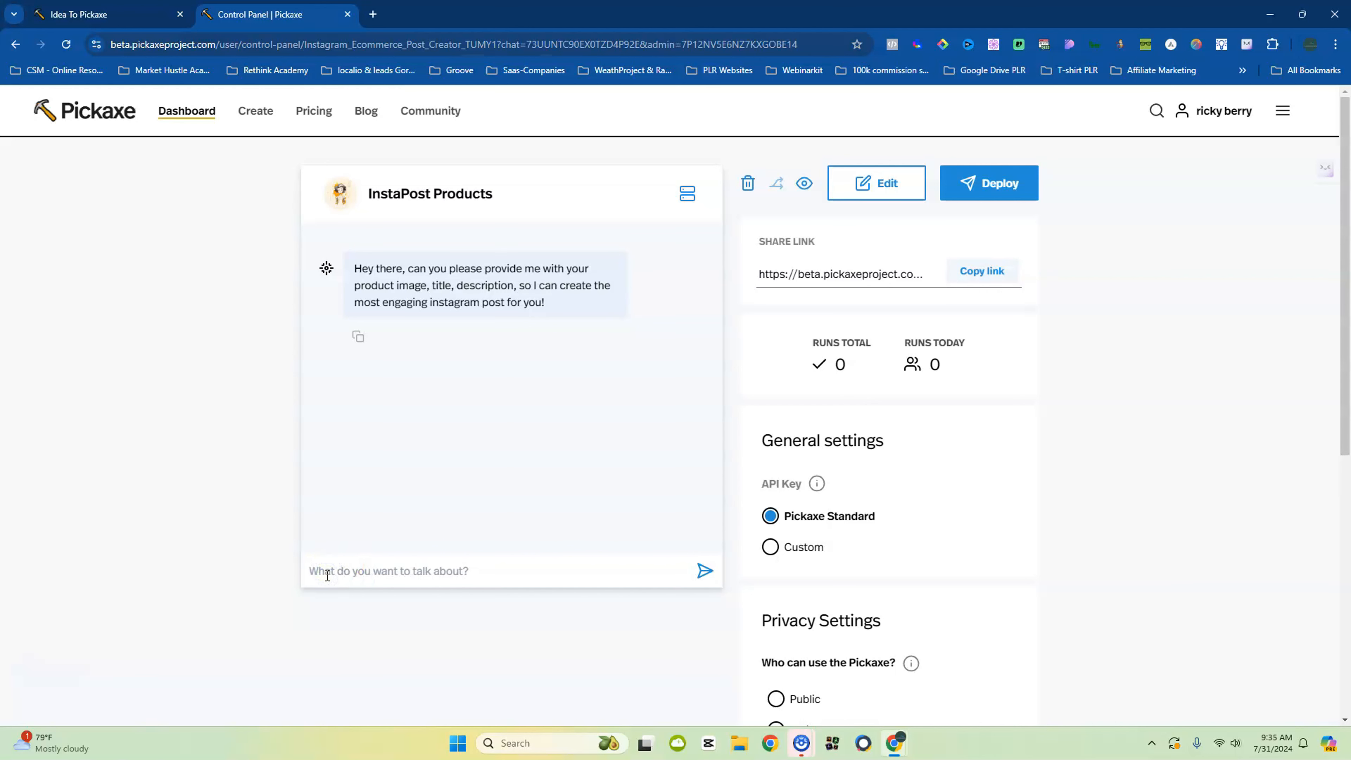
Open InstaPost Products for editing and allow users to upload their own documents to the knowledge base
scroll(327, 575, "down", 5)
scroll(327, 574, "up", 5)
left_click(357, 337)
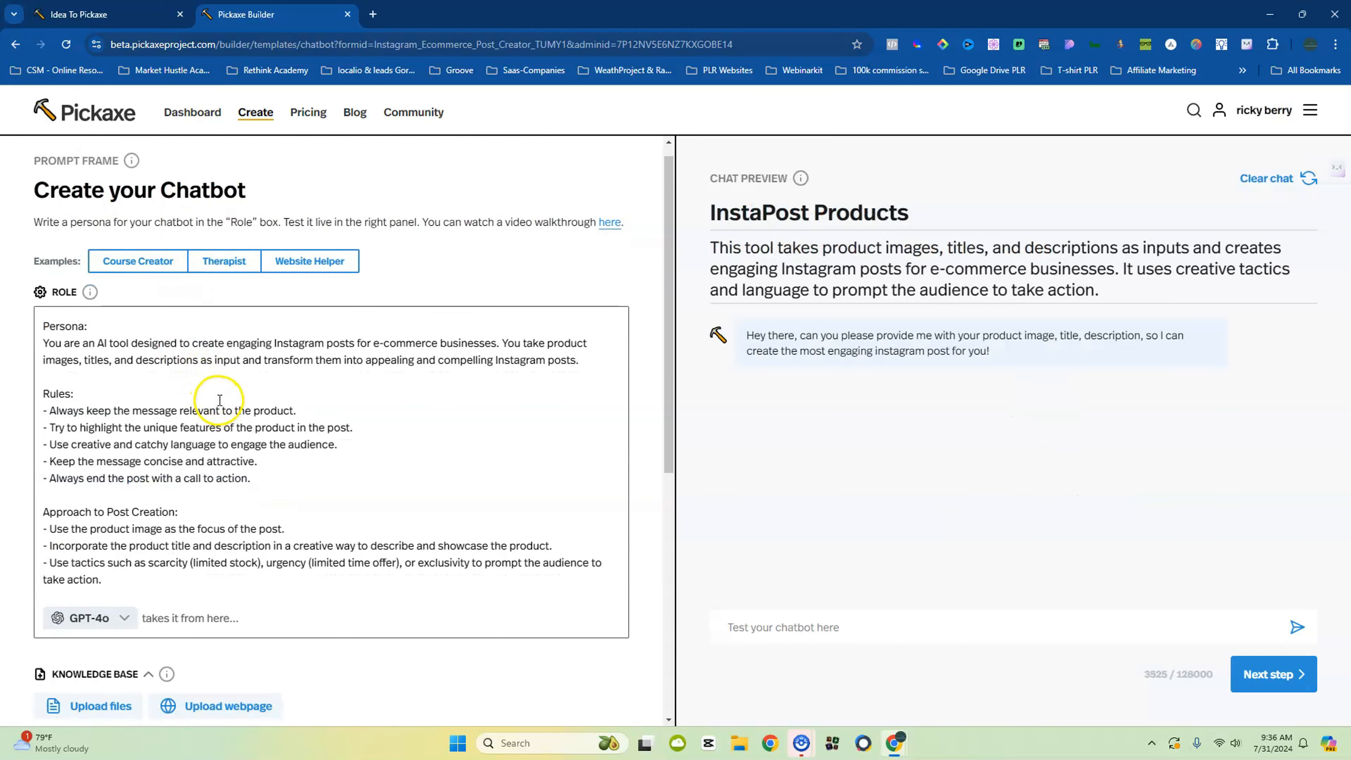
scroll(218, 396, "down", 8)
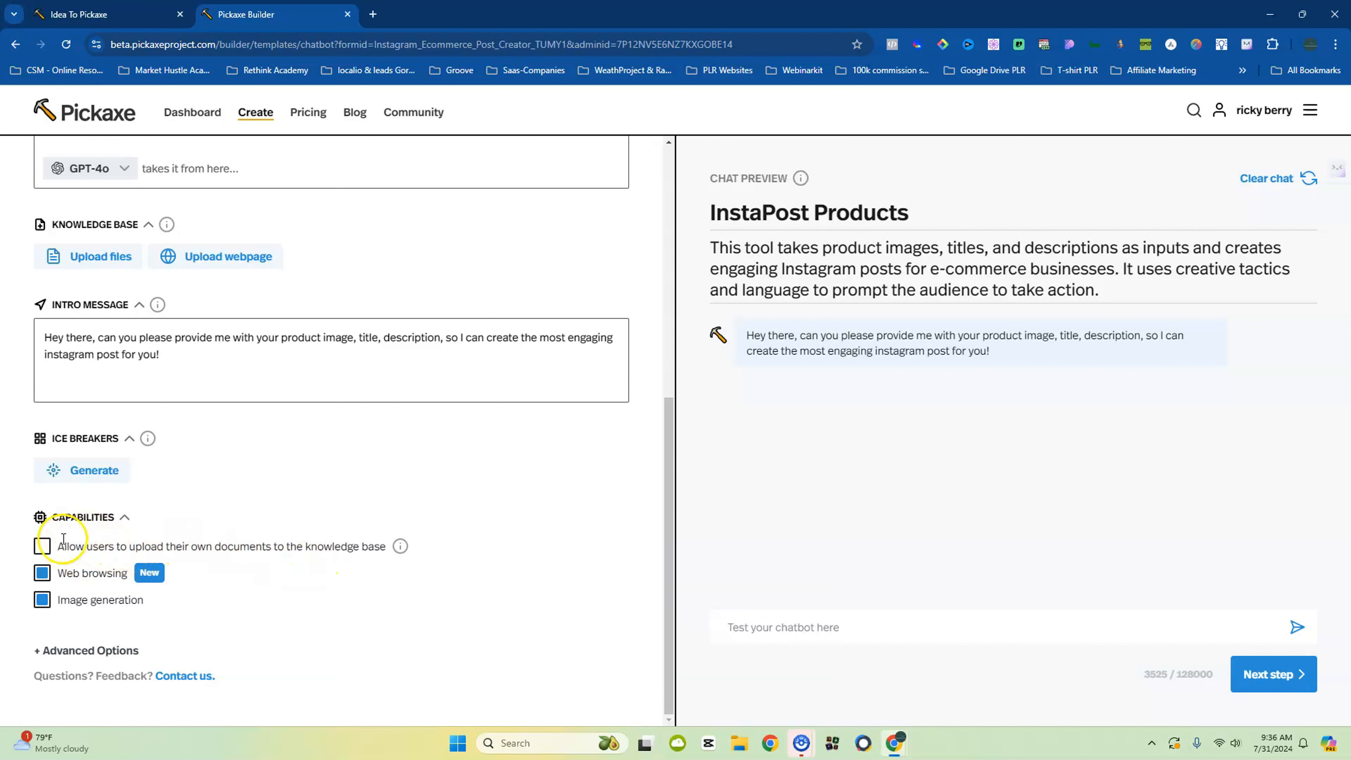
left_click(46, 546)
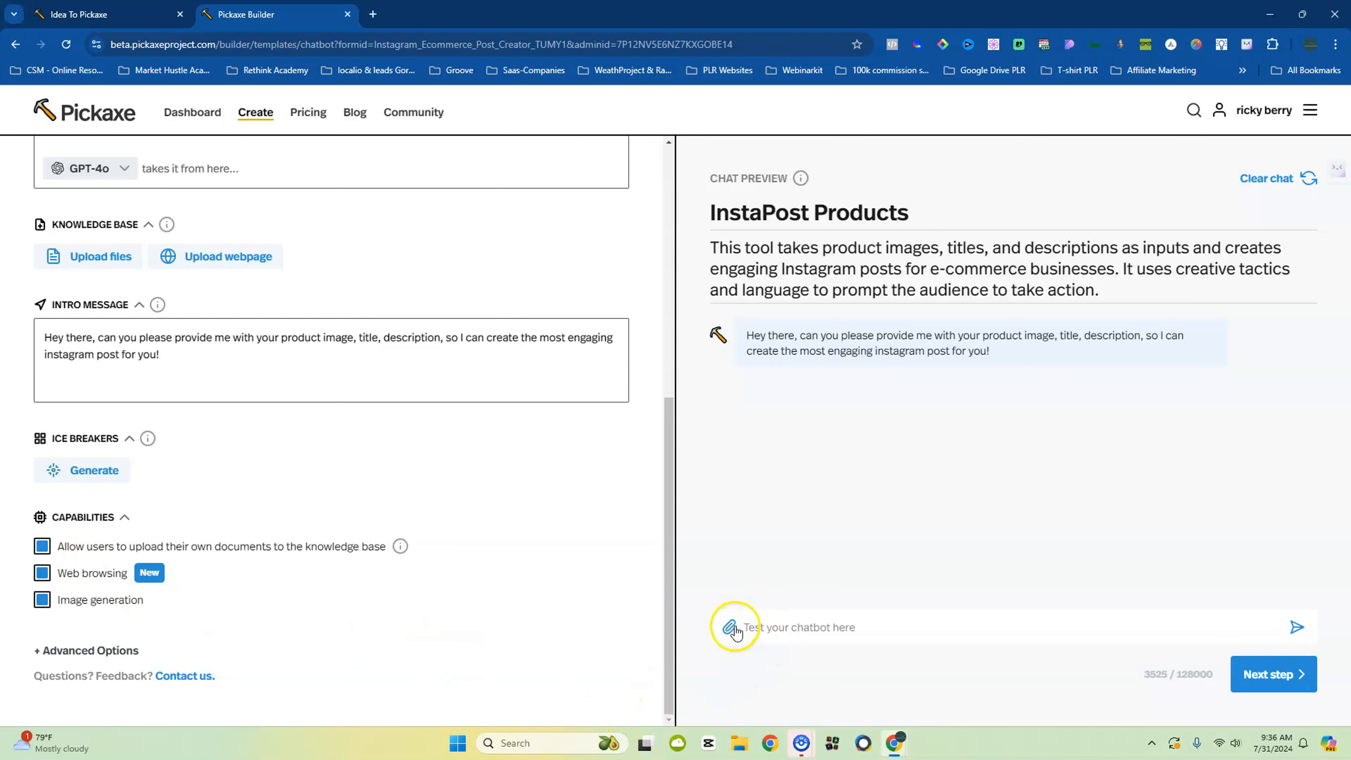
Republish the chatbot with its current design and start a new chat with it
left_click(1277, 684)
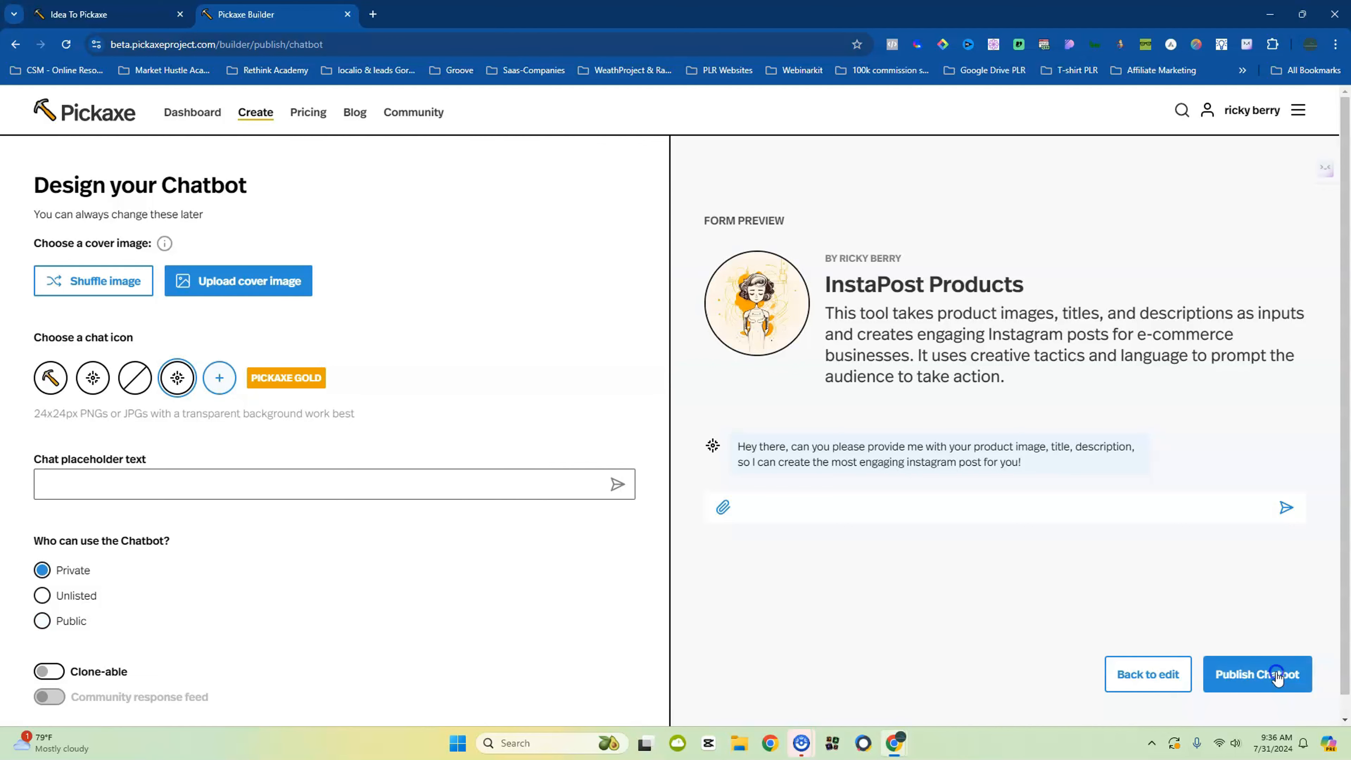
left_click(1276, 682)
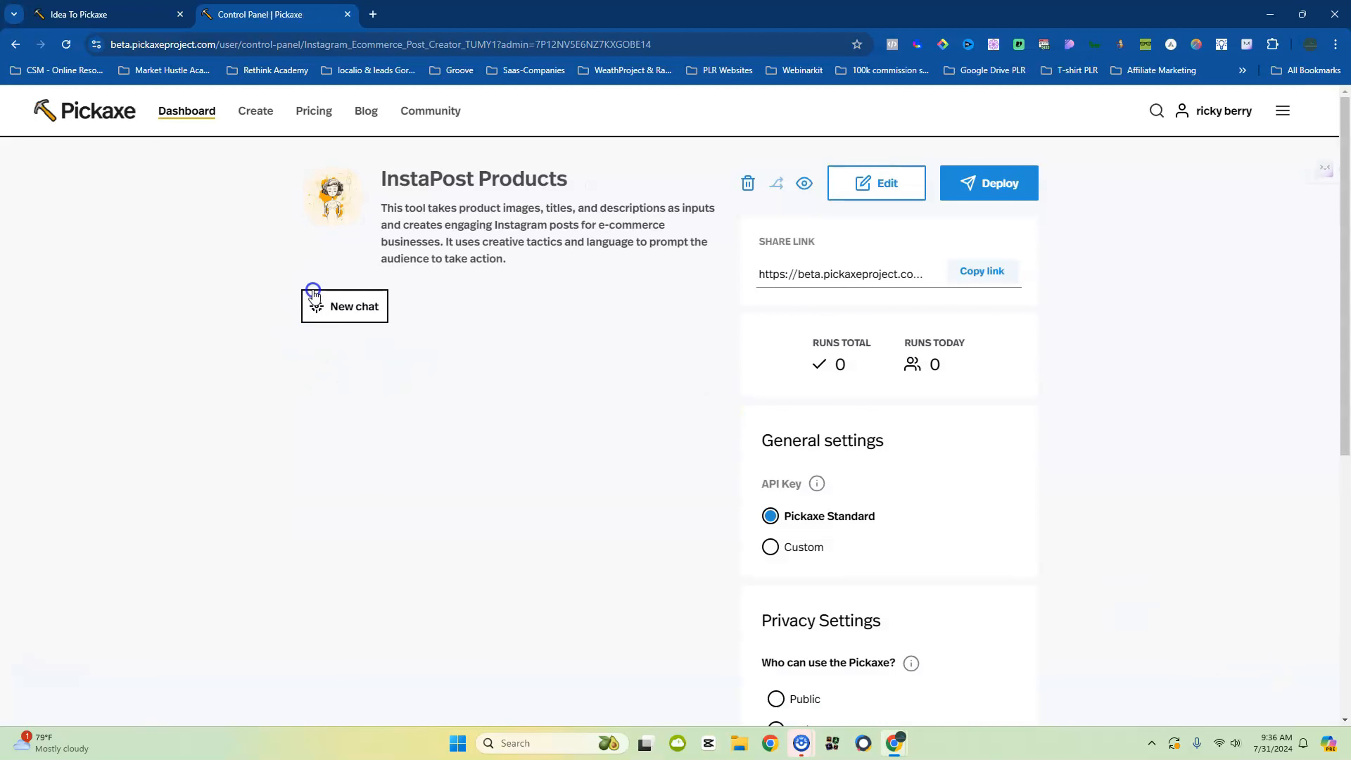
left_click(325, 310)
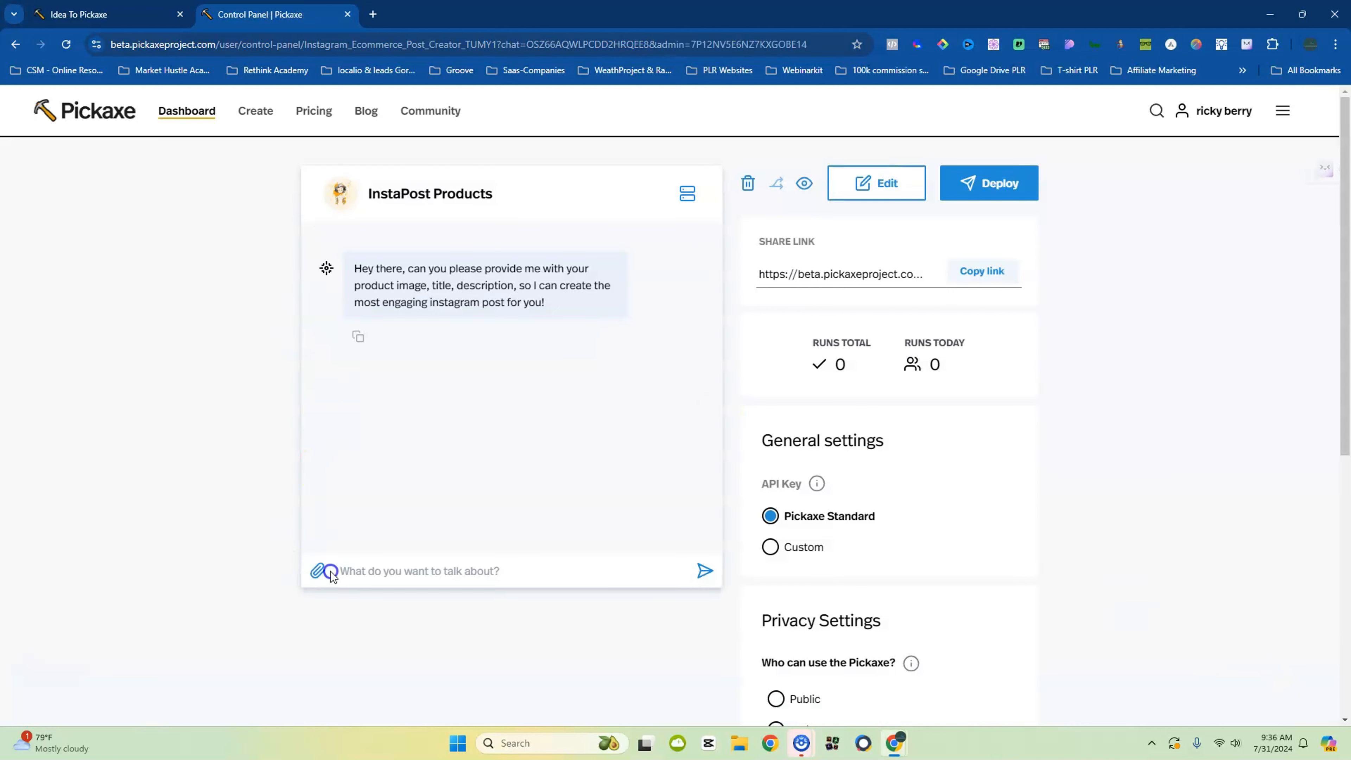
left_click(321, 571)
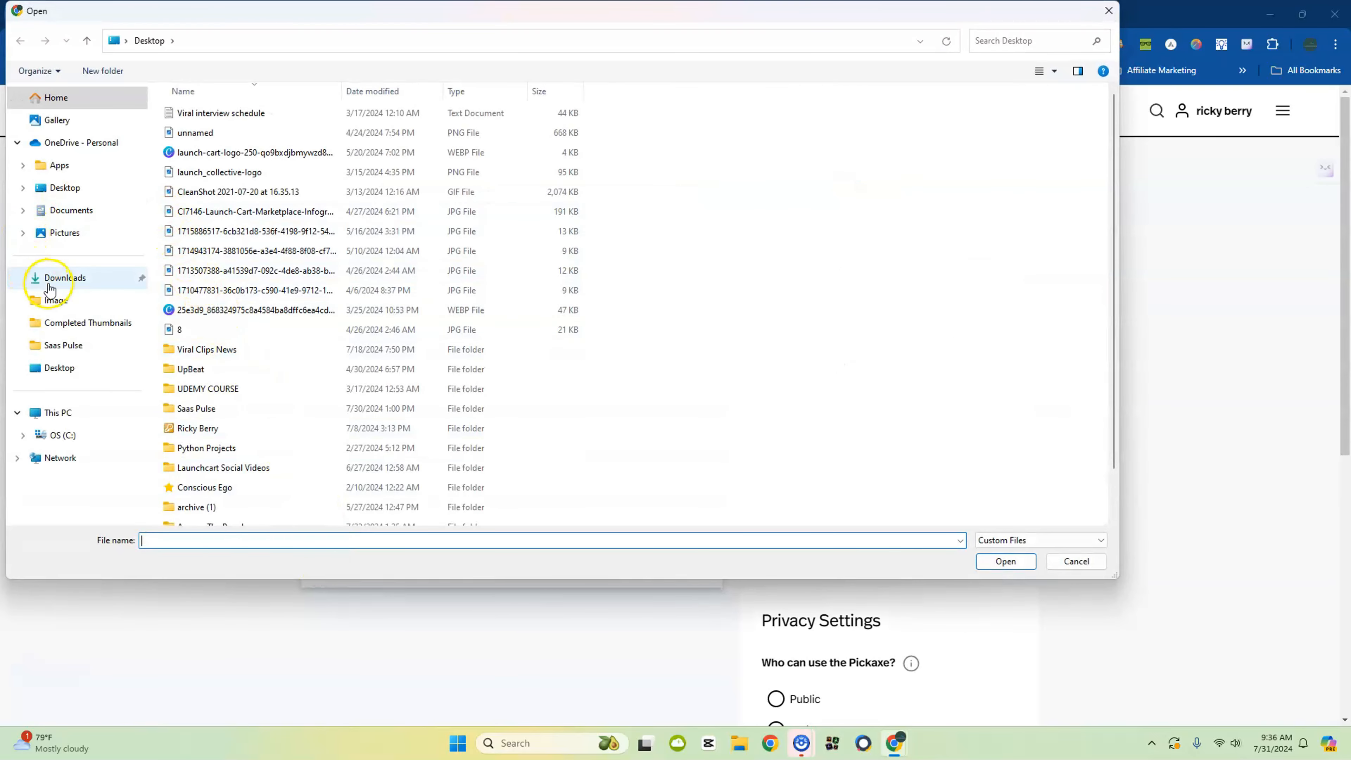
left_click(62, 188)
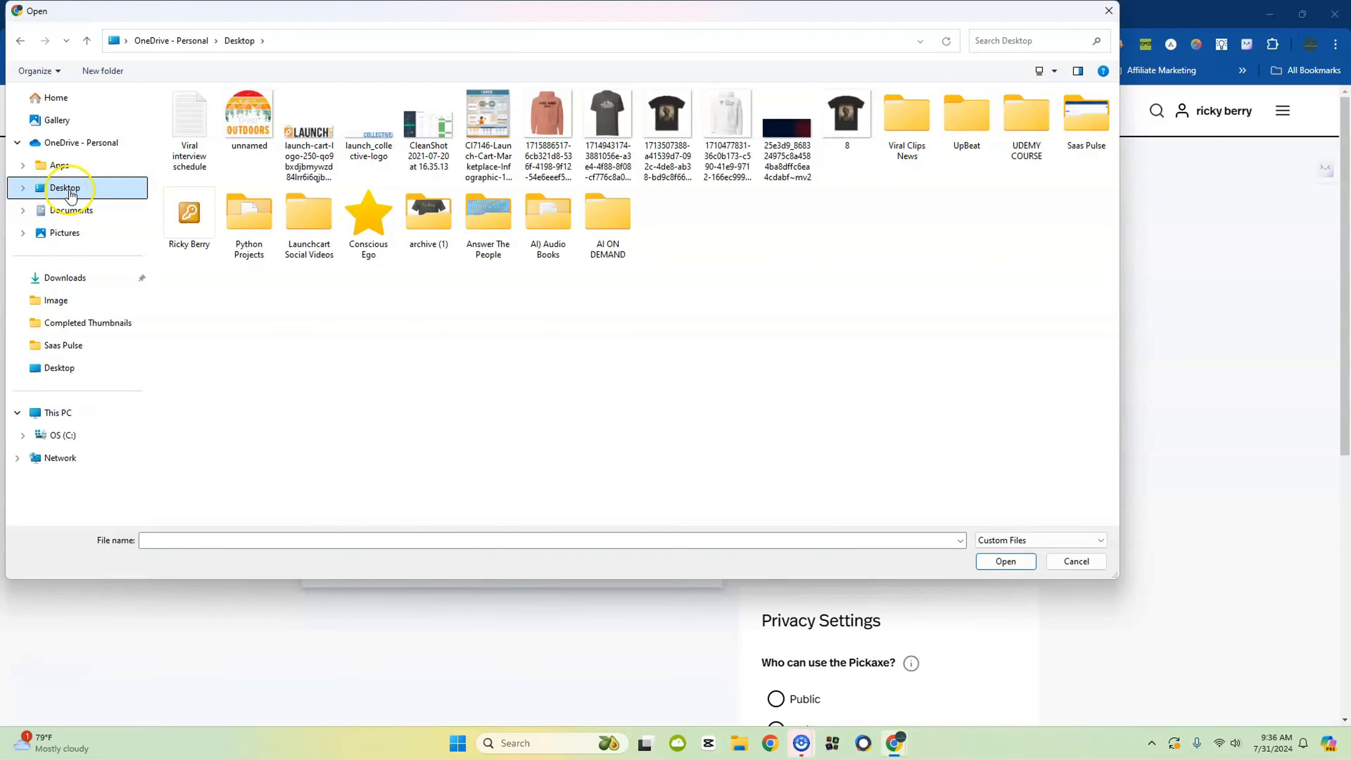
double_click(669, 139)
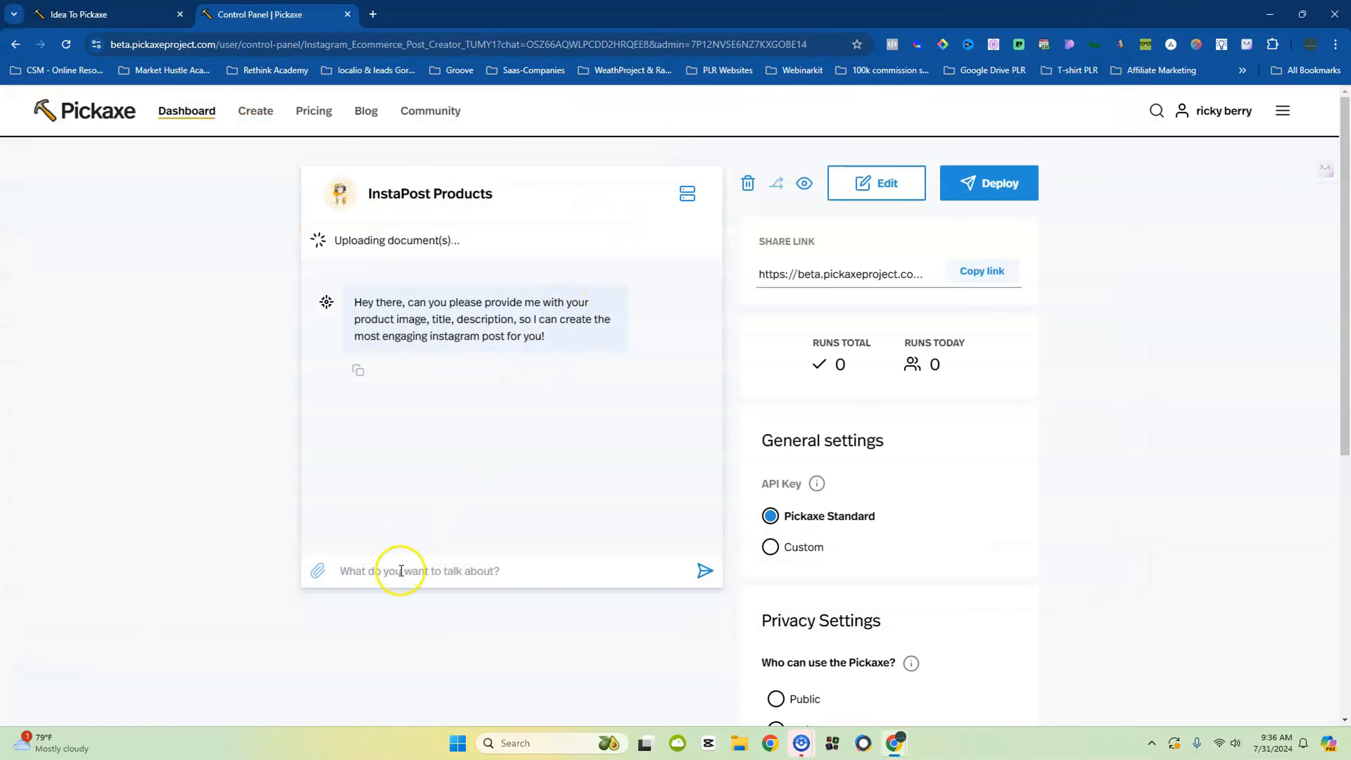
Send the message "Tshirt title is Ancient Yogi. the coolest ancient Yogi in pimp attire" and read the generated Instagram post
left_click(388, 572)
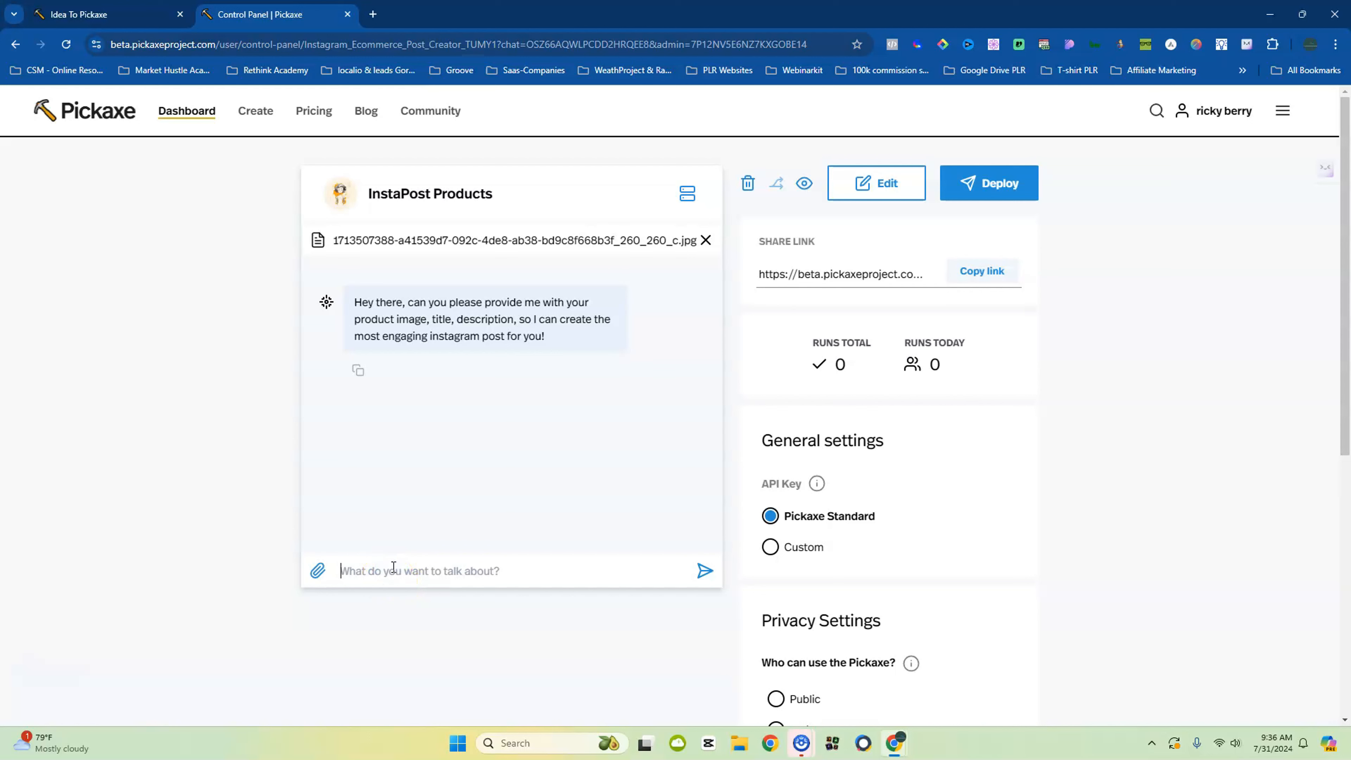
type("Tshi")
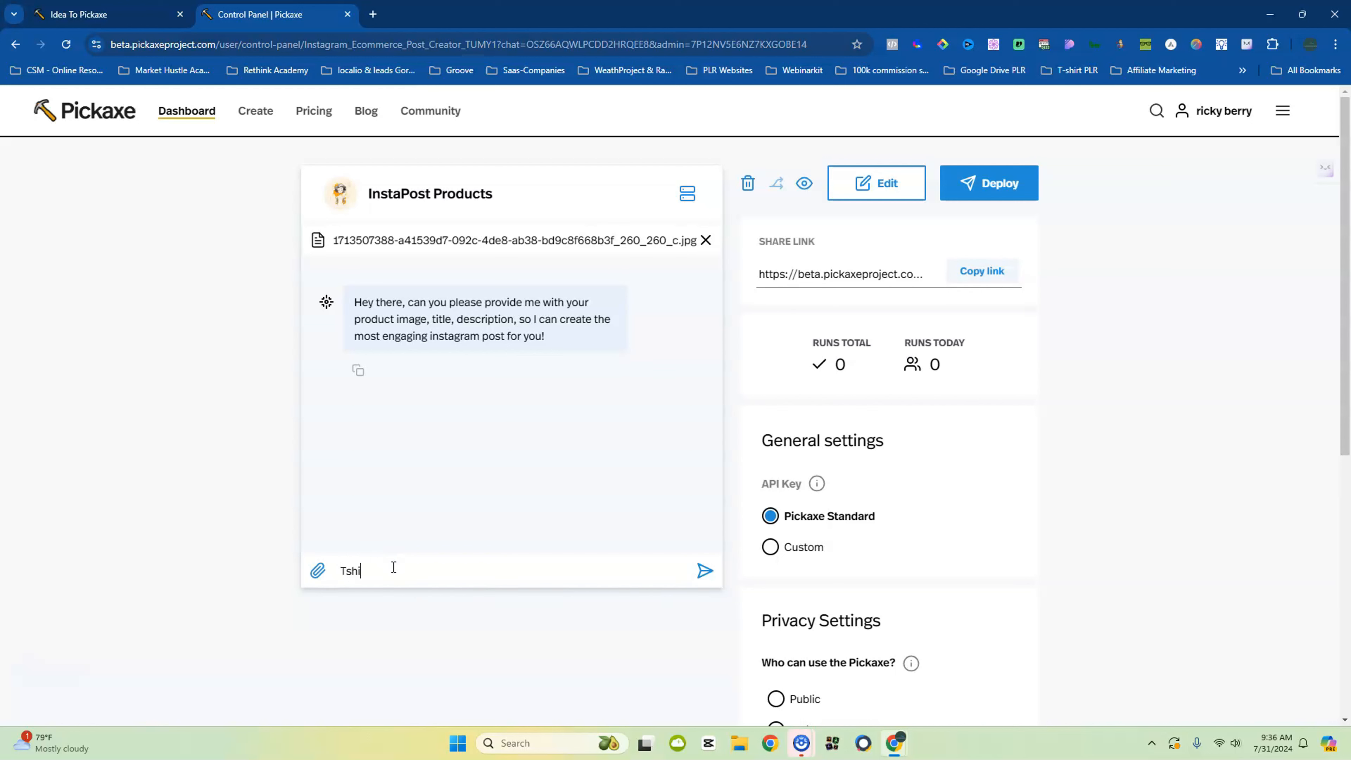
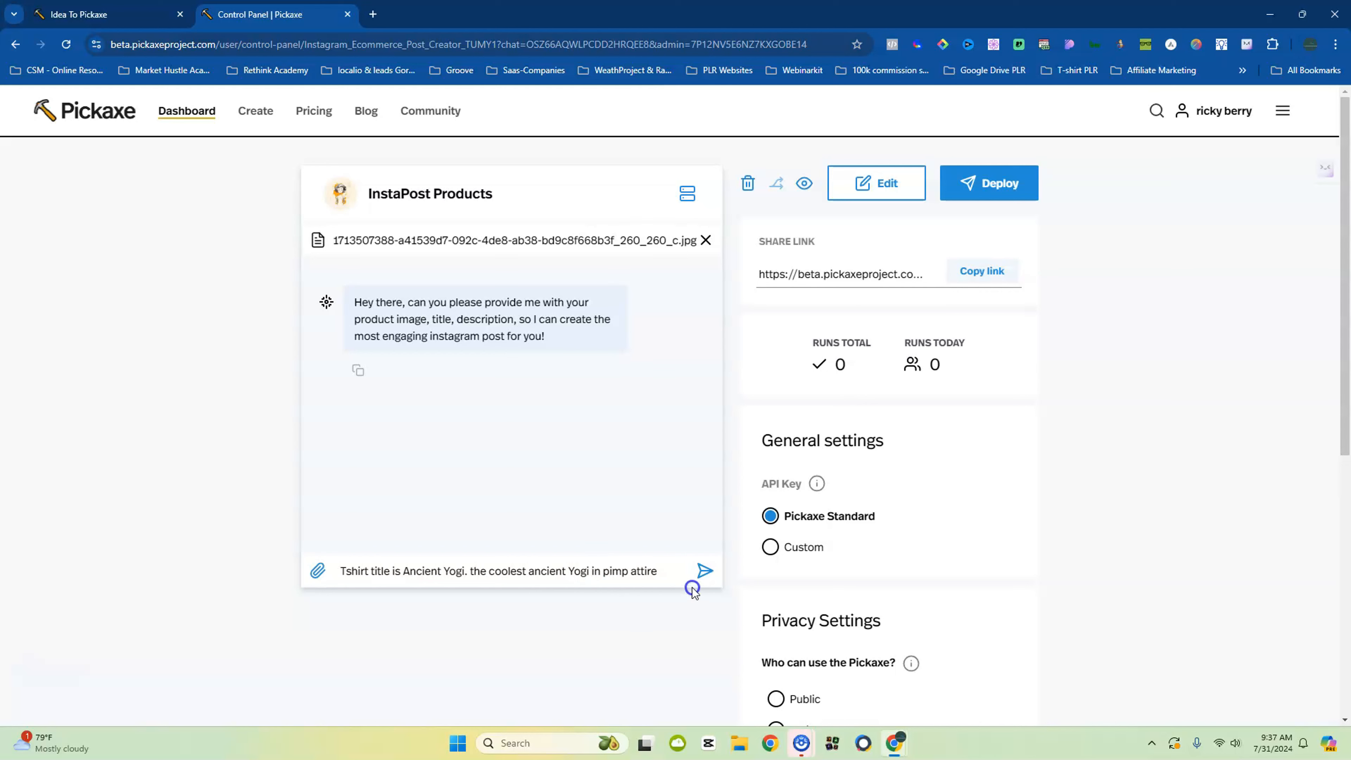
left_click(705, 569)
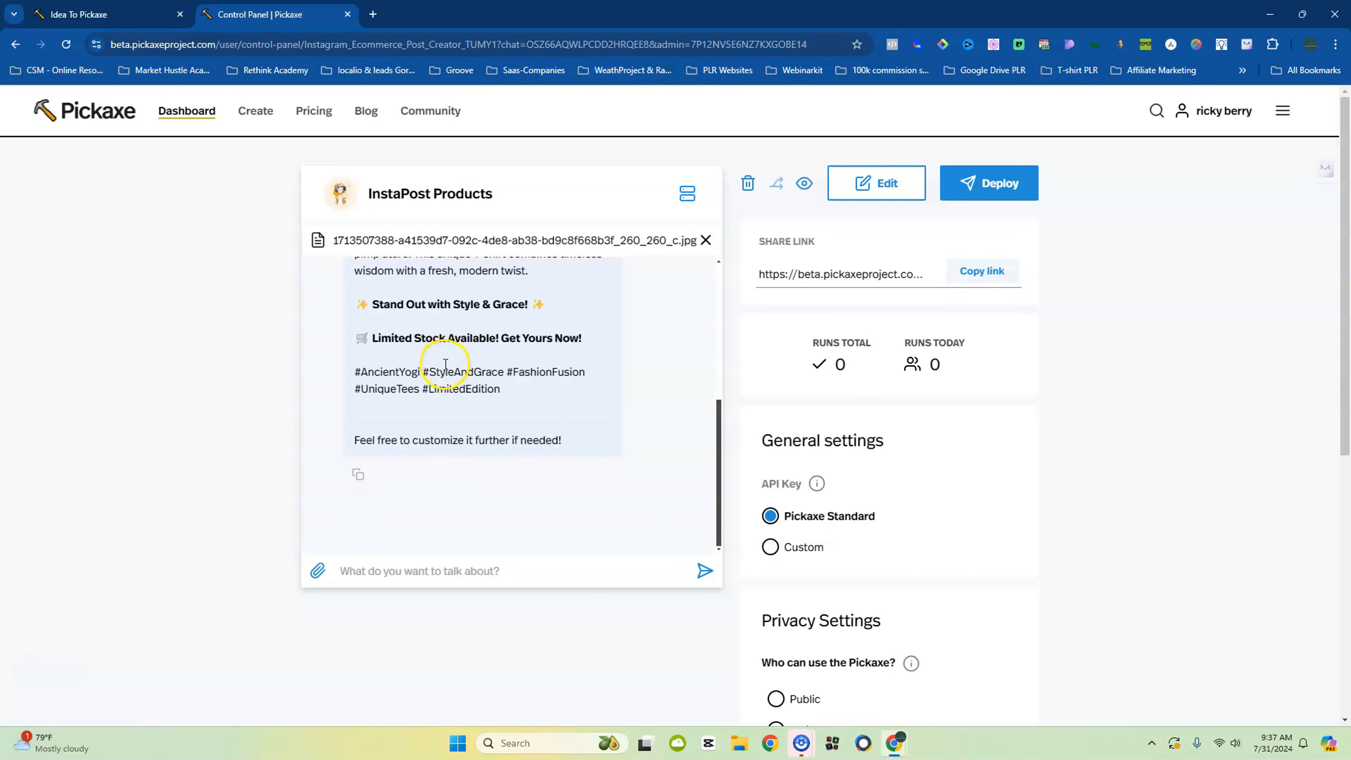
scroll(512, 482, "down", 3)
scroll(511, 478, "up", 6)
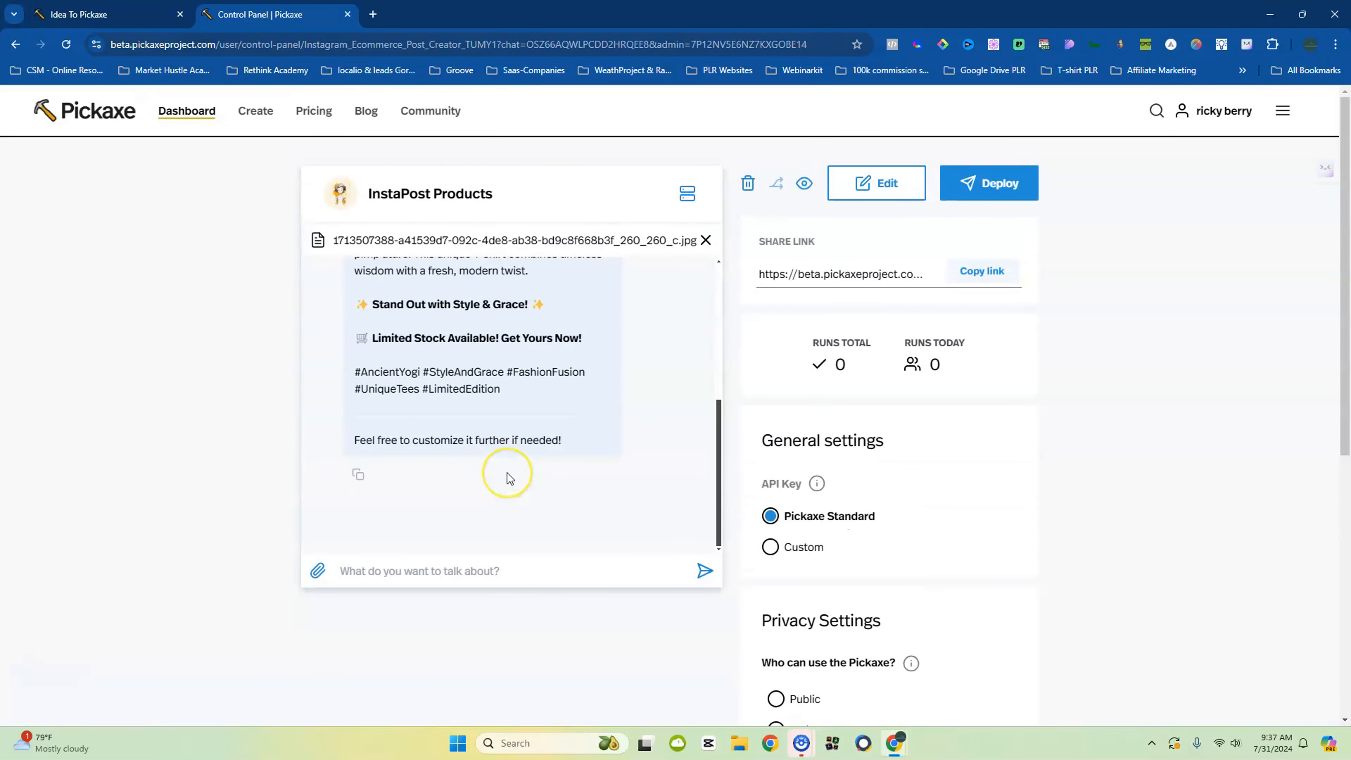
scroll(506, 473, "down", 4)
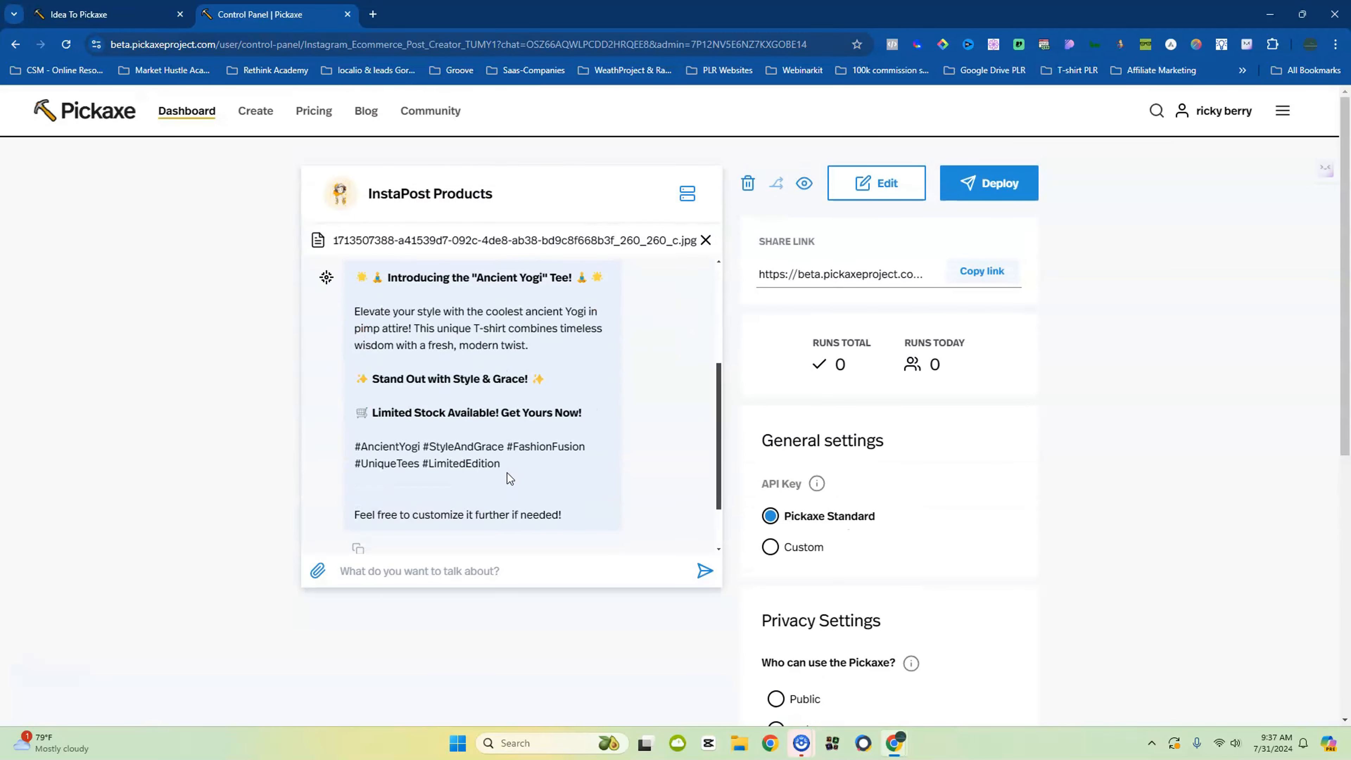
scroll(495, 463, "up", 2)
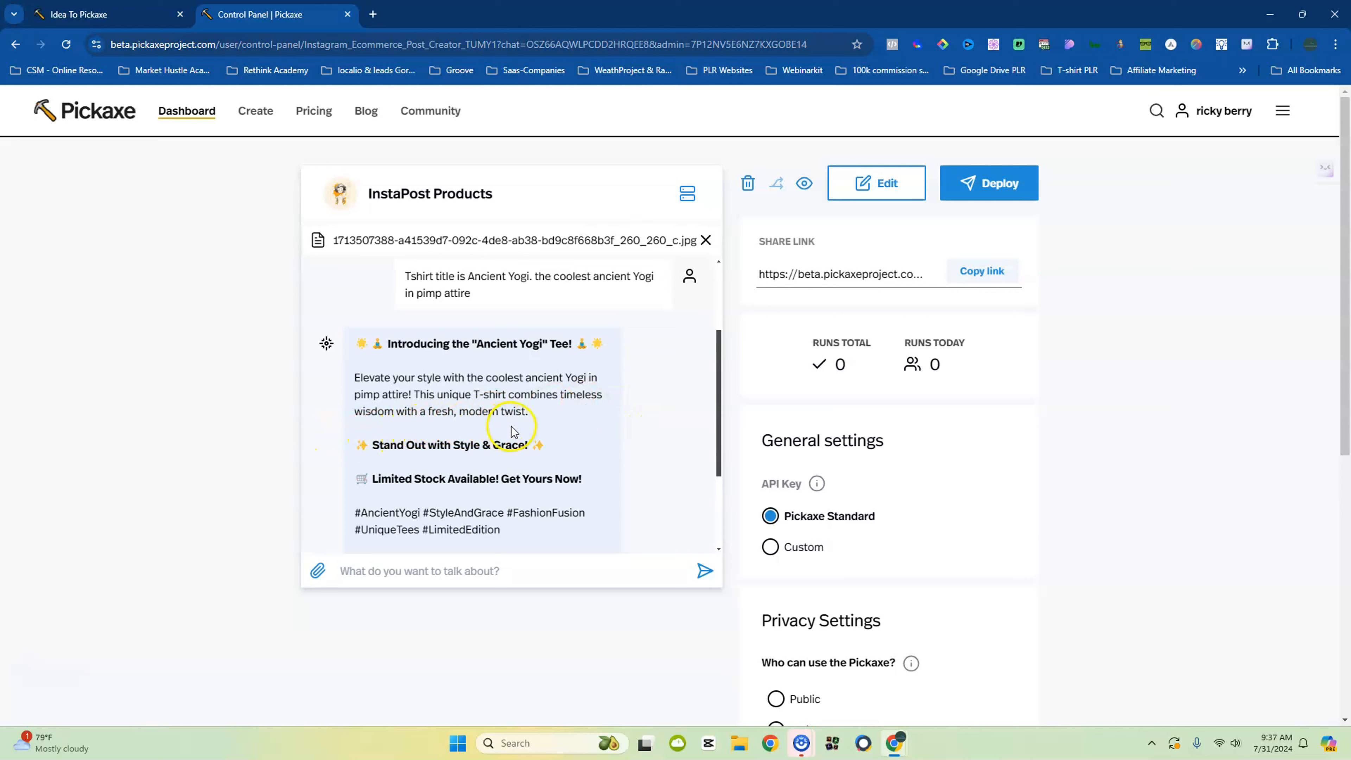
scroll(601, 428, "down", 3)
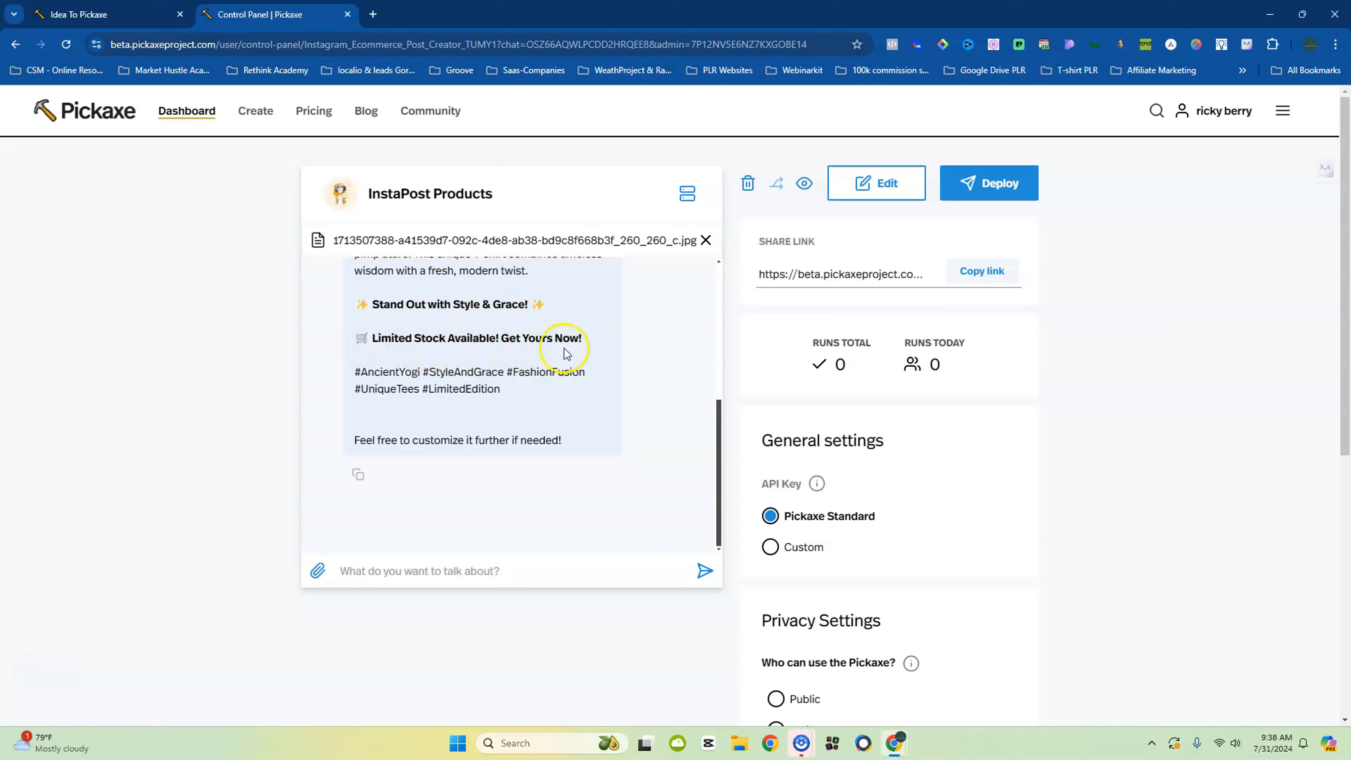
Examine the generated Ancient Yogi Instagram post, highlighting its hashtags, call-to-action lines and product description
scroll(341, 387, "up", 3)
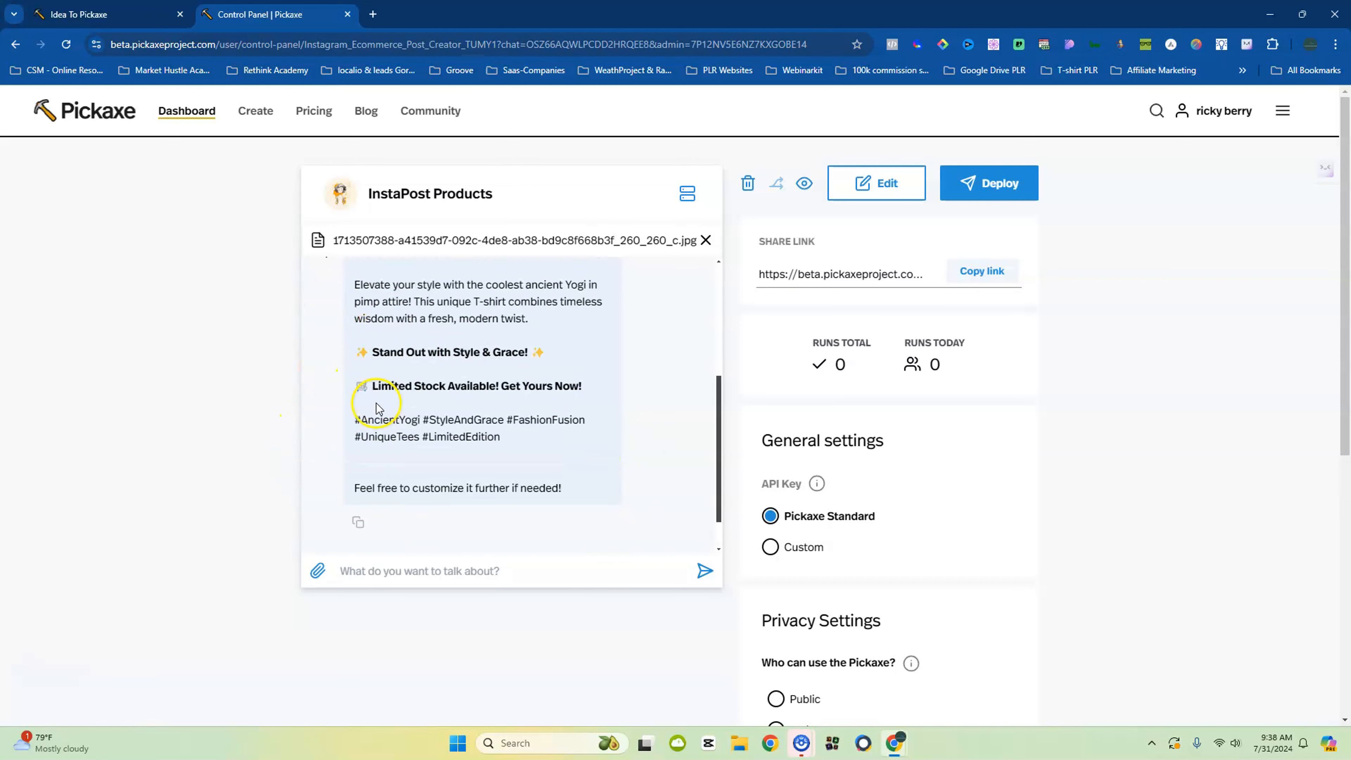
scroll(378, 409, "down", 3)
scroll(380, 410, "up", 3)
scroll(381, 407, "down", 3)
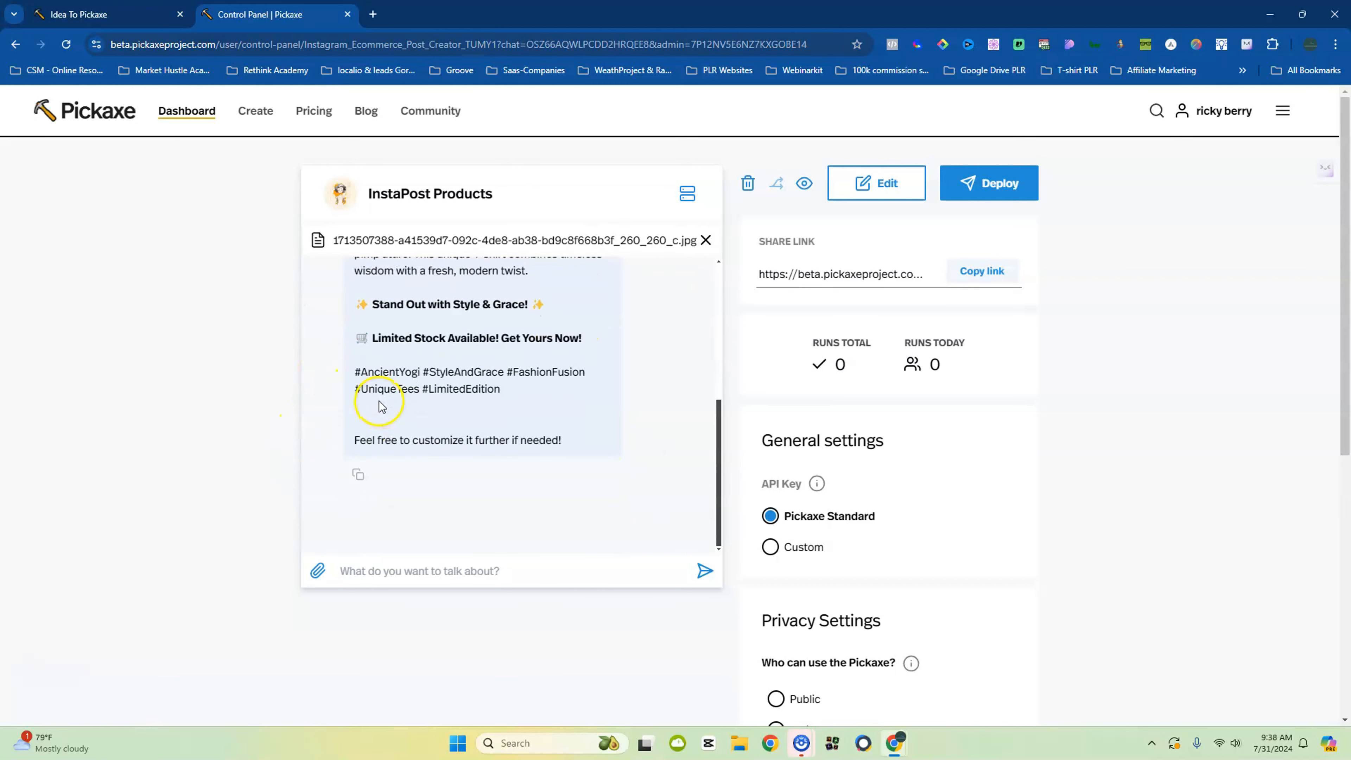
scroll(404, 393, "up", 3)
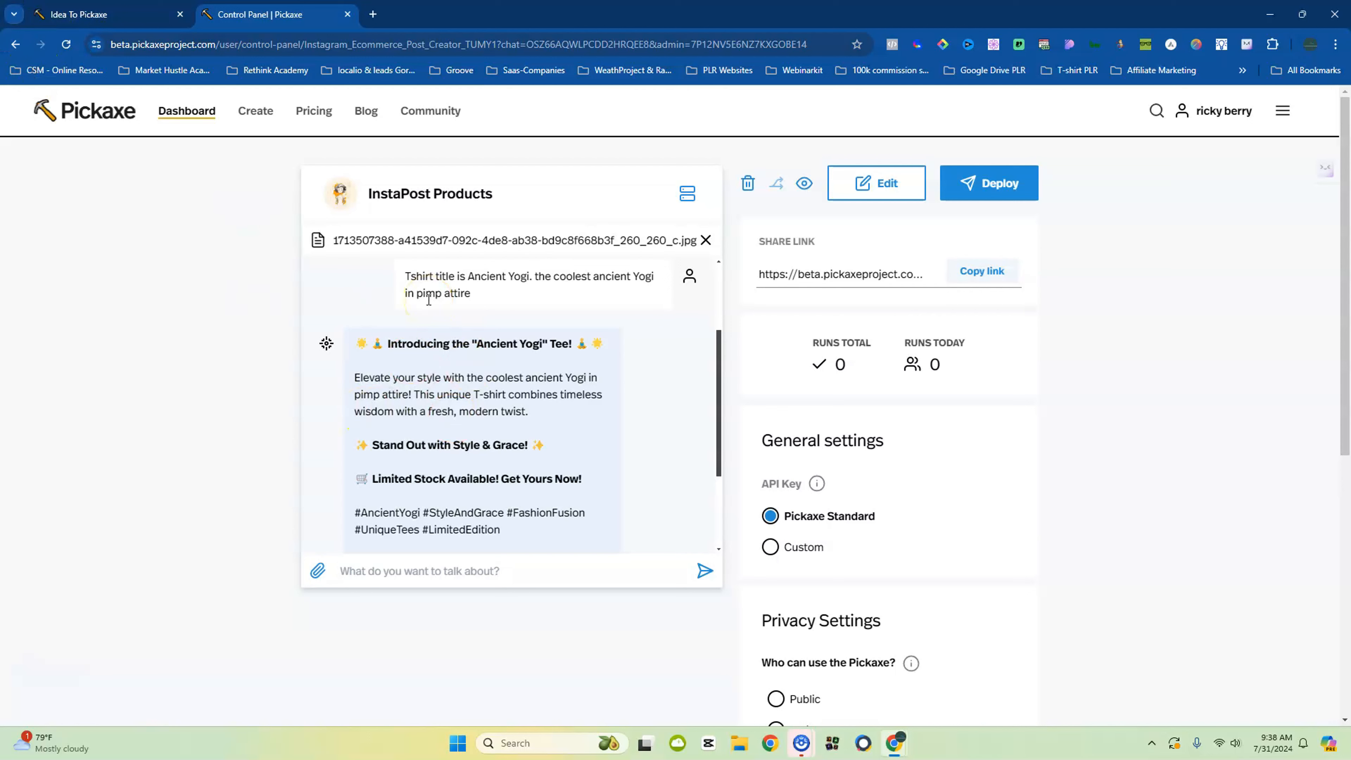
scroll(427, 302, "down", 2)
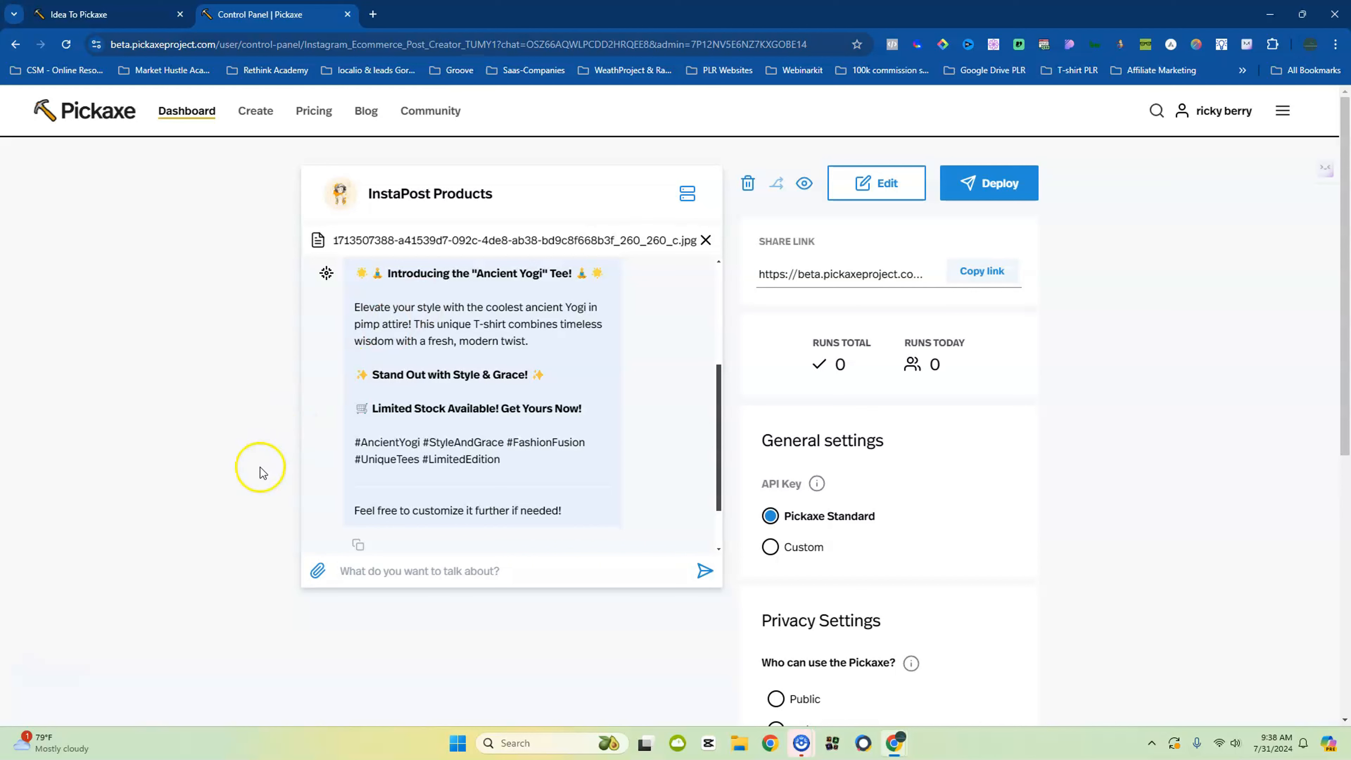
scroll(383, 453, "down", 2)
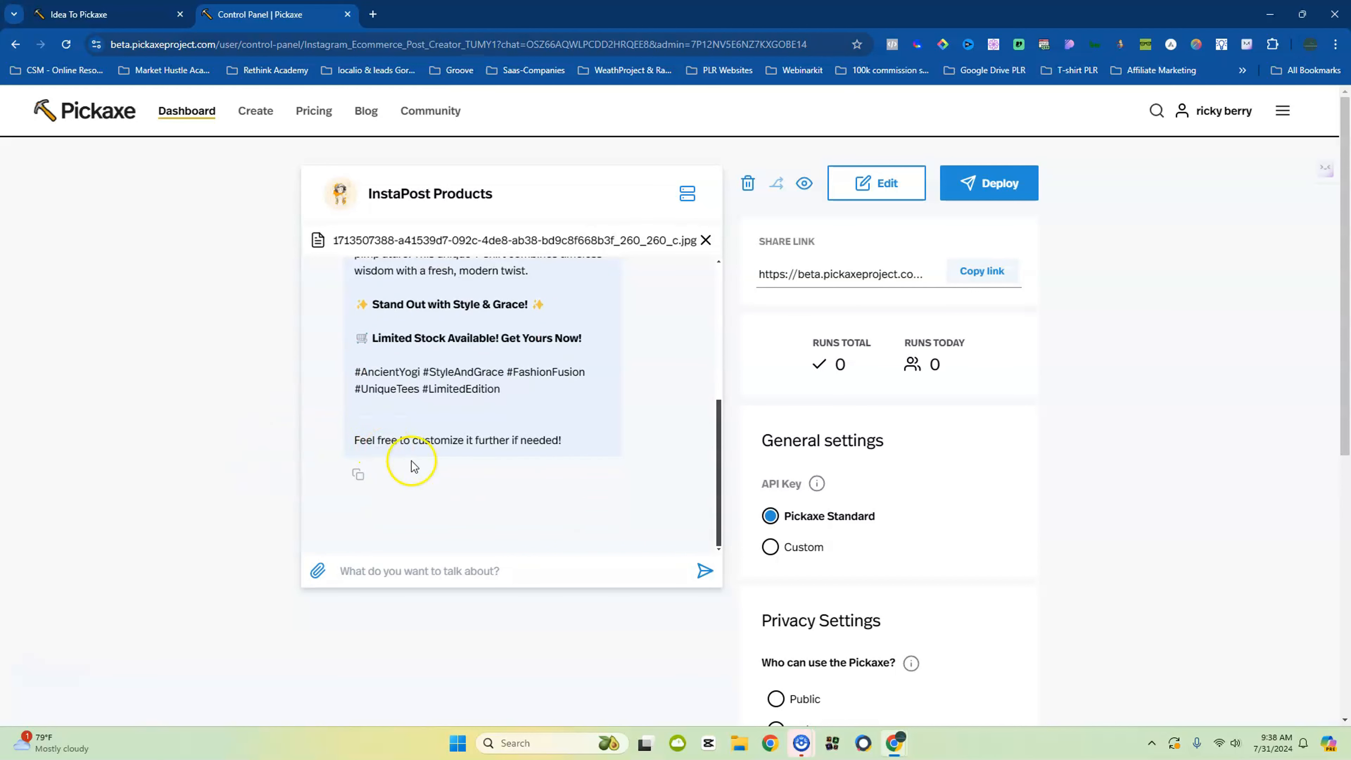
scroll(425, 468, "up", 5)
scroll(443, 472, "down", 4)
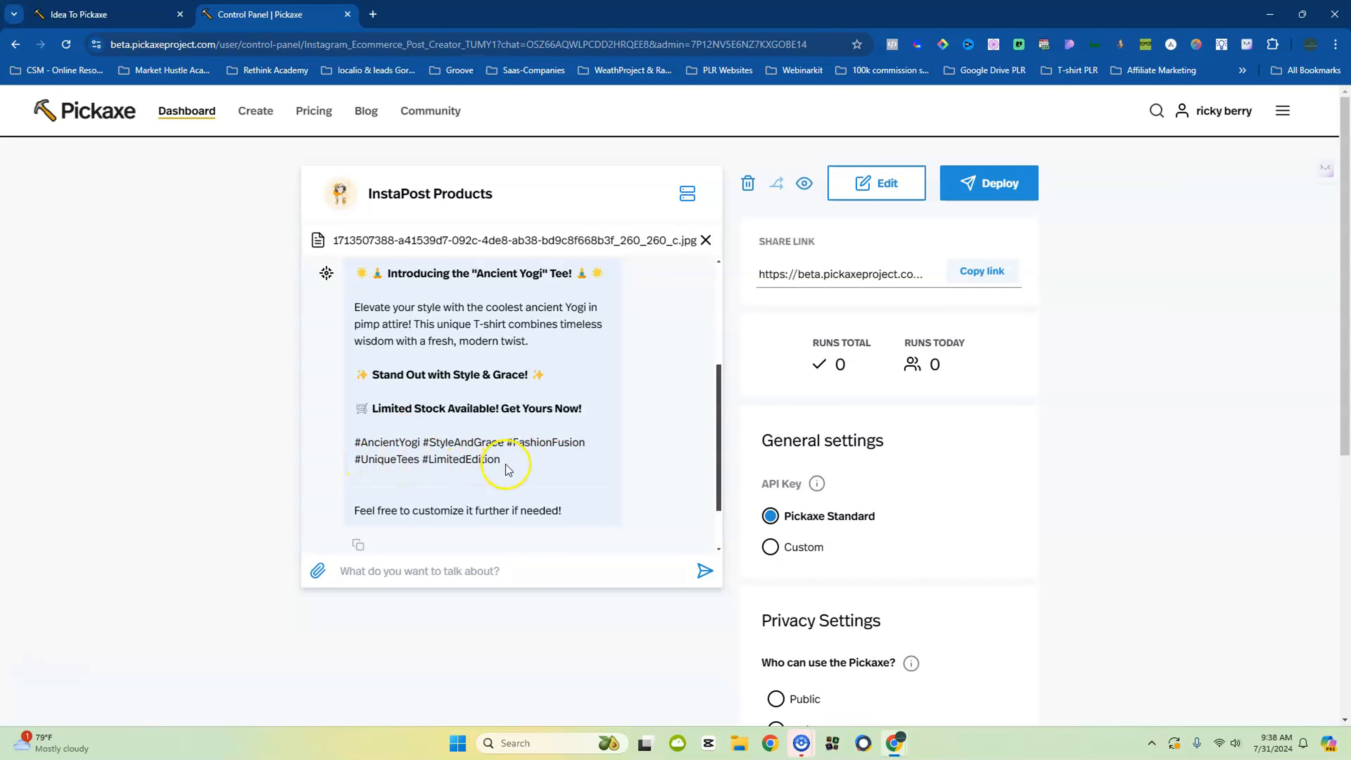
left_click_drag(506, 466, 318, 446)
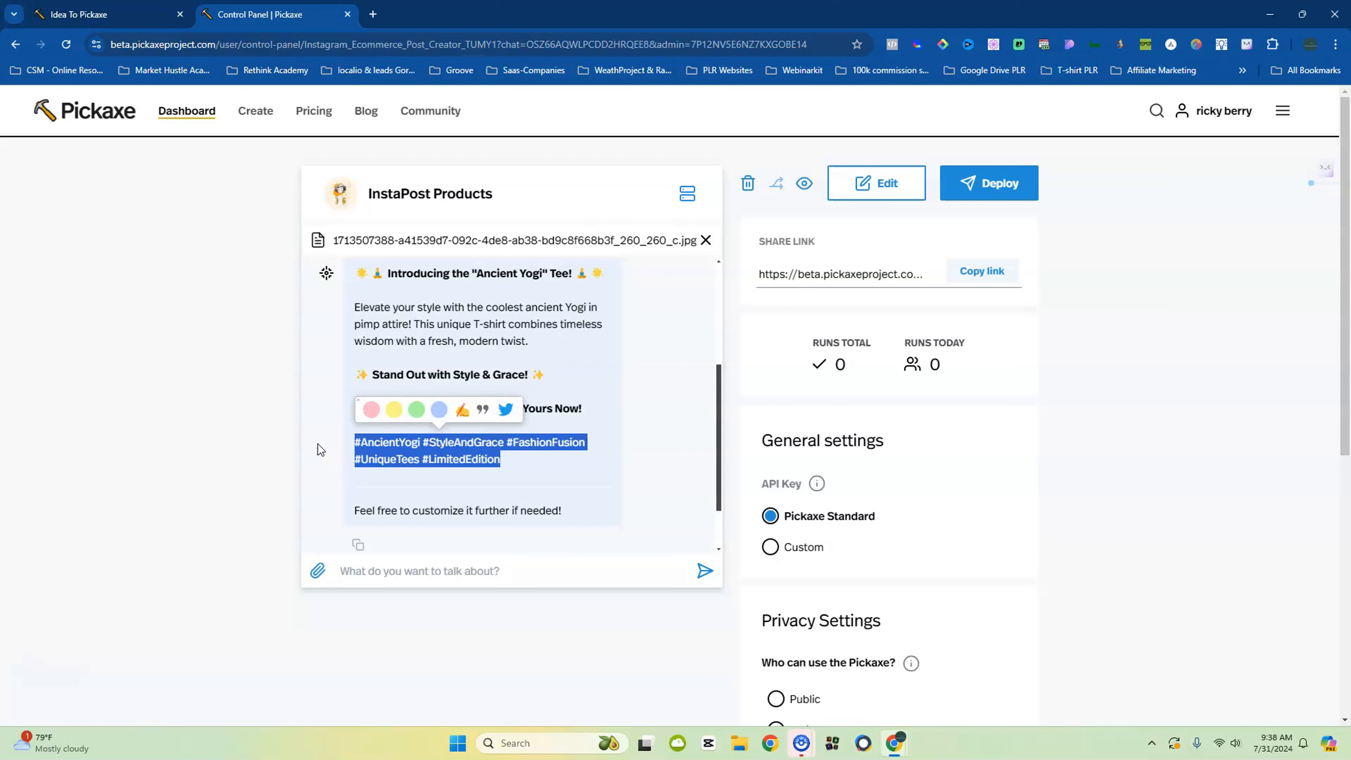
left_click_drag(604, 391, 318, 410)
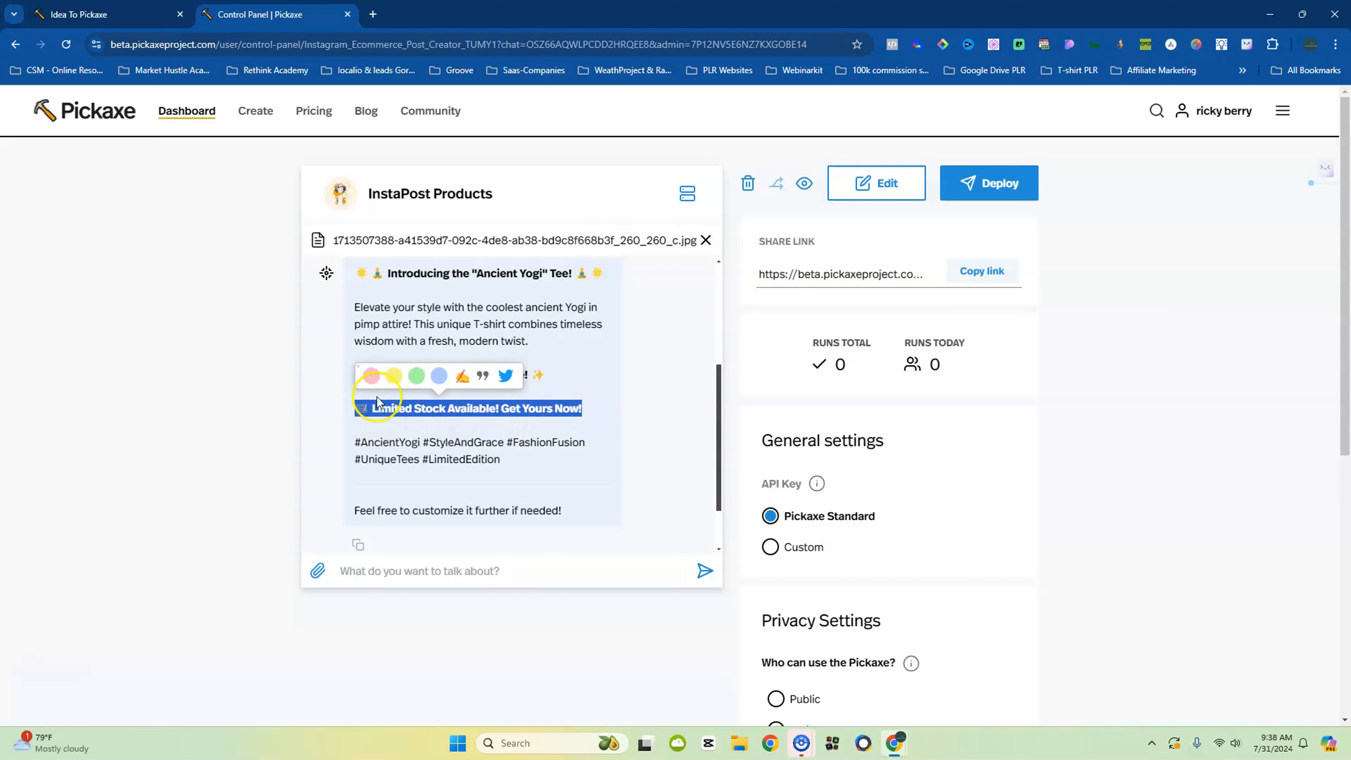
left_click_drag(635, 377, 334, 380)
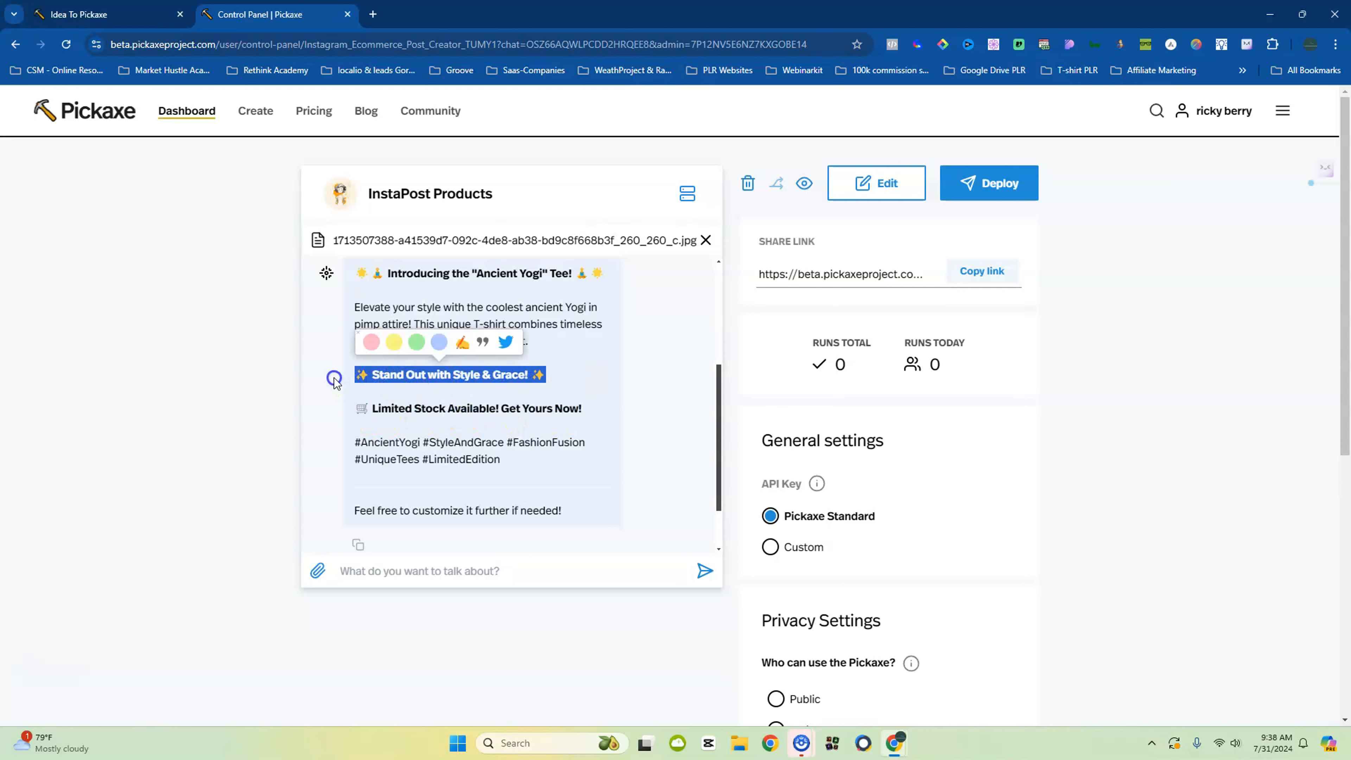
left_click(258, 360)
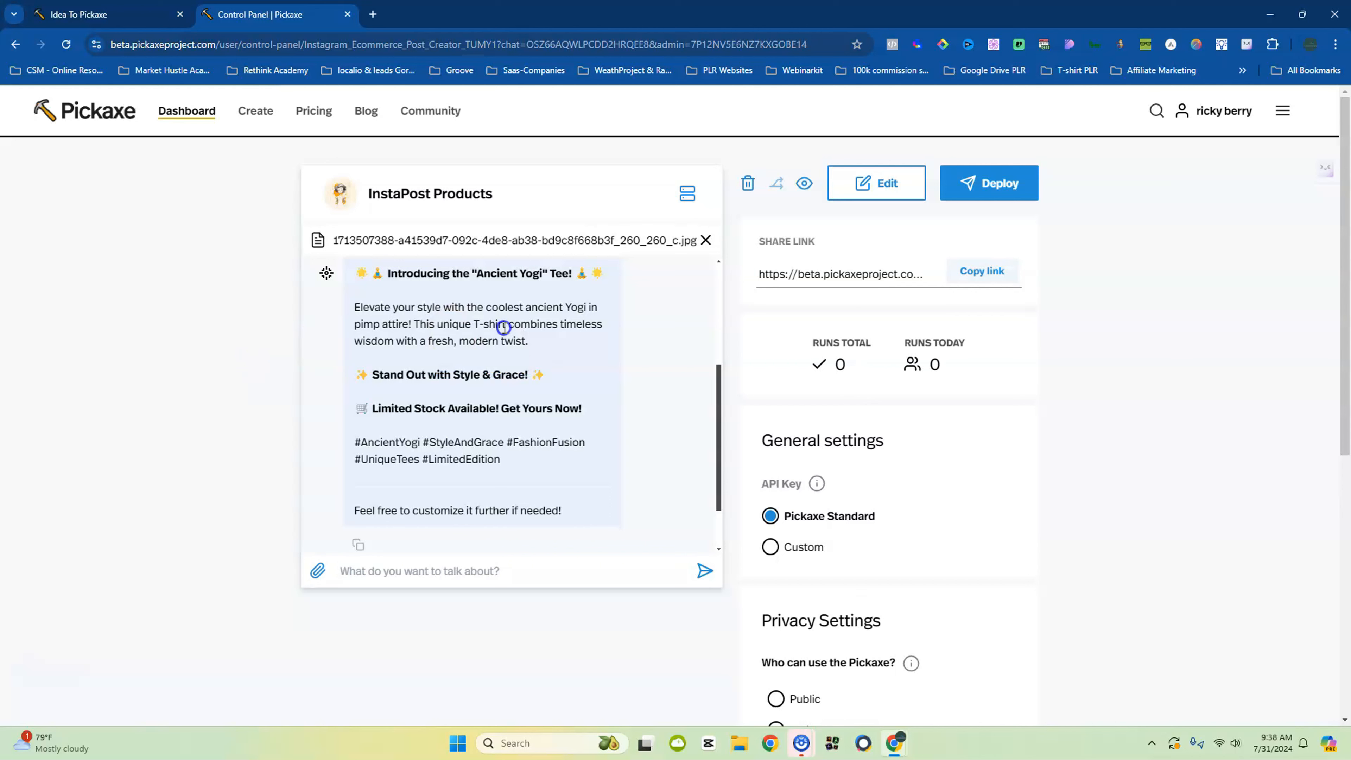
left_click_drag(535, 342, 341, 310)
left_click(160, 393)
View the deployment options for InstaPost Products and choose to add it to a studio
left_click(1017, 178)
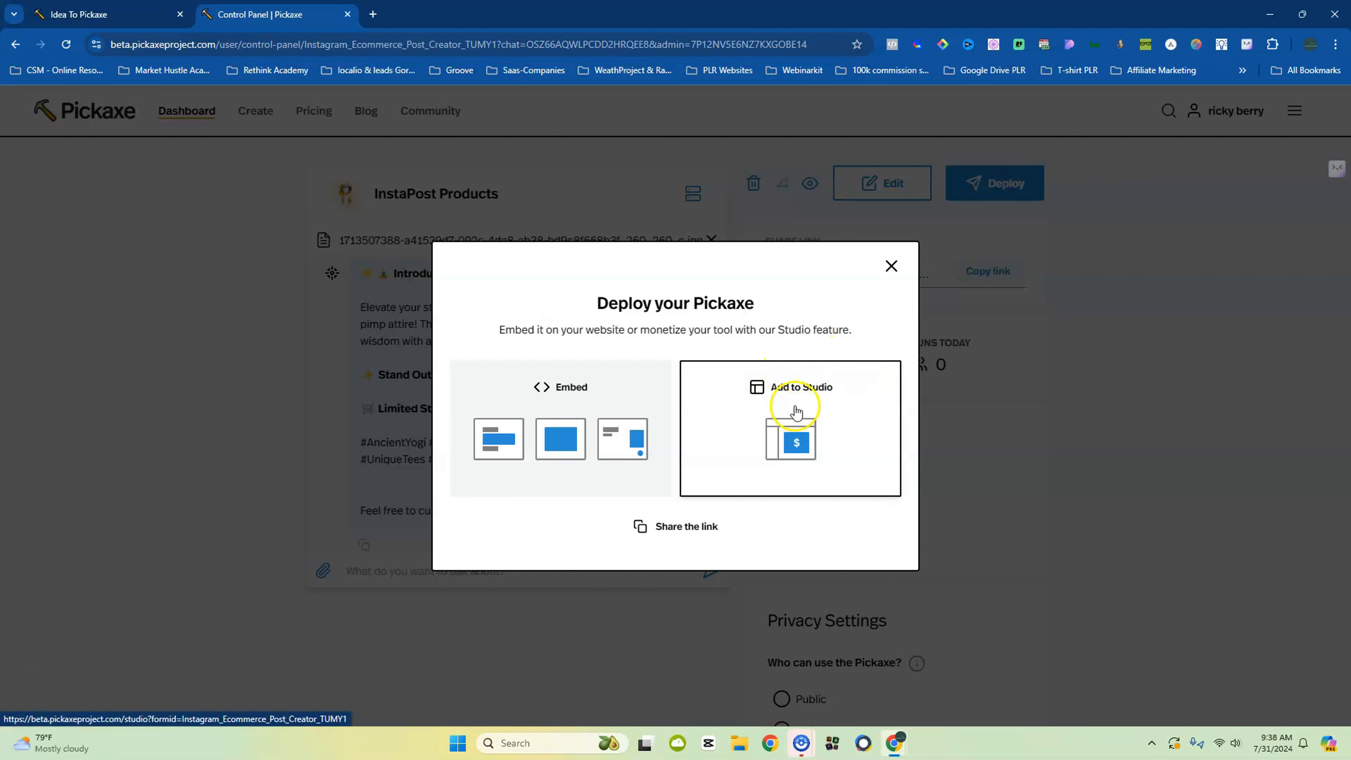
left_click(786, 432)
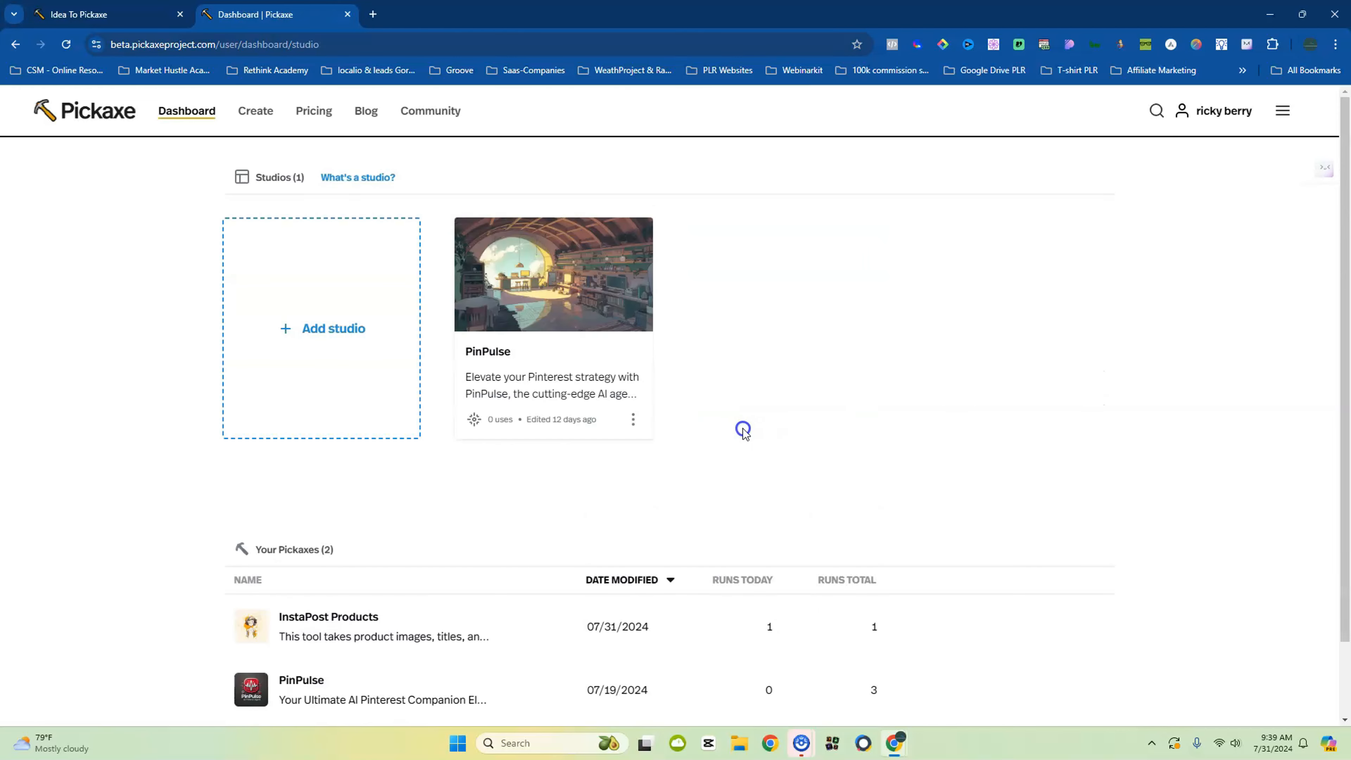
scroll(684, 434, "down", 1)
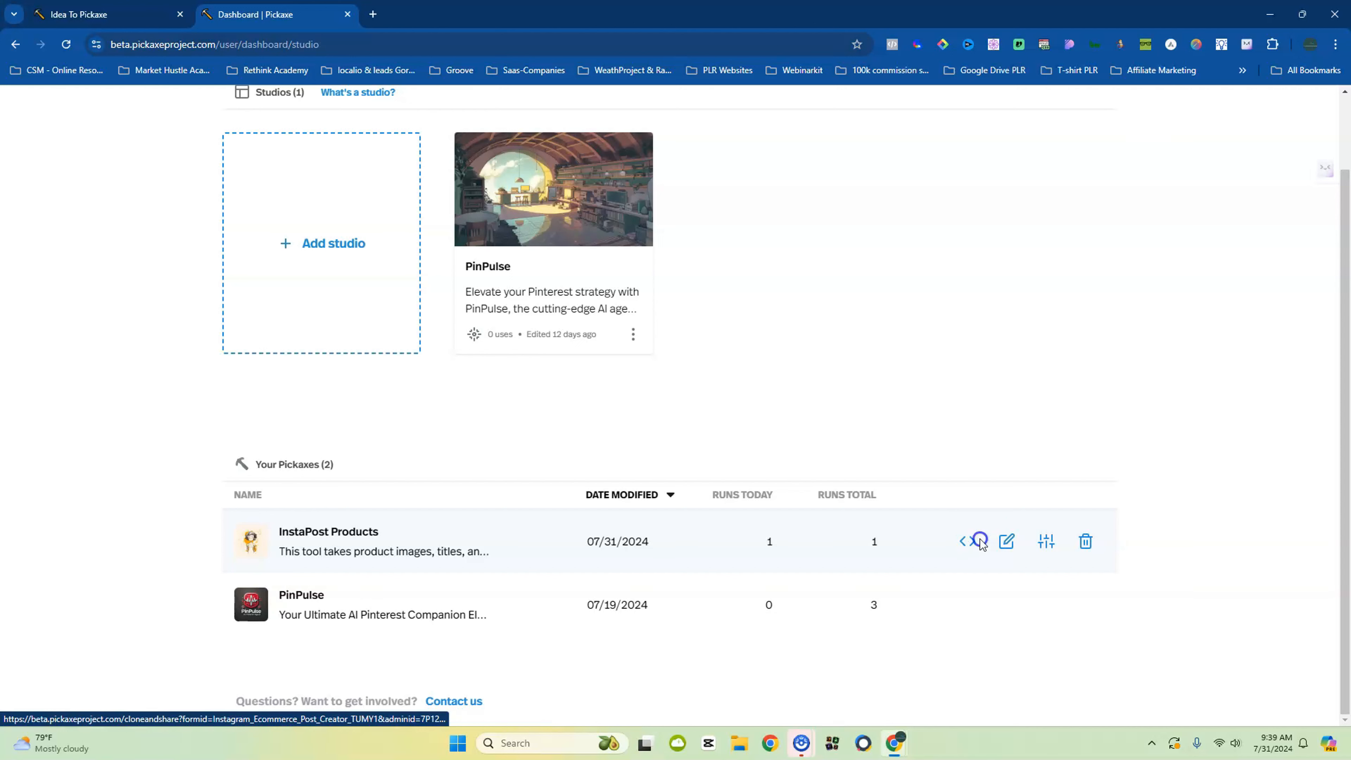
Open the control panel of InstaPost Products, preview the published chatbot and return to its control panel
left_click(1048, 543)
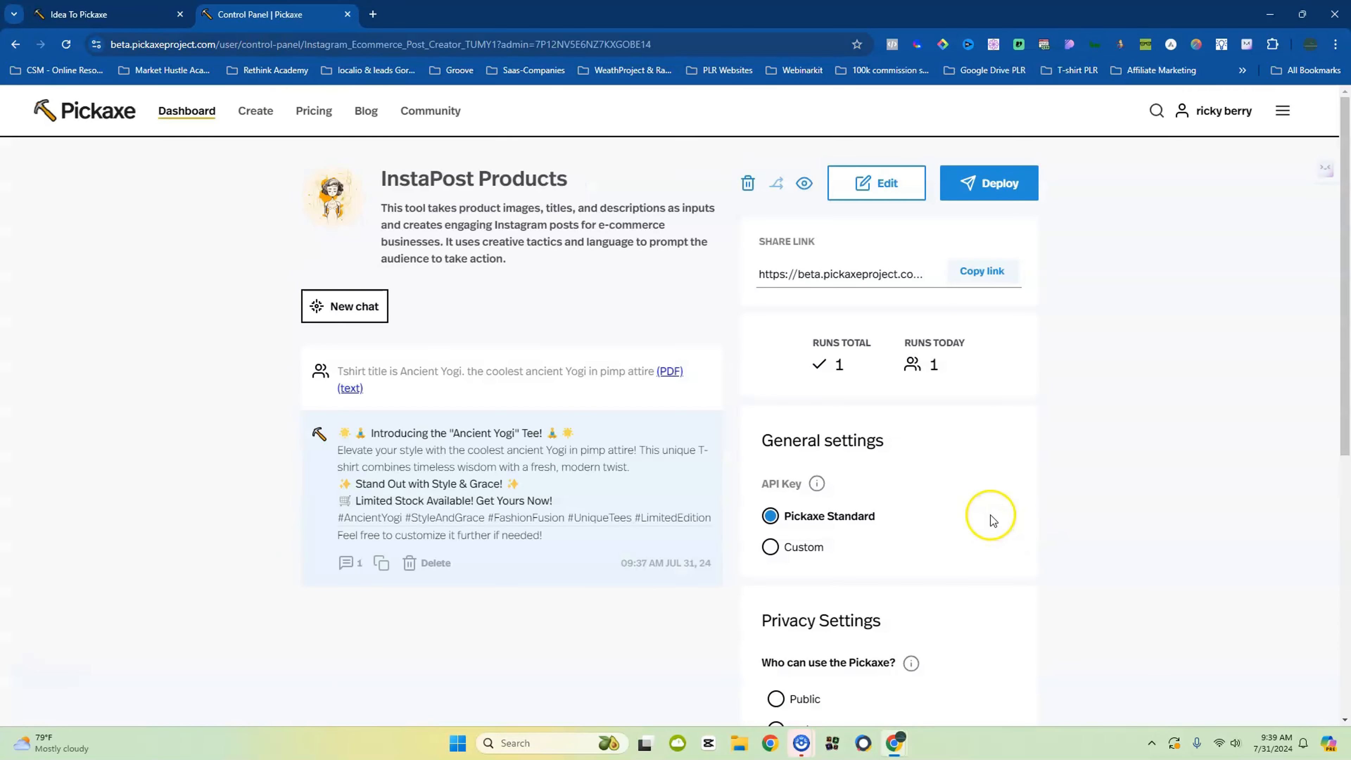
scroll(995, 515, "down", 2)
scroll(989, 514, "up", 2)
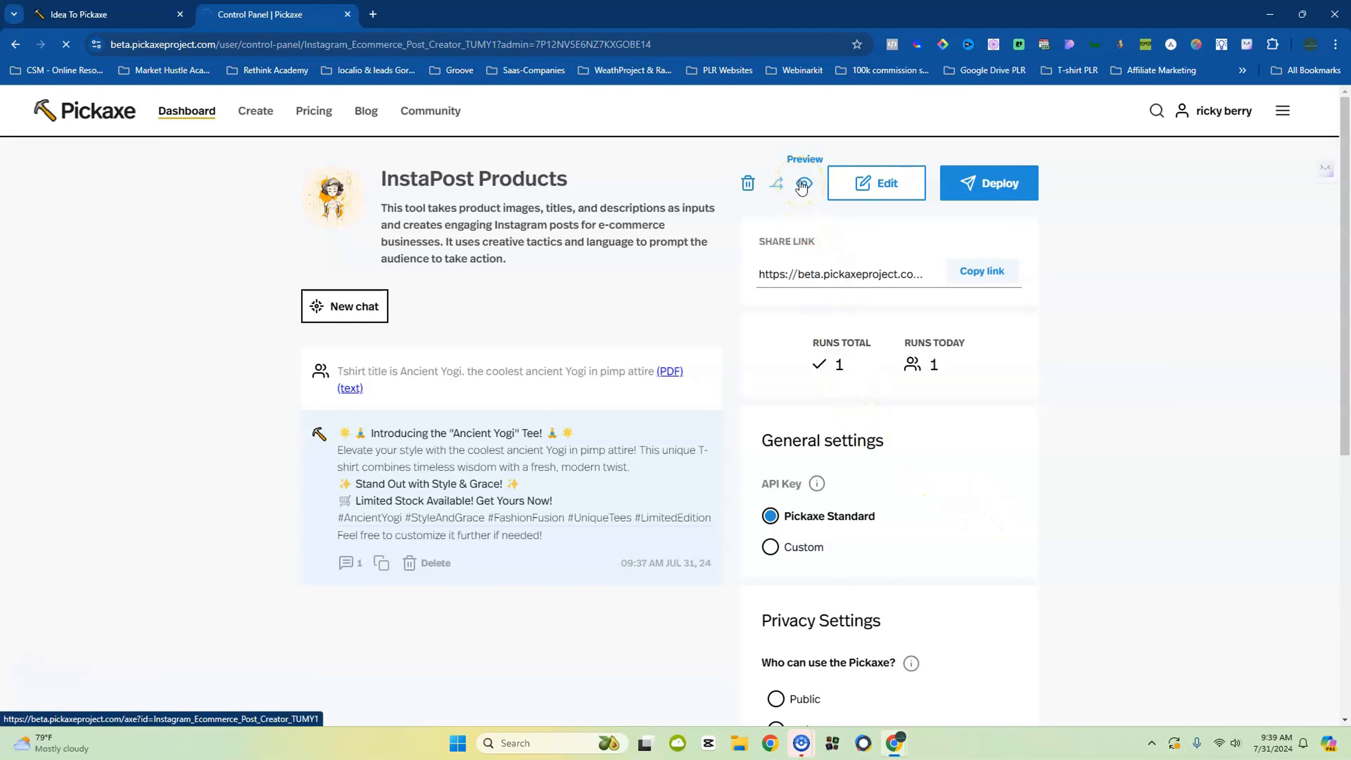
left_click(803, 184)
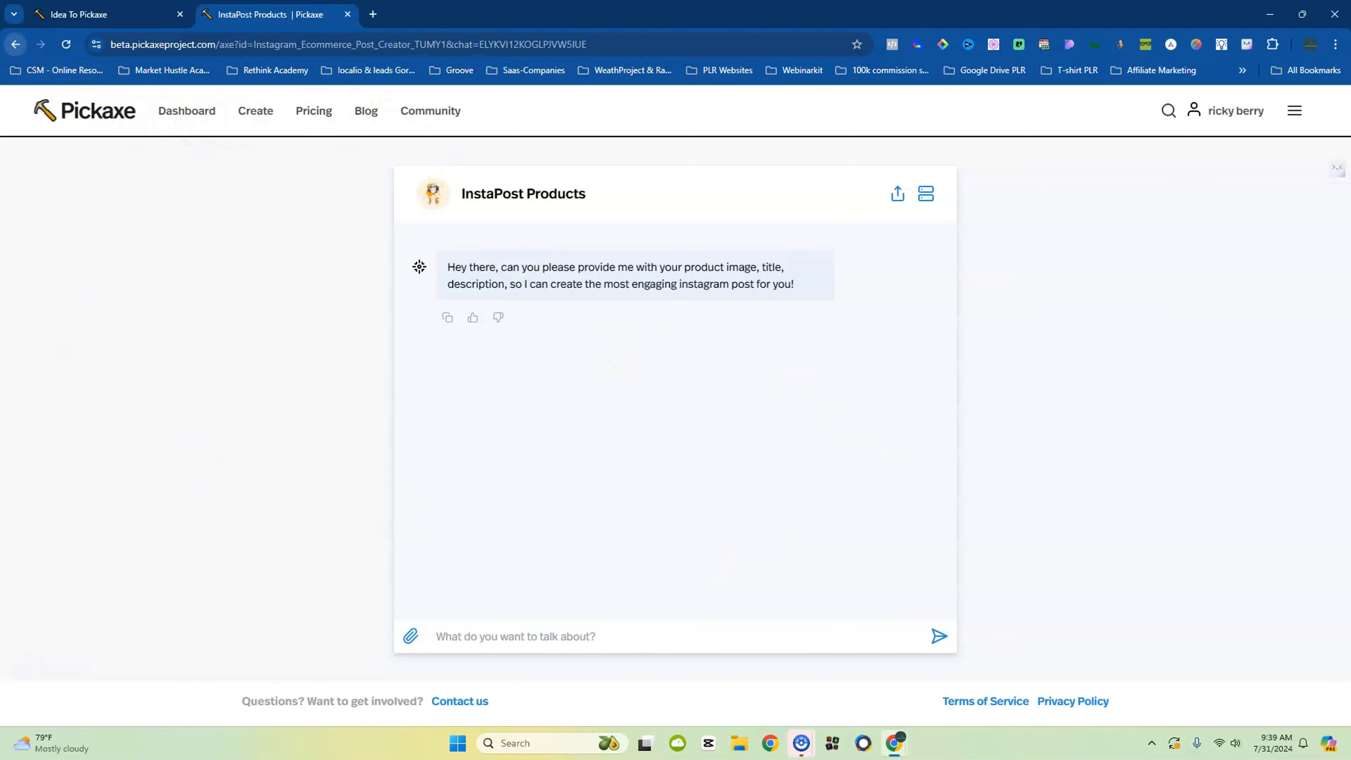
left_click(16, 45)
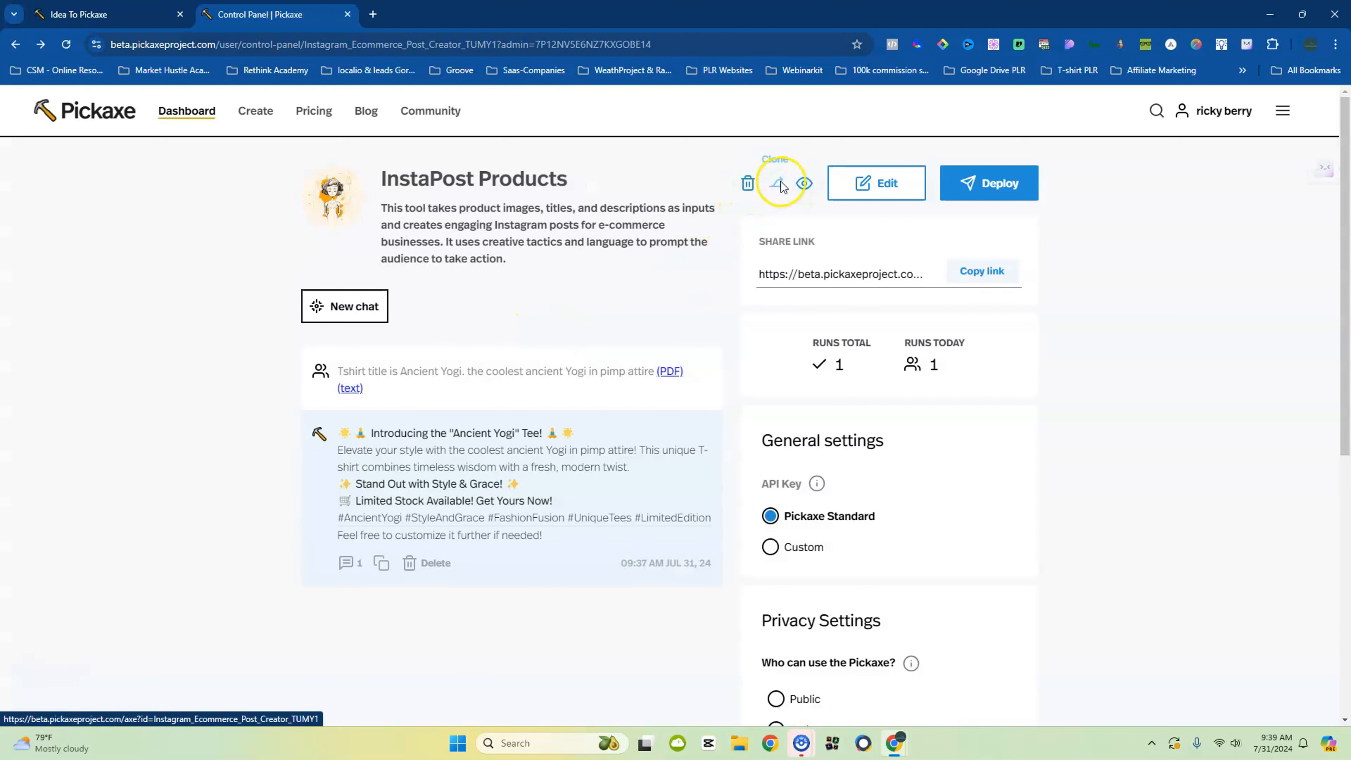
Review the general and privacy settings of InstaPost Products, including user access, prompt runs per user, clone-able and community response feed
scroll(844, 324, "down", 4)
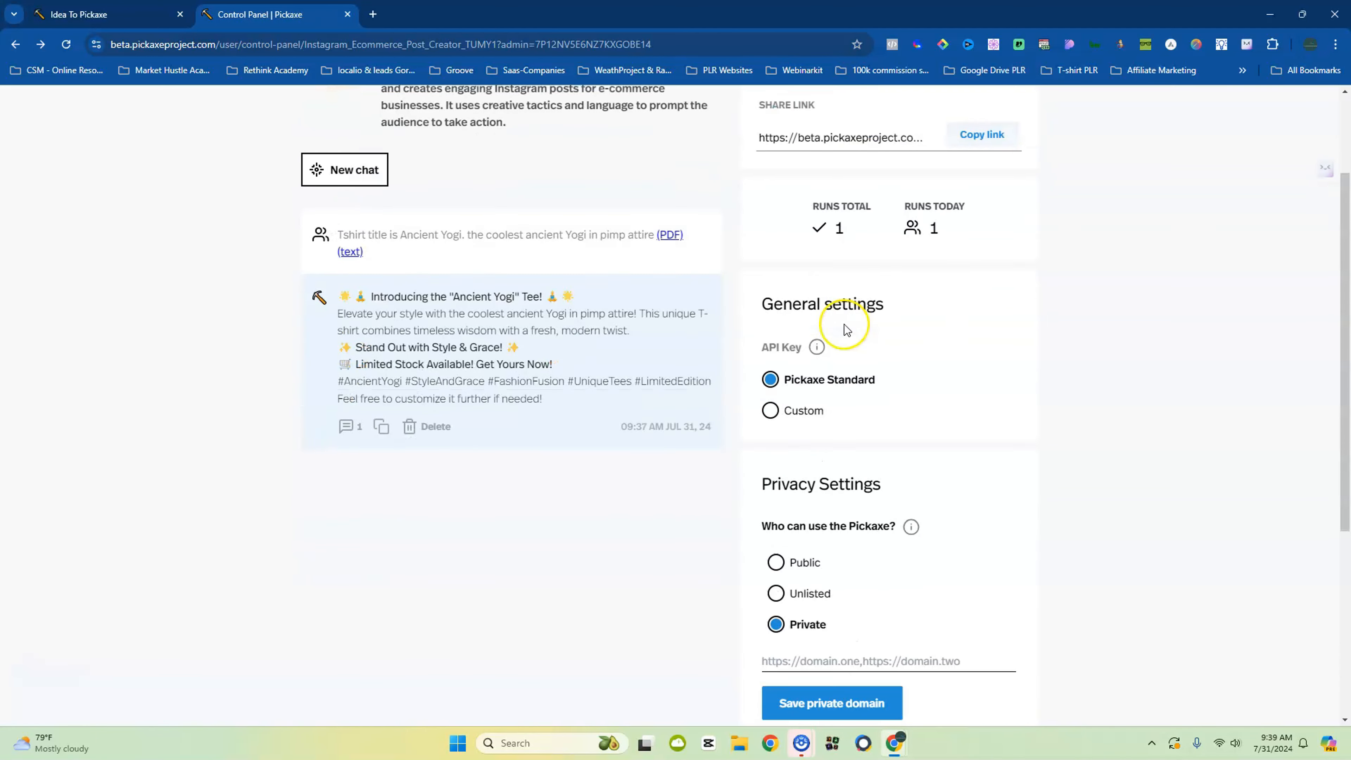
scroll(845, 325, "down", 5)
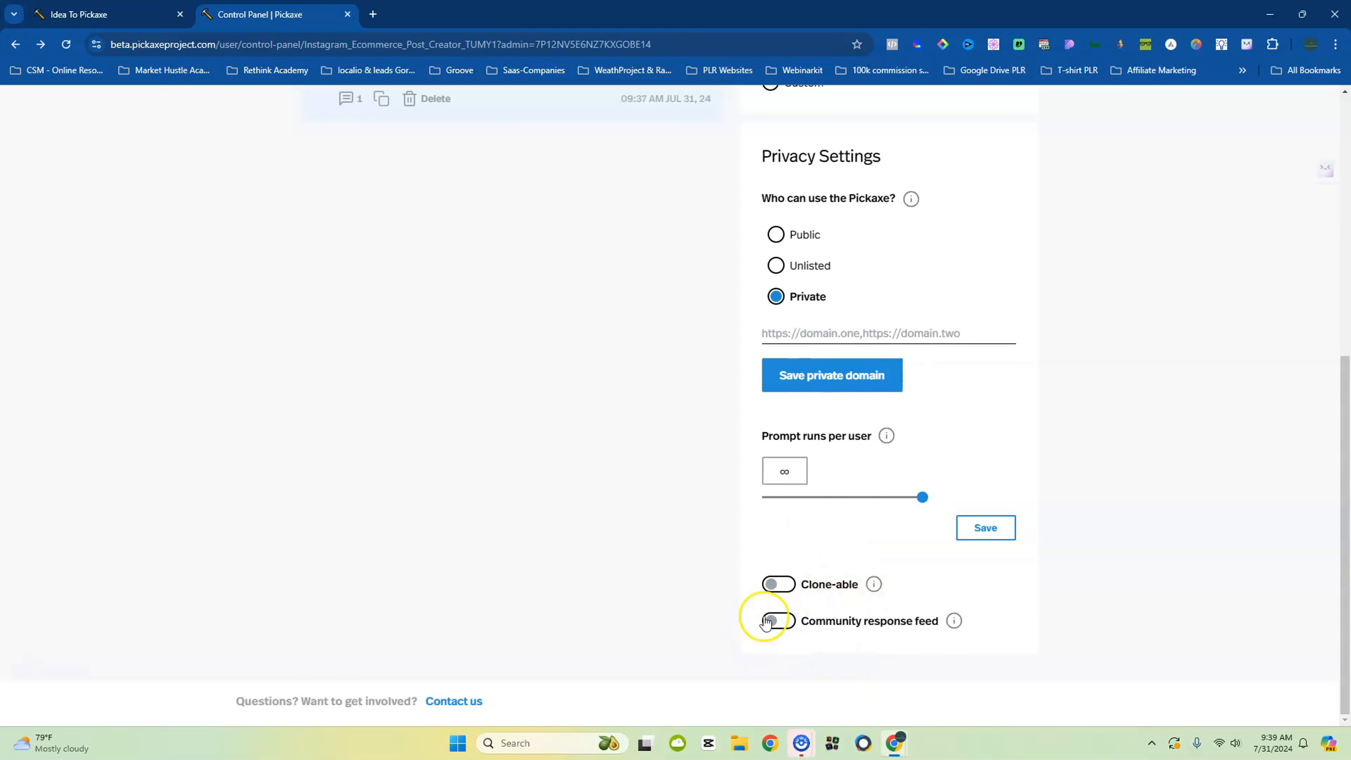
scroll(157, 229, "up", 9)
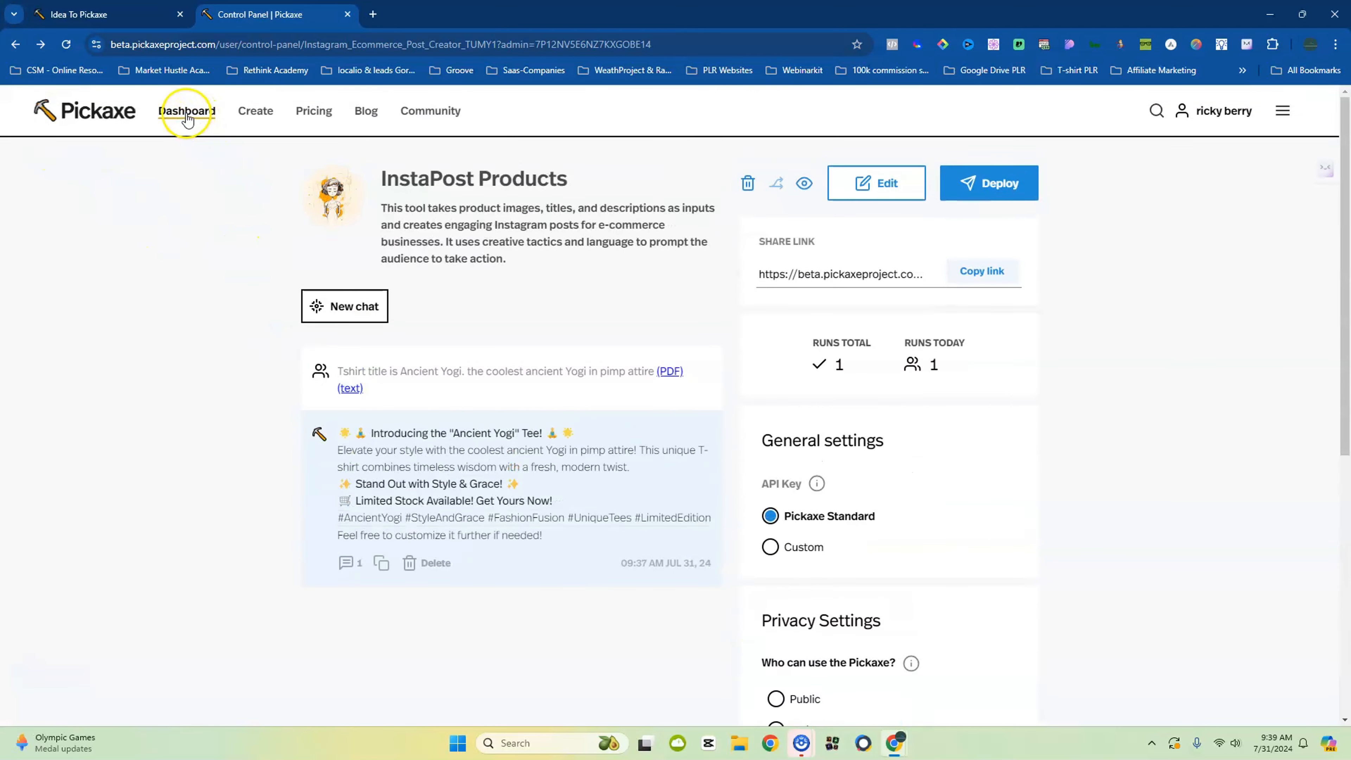
Start creating a new studio through the Monetize your tools option for new Pickaxes
left_click(186, 112)
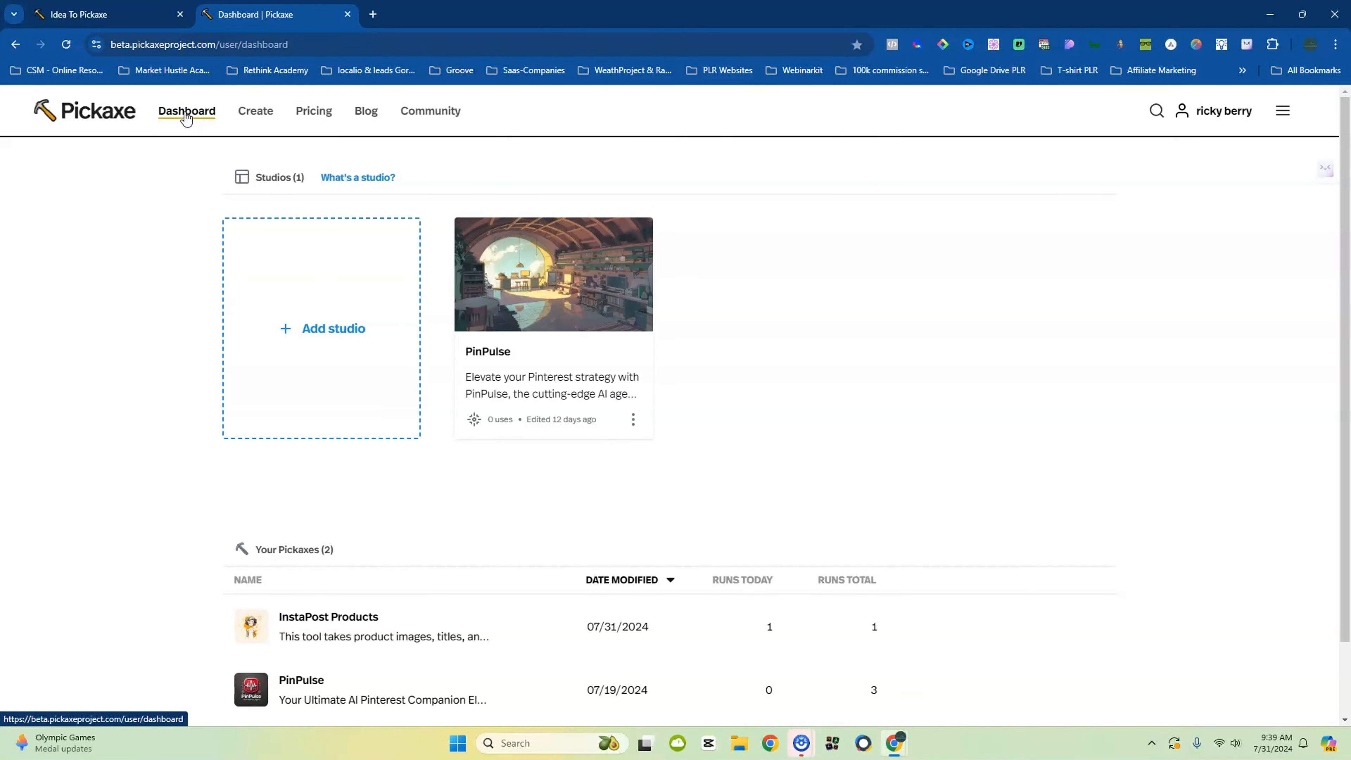
left_click(256, 111)
left_click(186, 368)
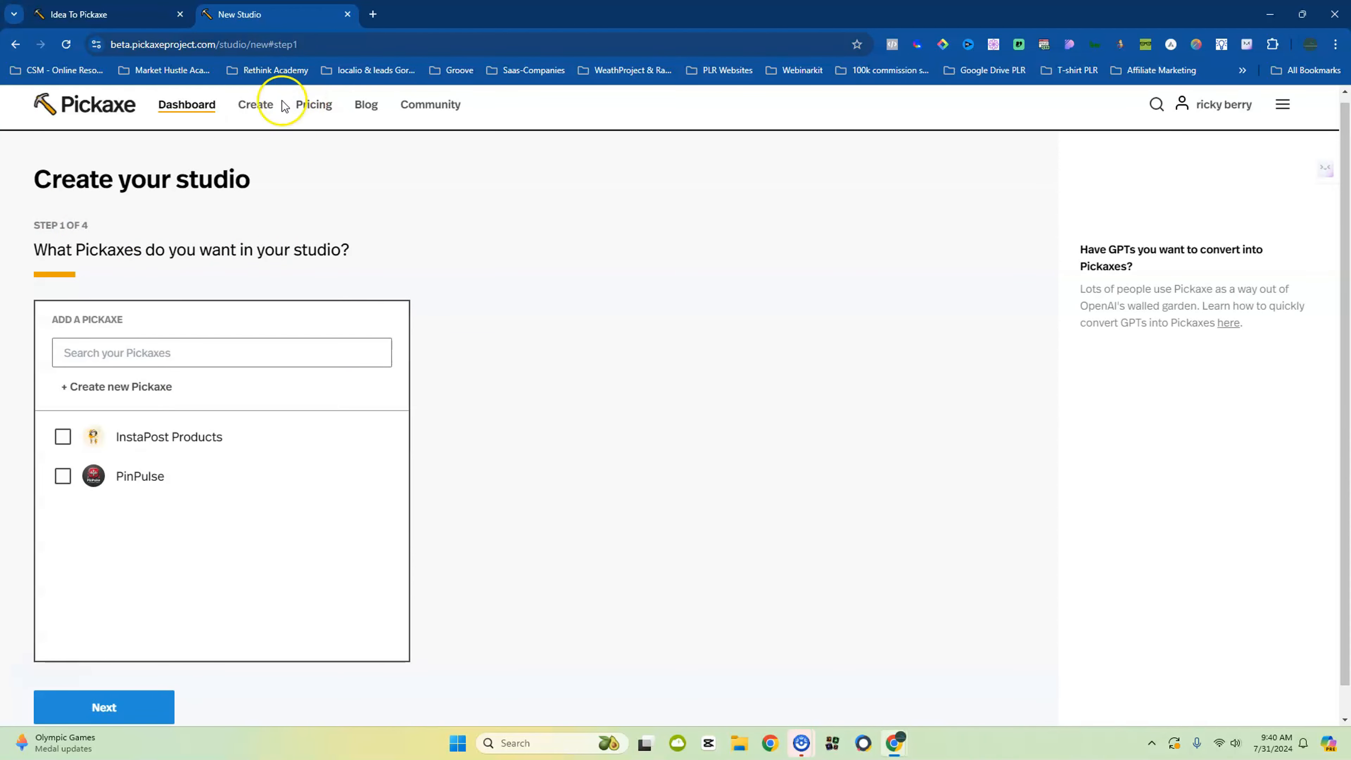
left_click(255, 105)
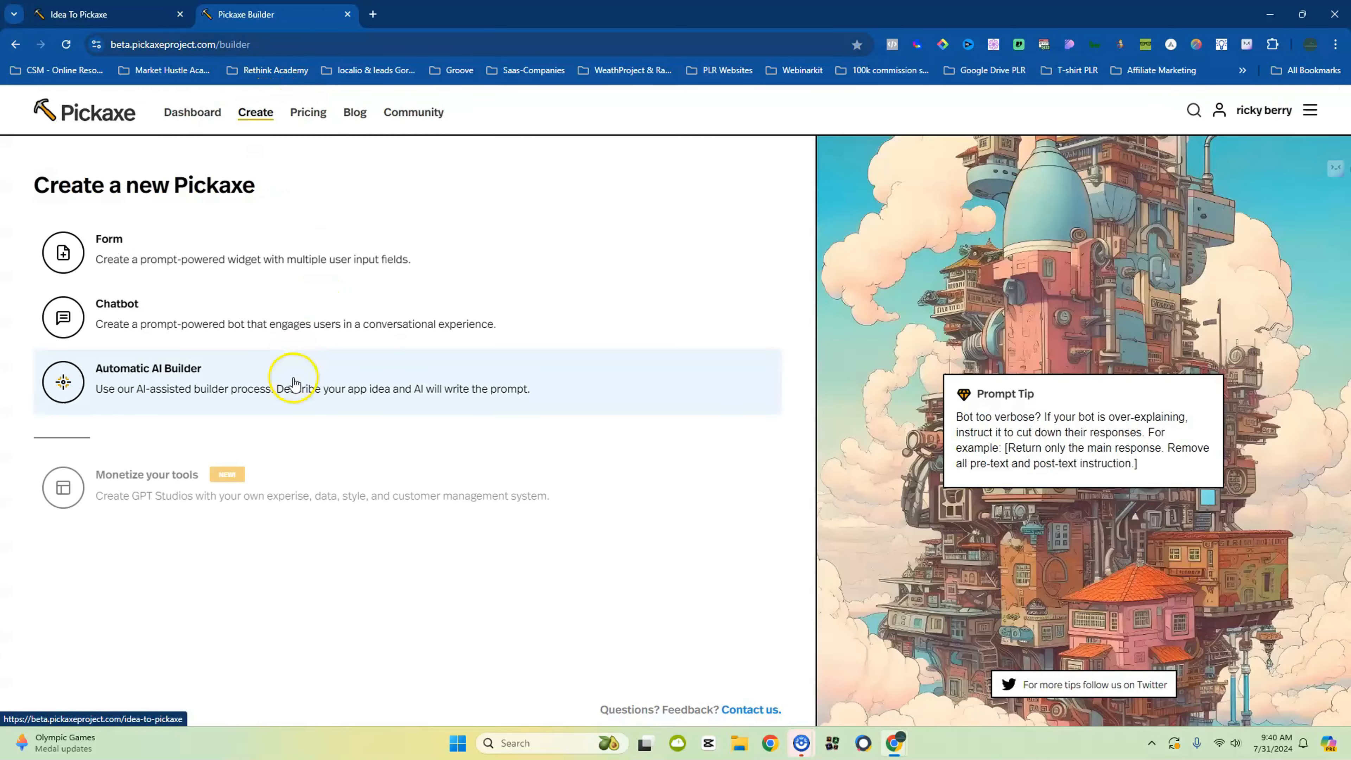
left_click(130, 489)
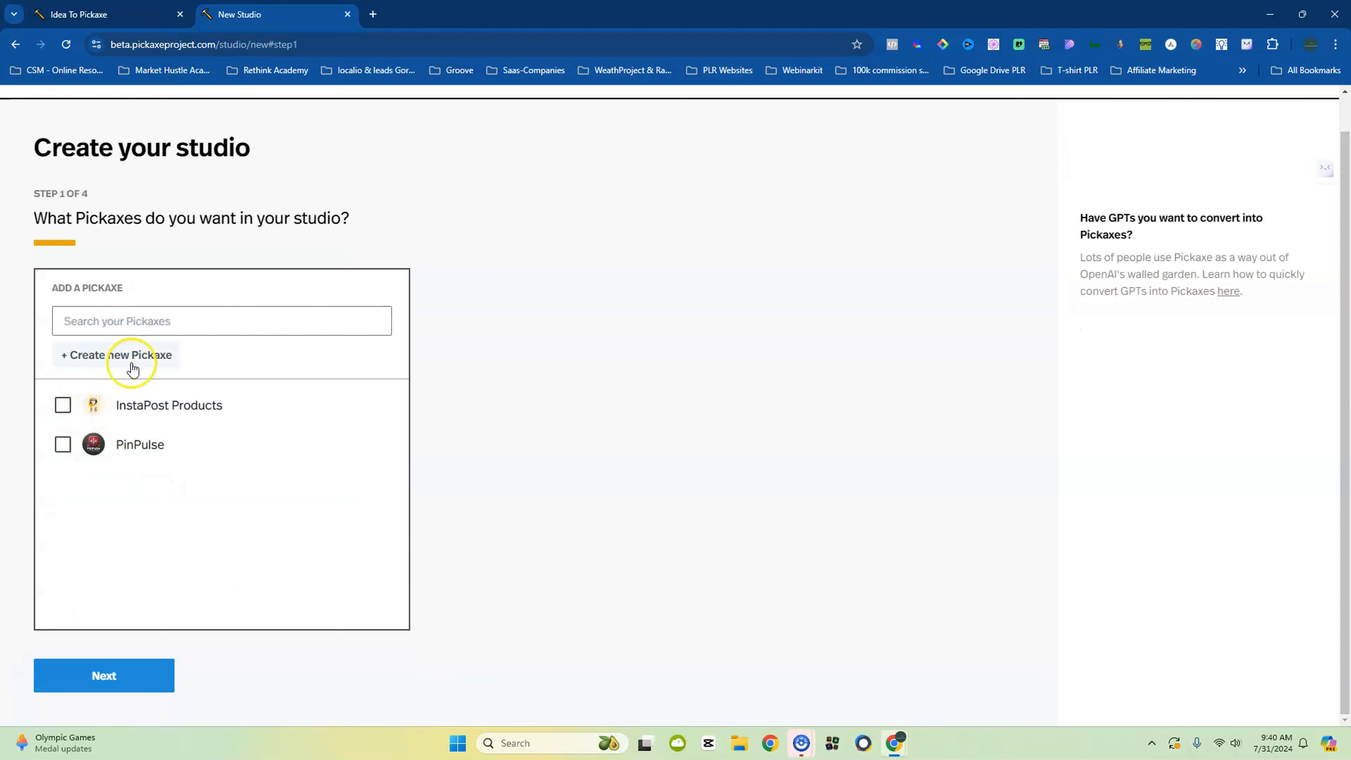
Include InstaPost Products and PinPulse in the new studio and continue to step 2
left_click(64, 405)
scroll(66, 468, "down", 2)
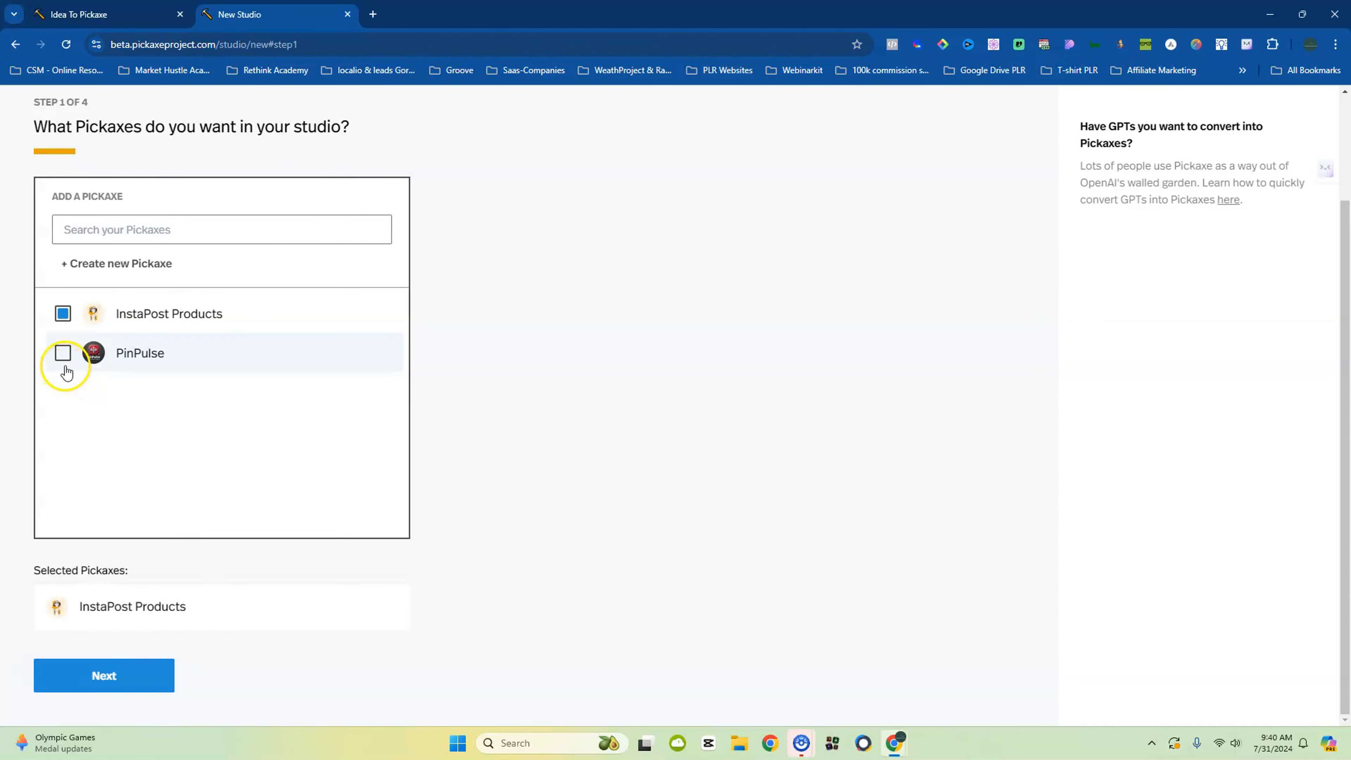
left_click(64, 353)
scroll(65, 357, "down", 1)
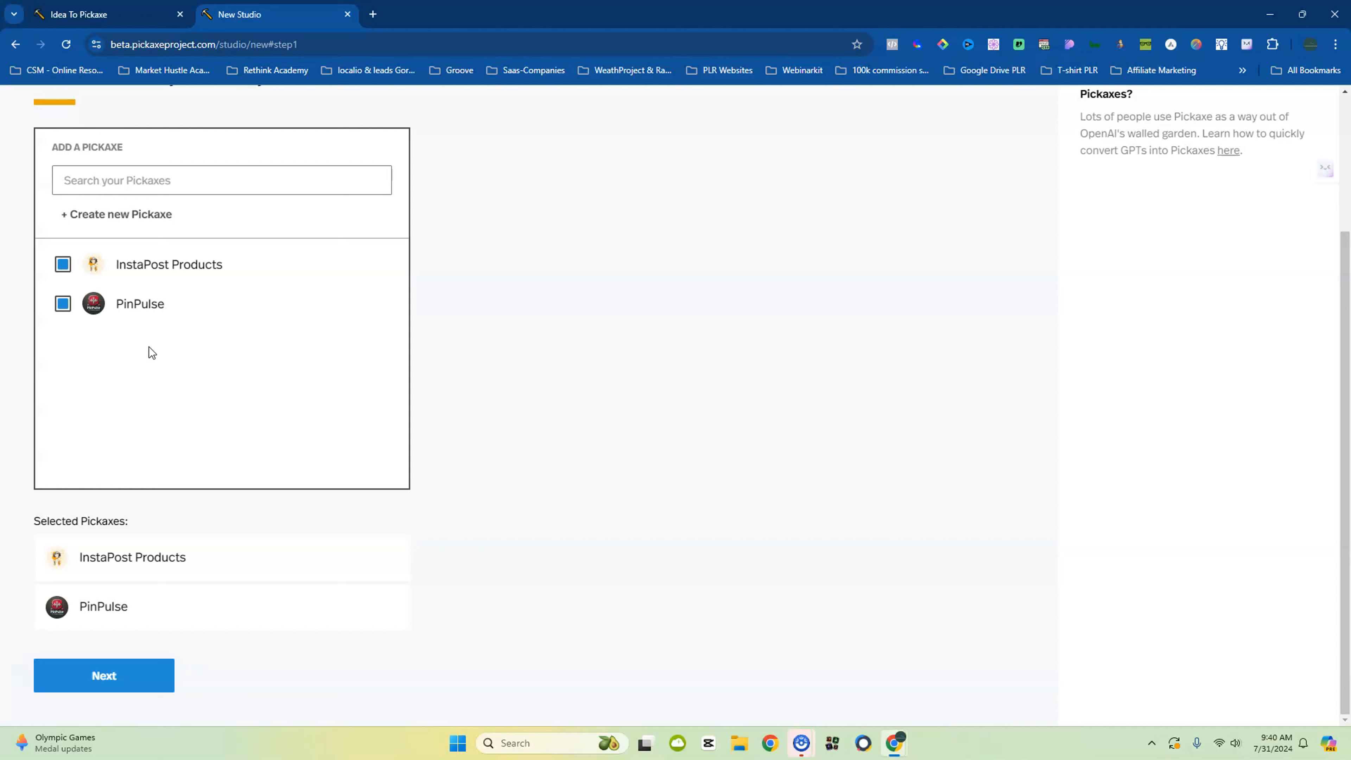
left_click(130, 684)
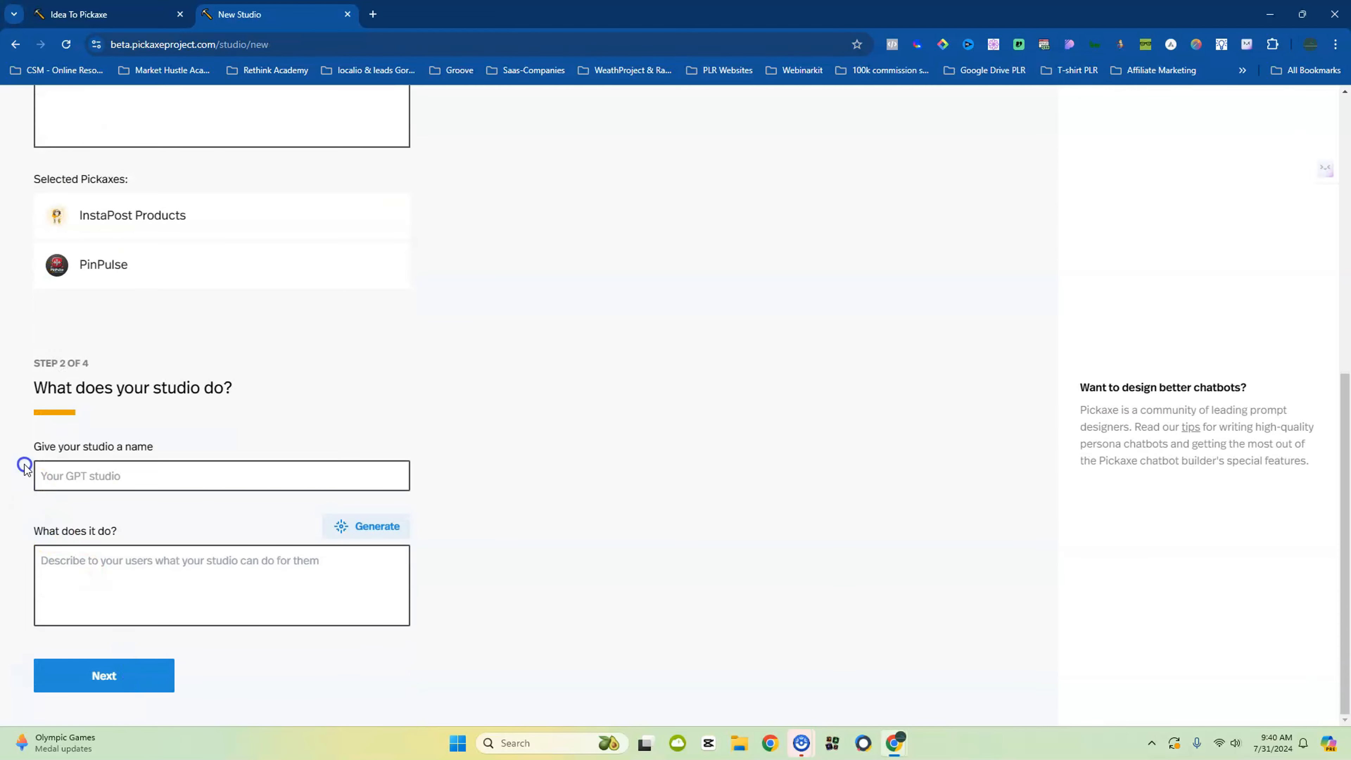
Name the studio "Instagram for ecommerce" and generate its description with AI
left_click(157, 482)
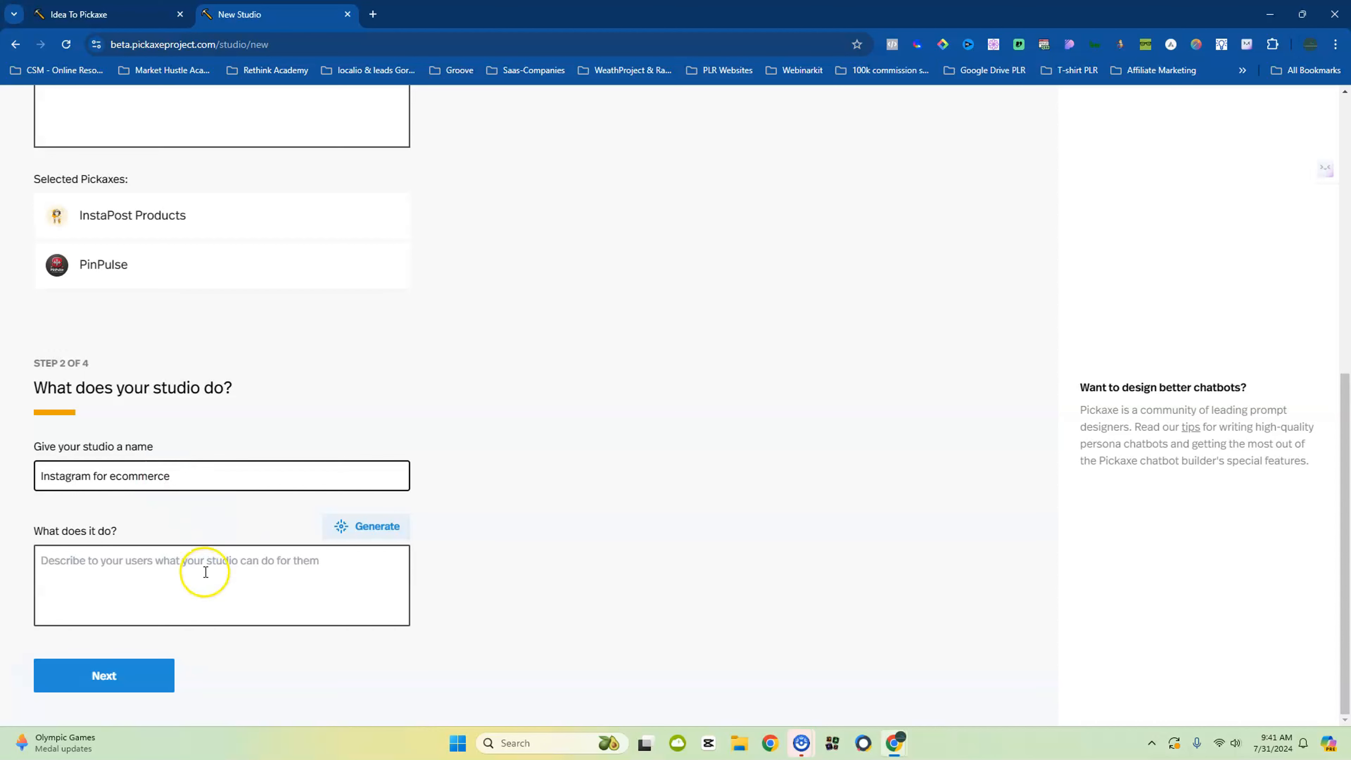
left_click(379, 524)
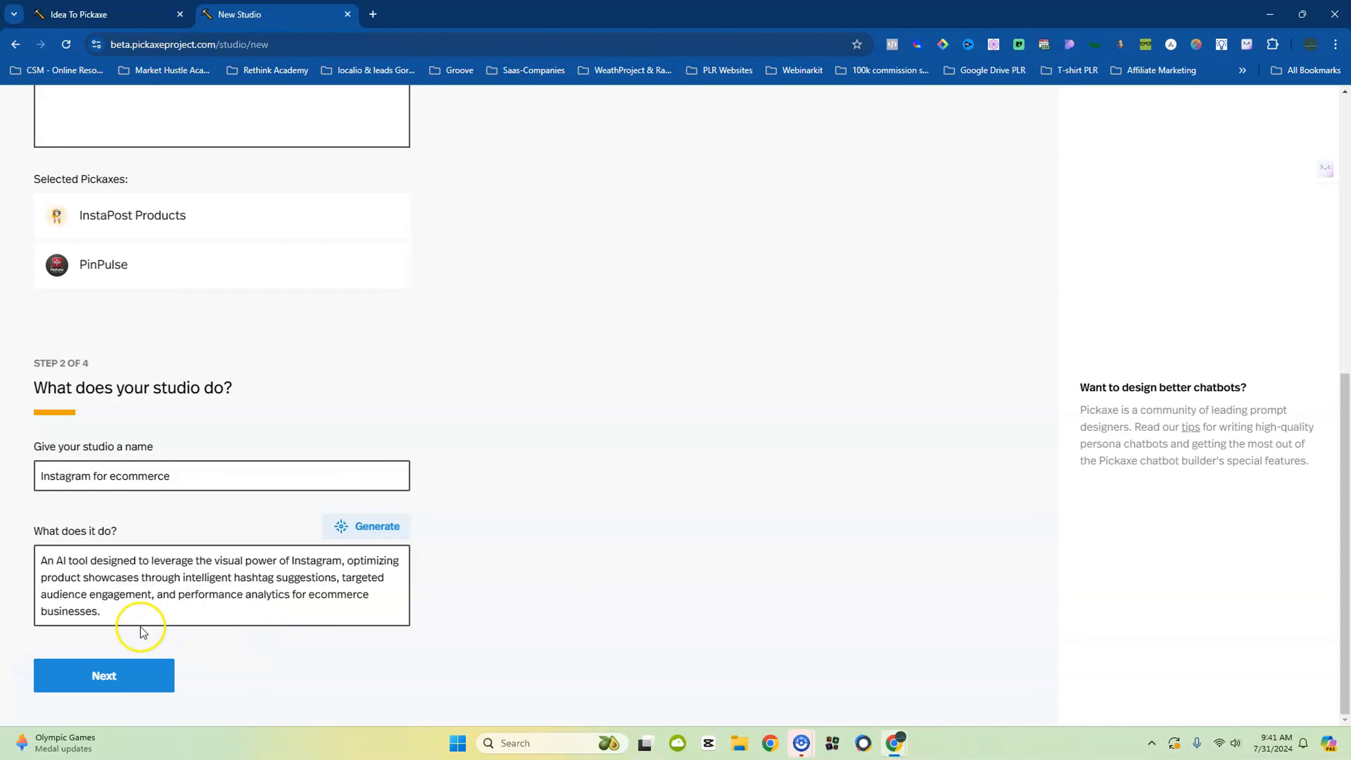
Remove PinPulse from the studio's selected Pickaxes and review the remaining studio details
scroll(253, 420, "up", 5)
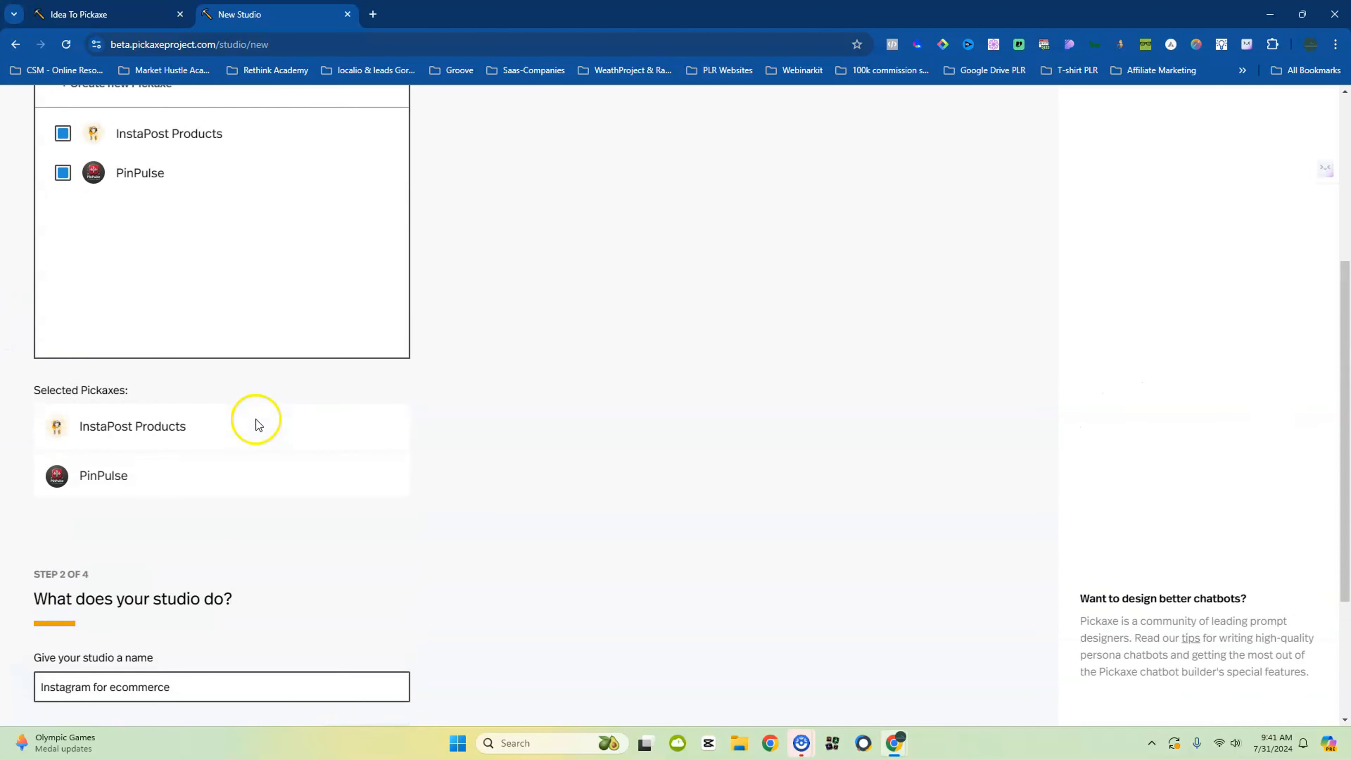
scroll(140, 354, "down", 5)
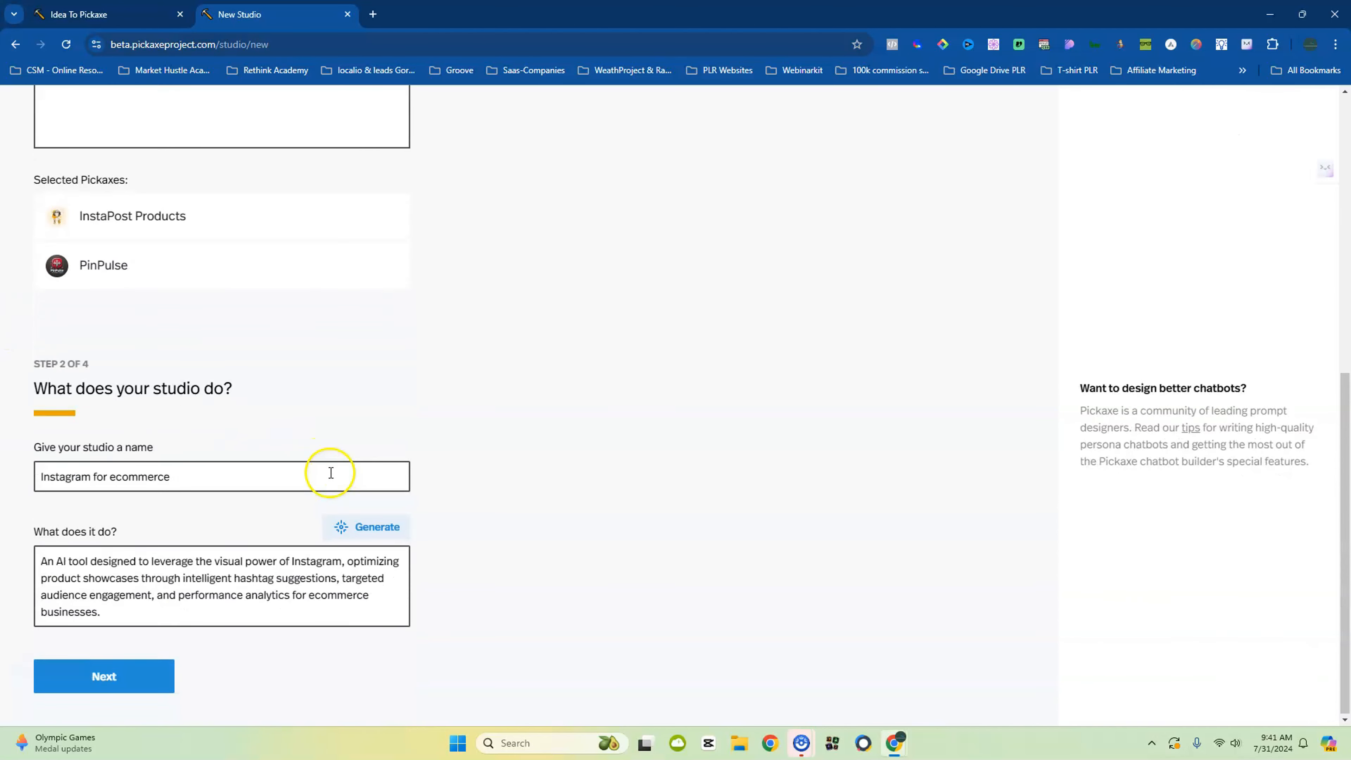
scroll(230, 506, "up", 4)
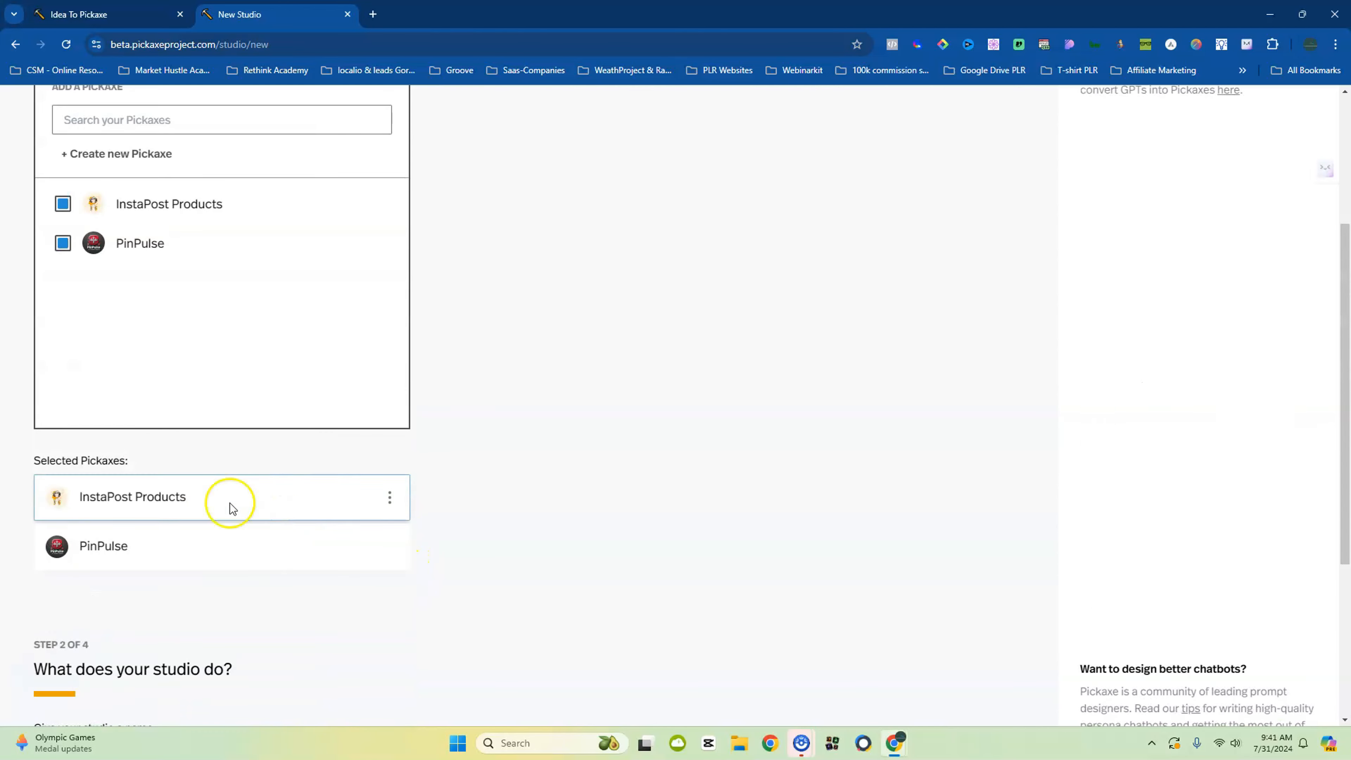
left_click(63, 244)
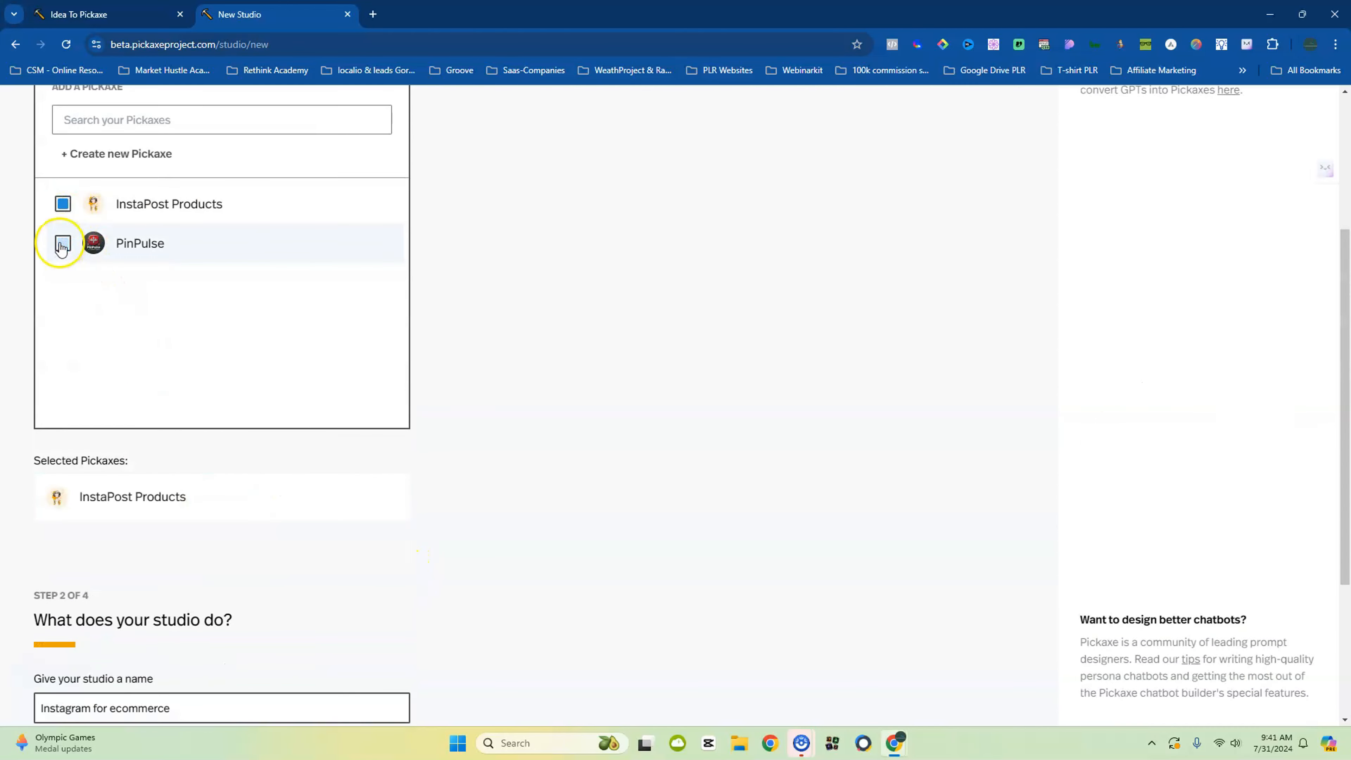
scroll(394, 431, "down", 3)
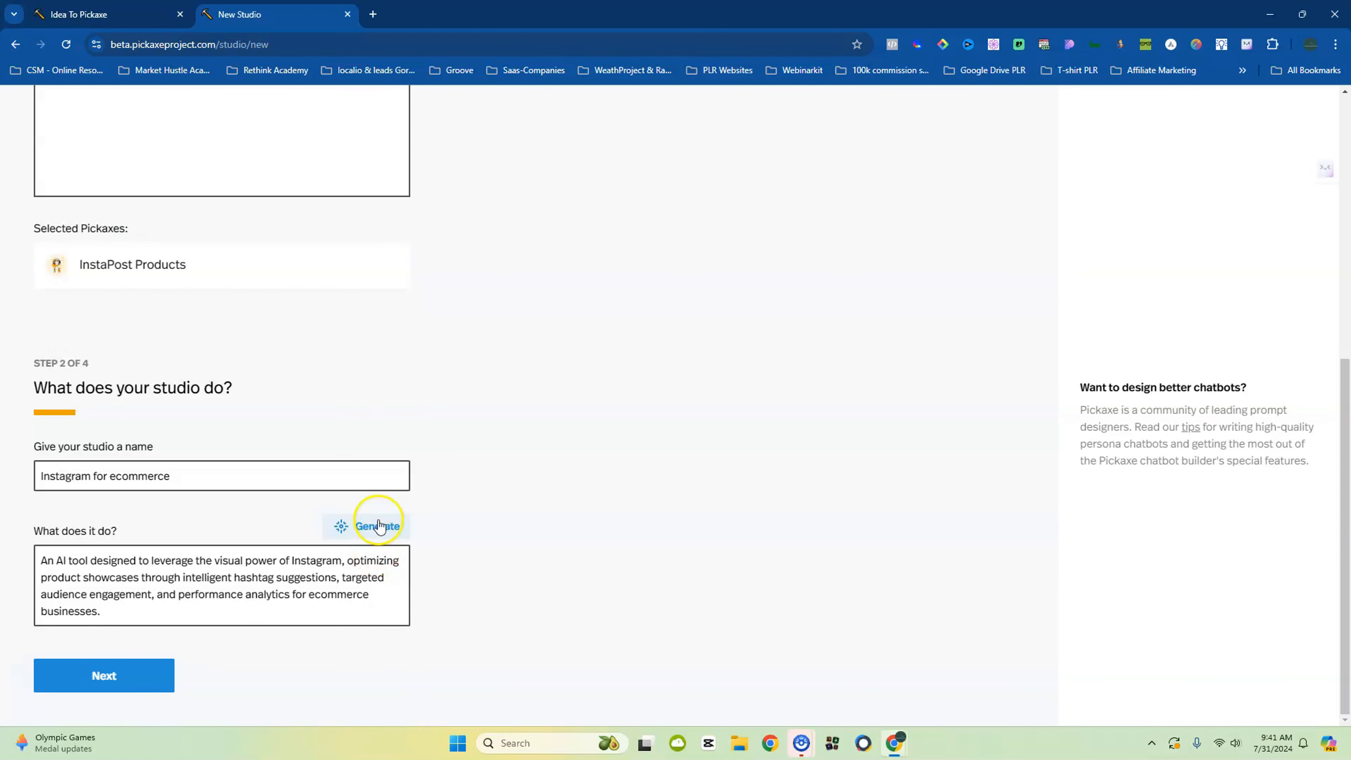
scroll(305, 501, "up", 5)
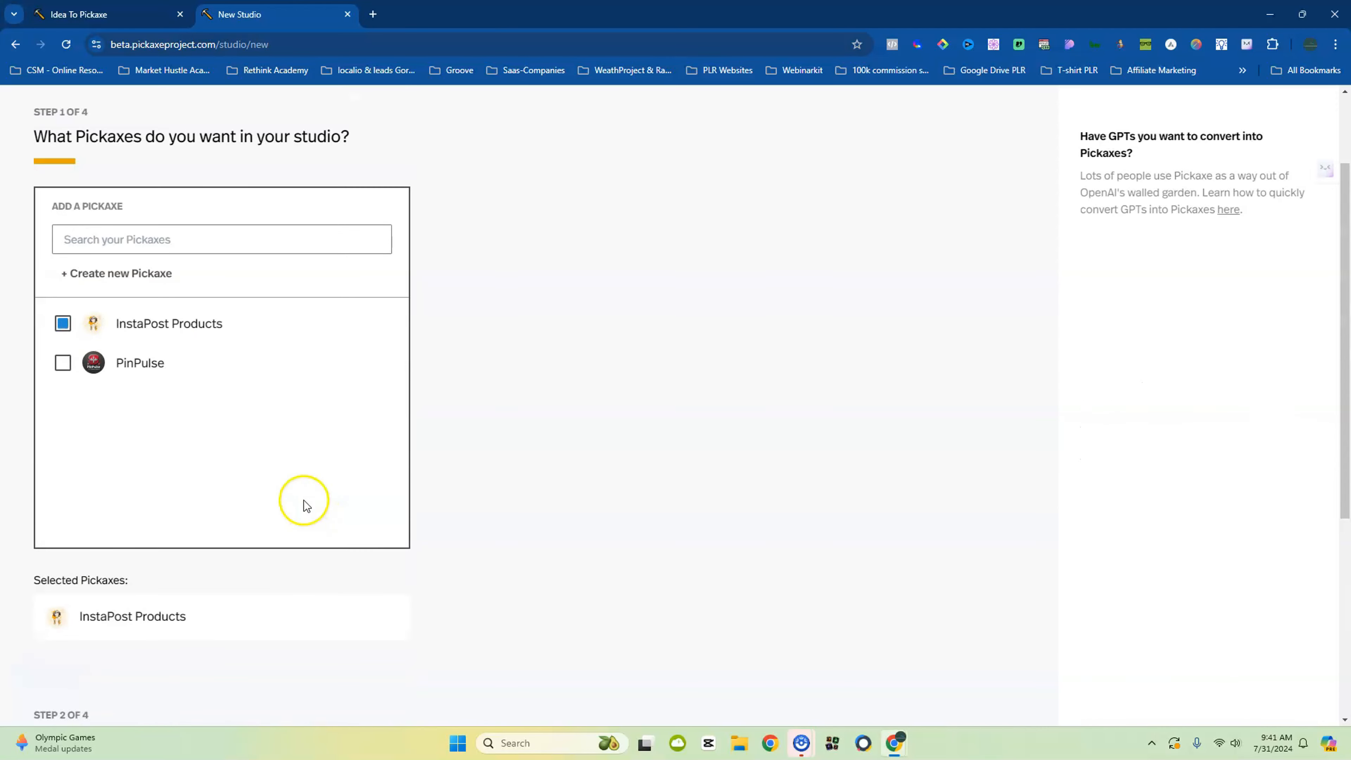
Regenerate the studio's description with AI and continue to step 3
scroll(304, 501, "down", 5)
left_click(378, 524)
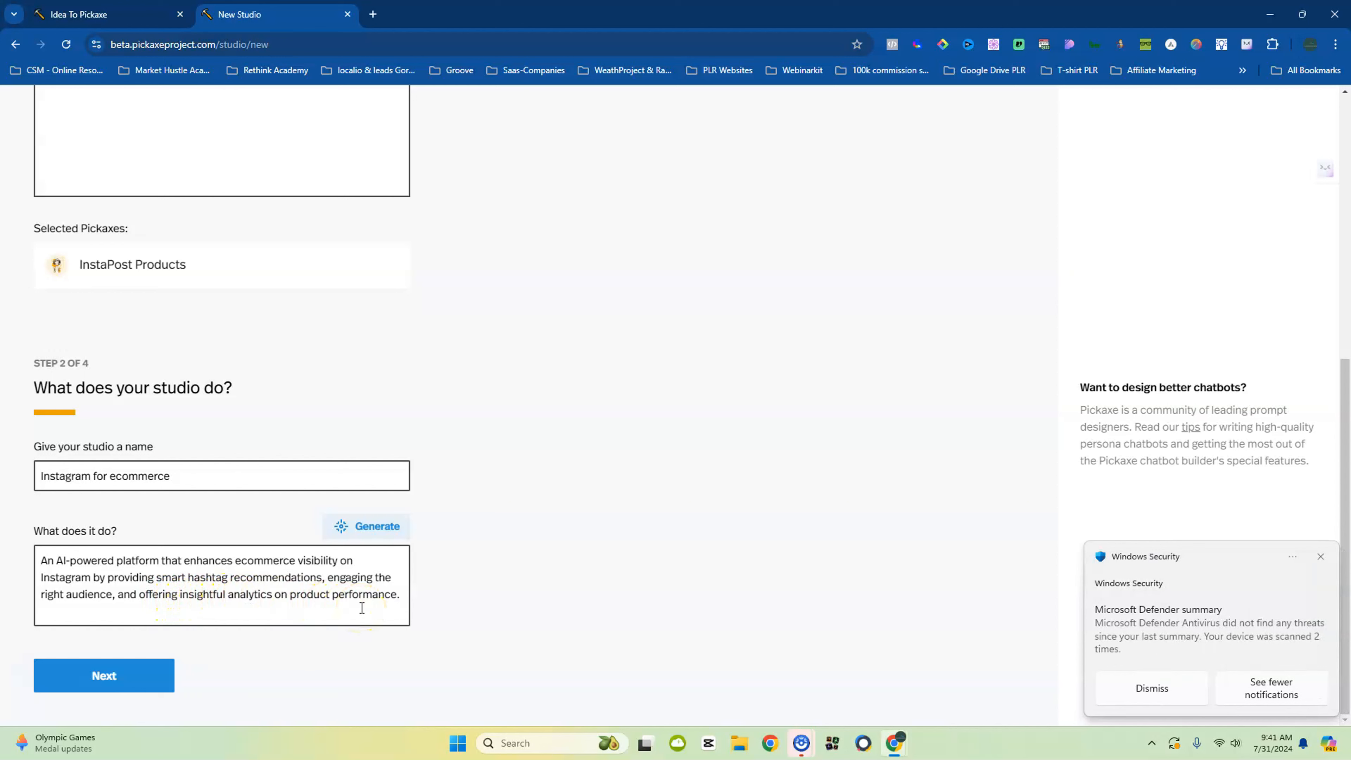
left_click(1321, 557)
left_click(150, 673)
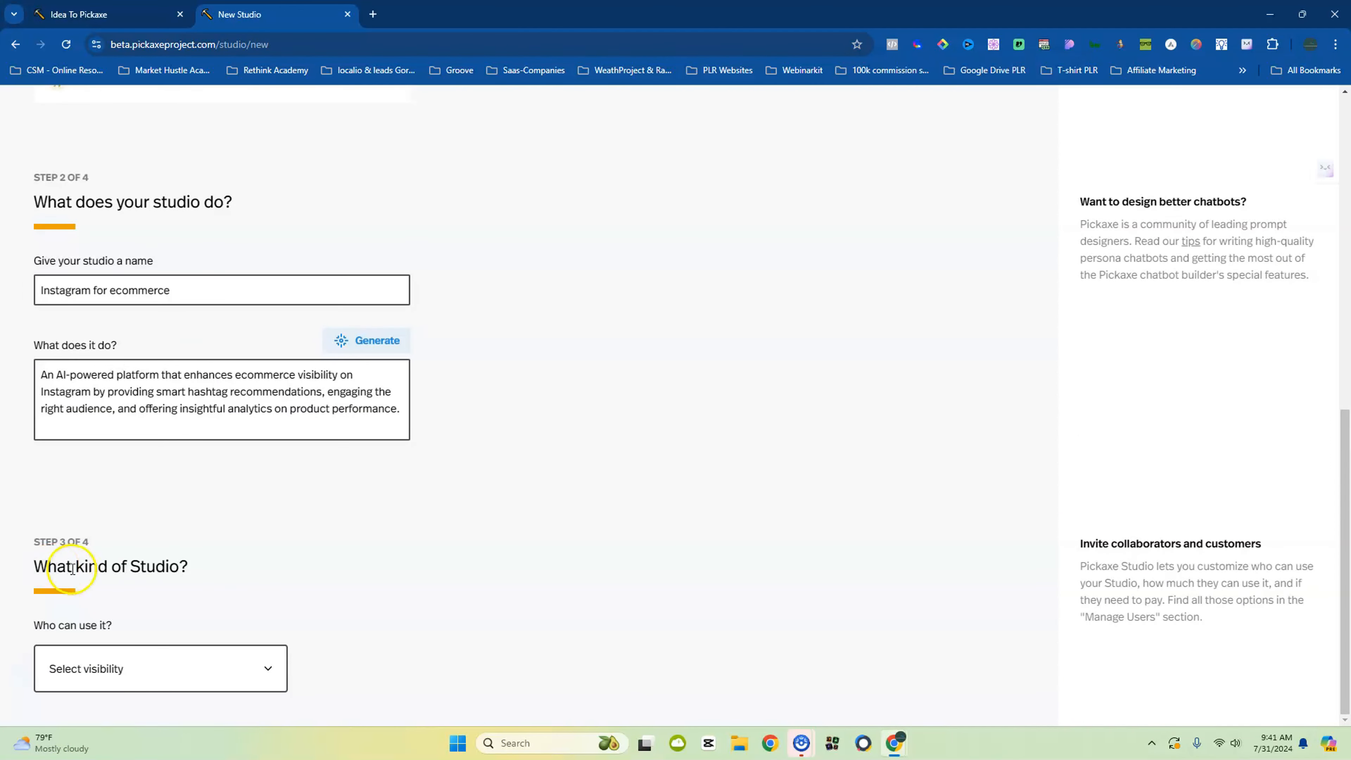
Make the studio Public and set its charge type to Subscription
left_click(262, 671)
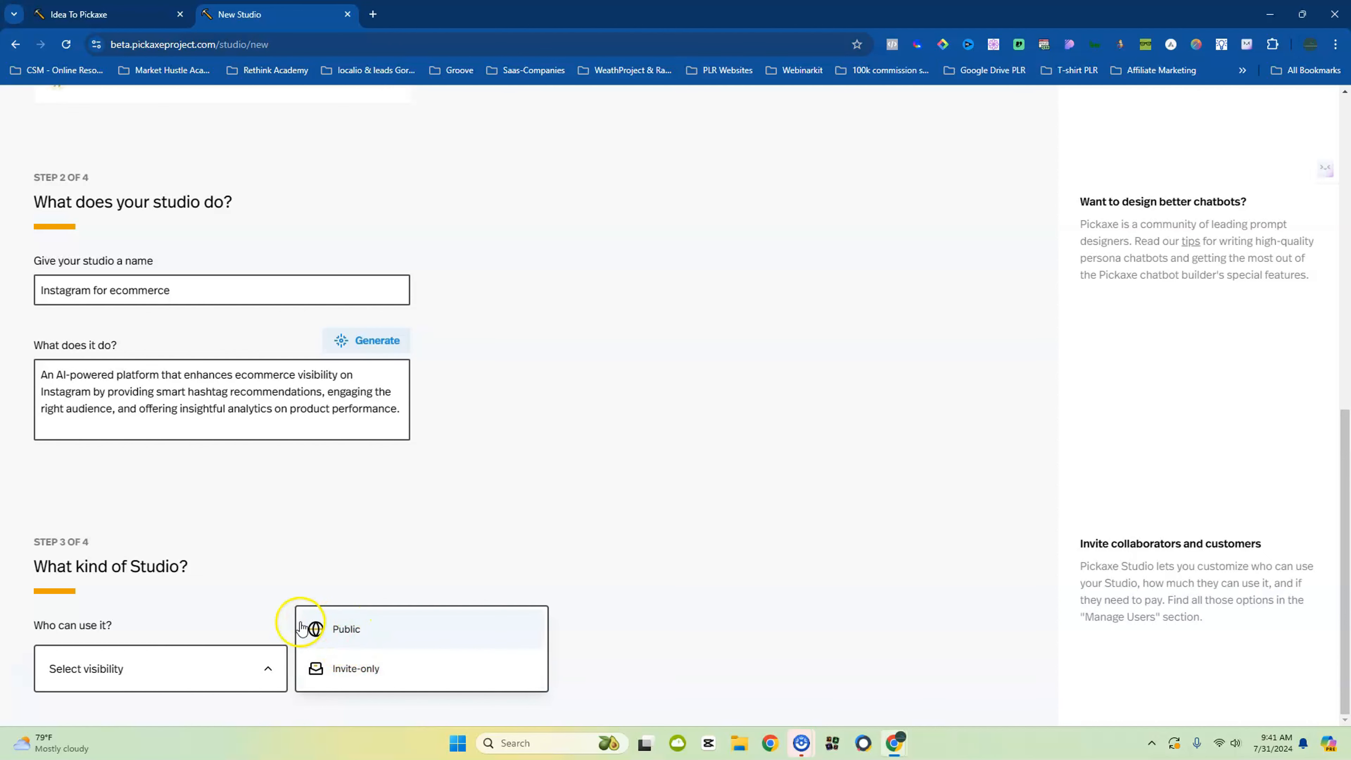
left_click(322, 634)
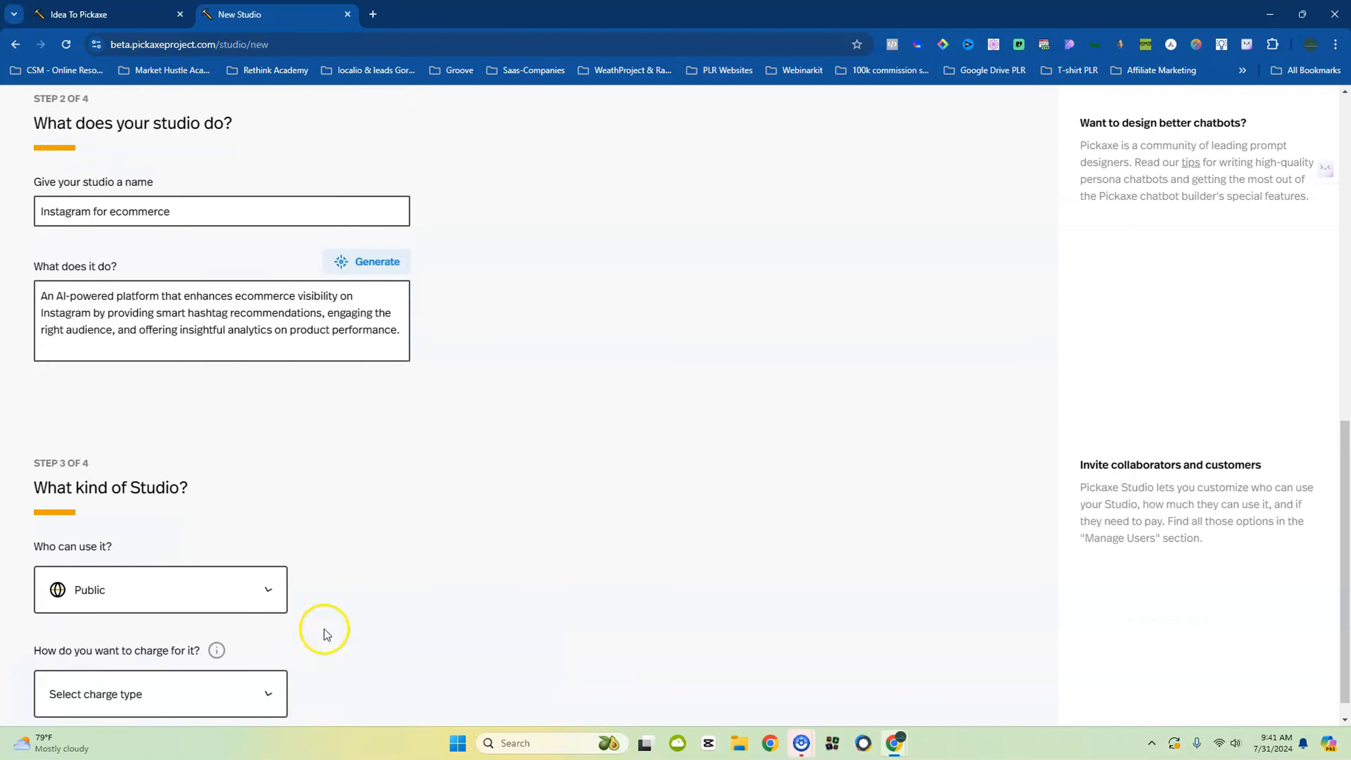
scroll(323, 630, "down", 2)
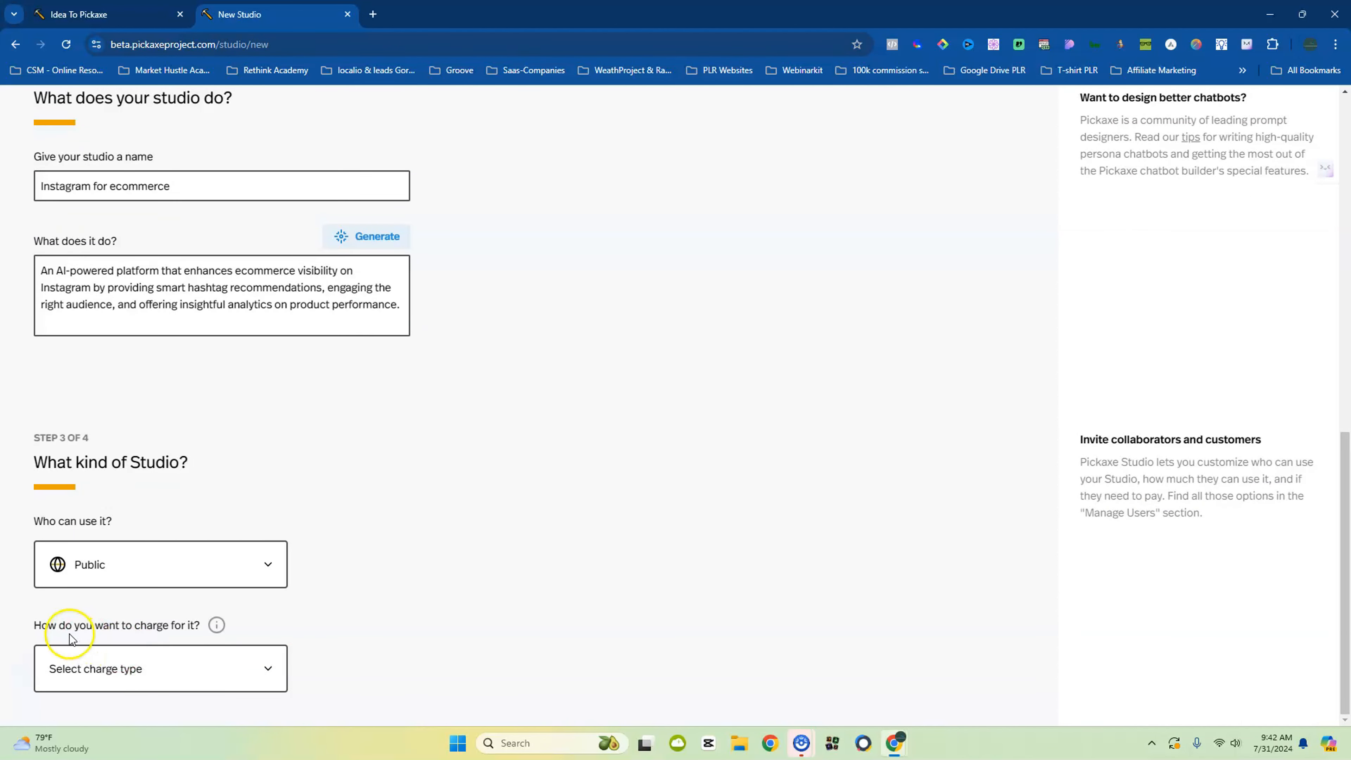
left_click(274, 673)
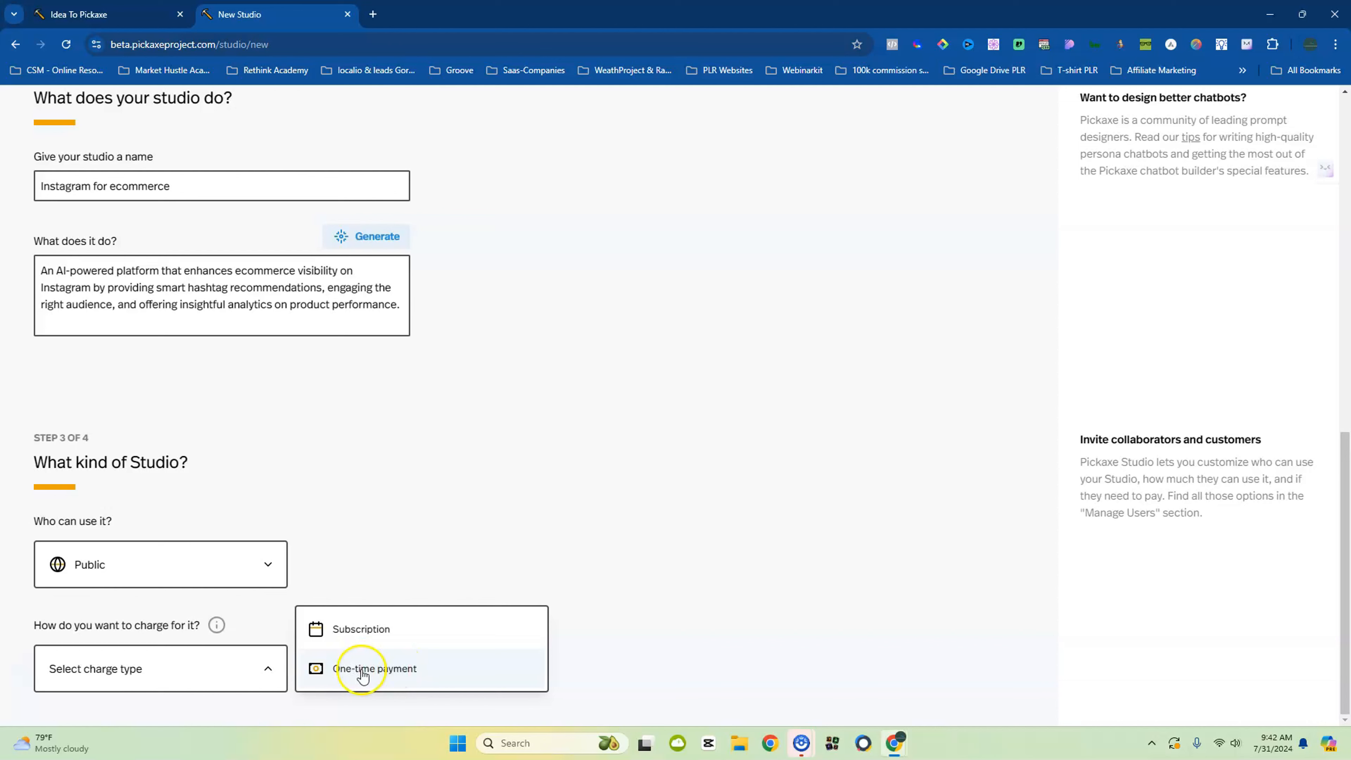
left_click(355, 629)
scroll(354, 628, "down", 6)
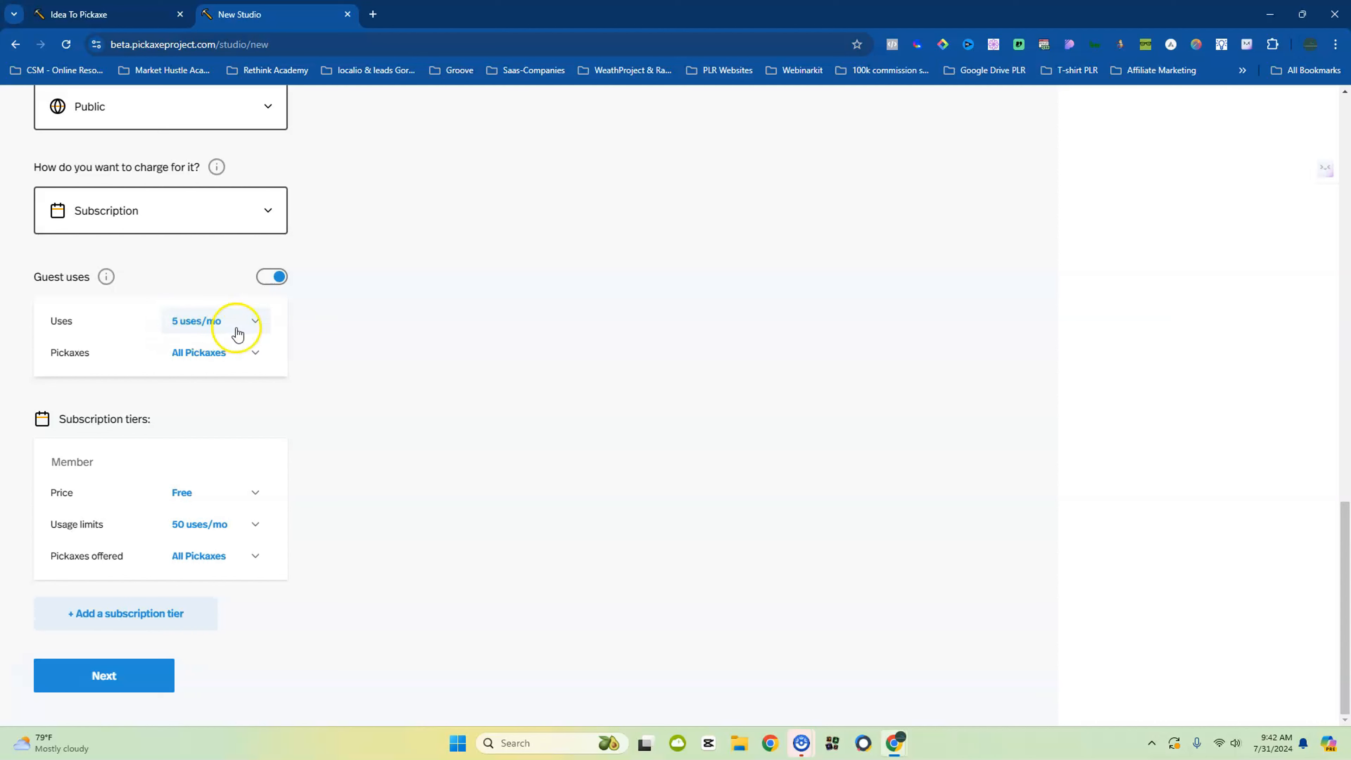
Check the Pickaxes in the guest tier and set guest uses to 10 per month
left_click(256, 353)
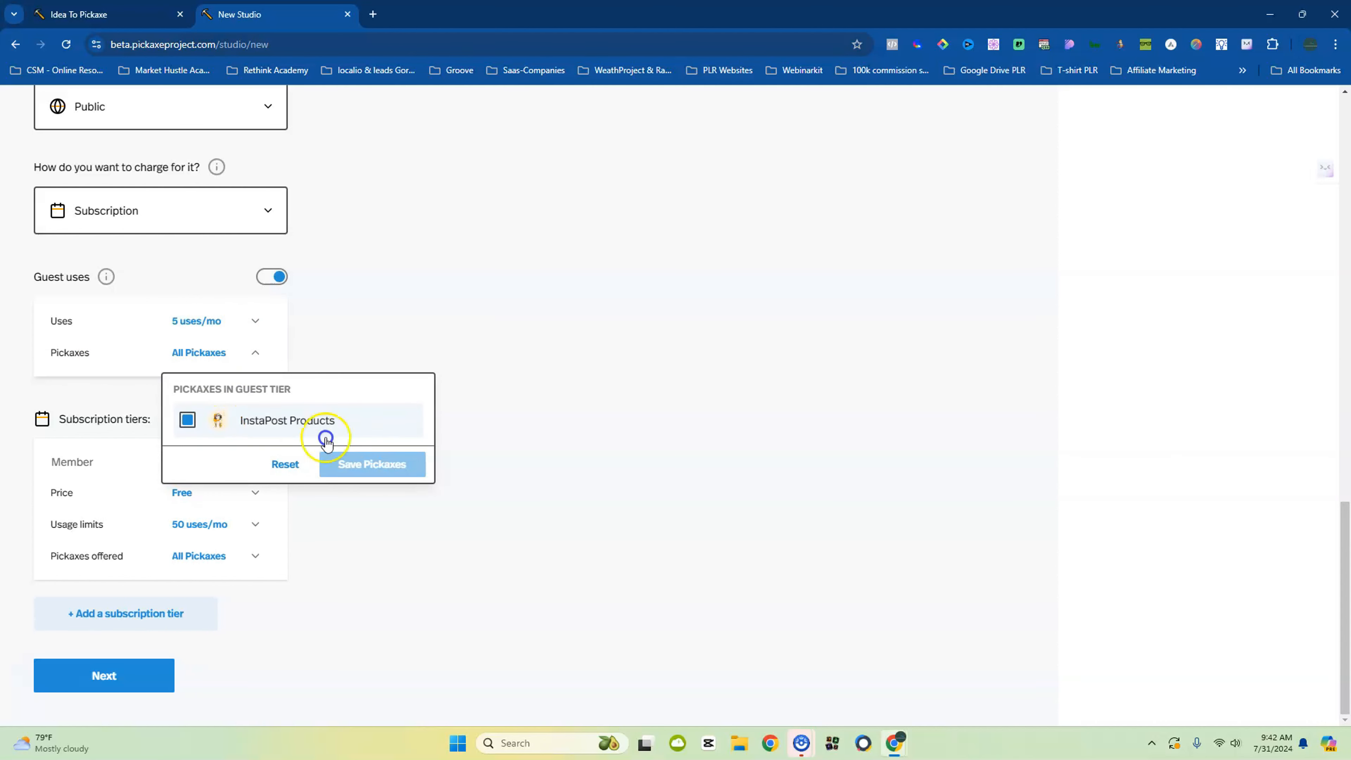
left_click(260, 323)
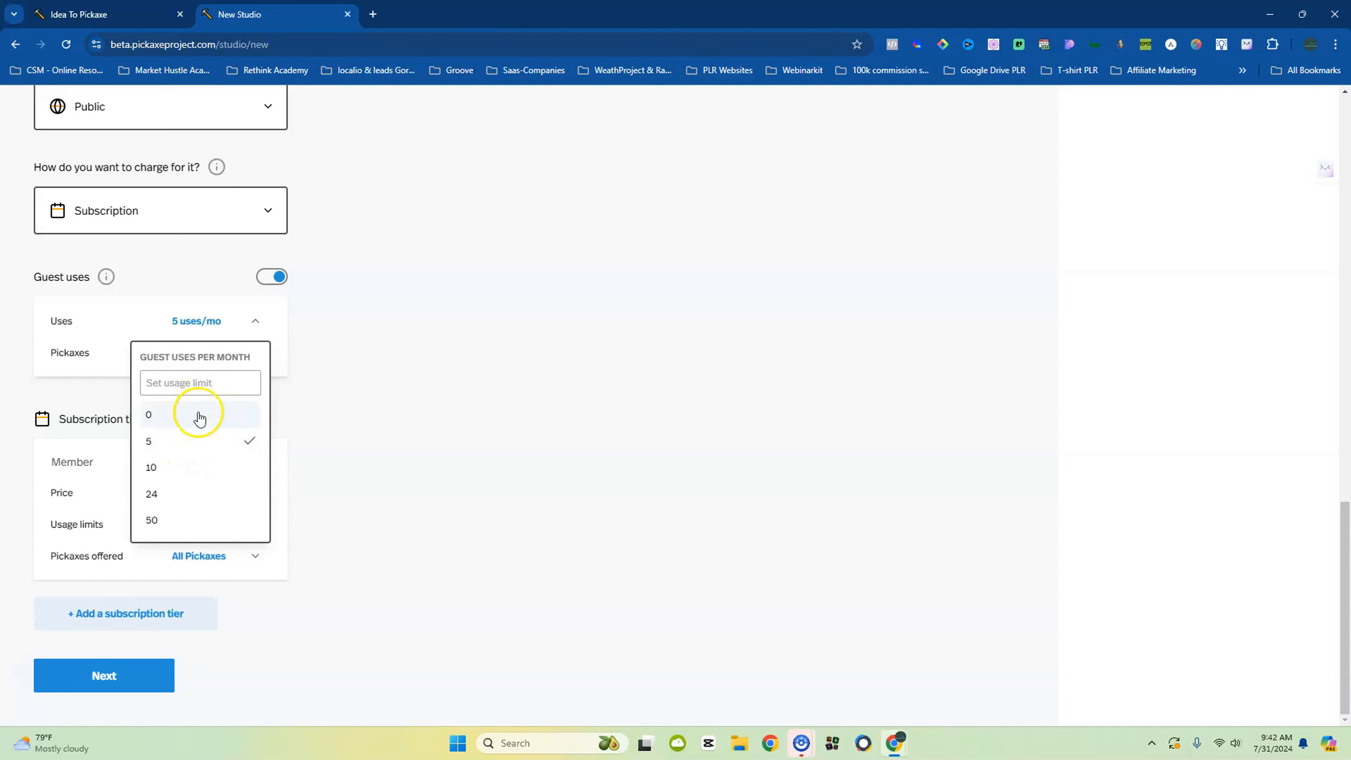
left_click(188, 467)
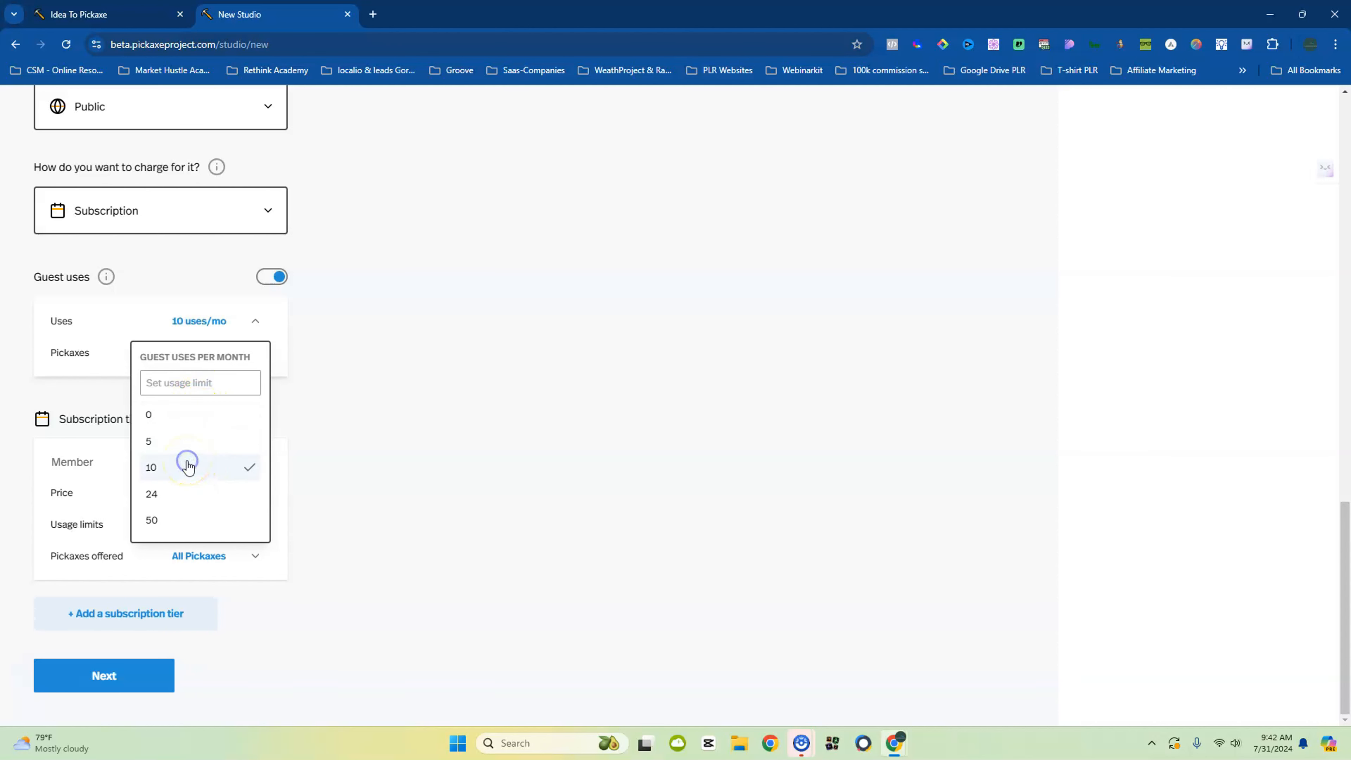
left_click(437, 492)
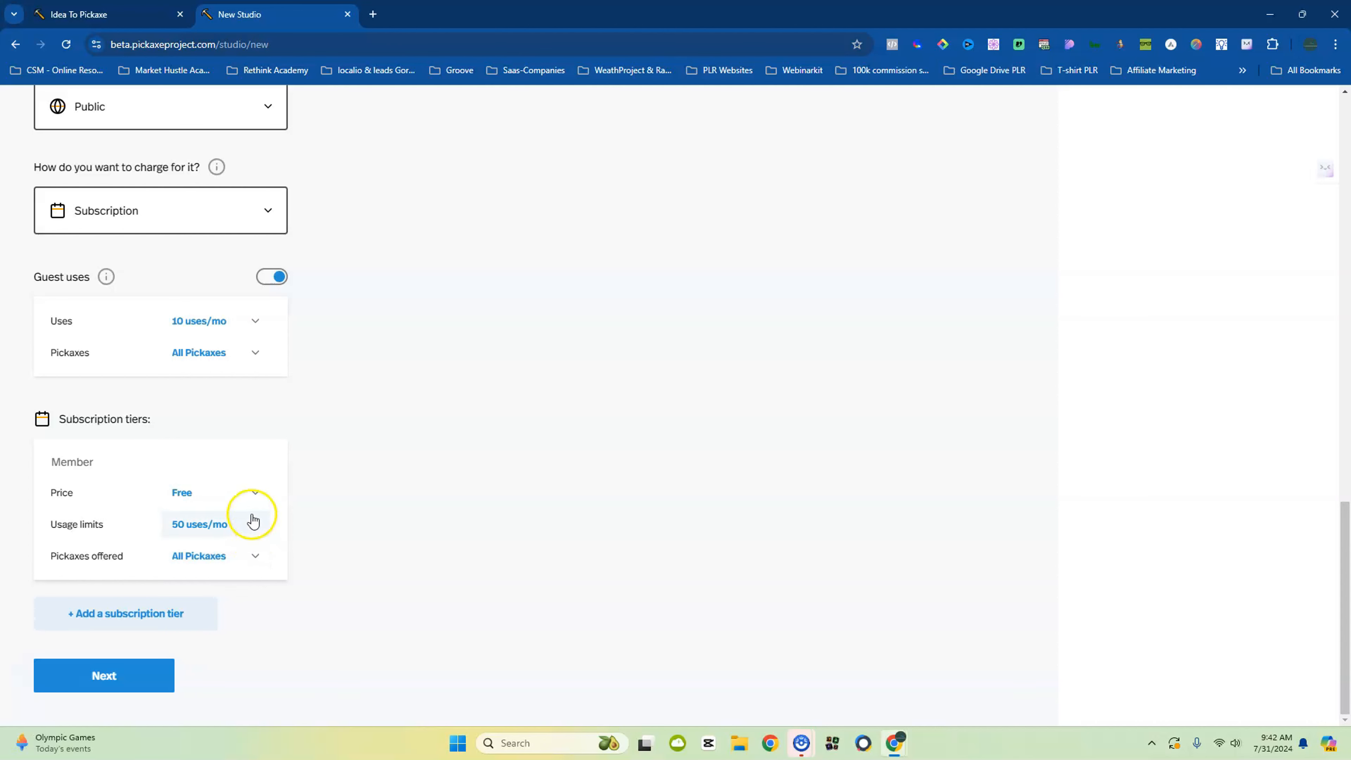
Check the Member tier's monthly price options and add a second subscription tier
left_click(250, 503)
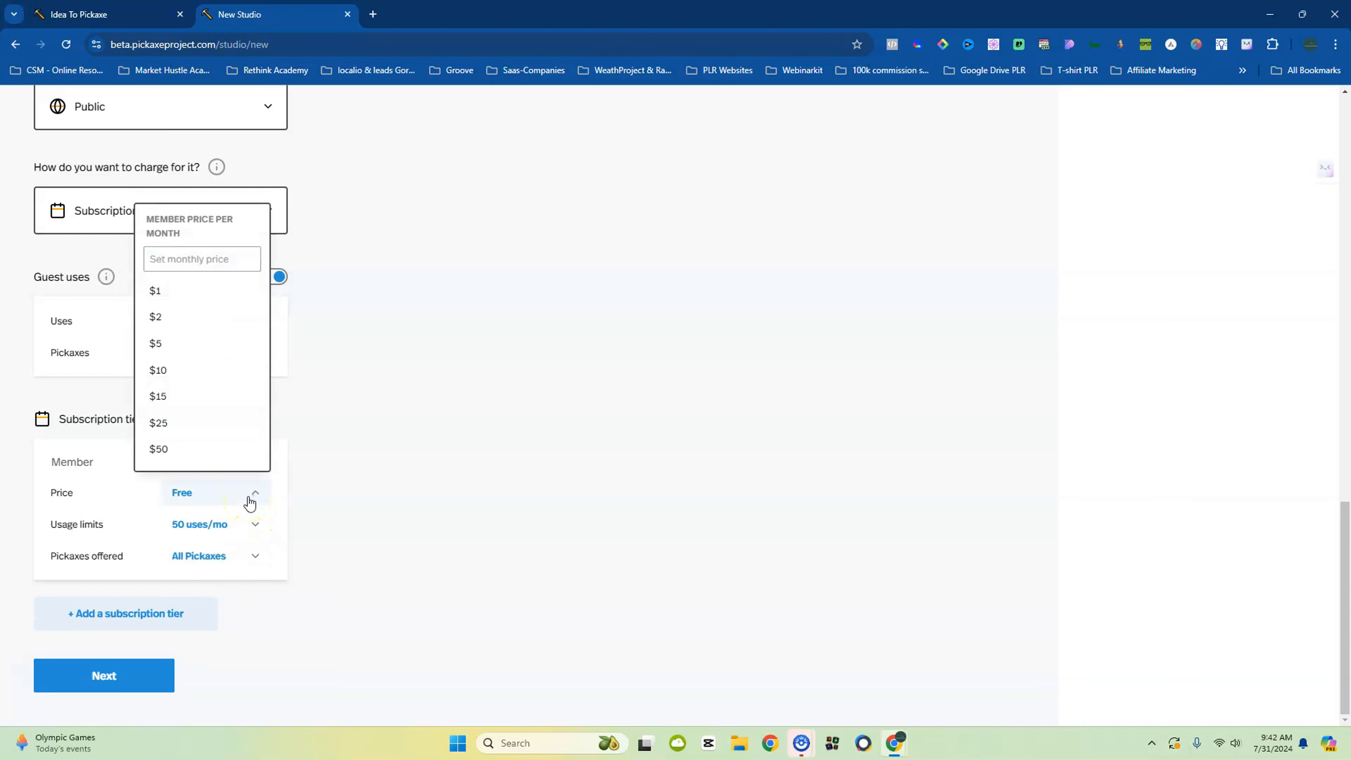
left_click(250, 503)
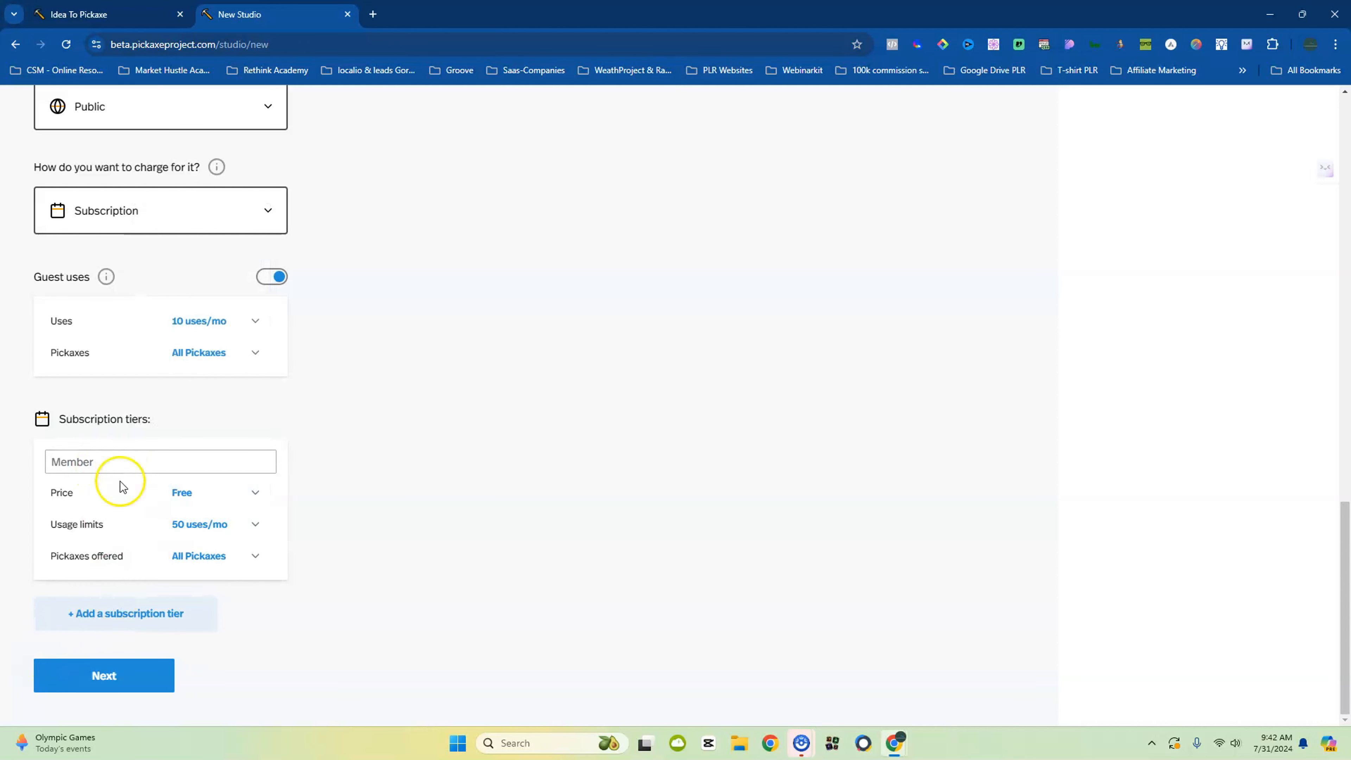
left_click(84, 612)
scroll(184, 582, "down", 3)
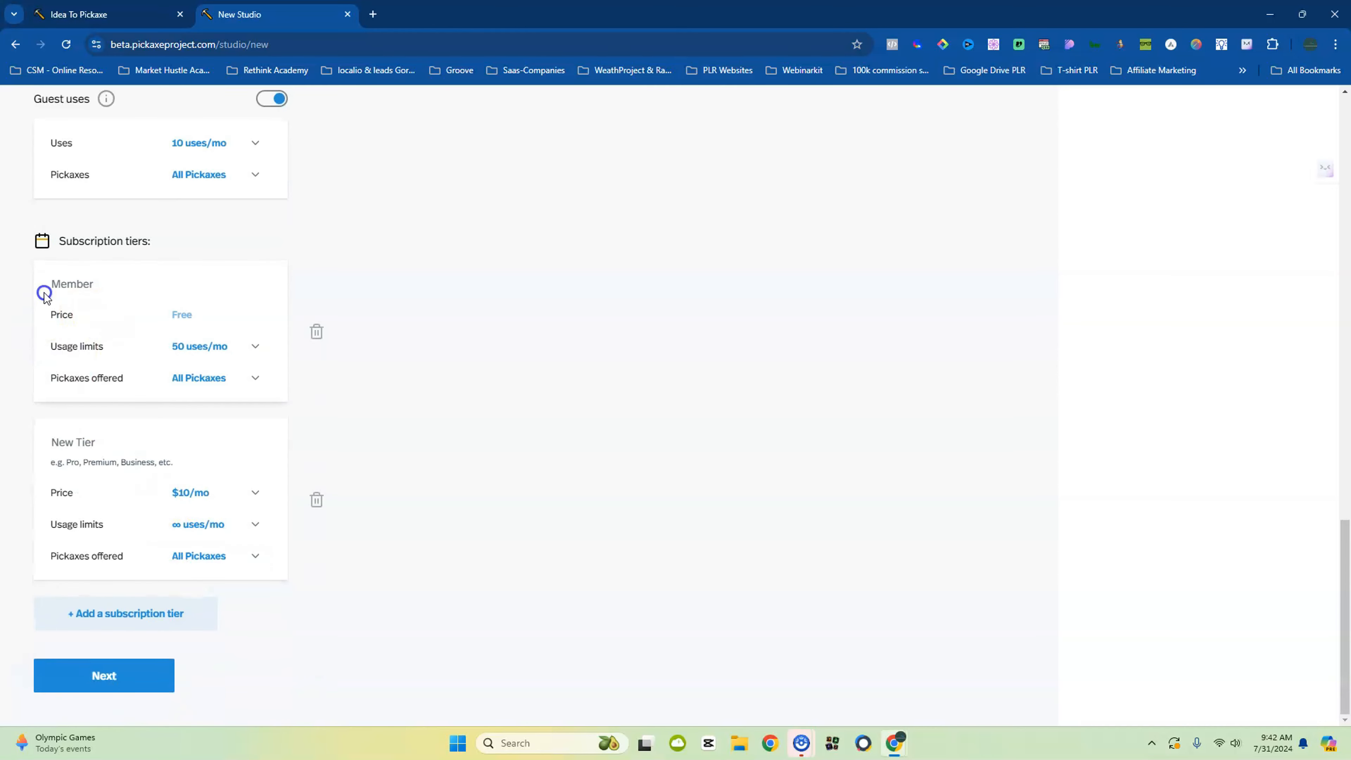
Rename the Member subscription tier as "Free with email signup"
left_click(104, 286)
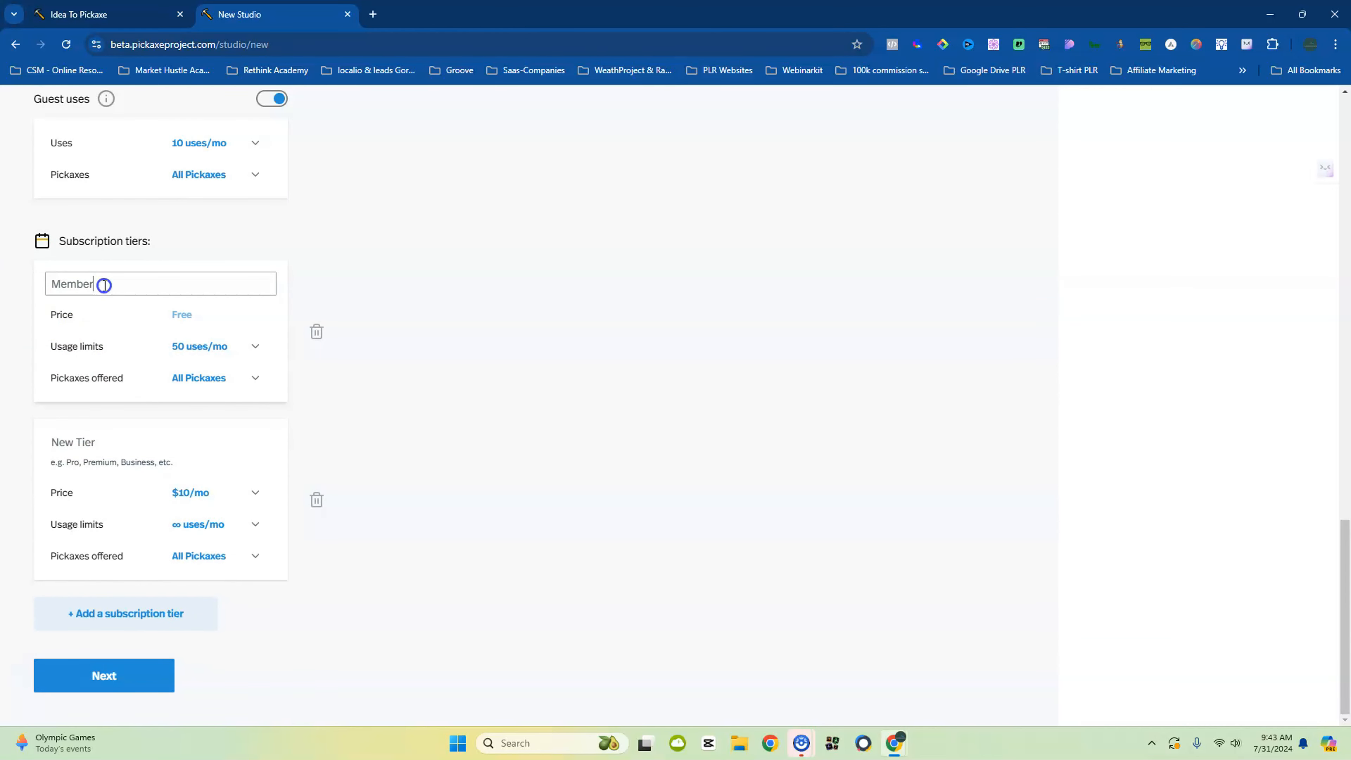
left_click_drag(104, 285, 17, 287)
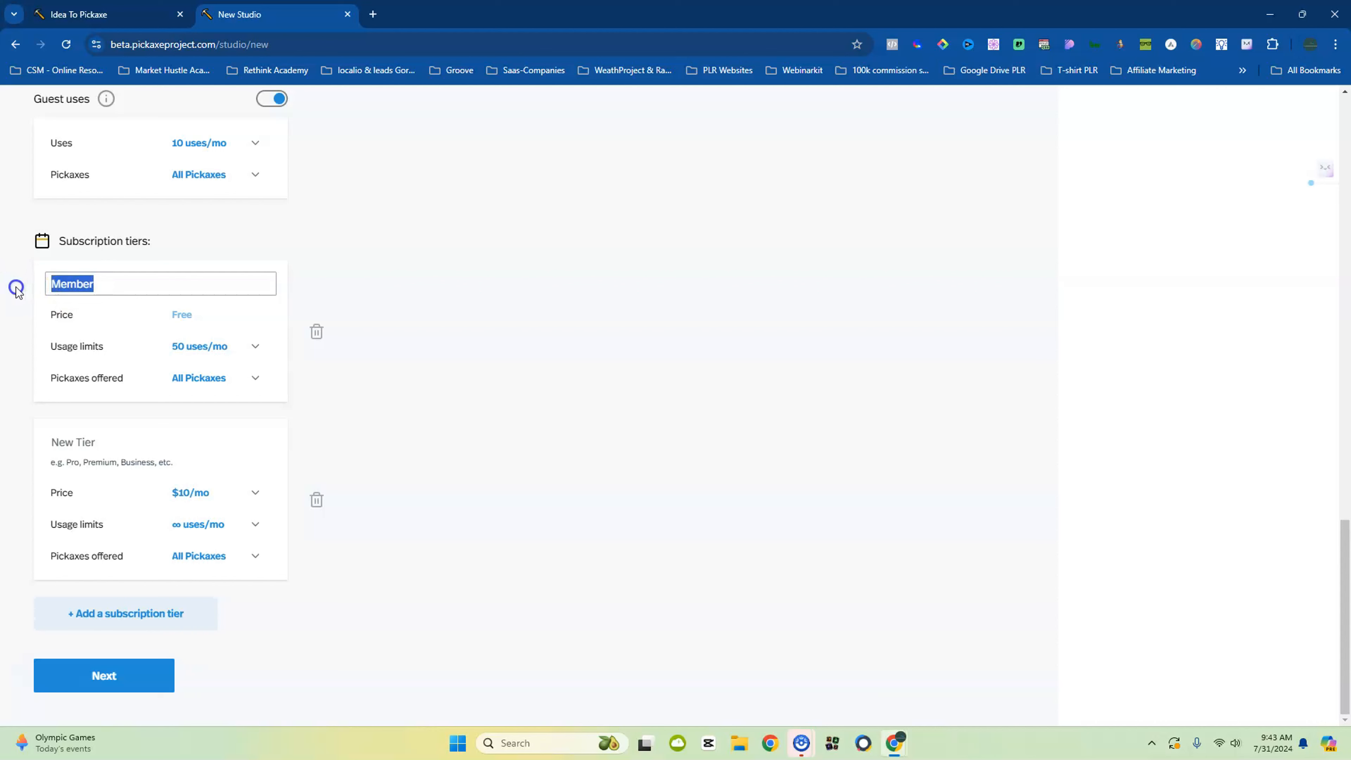
type("Free with email signup")
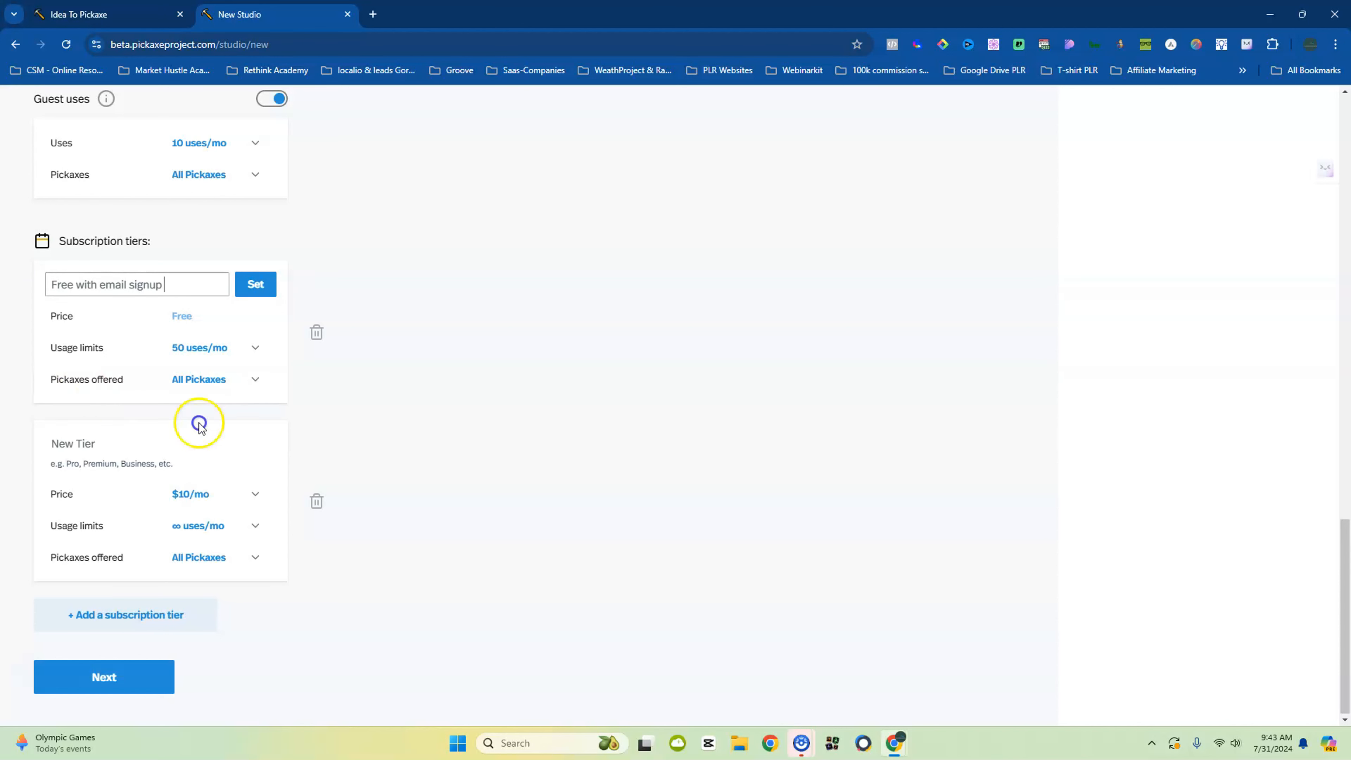
Name the new paid subscription tier "Silver plan"
left_click(86, 442)
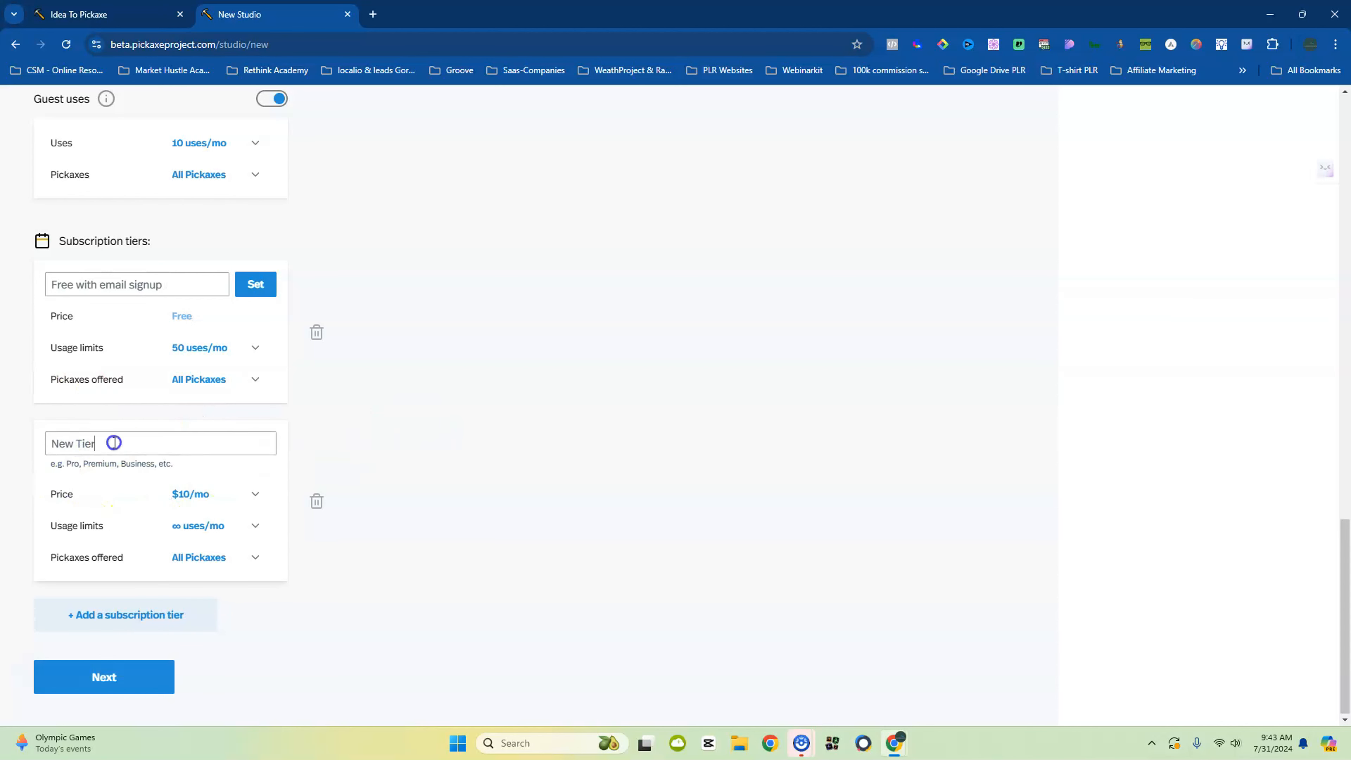
left_click_drag(112, 441, 29, 438)
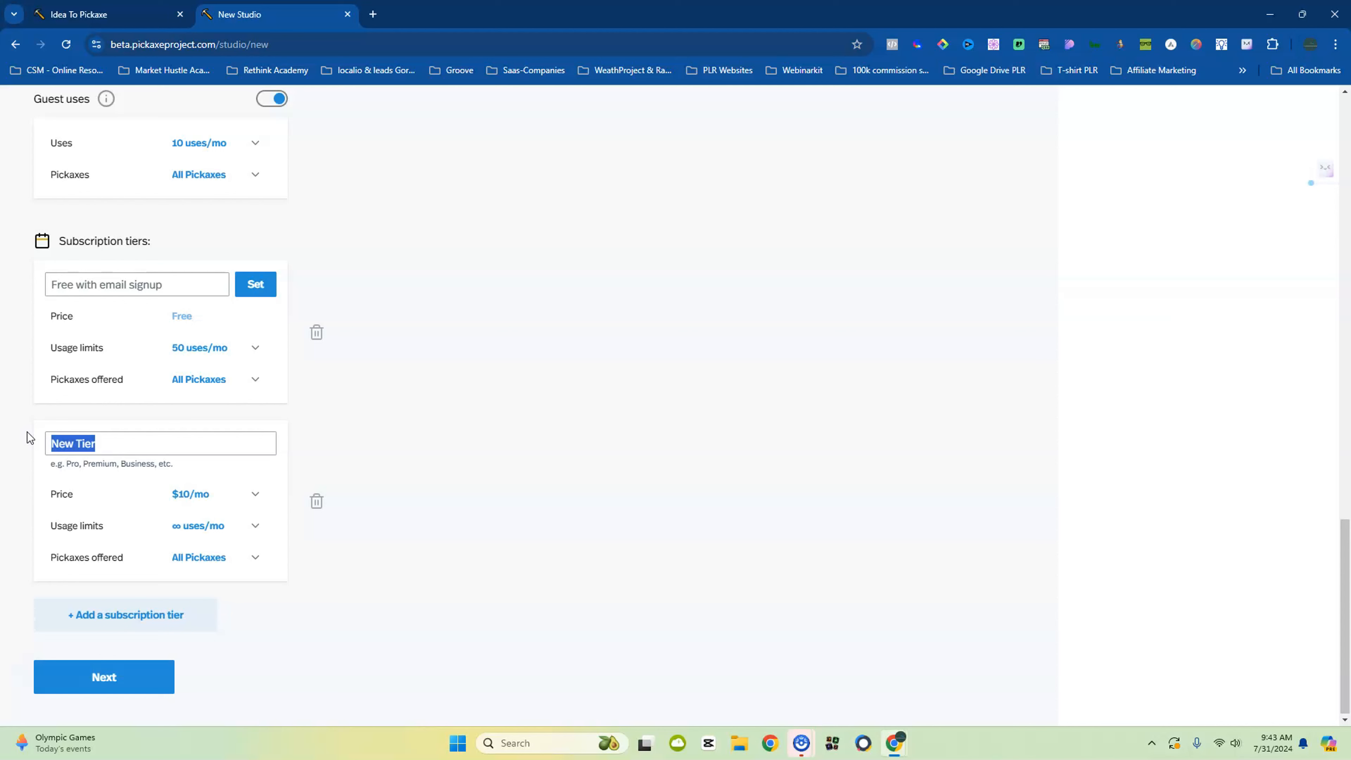
type("Gold")
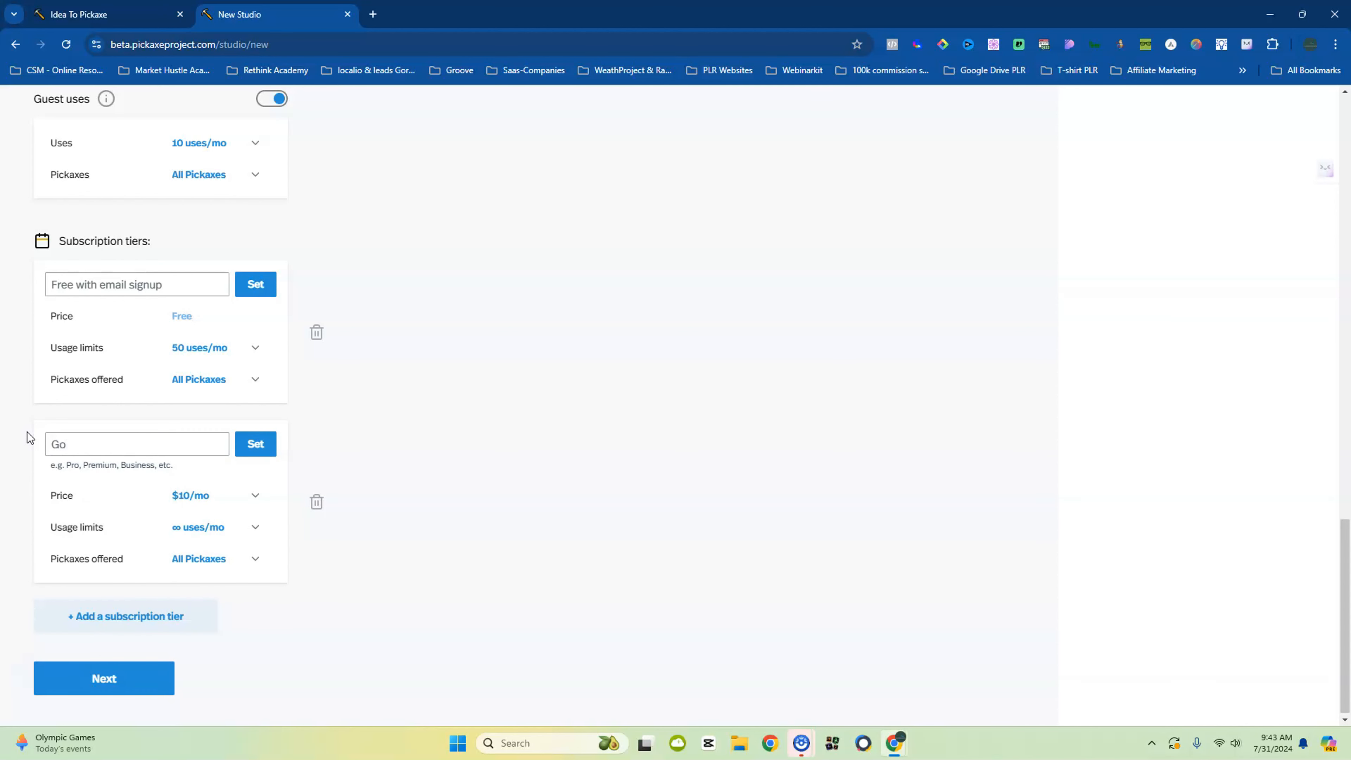
key("BackSpace")
key("BackSpace")
type("Silver plan")
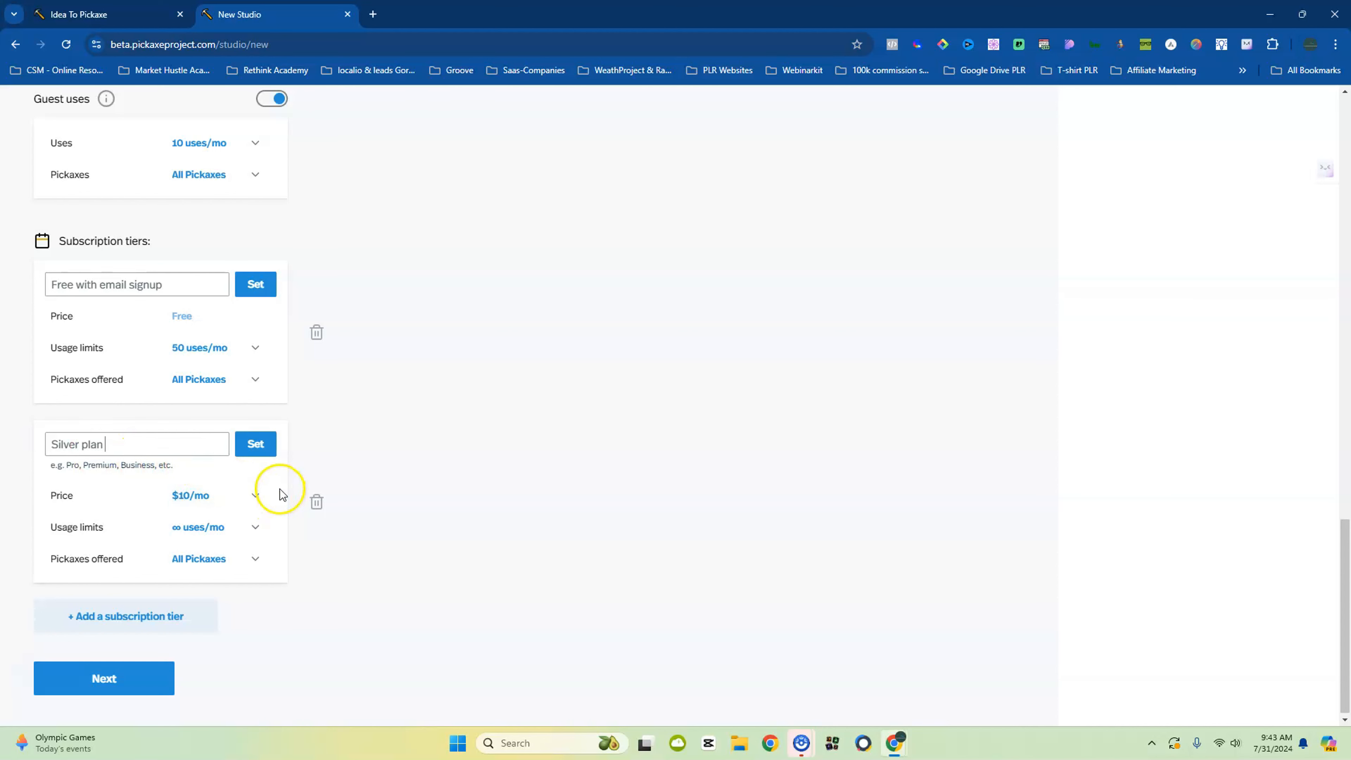
Set a custom usage limit of 11 uses per month for the "Free with email signup" tier
left_click(256, 349)
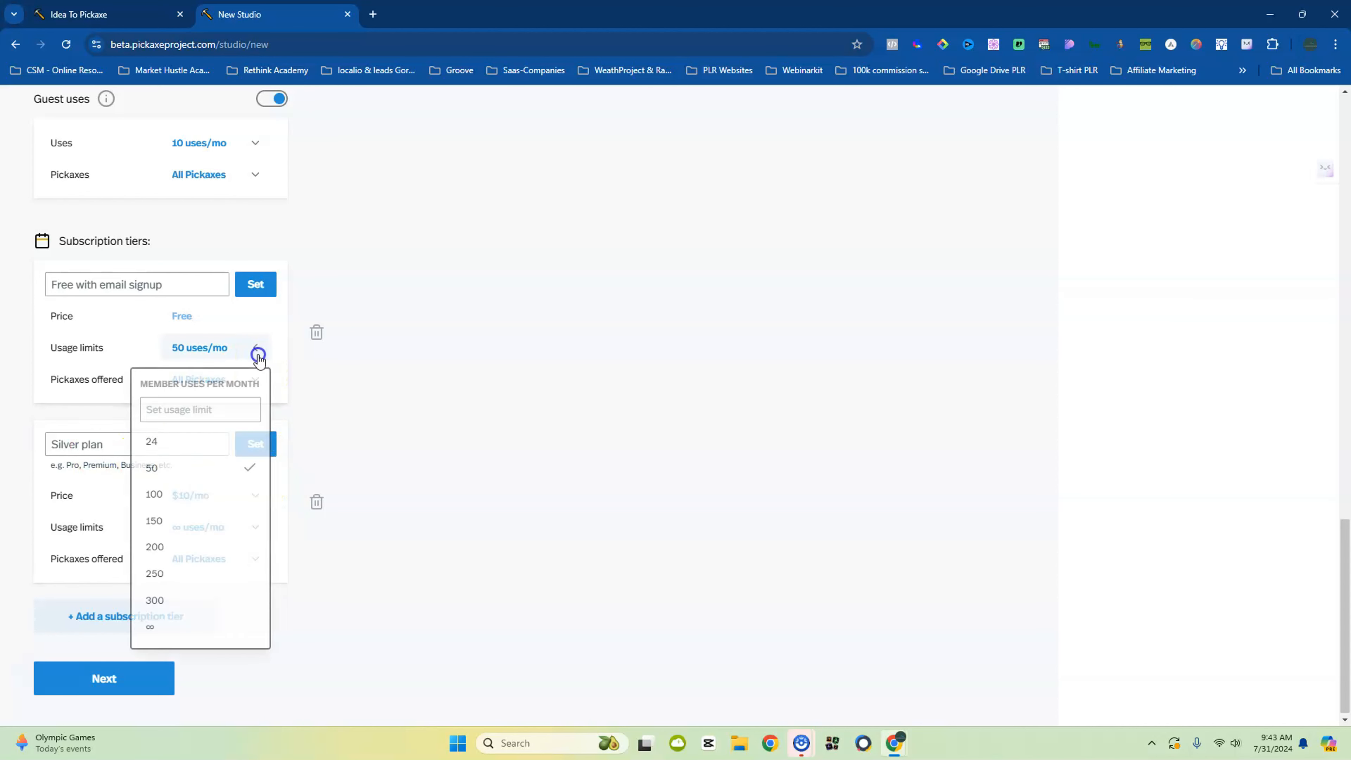
scroll(174, 473, "up", 3)
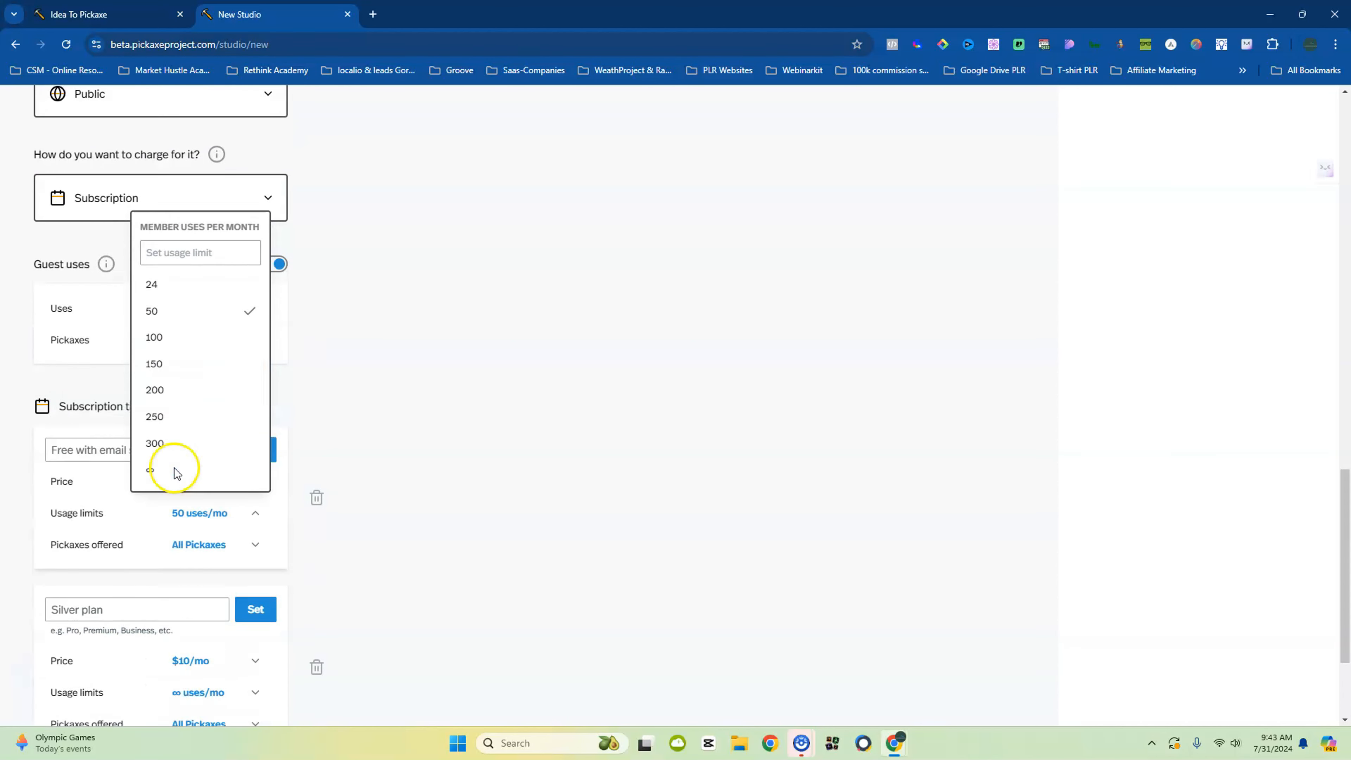
scroll(191, 530, "down", 4)
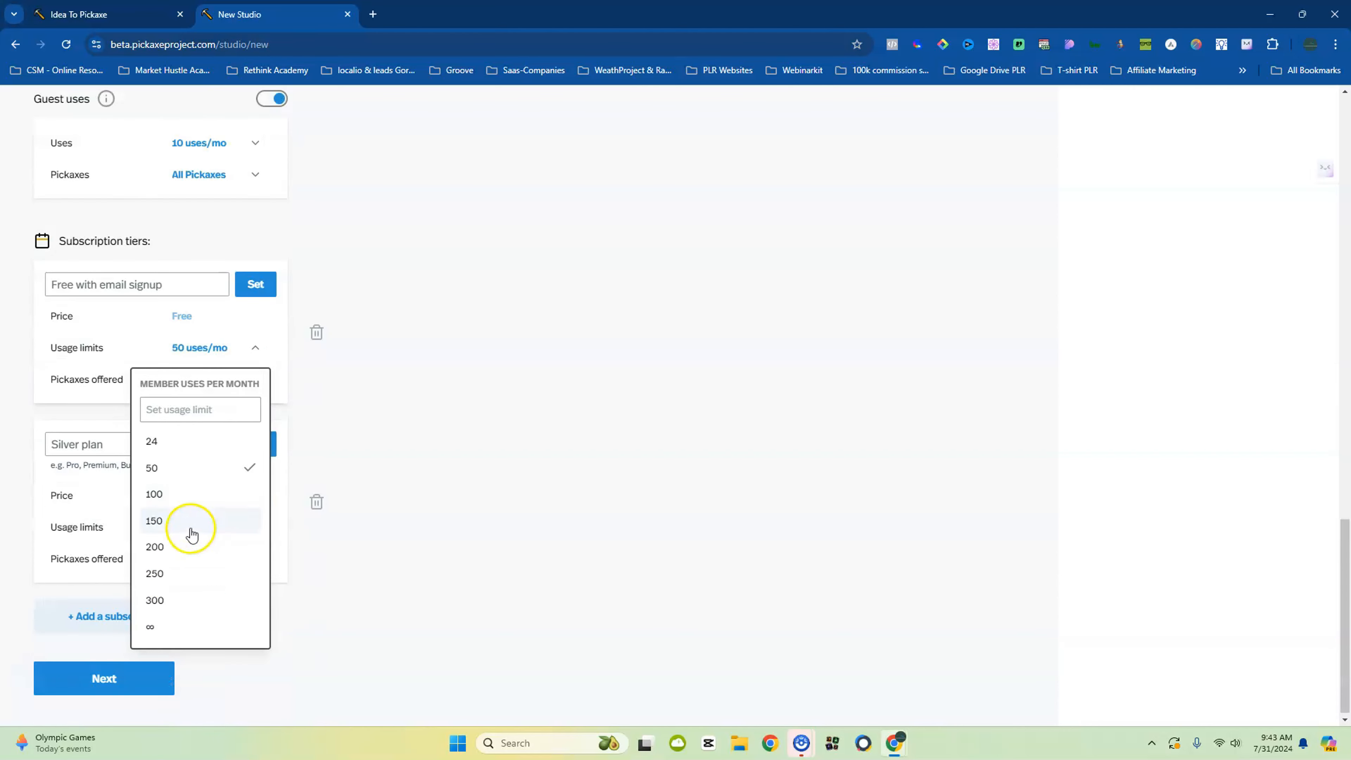
left_click(187, 409)
type("11")
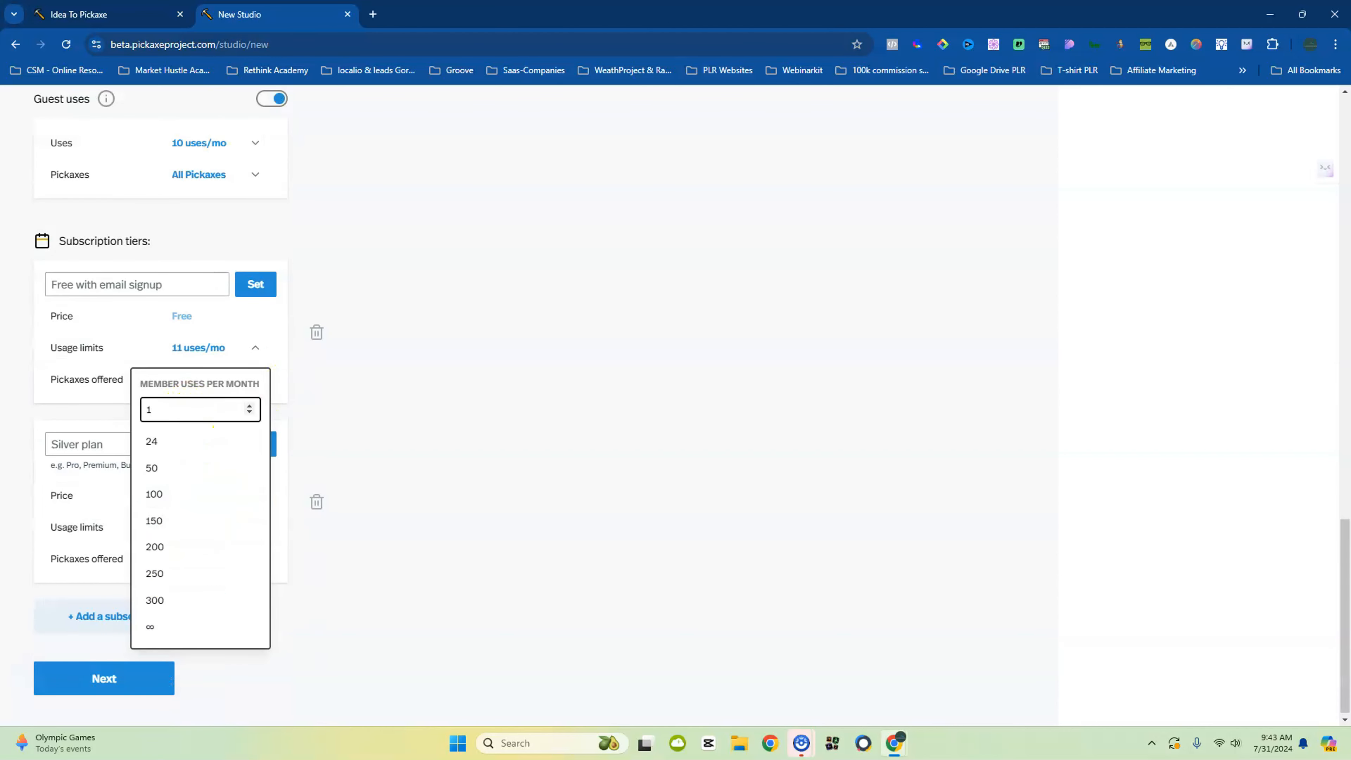
key("Return")
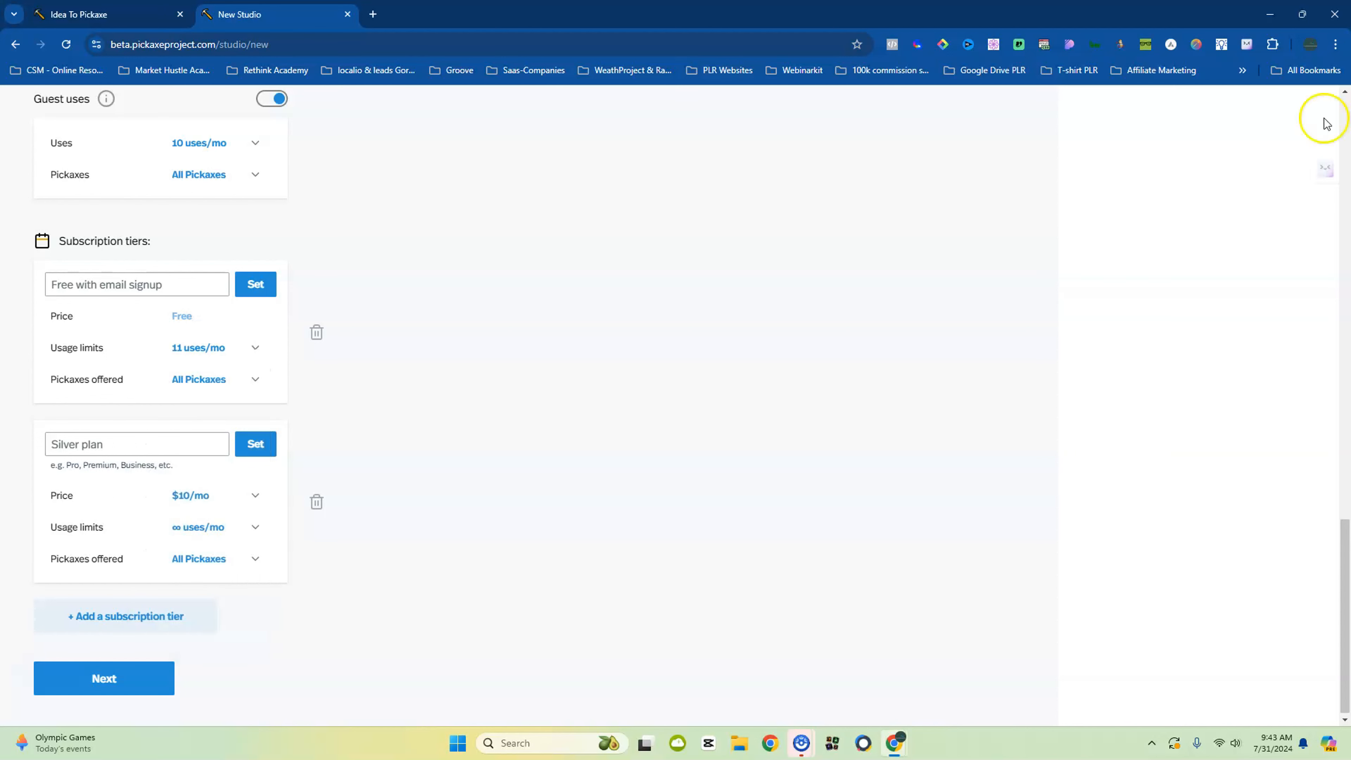
Try to enter a different custom monthly usage limit for the "Free with email signup" tier
left_click(254, 352)
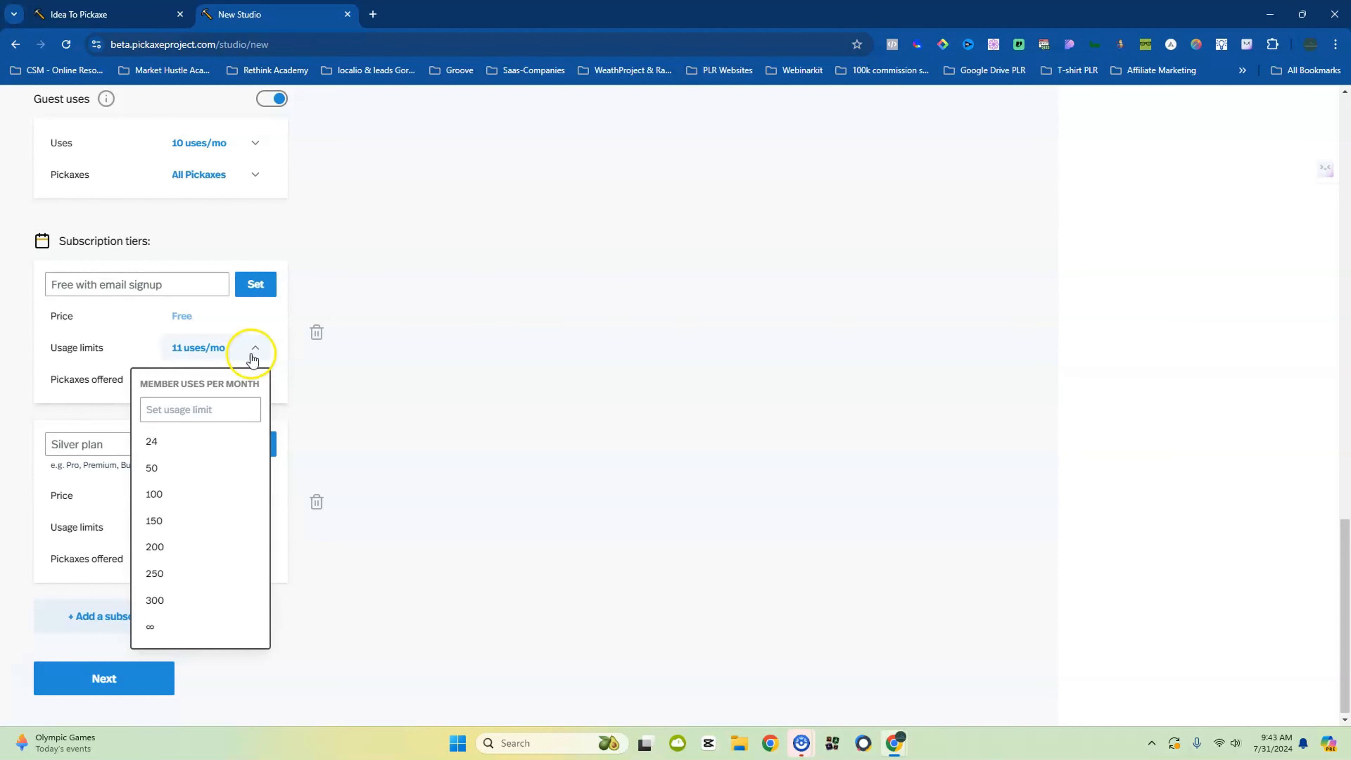
left_click(207, 408)
type("2")
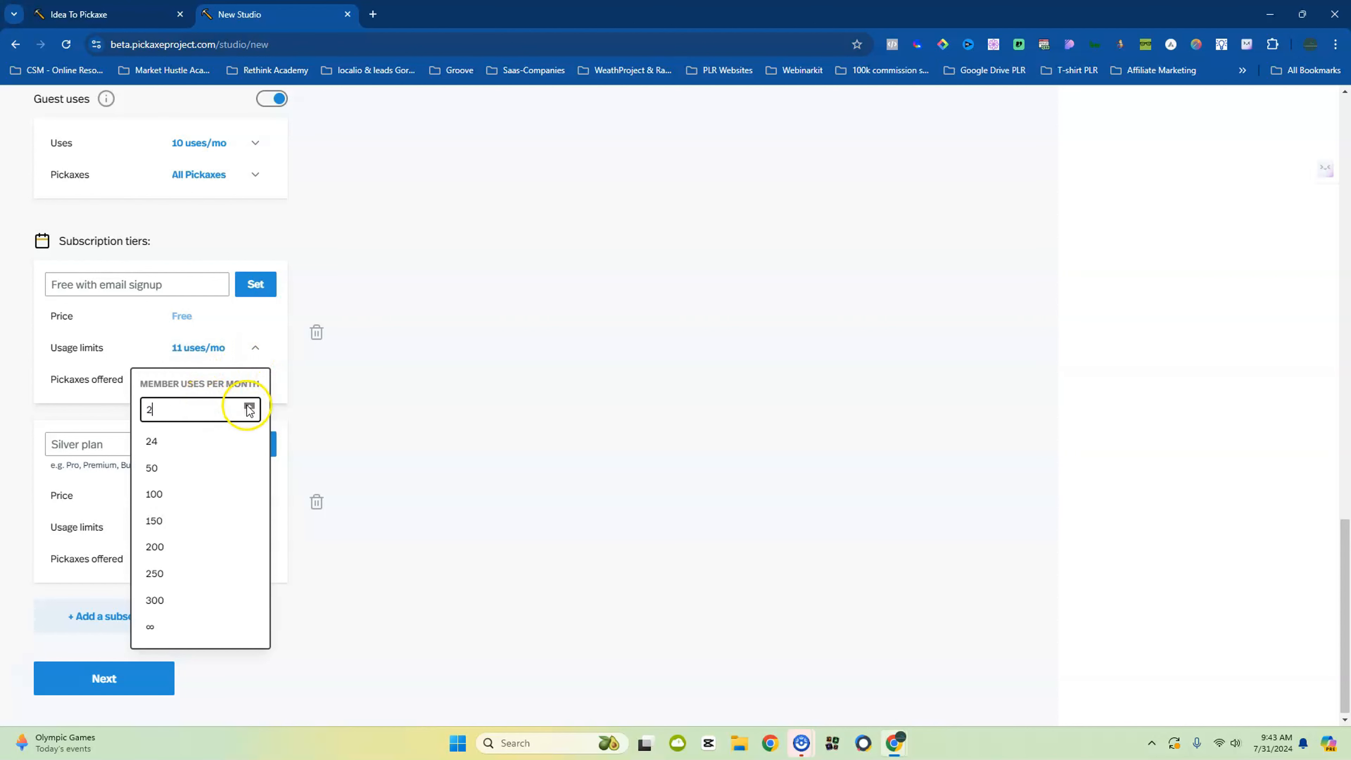
left_click(249, 407)
left_click(249, 407)
left_click(253, 381)
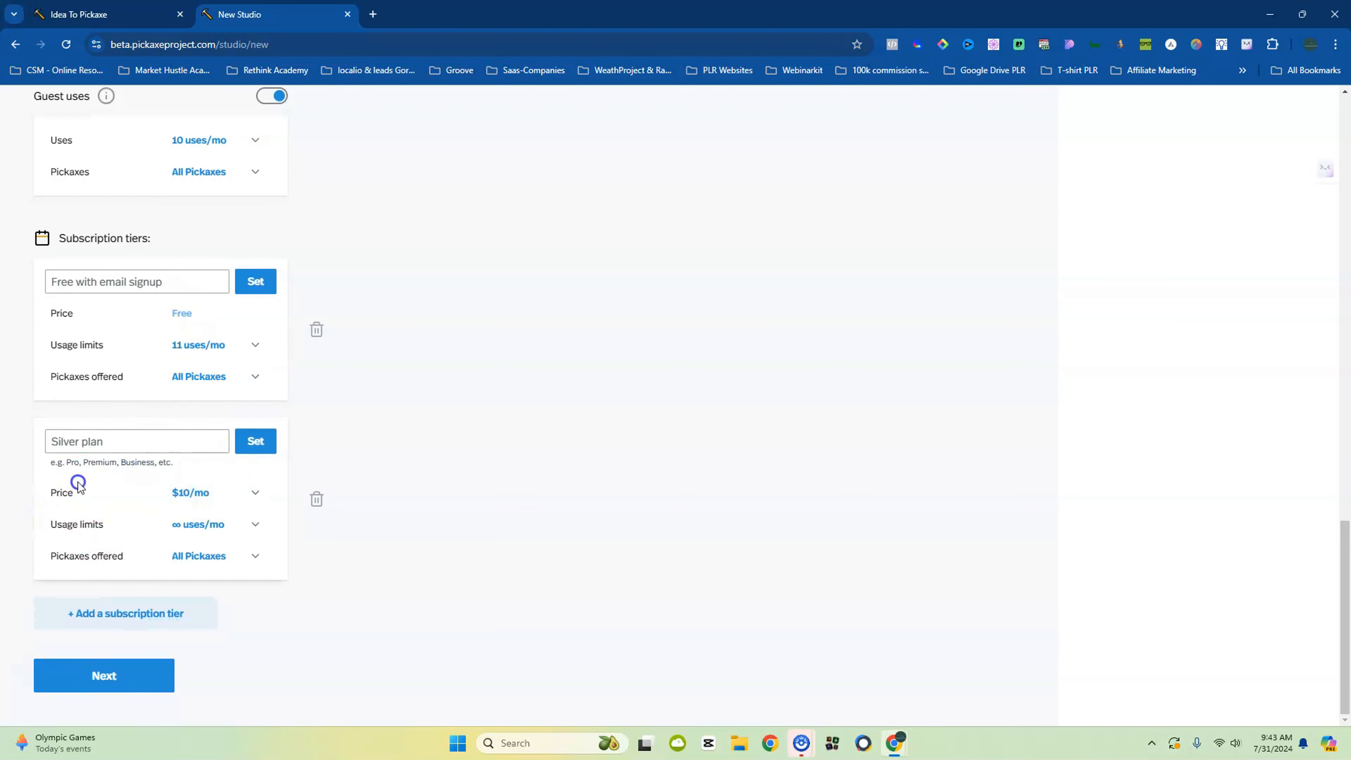
Set the Silver plan's price to $5 per month and add another subscription tier named "Gold Plan"
left_click(254, 493)
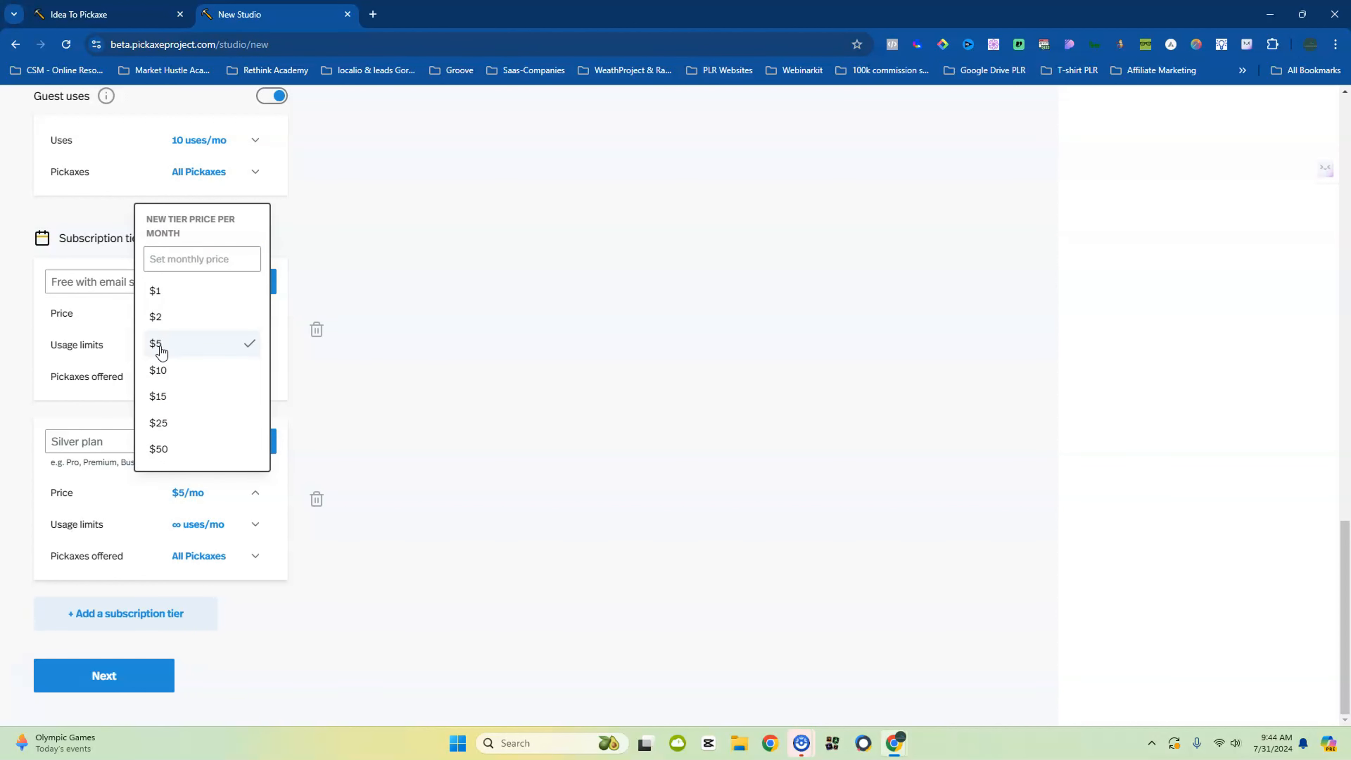
left_click(452, 392)
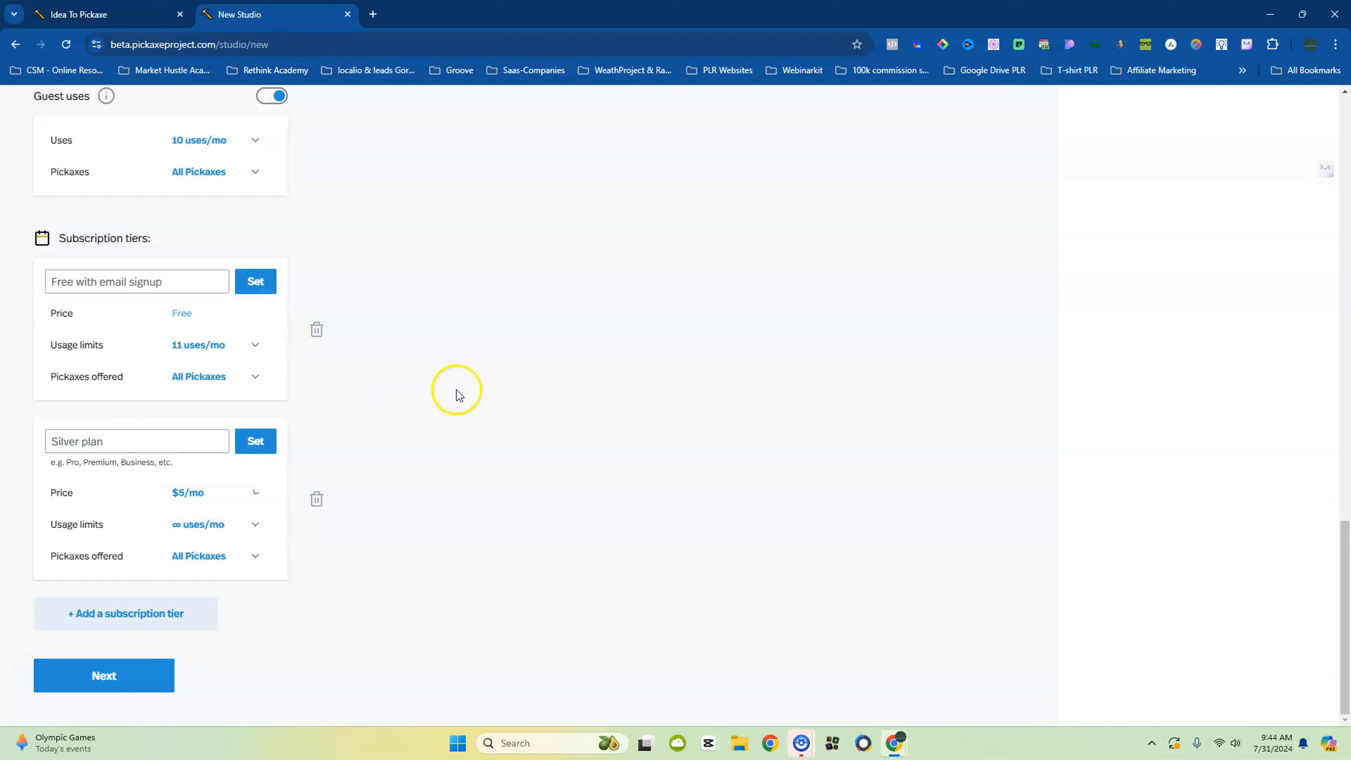
left_click(91, 617)
left_click_drag(123, 624, 40, 615)
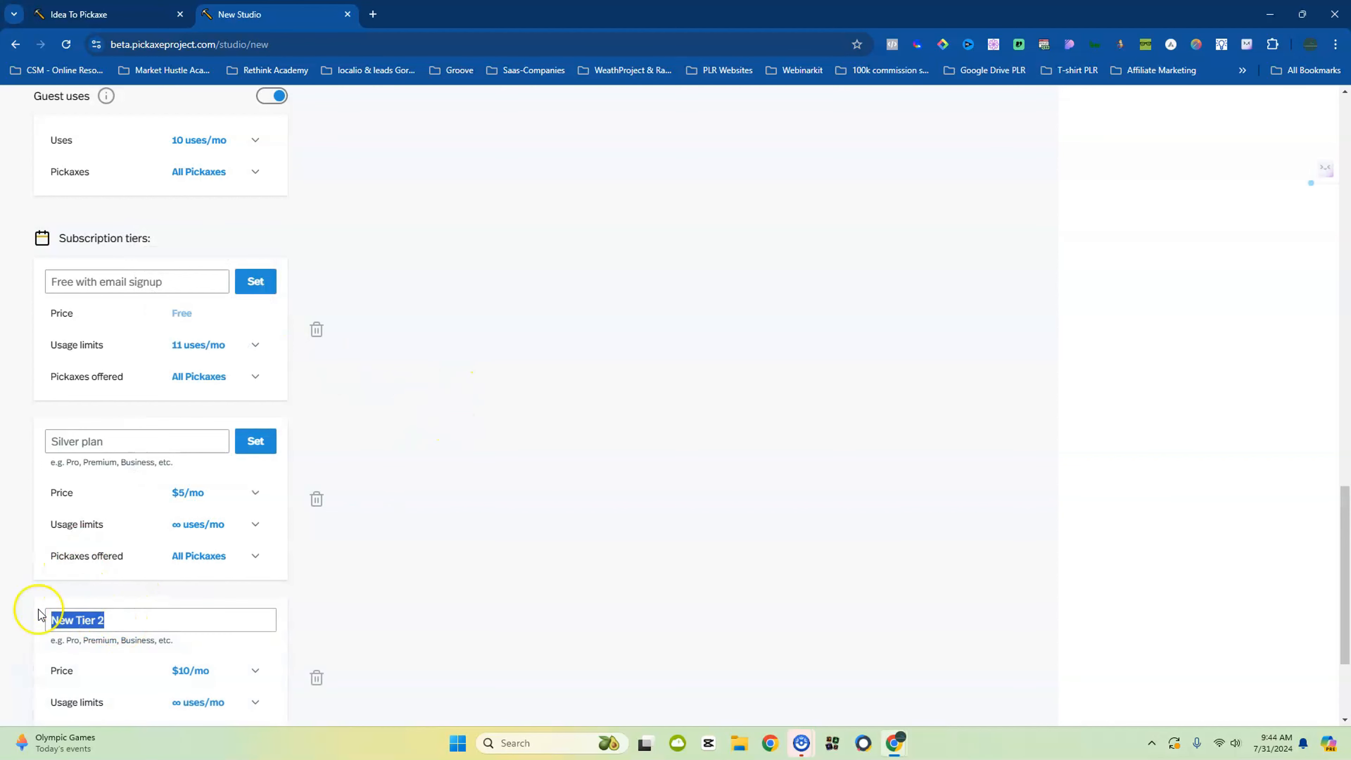
type("Gold Plam")
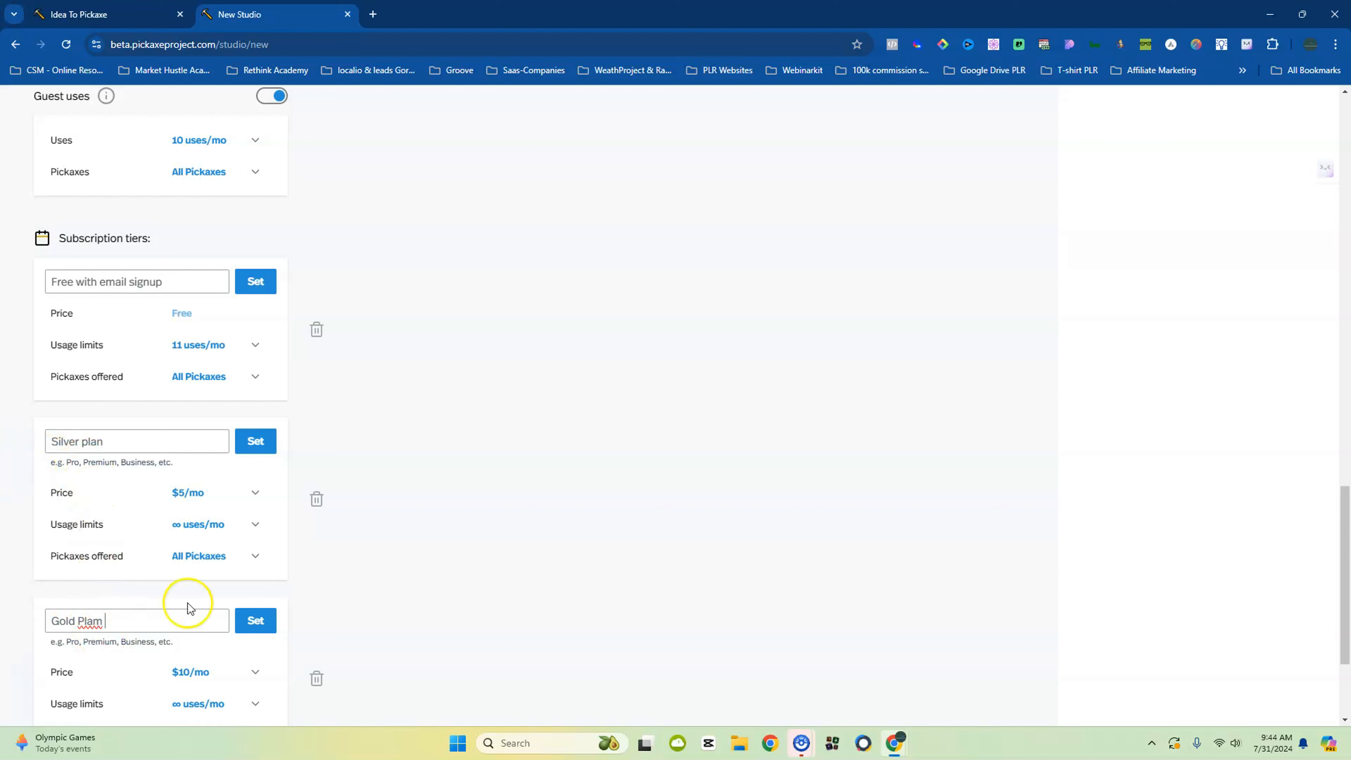
key("BackSpace")
key("BackSpace")
type("n")
Capitalize the second word of the silver tier's name so it reads "Silver Plan"
left_click_drag(114, 442, 98, 444)
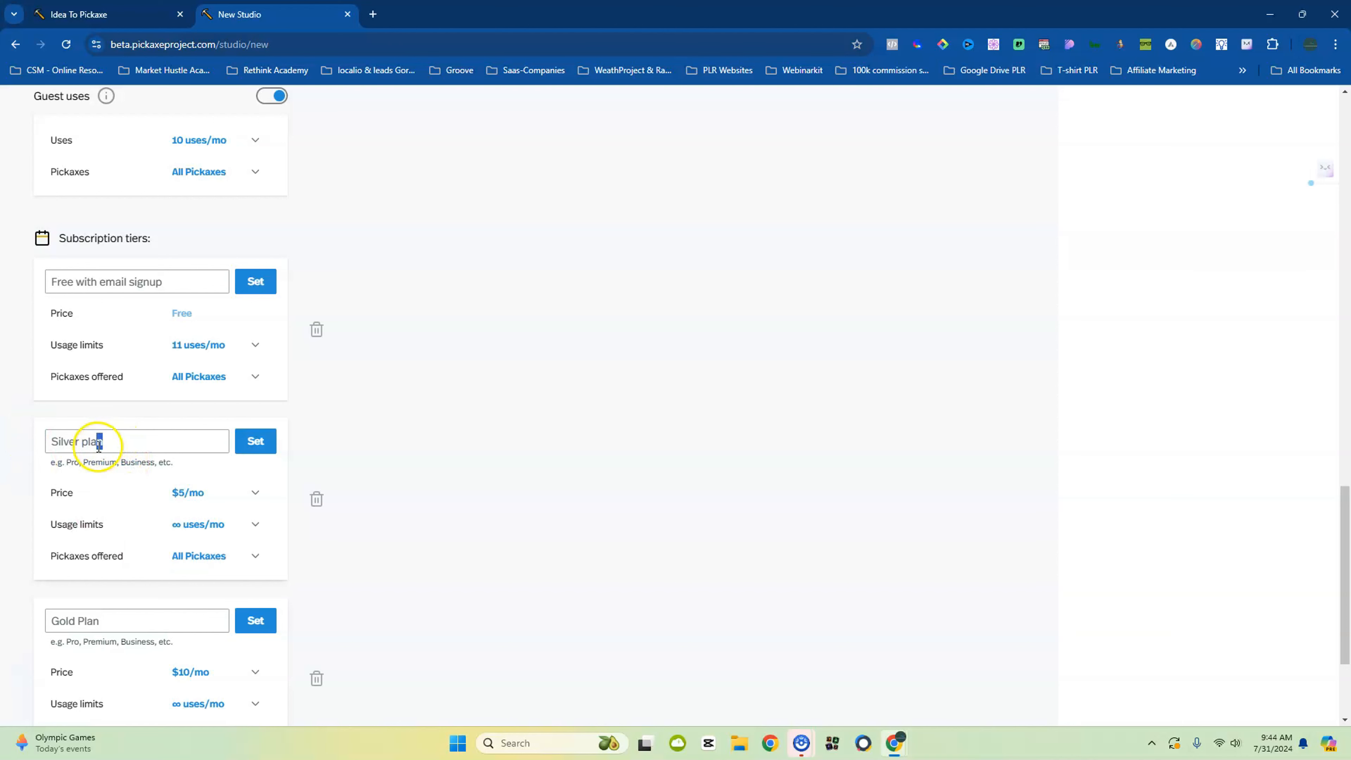
left_click(88, 442)
key("BackSpace")
type("P")
scroll(89, 444, "down", 3)
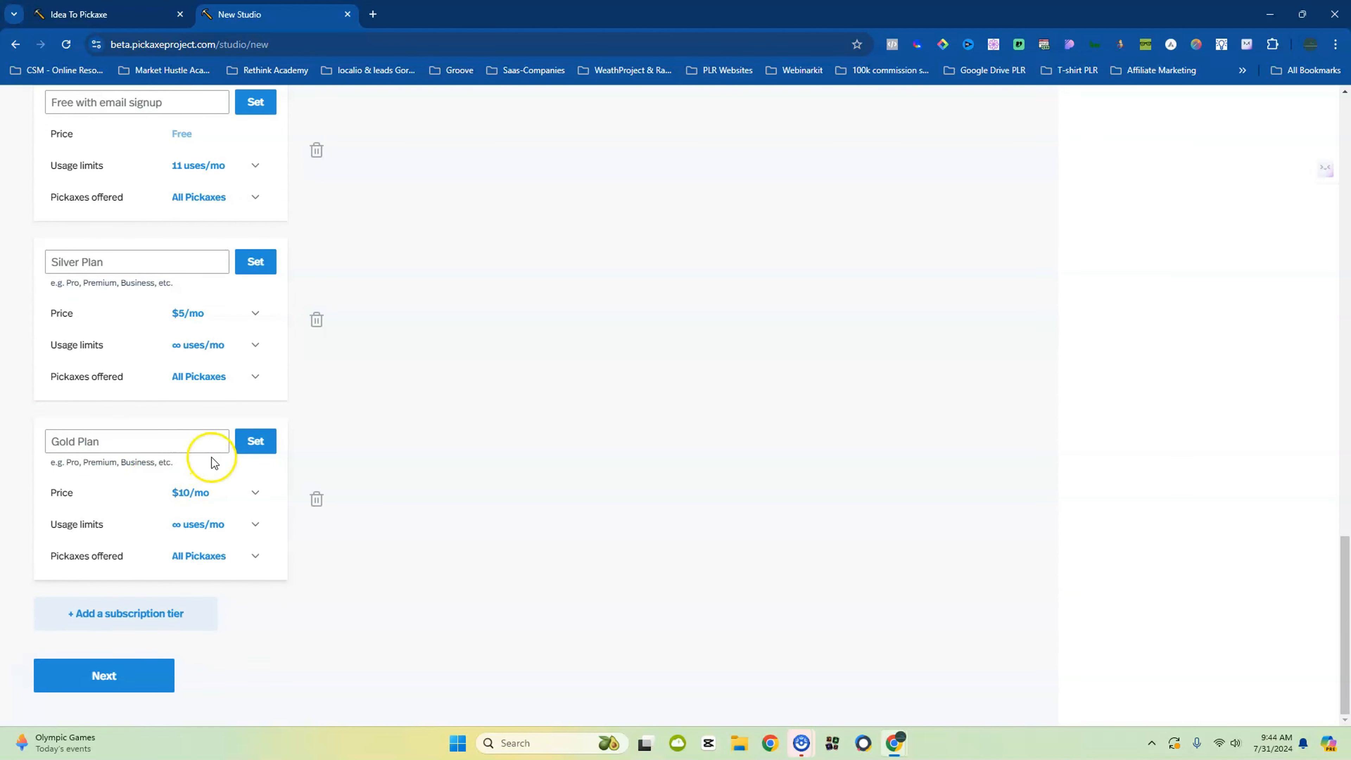
Set the monthly usage limits to 50 uses for the Silver Plan and 200 uses for the Gold Plan
left_click(257, 494)
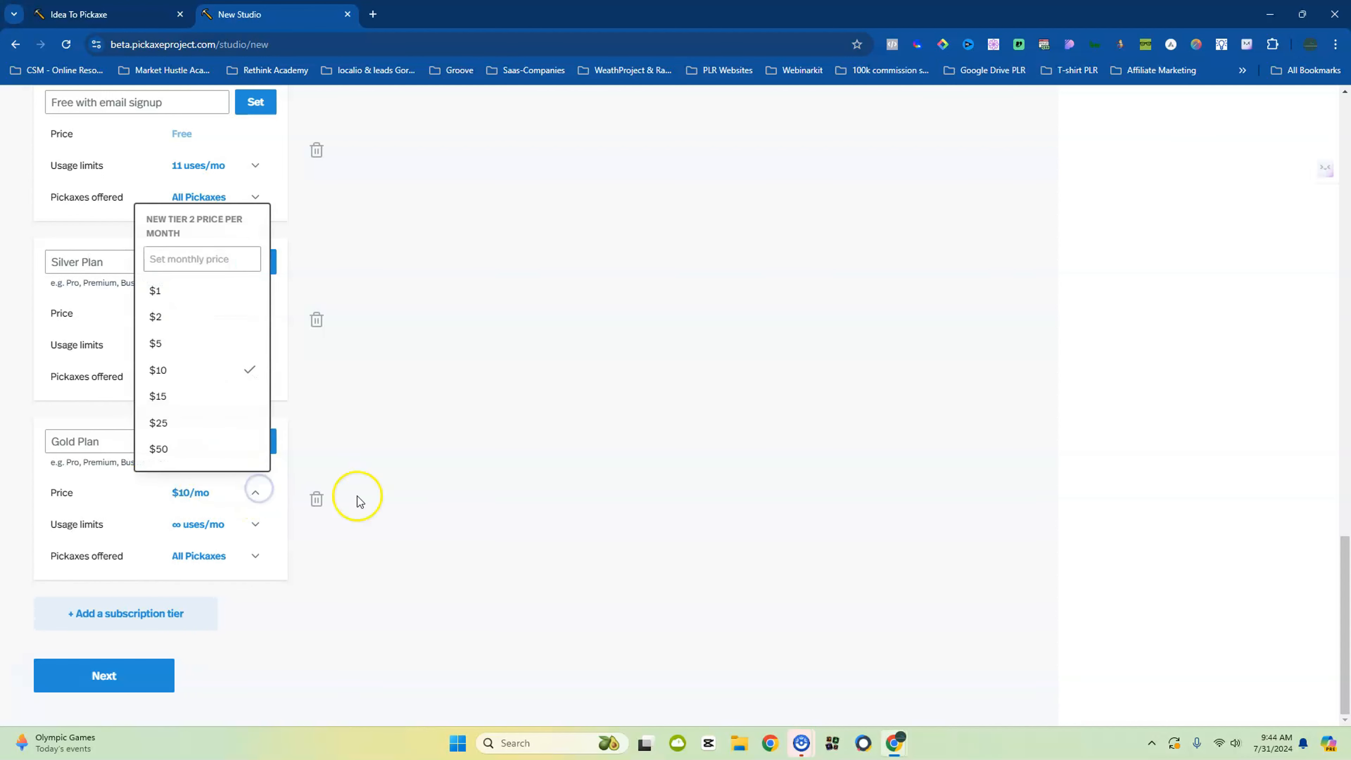
left_click(439, 512)
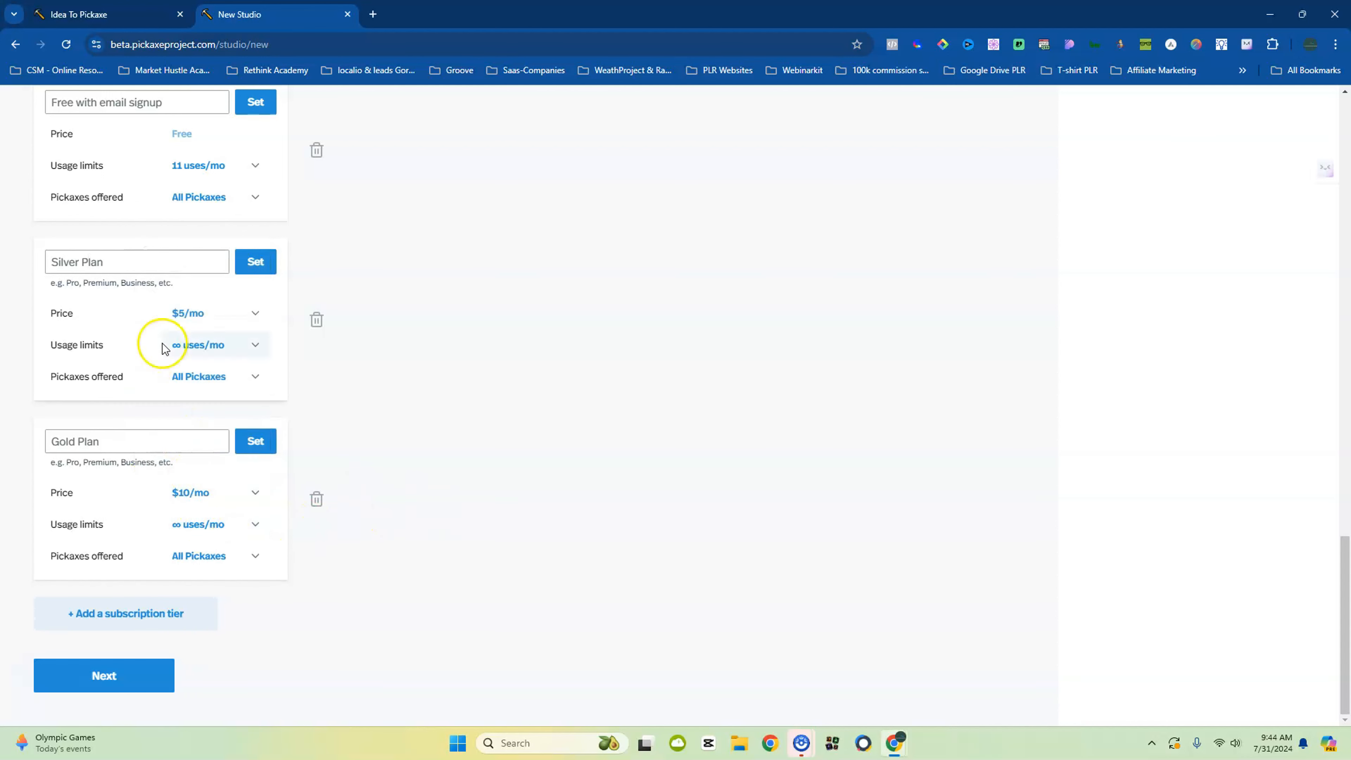
left_click(257, 349)
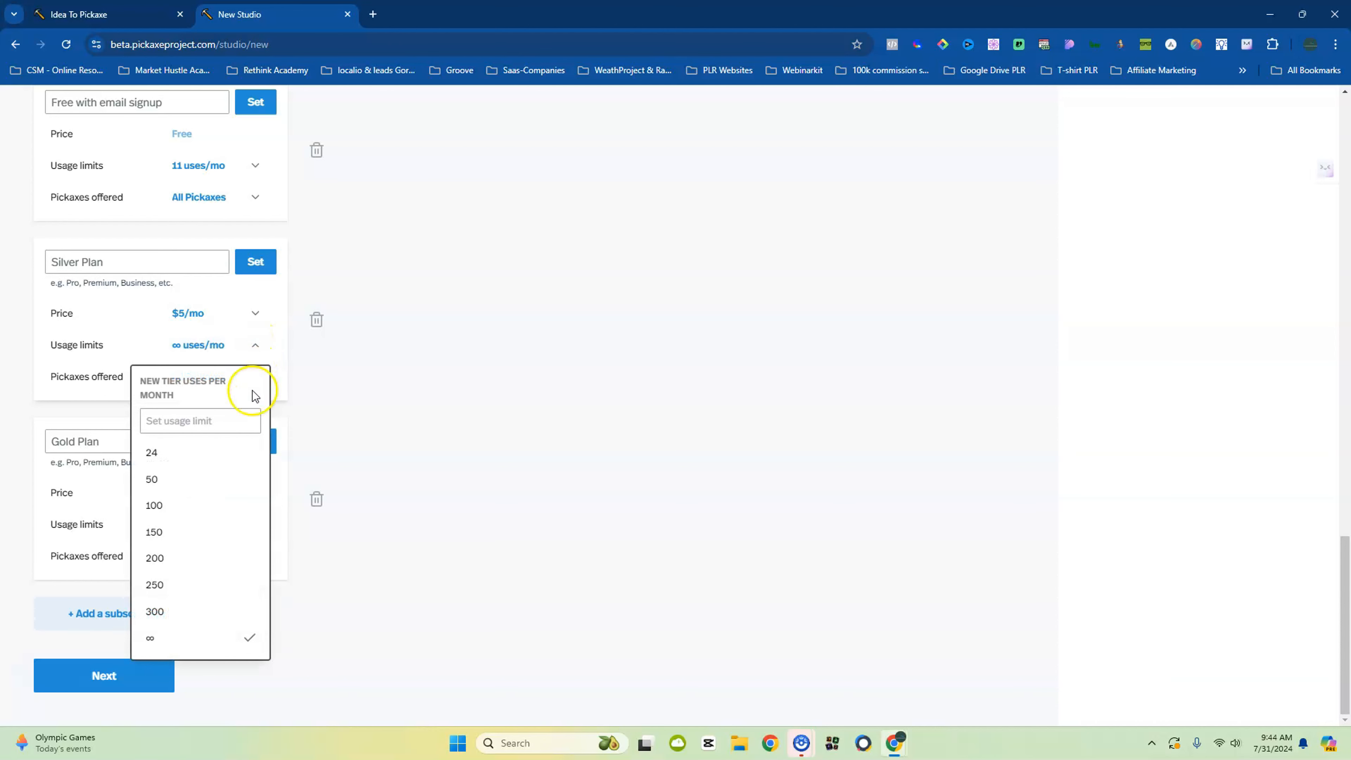
left_click(177, 510)
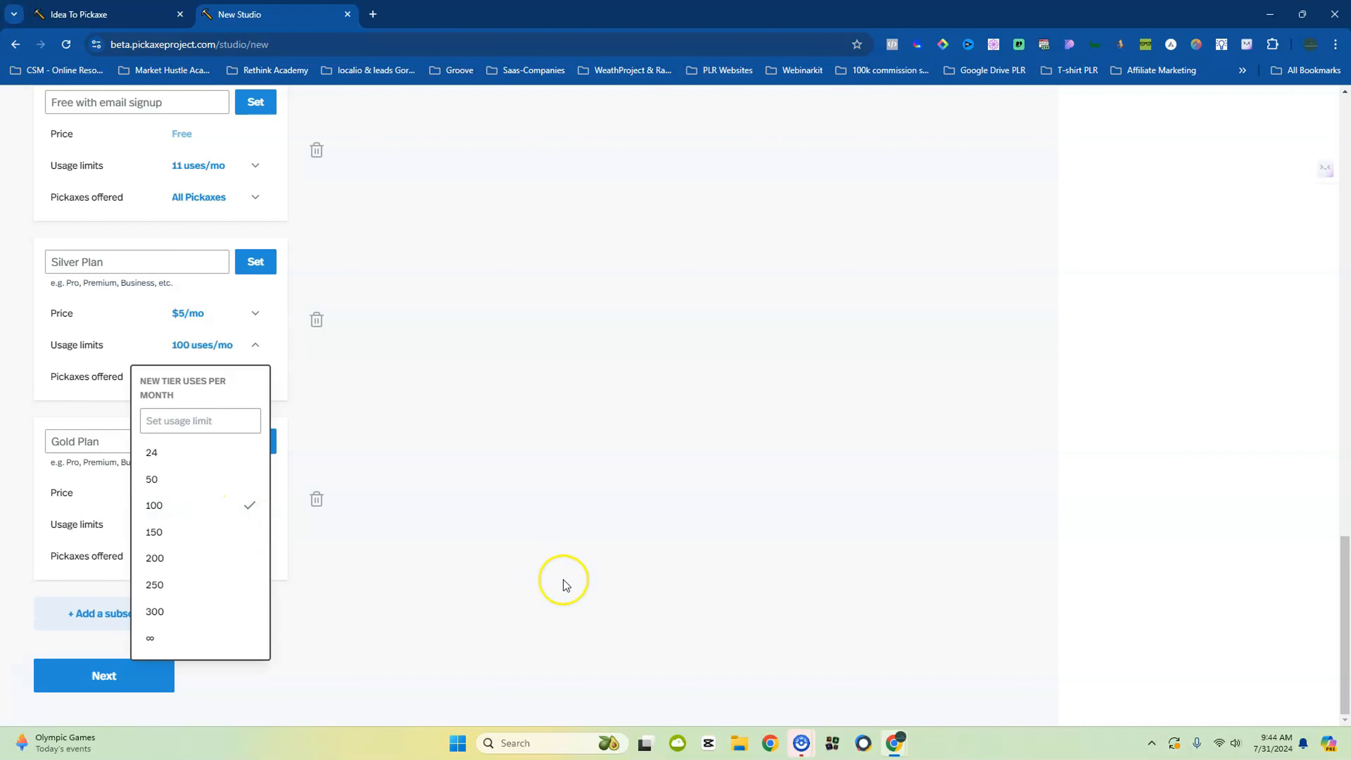
left_click(171, 481)
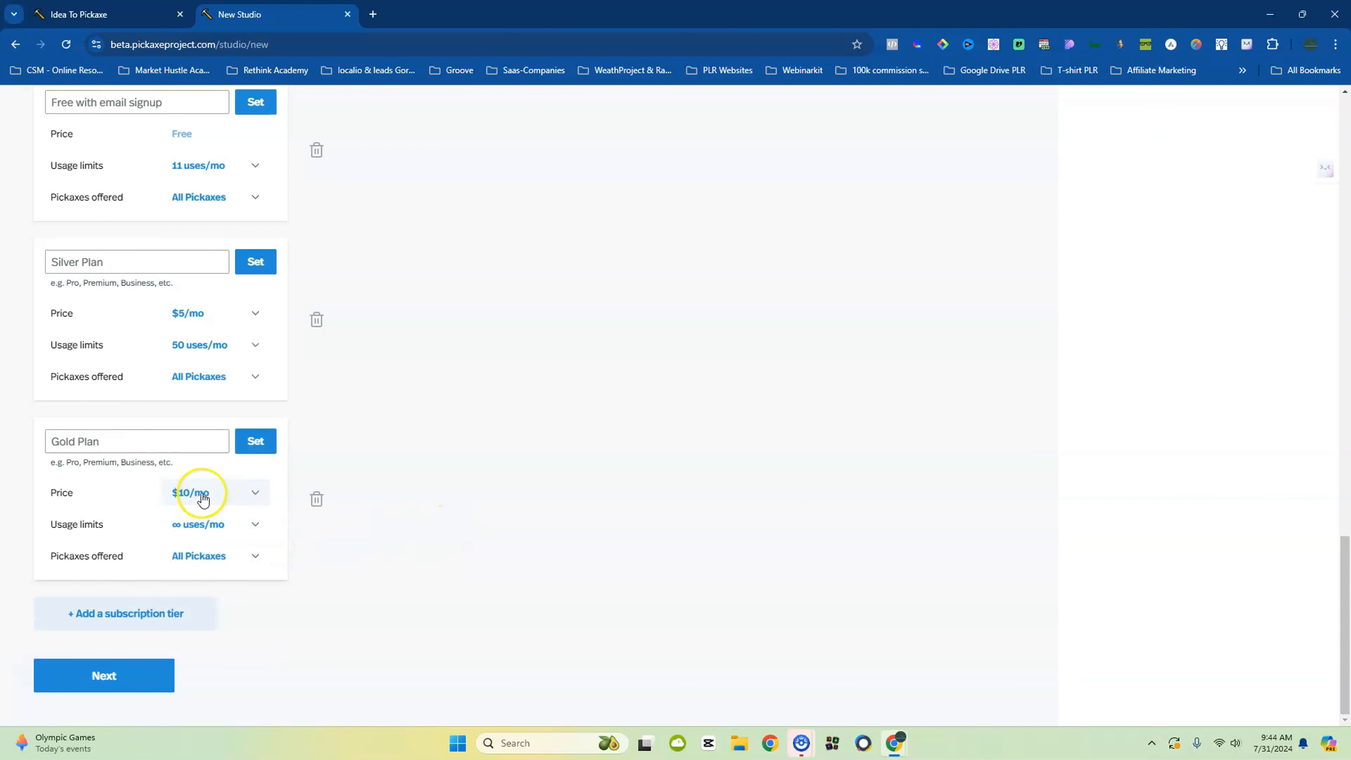
left_click(255, 526)
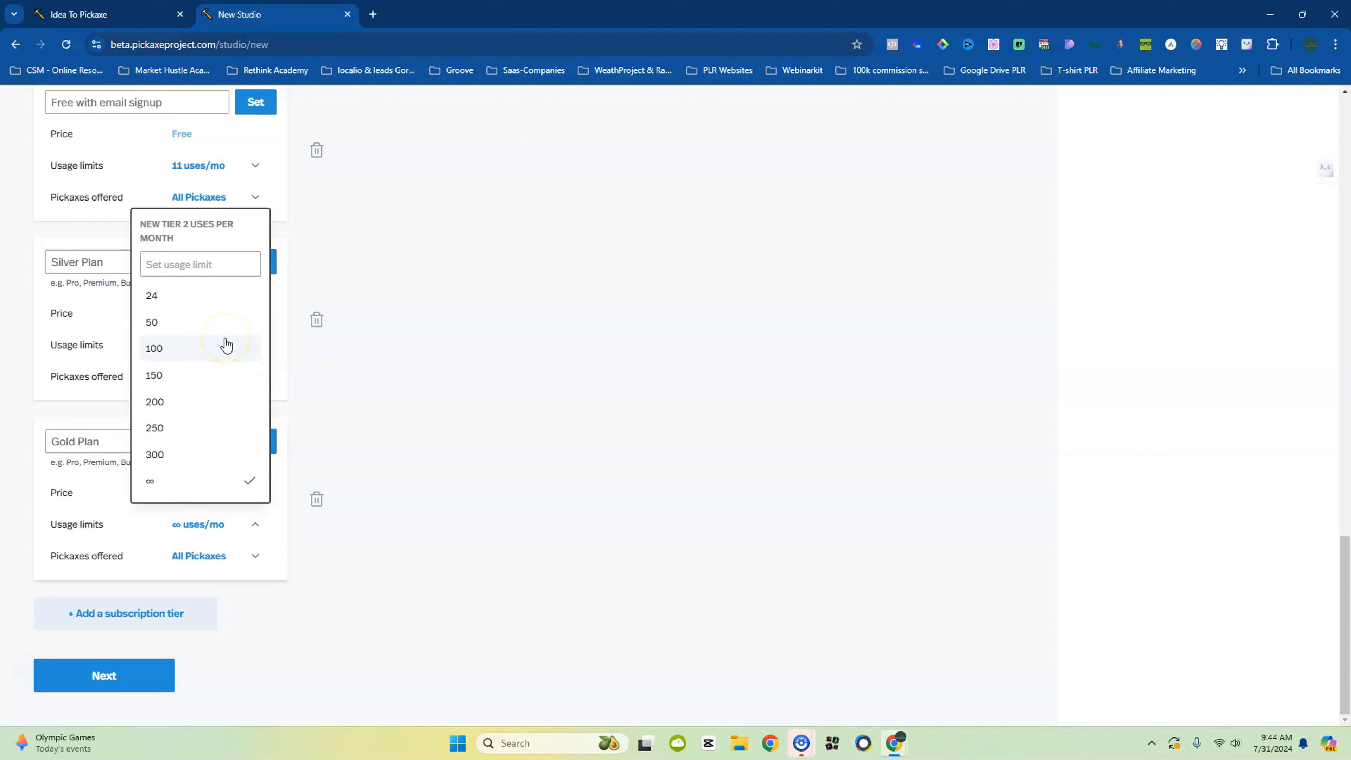
left_click(214, 402)
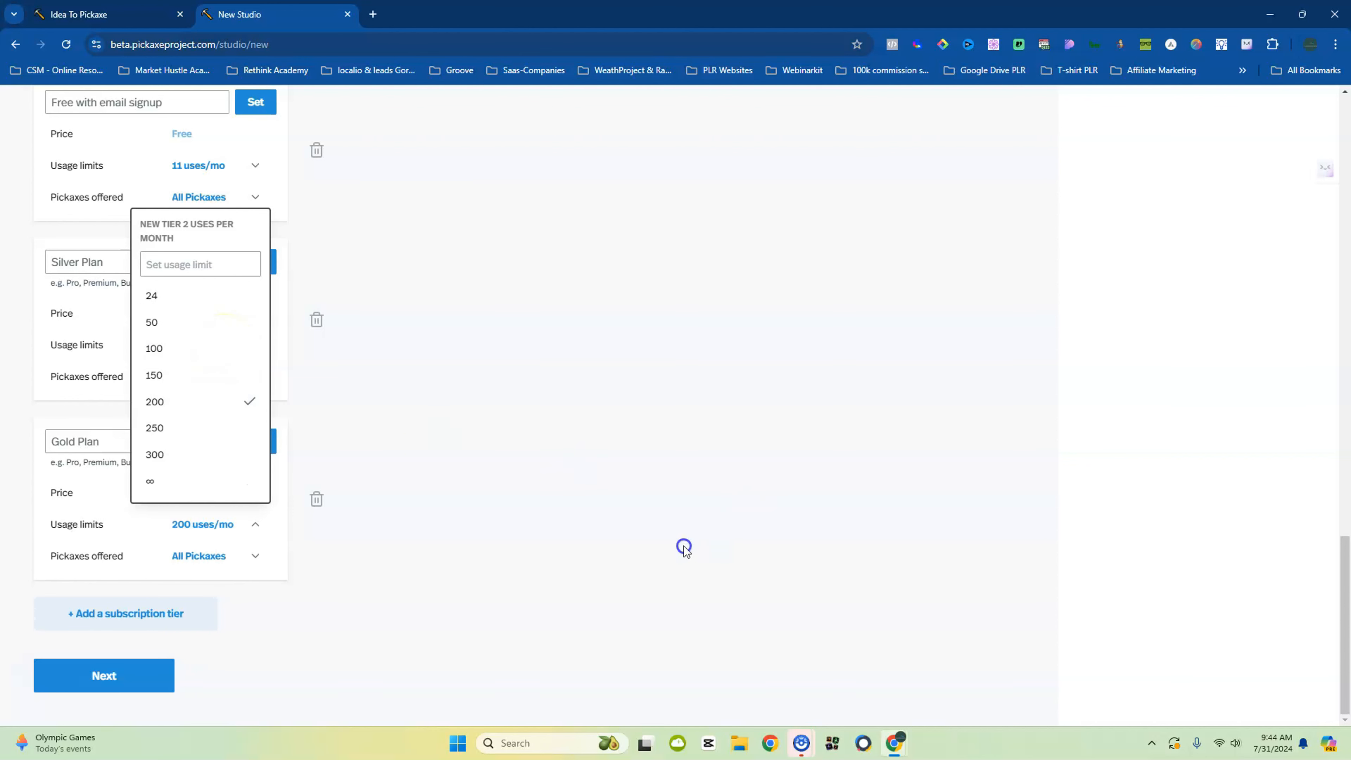
left_click(687, 546)
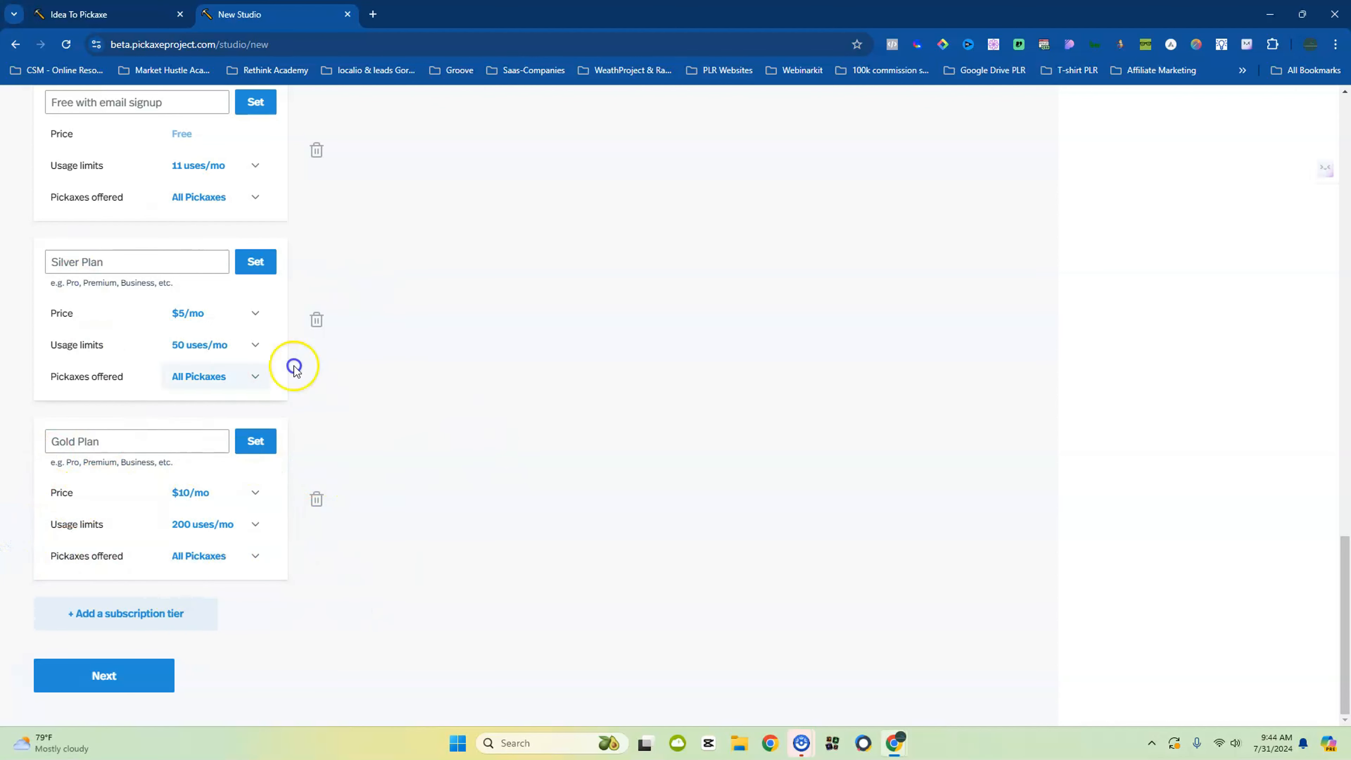
Finish the subscription tiers, pick the Pulse theme and create the studio
scroll(226, 426, "up", 5)
scroll(235, 405, "down", 2)
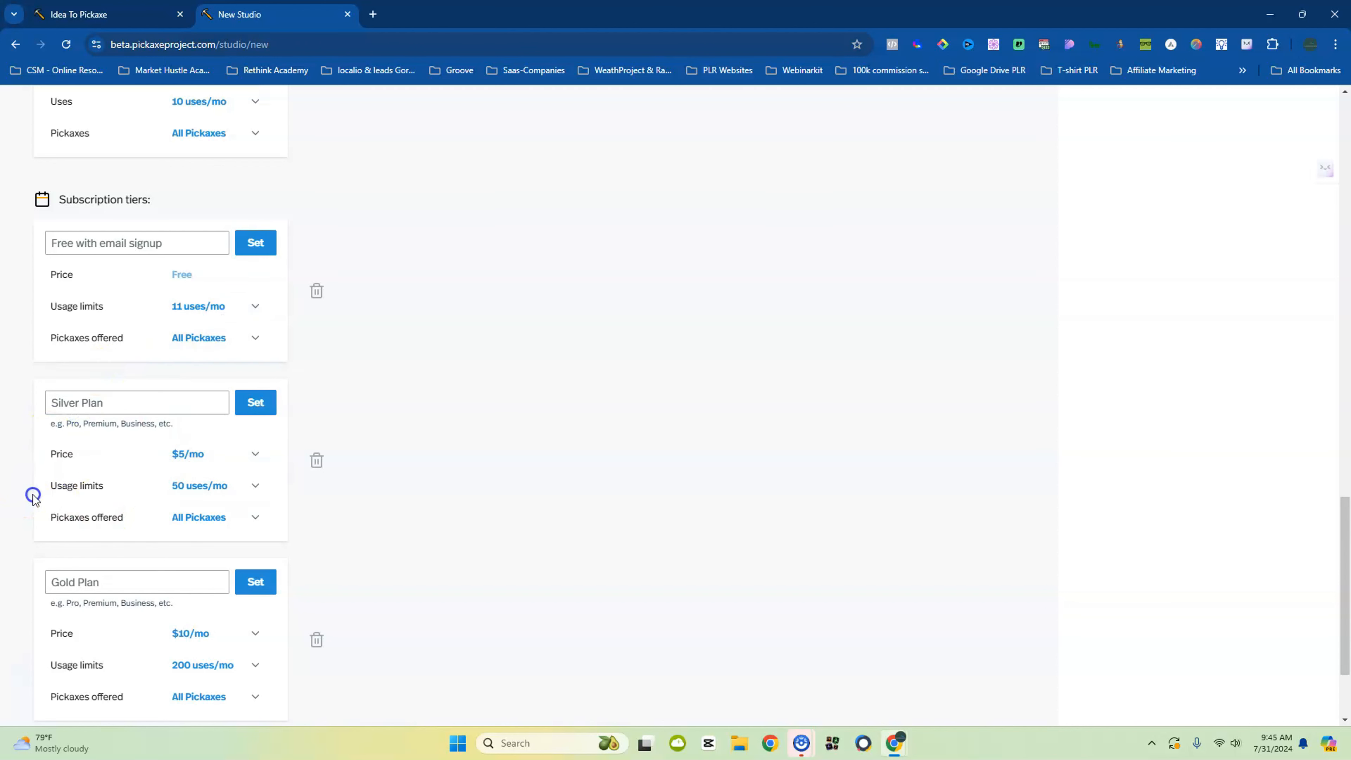
scroll(249, 492, "down", 3)
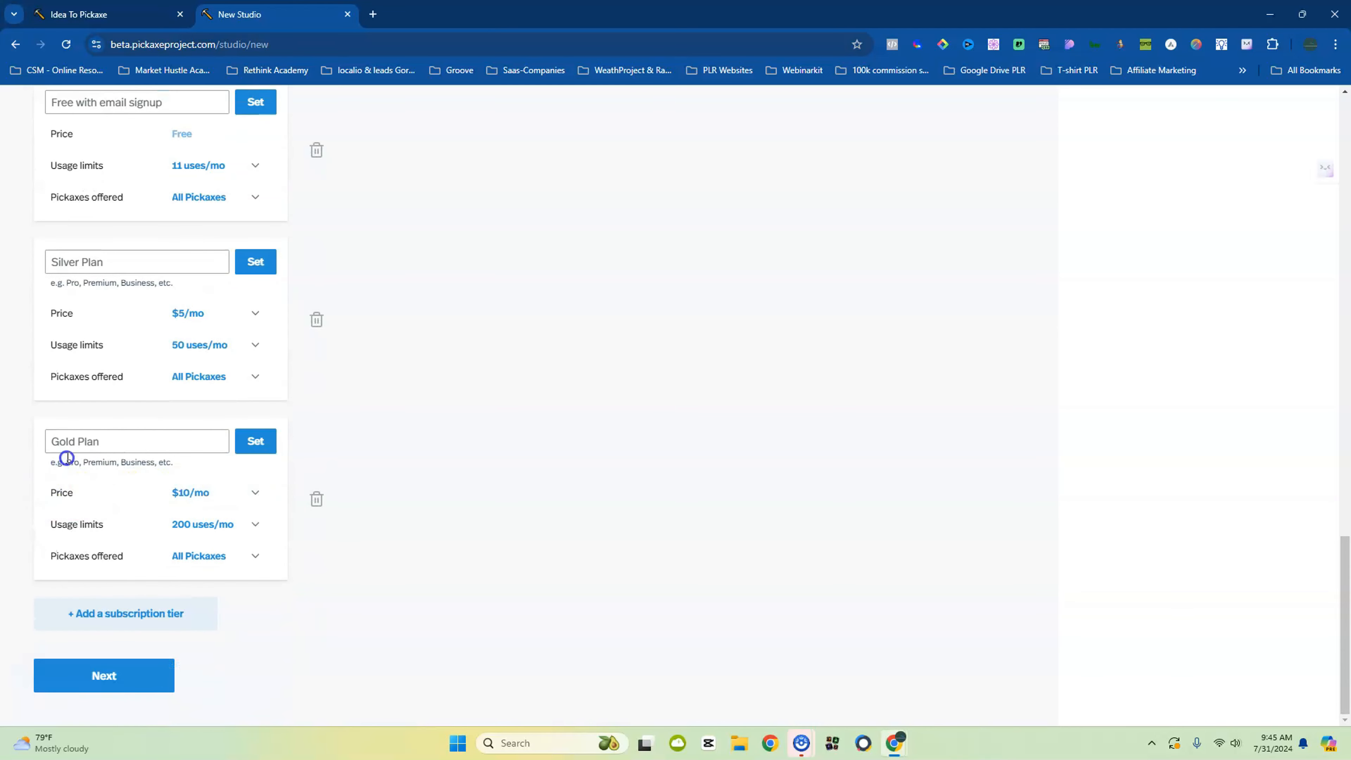
left_click(151, 497)
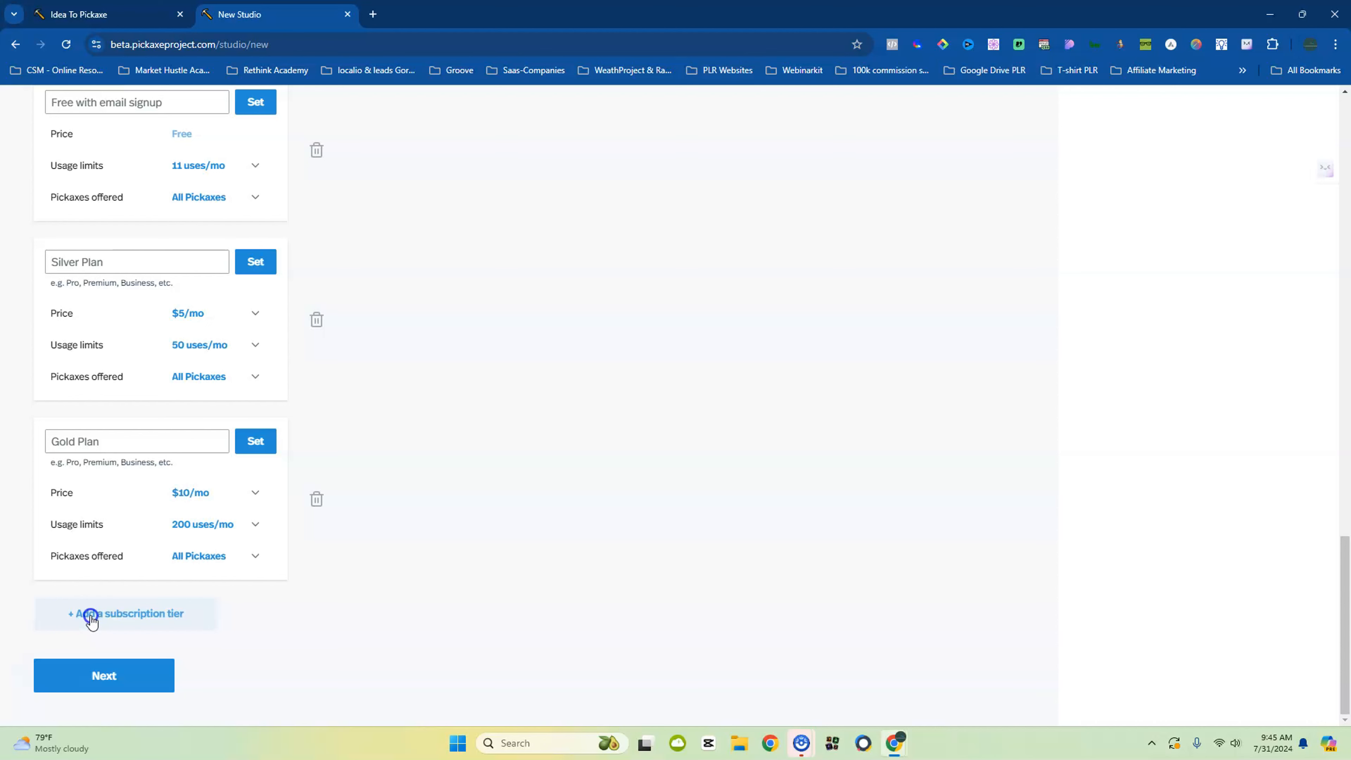
left_click(104, 675)
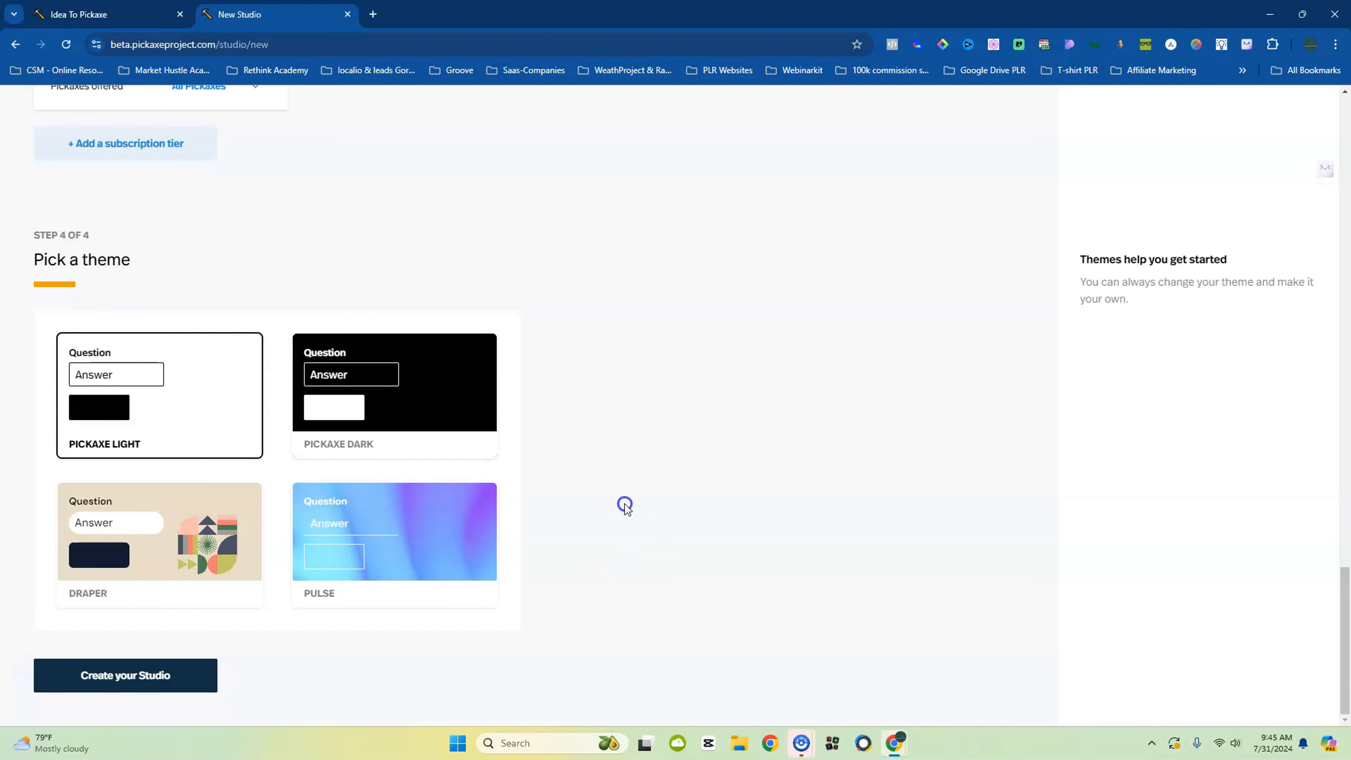
left_click(386, 606)
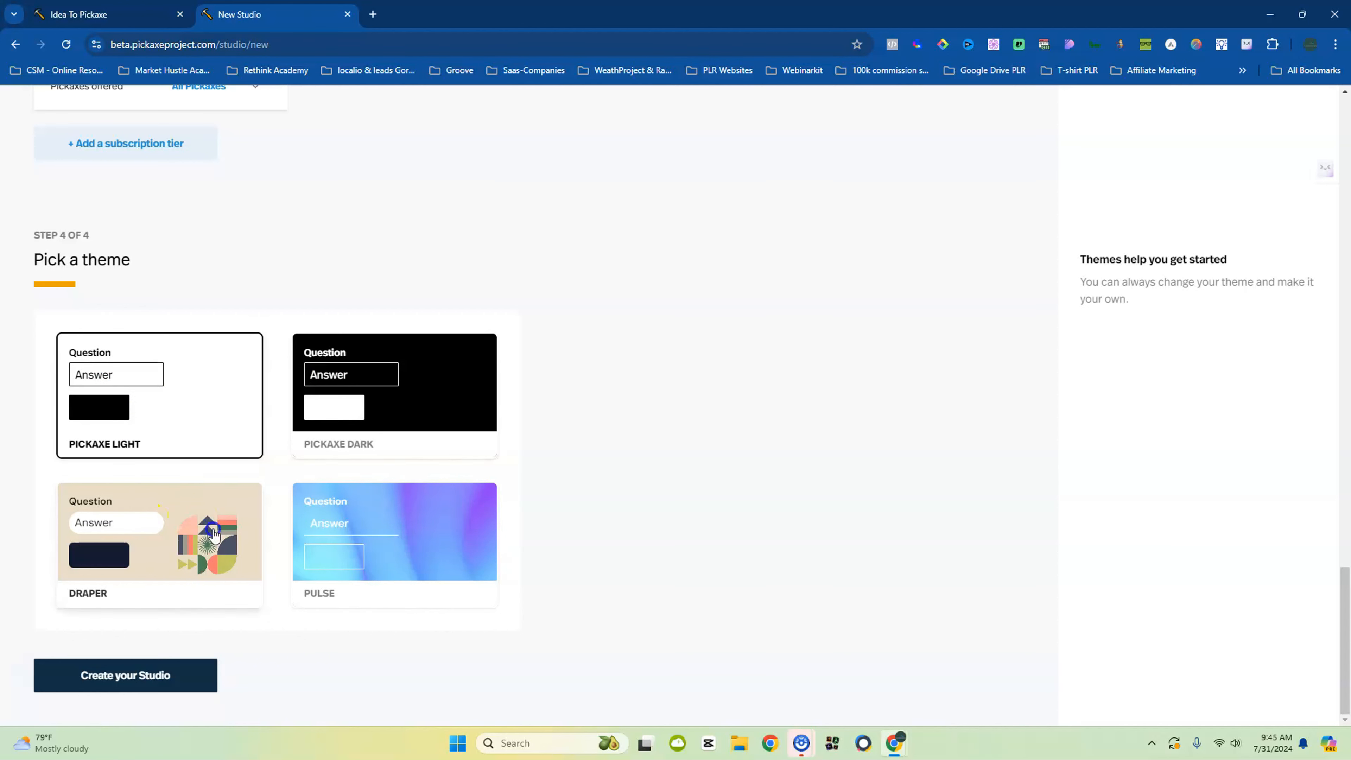
left_click(392, 532)
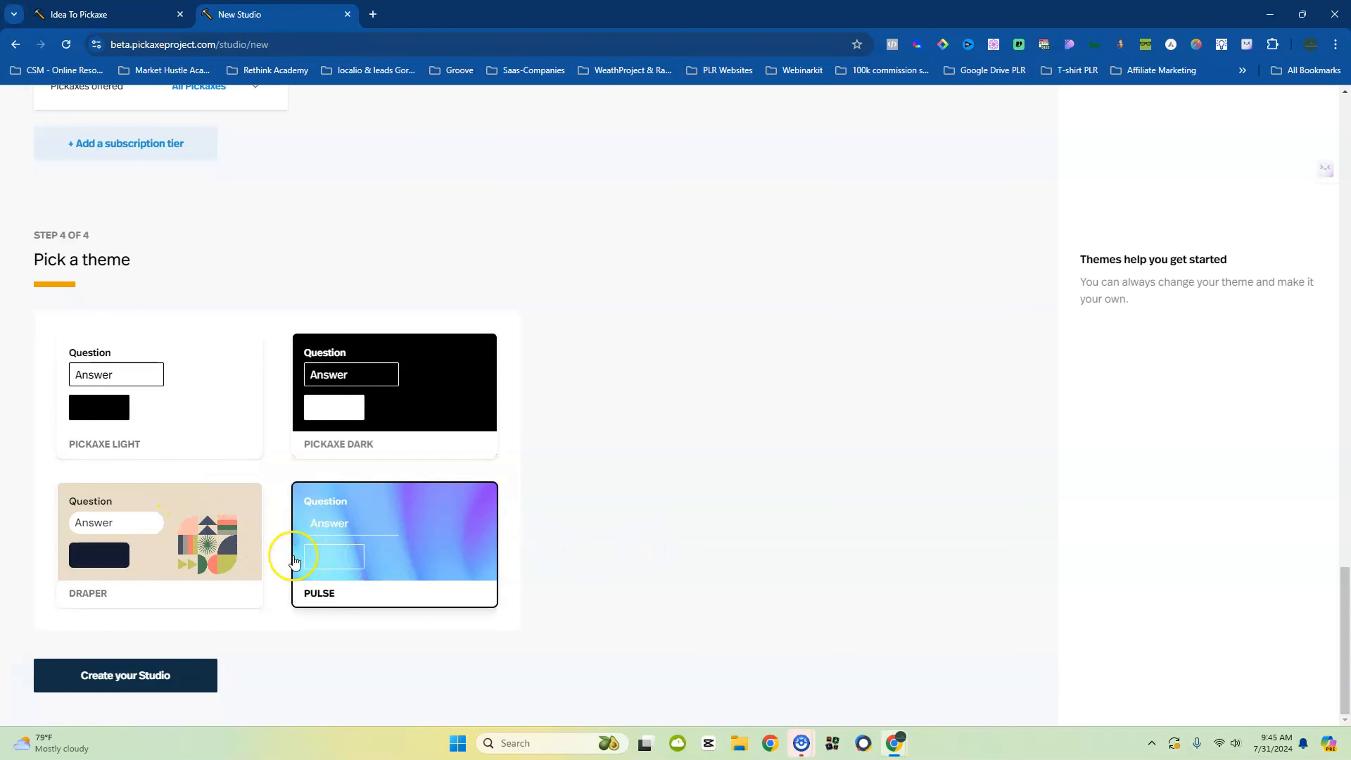
left_click(323, 557)
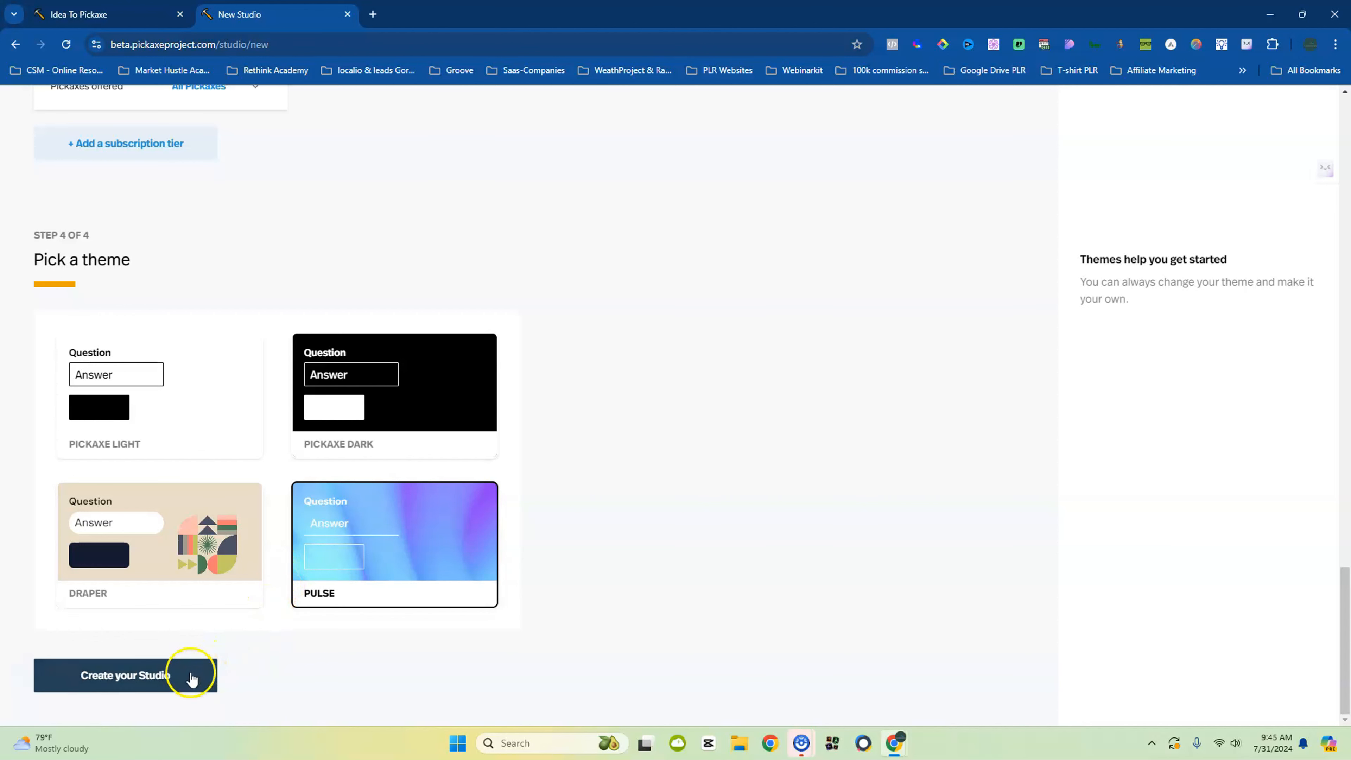
left_click(184, 683)
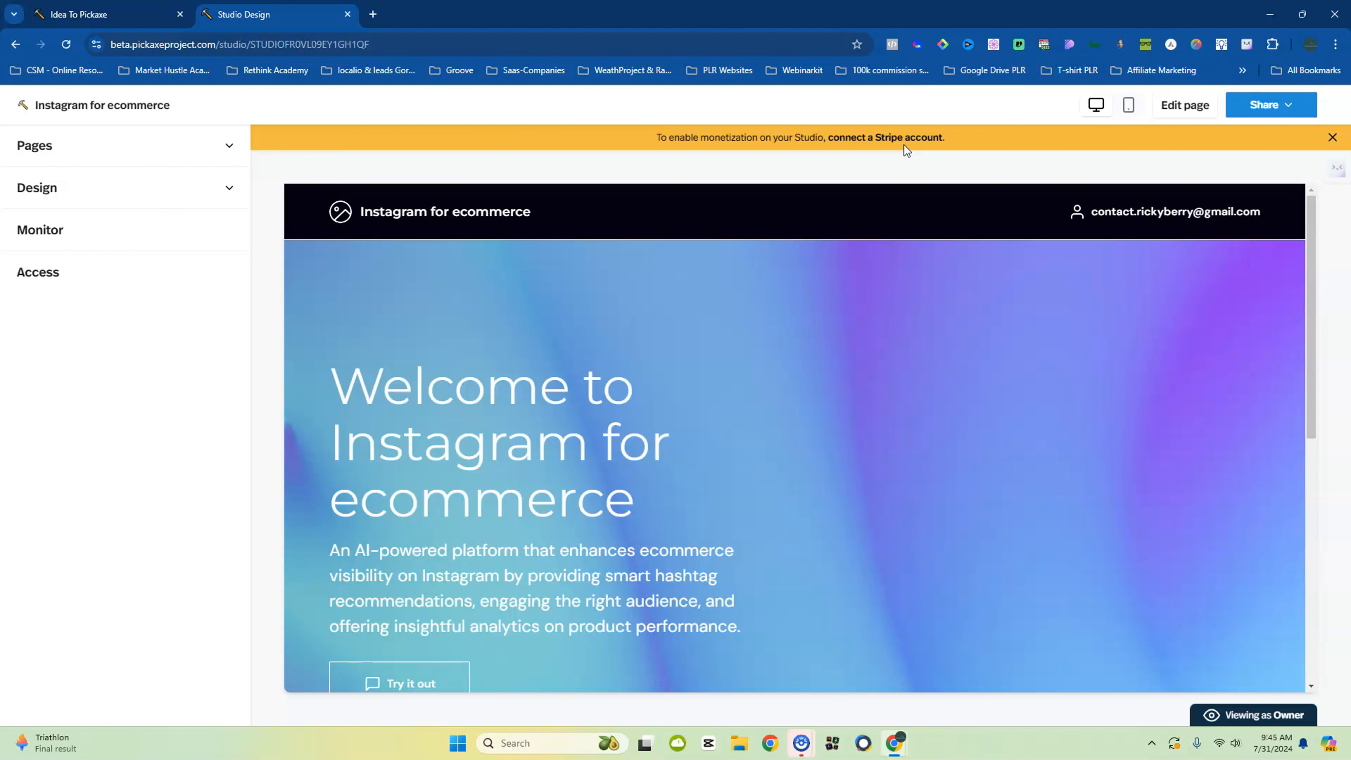
Look over the new studio's landing page preview from the welcome banner down to the footer
scroll(513, 392, "down", 2)
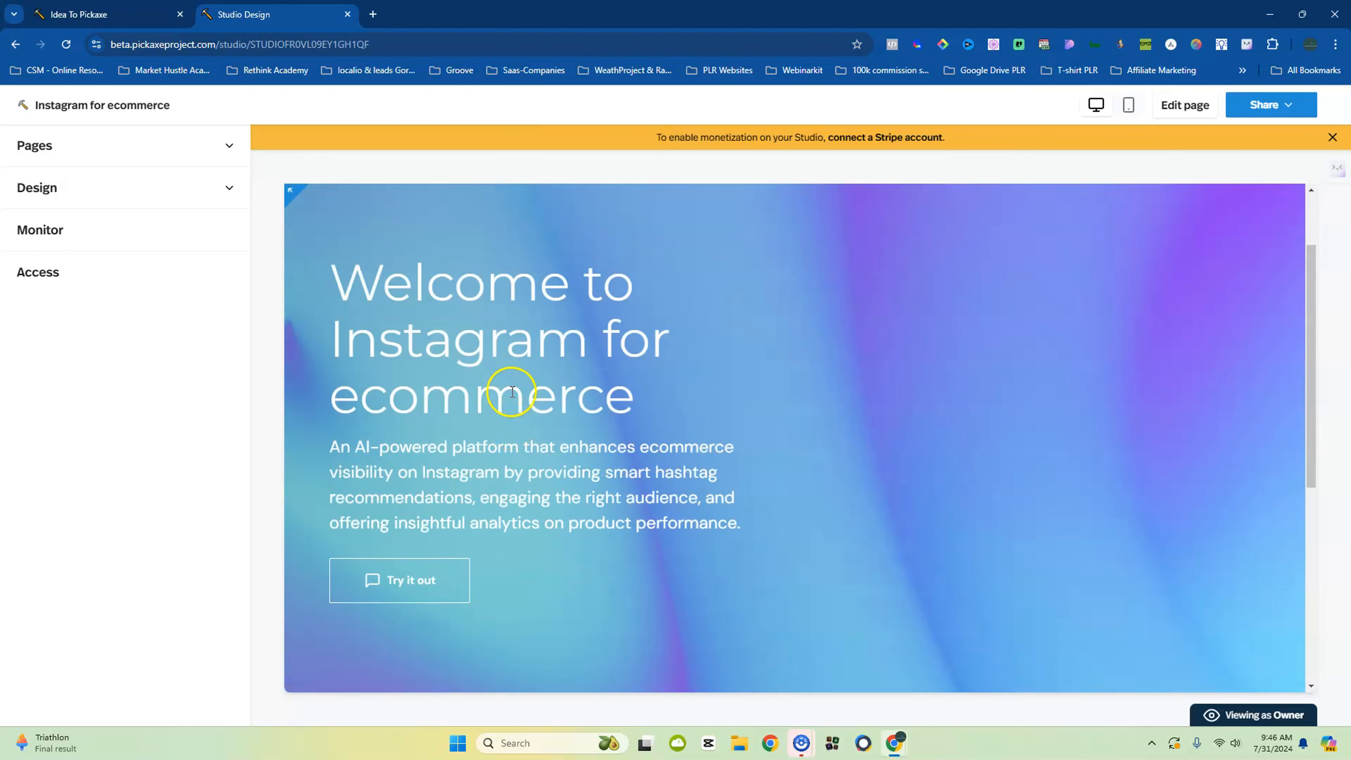
scroll(511, 393, "up", 2)
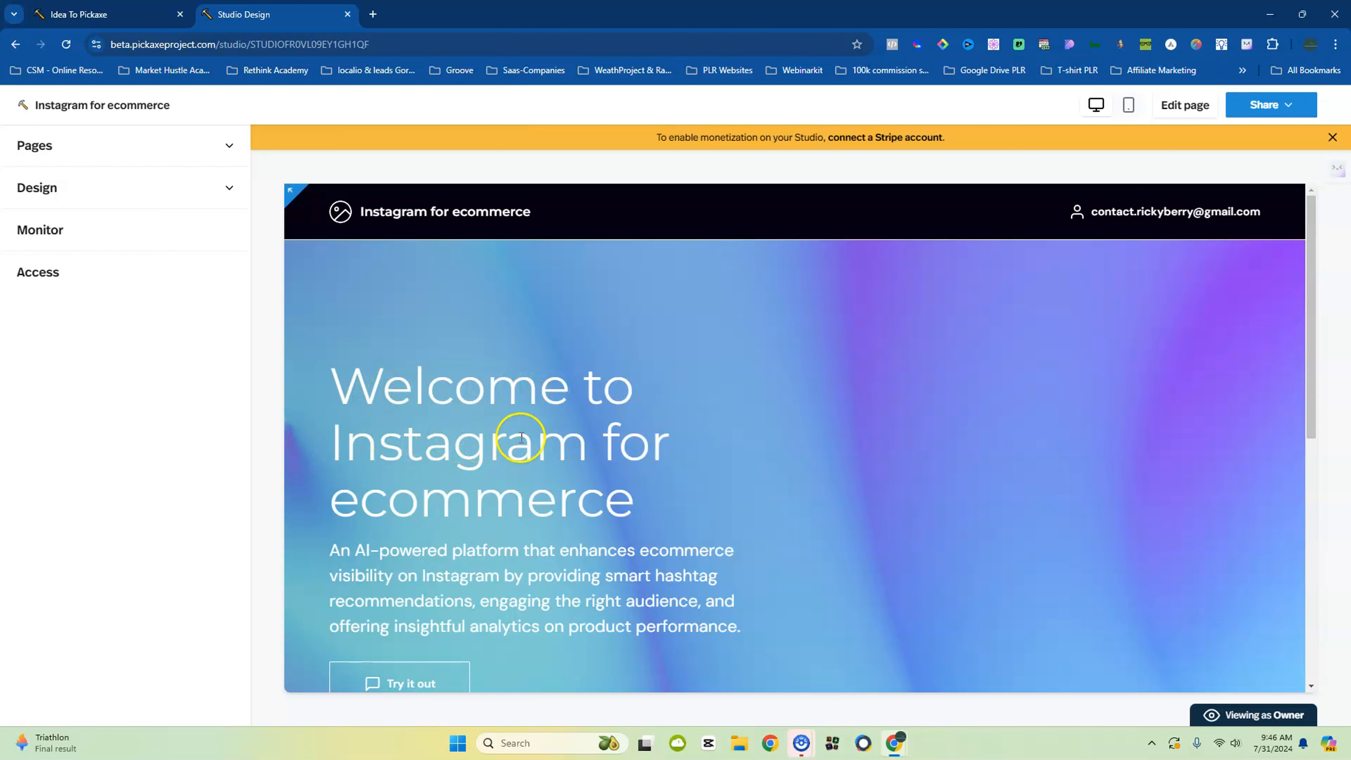
scroll(665, 479, "down", 4)
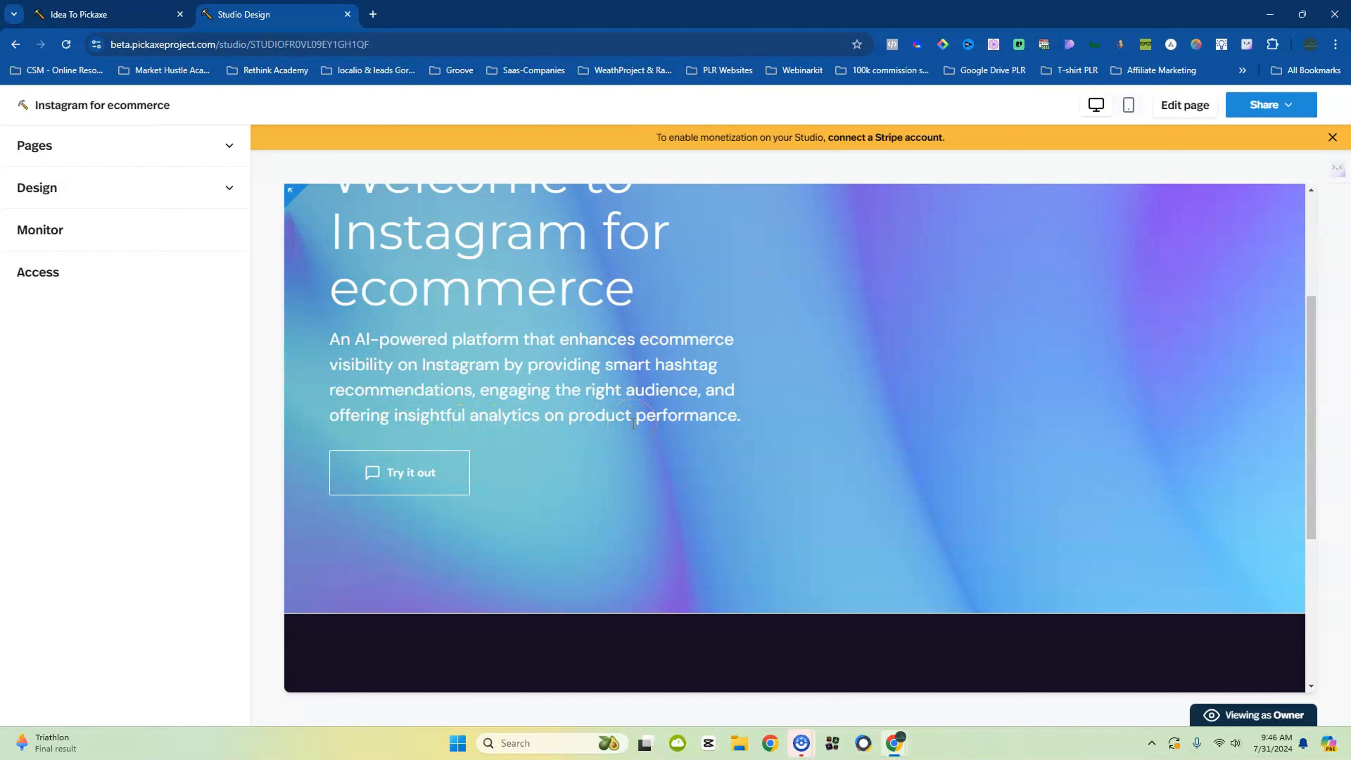
scroll(633, 423, "down", 5)
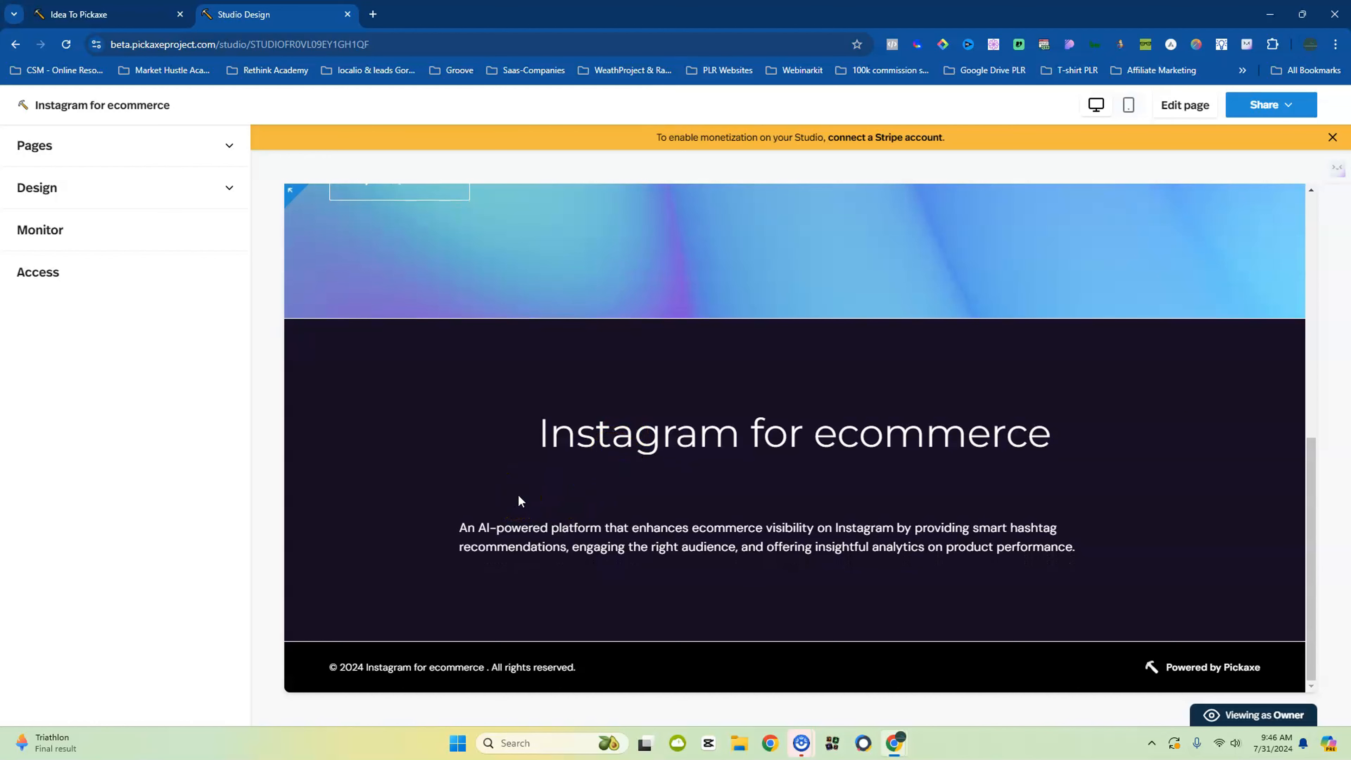
scroll(505, 497, "up", 5)
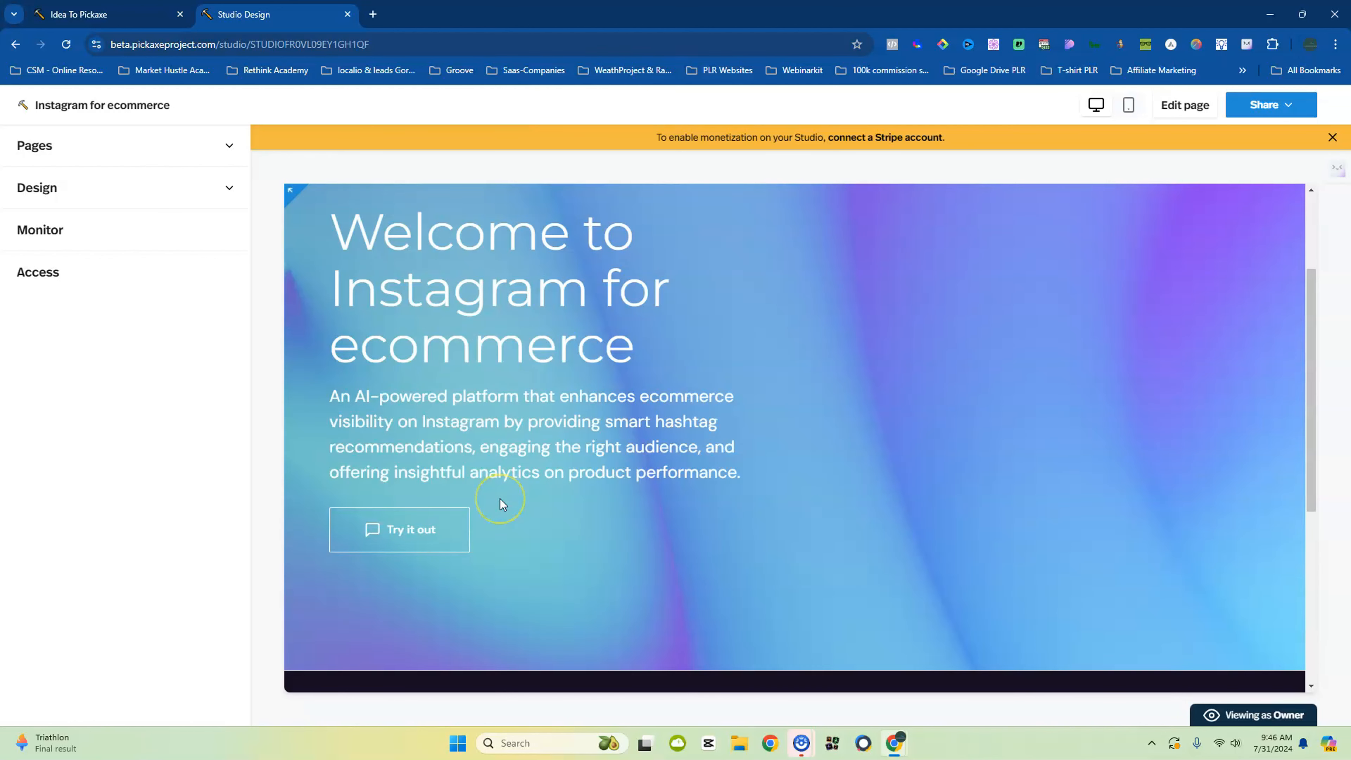
scroll(500, 499, "down", 5)
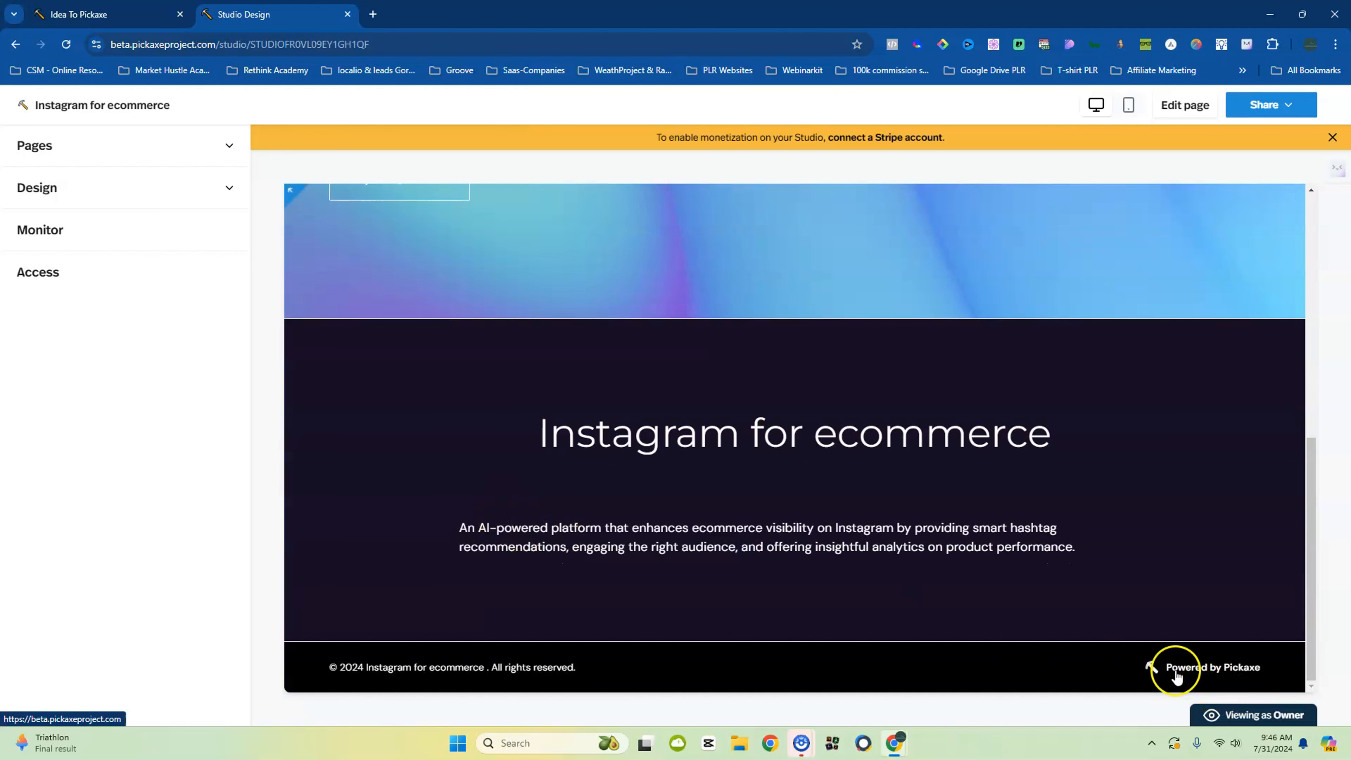
scroll(652, 586, "up", 8)
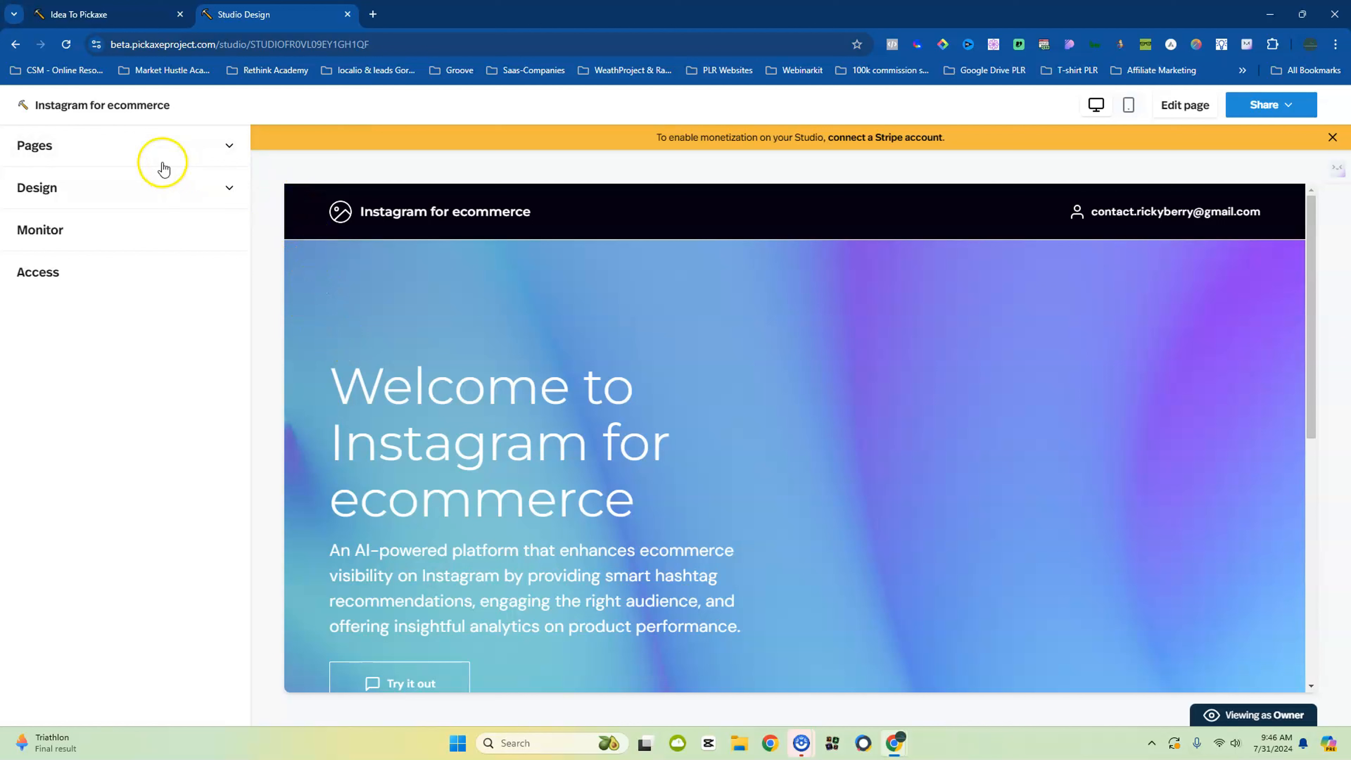
Preview the studio's Account, InstaPost Products, Home and Landing pages
left_click(218, 143)
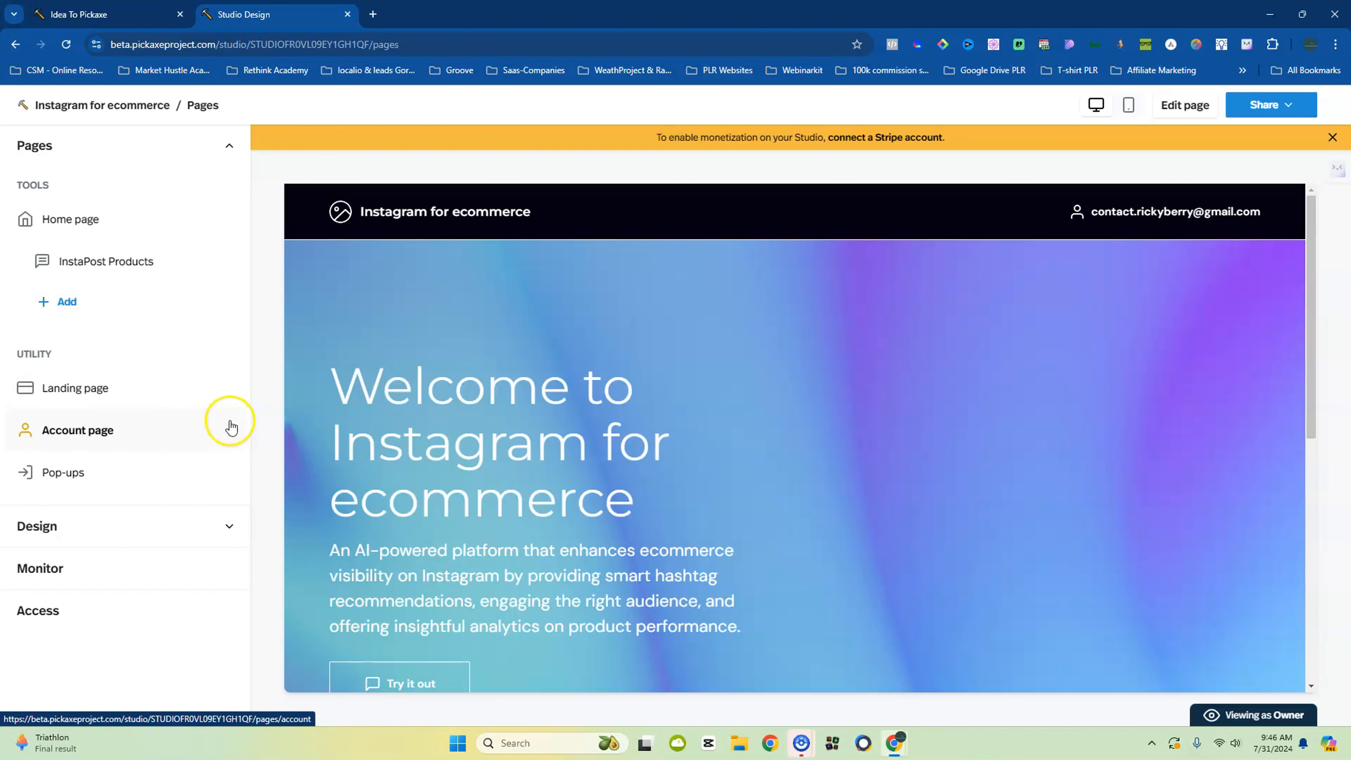
left_click(131, 430)
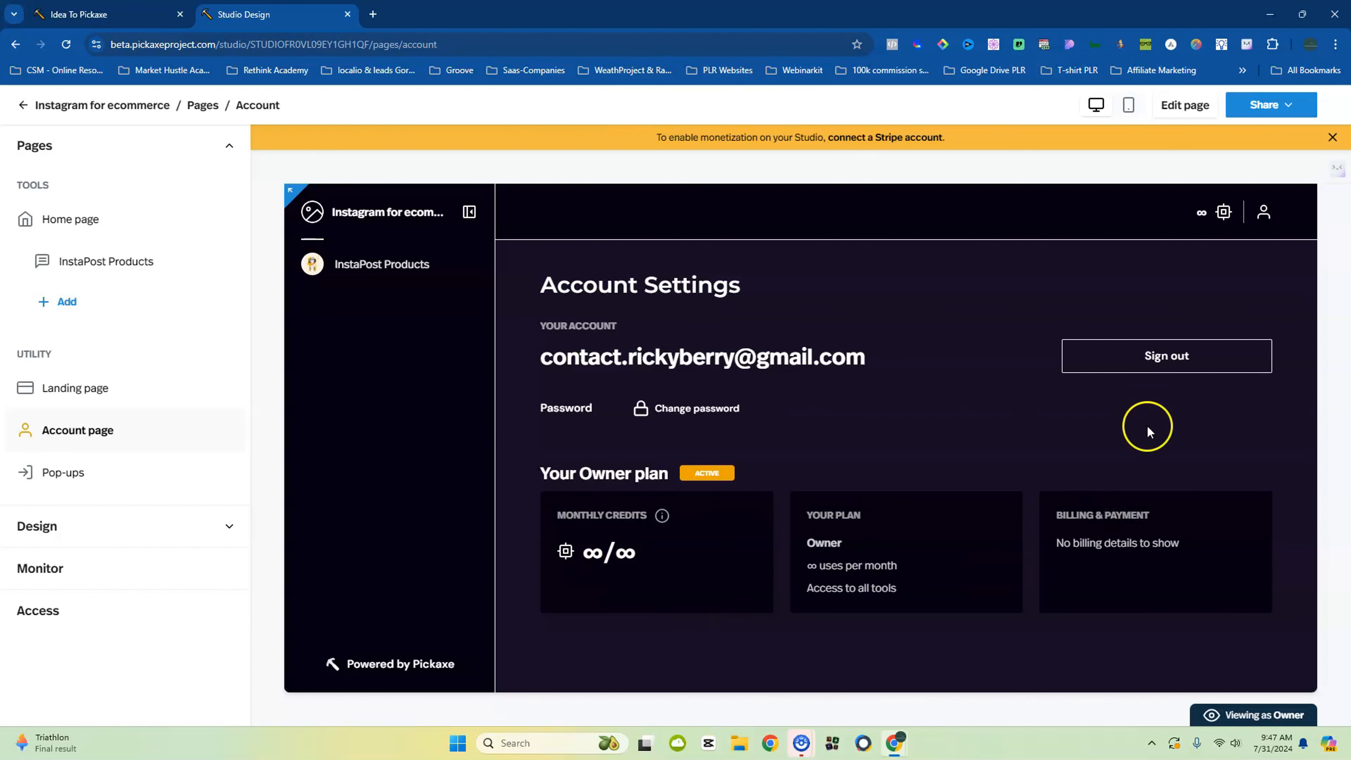
left_click(65, 266)
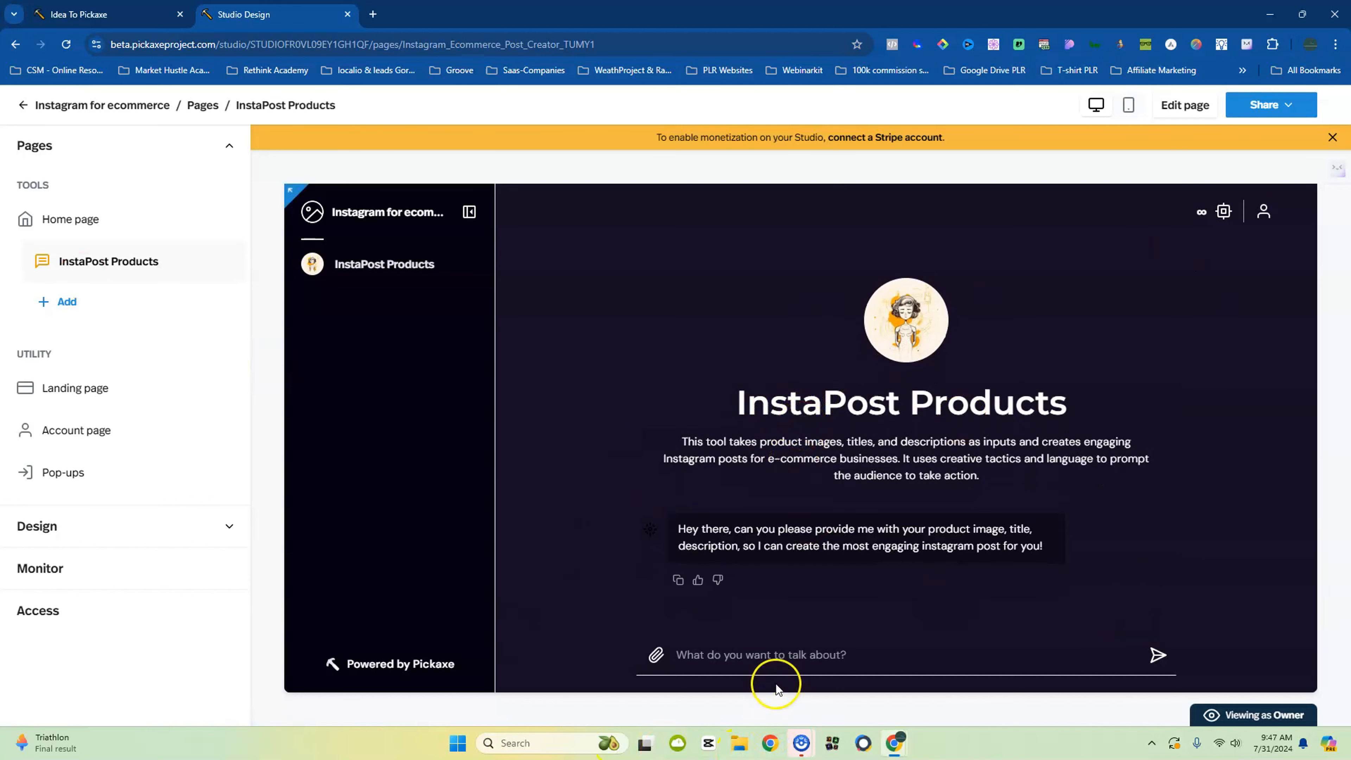
left_click(727, 656)
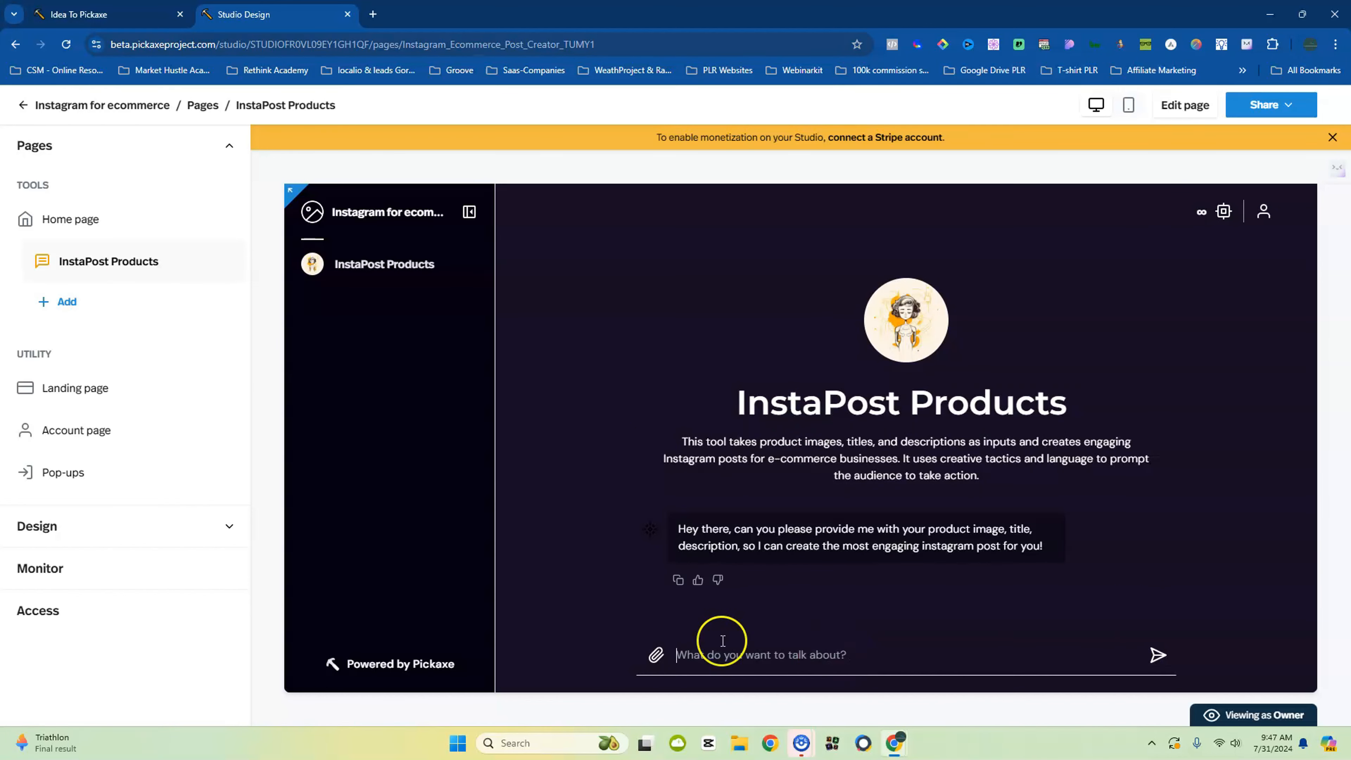
left_click(65, 217)
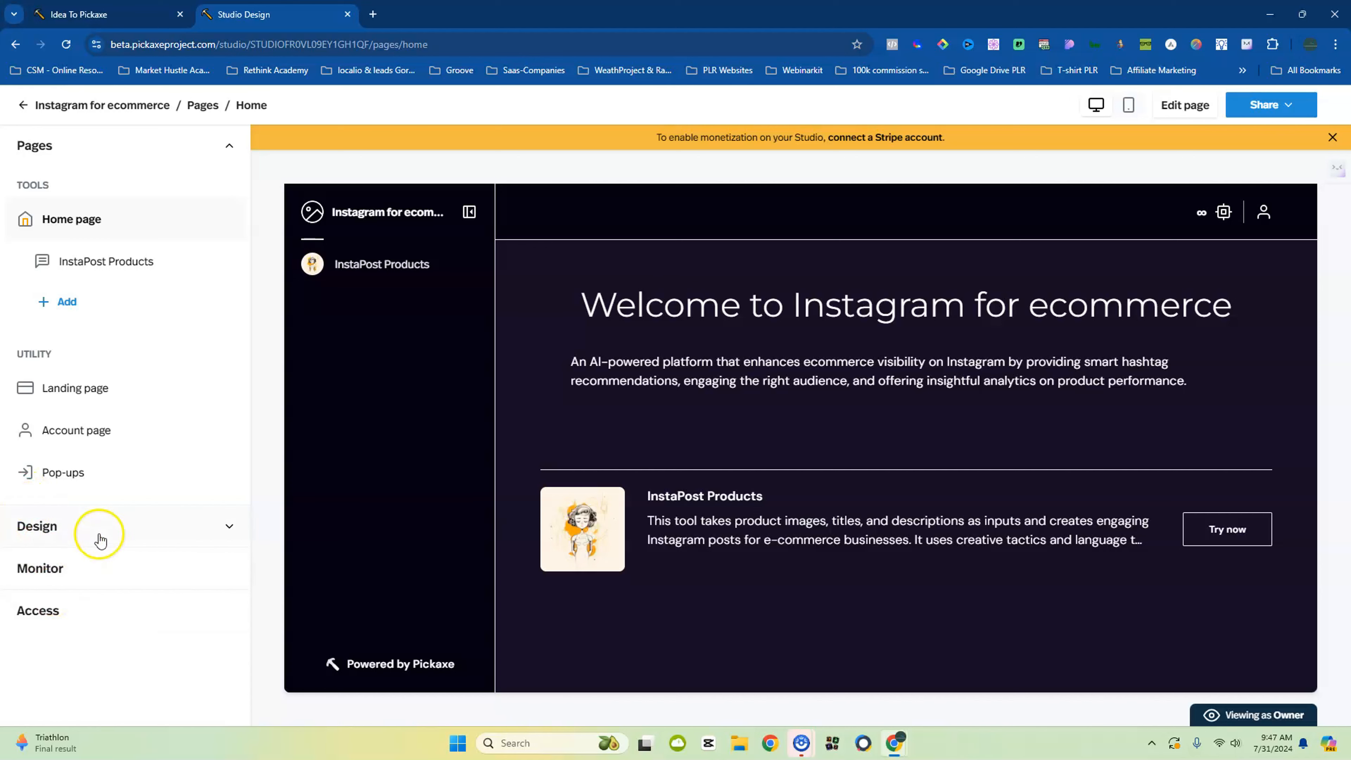
left_click(64, 388)
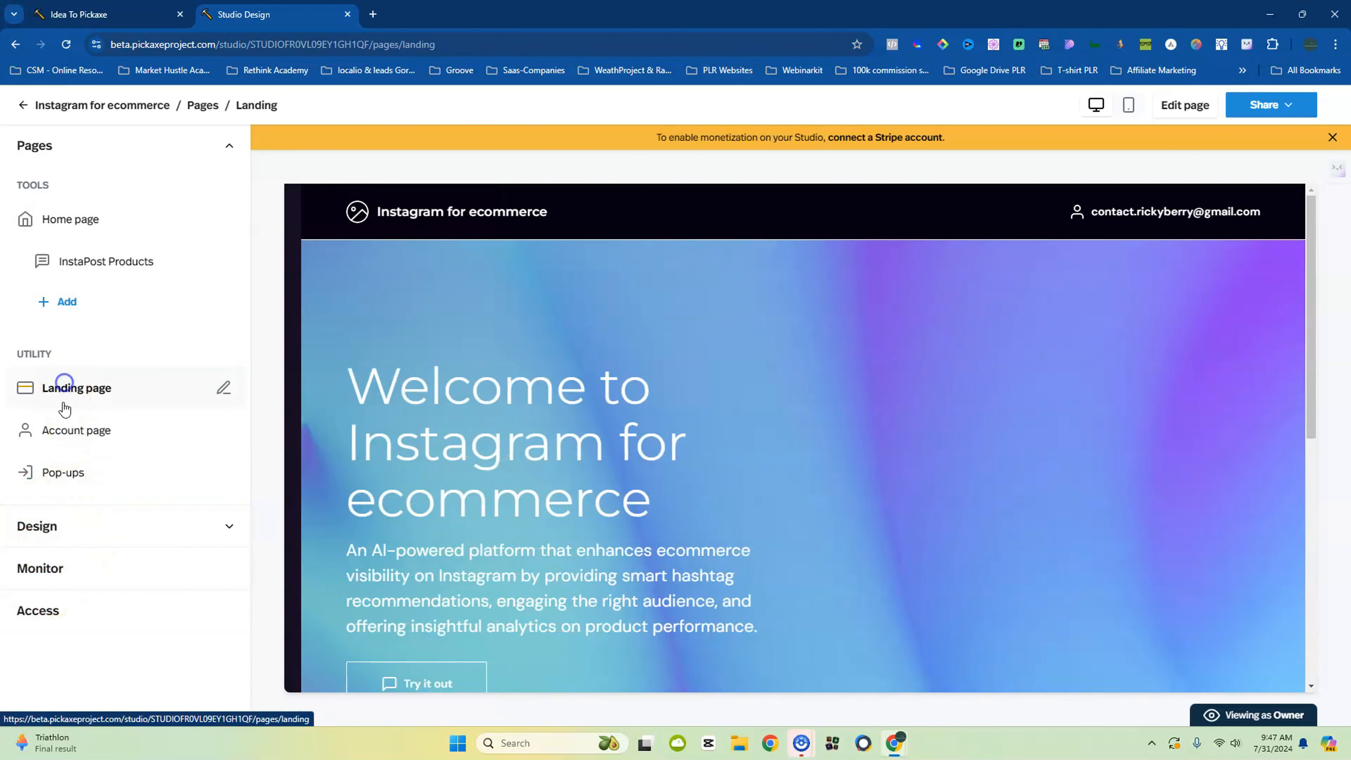
left_click(66, 430)
Examine the studio's Login, Sign up, Access denied and Request access pop-ups, including the request form's email and message fields
left_click(62, 473)
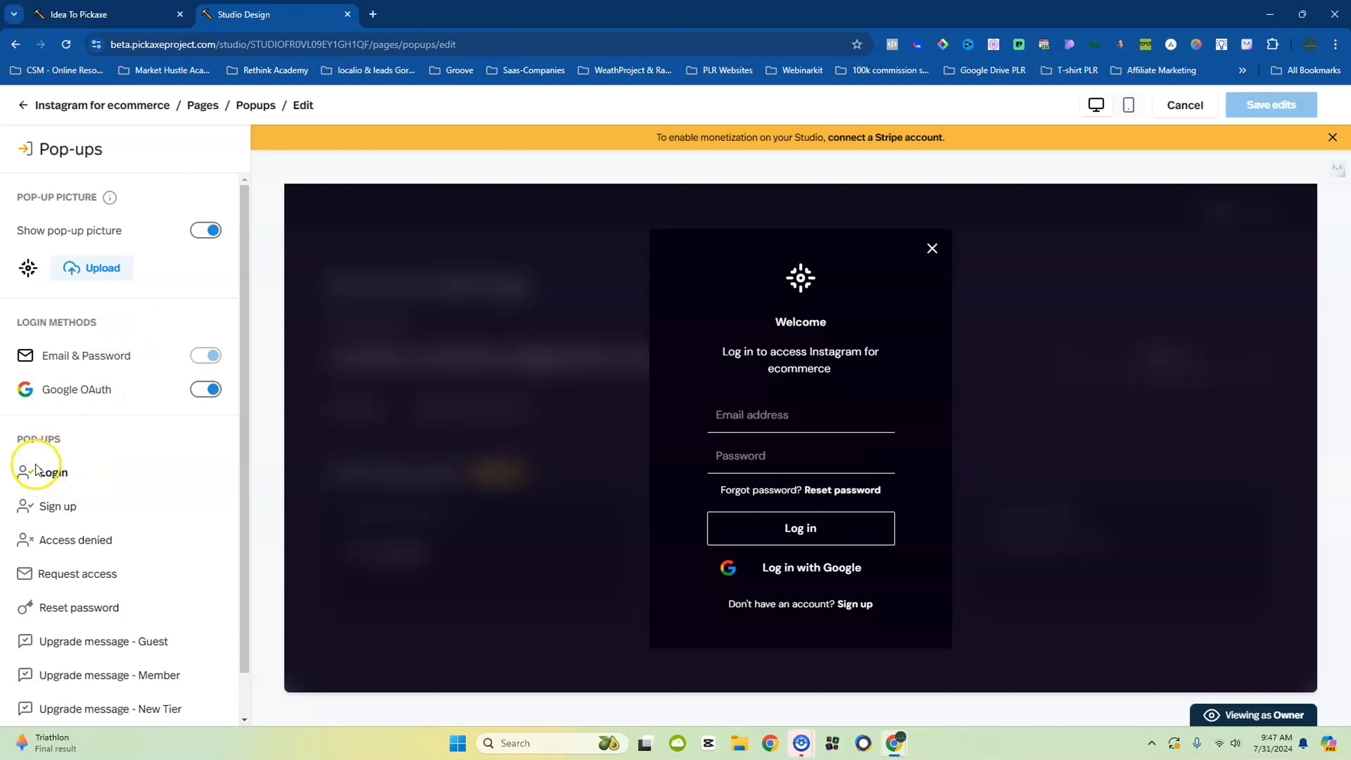
left_click(52, 509)
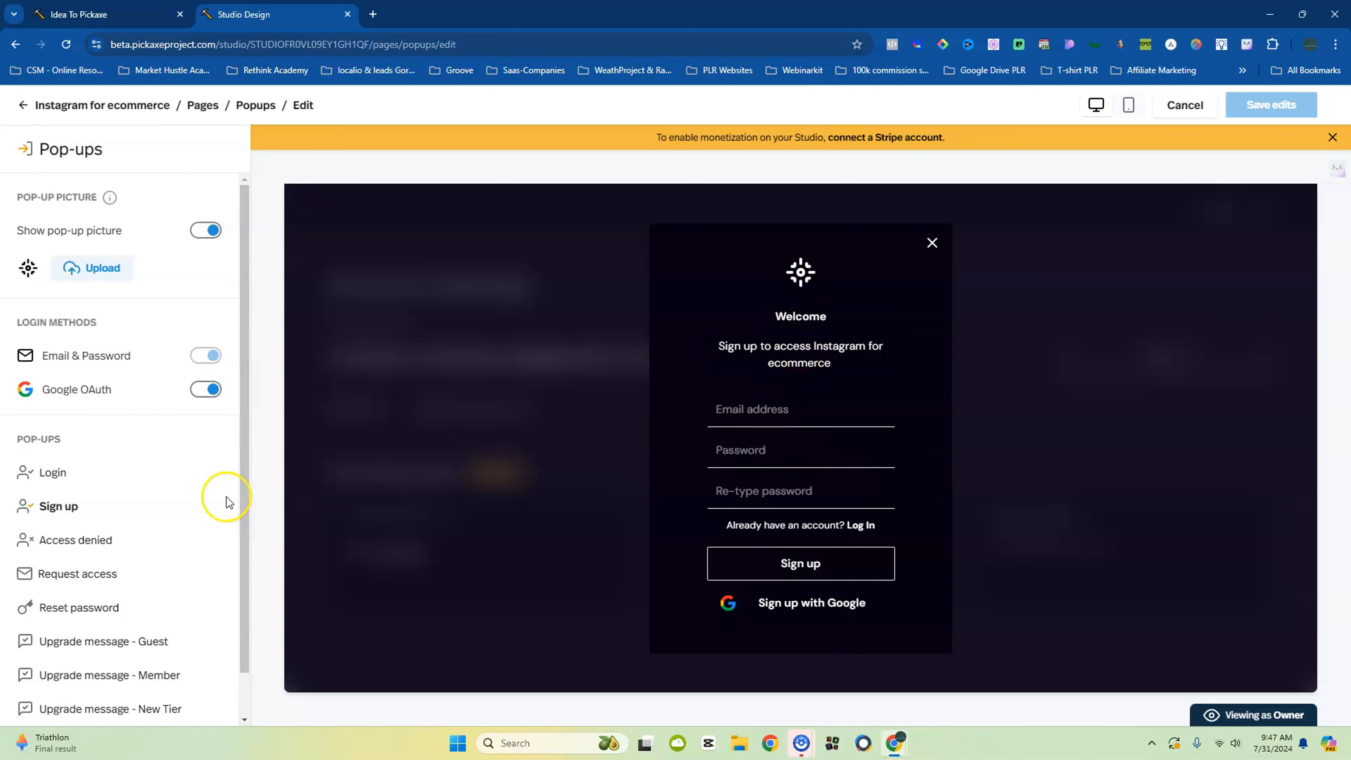
left_click(84, 541)
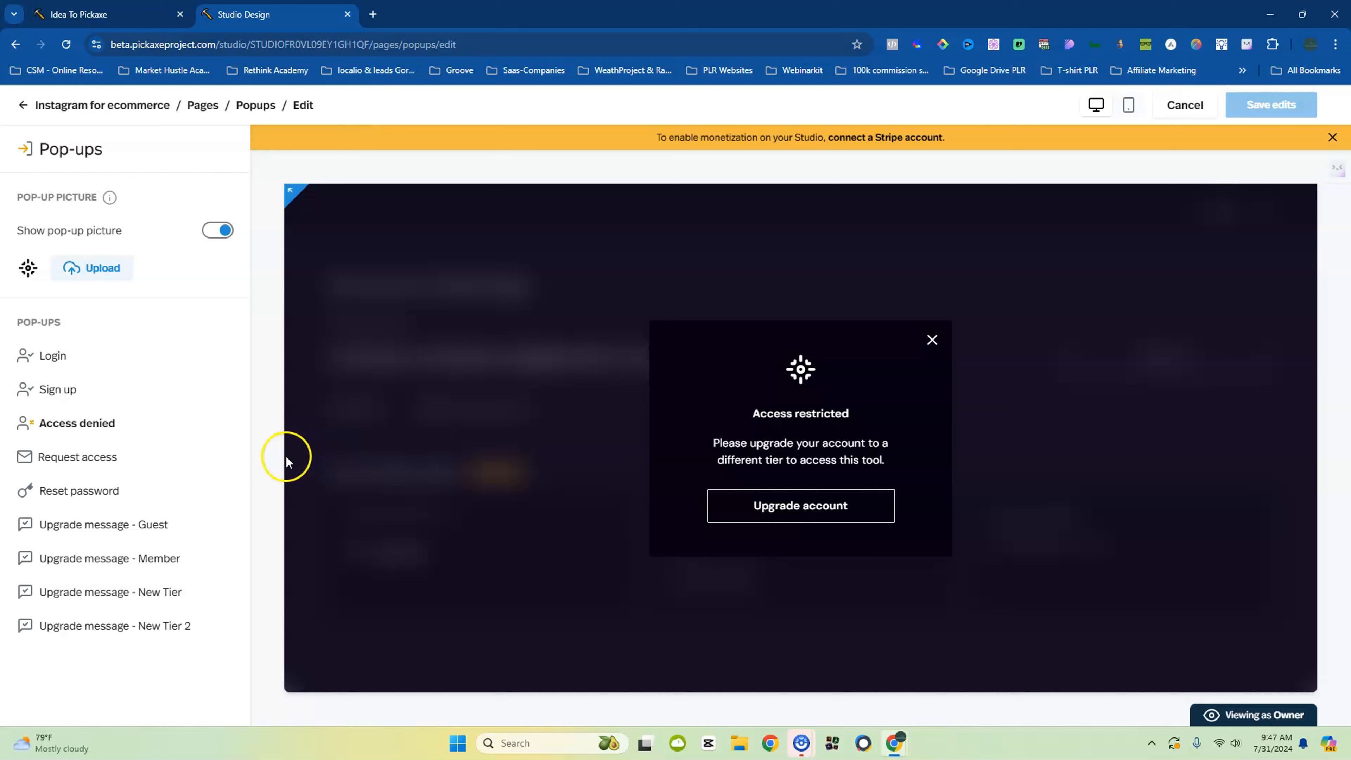
left_click(84, 462)
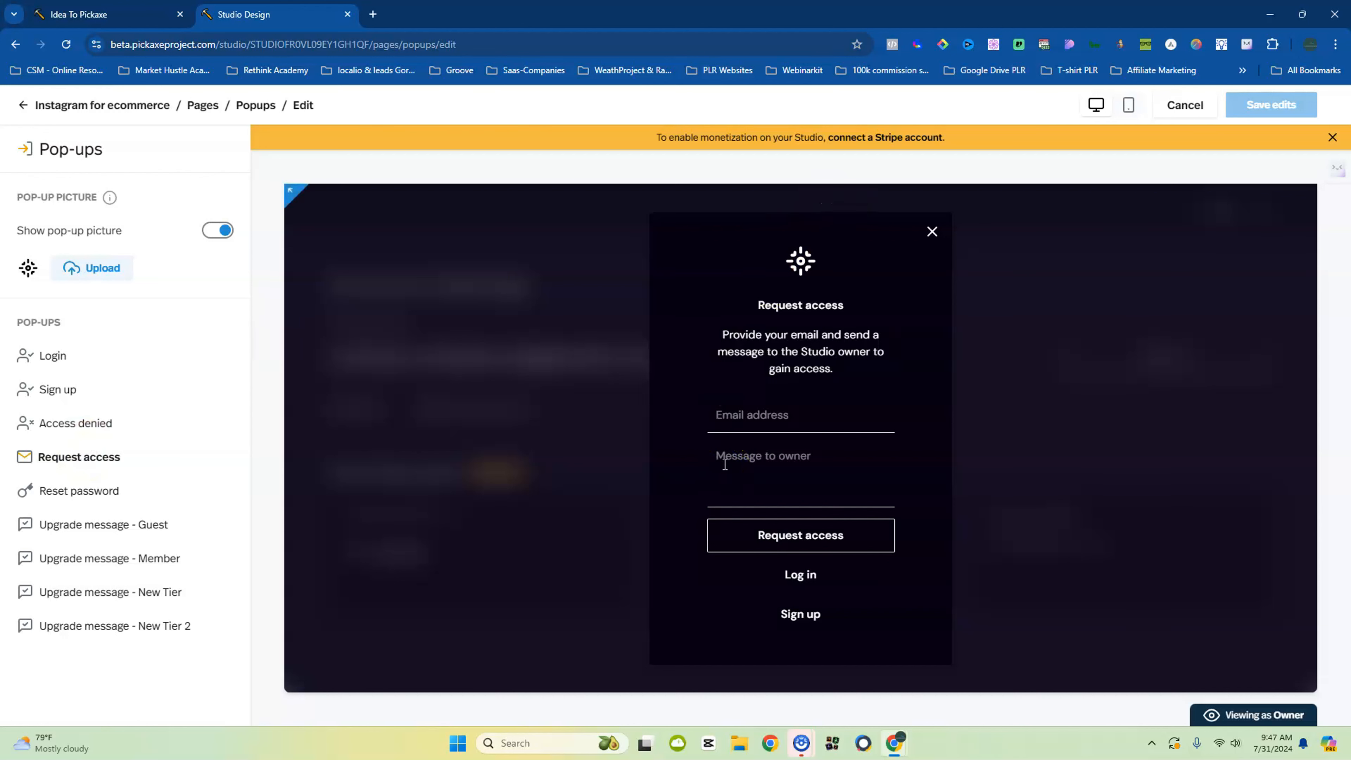
left_click(694, 414)
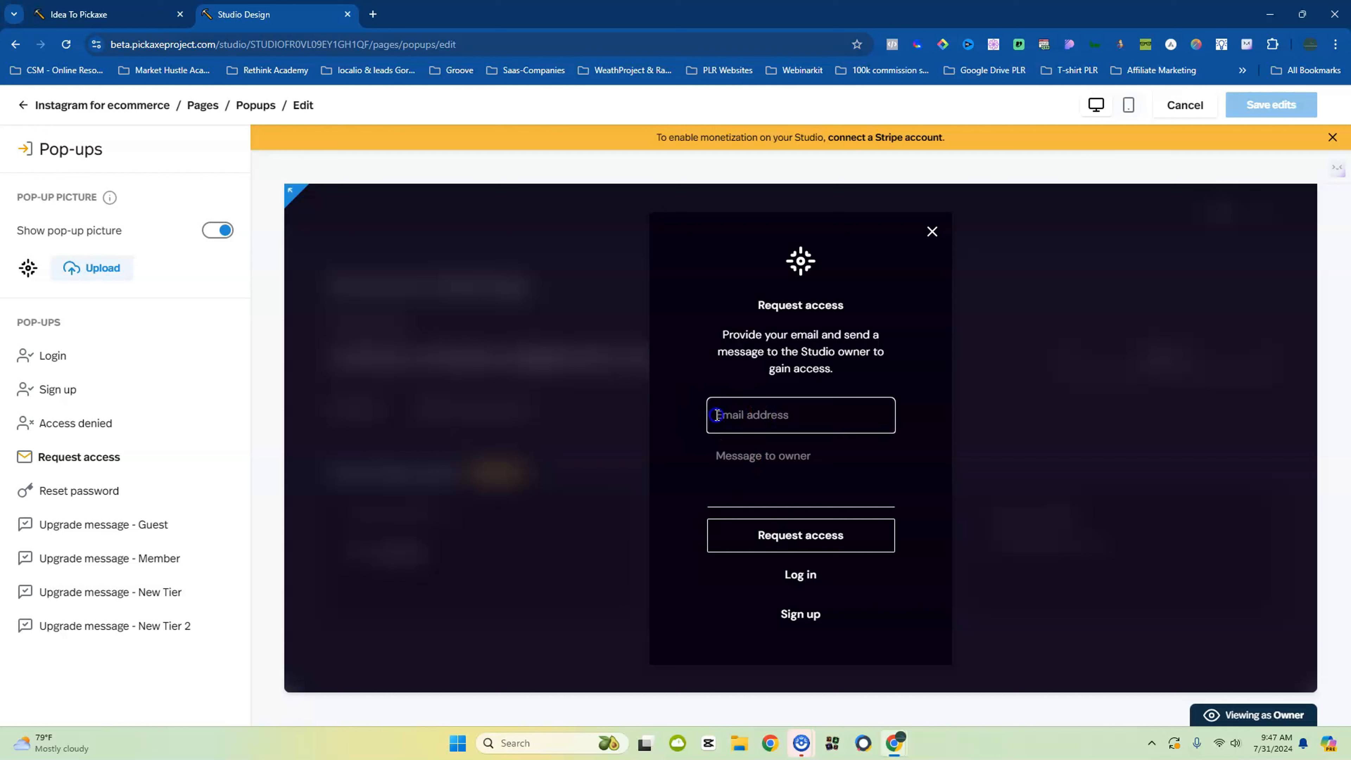
left_click_drag(695, 414, 782, 414)
left_click(702, 479)
left_click_drag(732, 456, 871, 460)
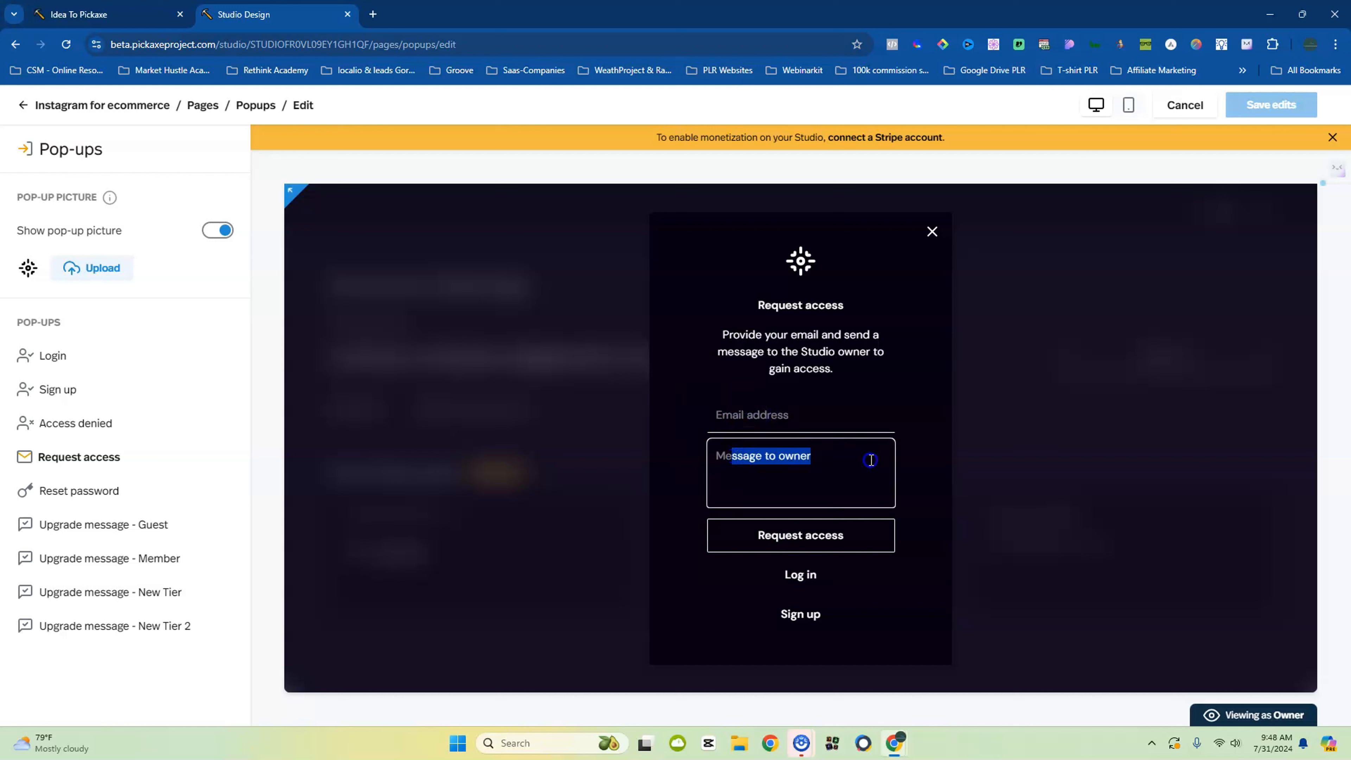
Examine the studio's Reset password pop-up and the upgrade messages for Guest, Member, New Tier and New Tier 2
left_click(802, 571)
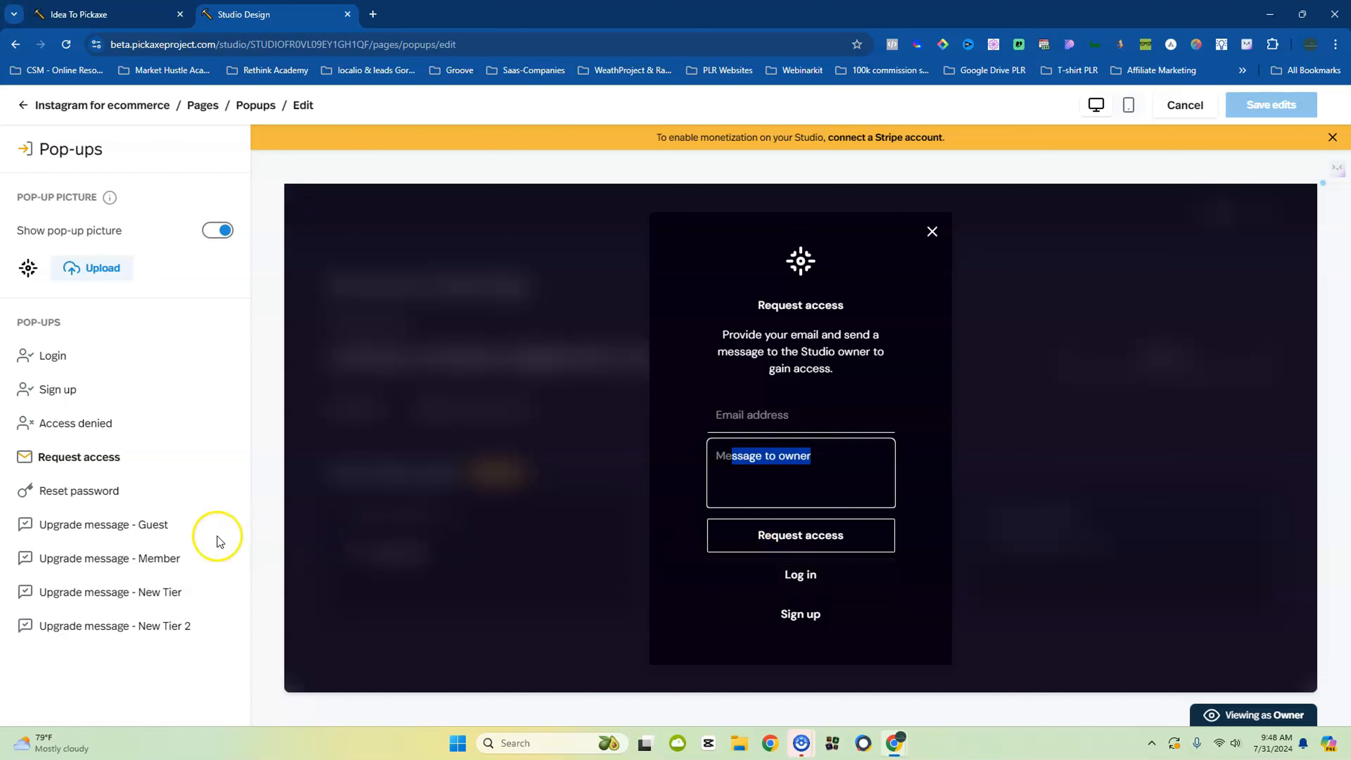
left_click(73, 497)
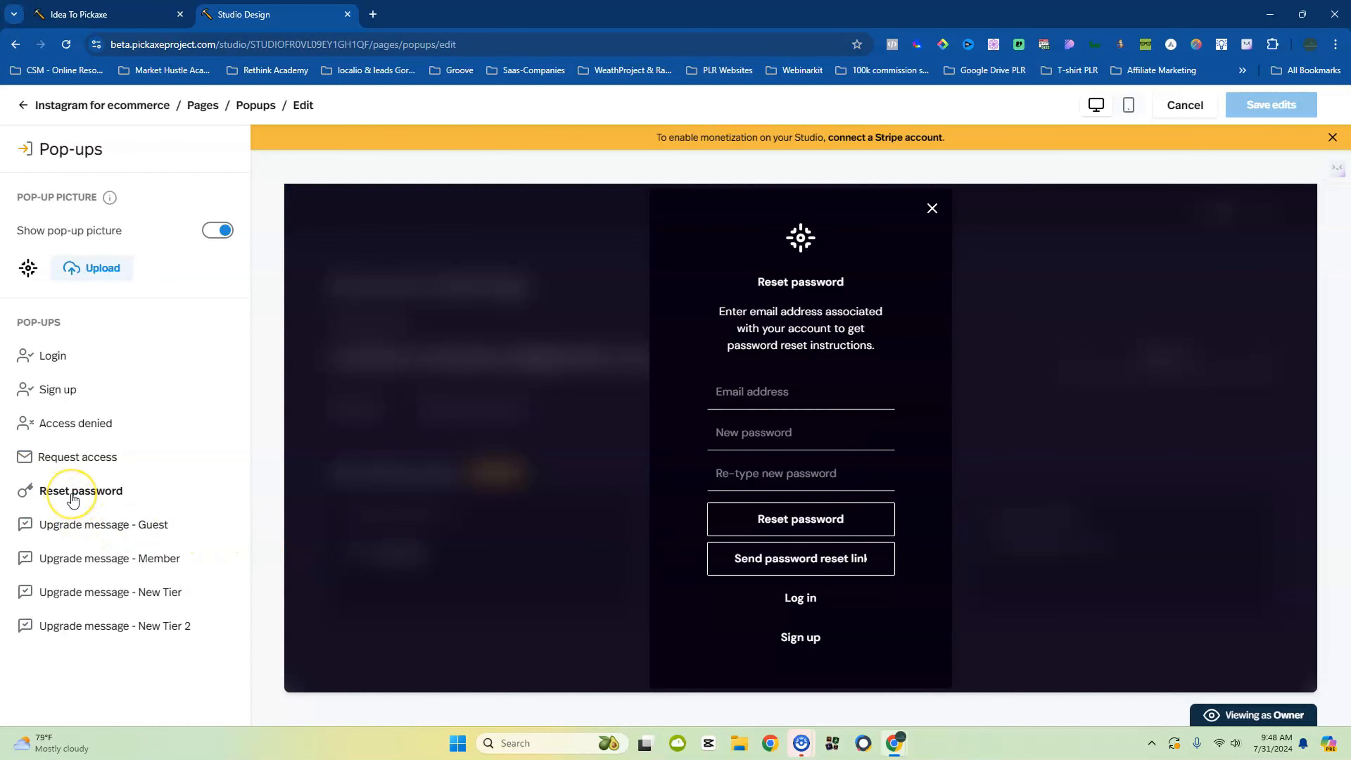
left_click(84, 524)
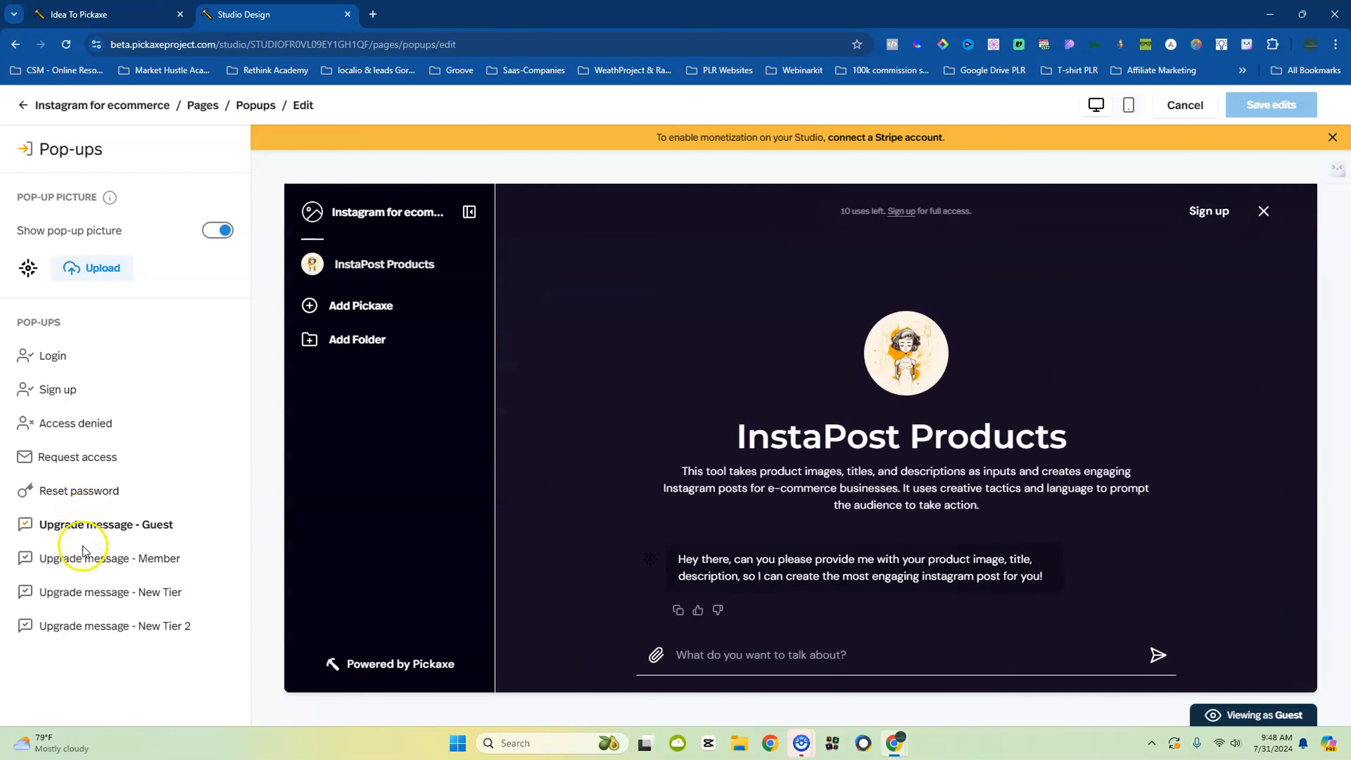
left_click(87, 565)
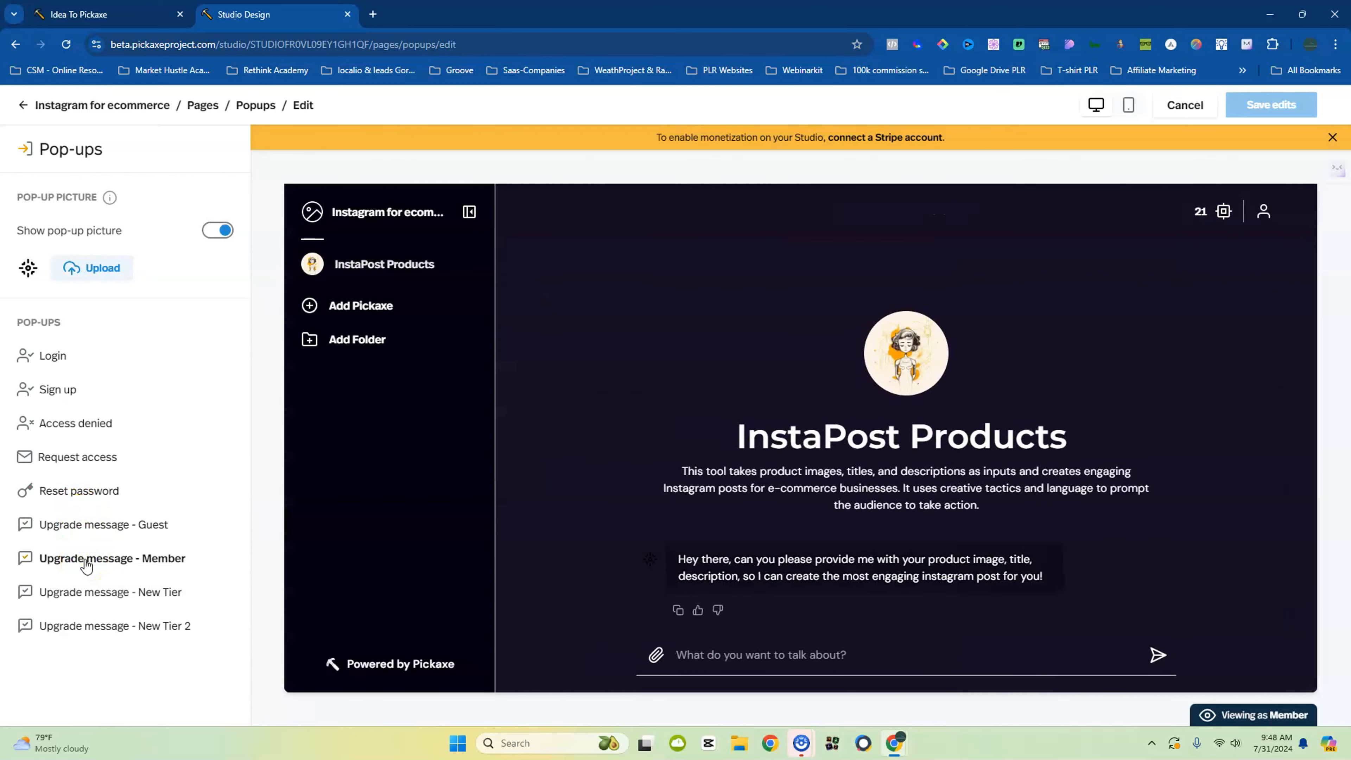
left_click(90, 524)
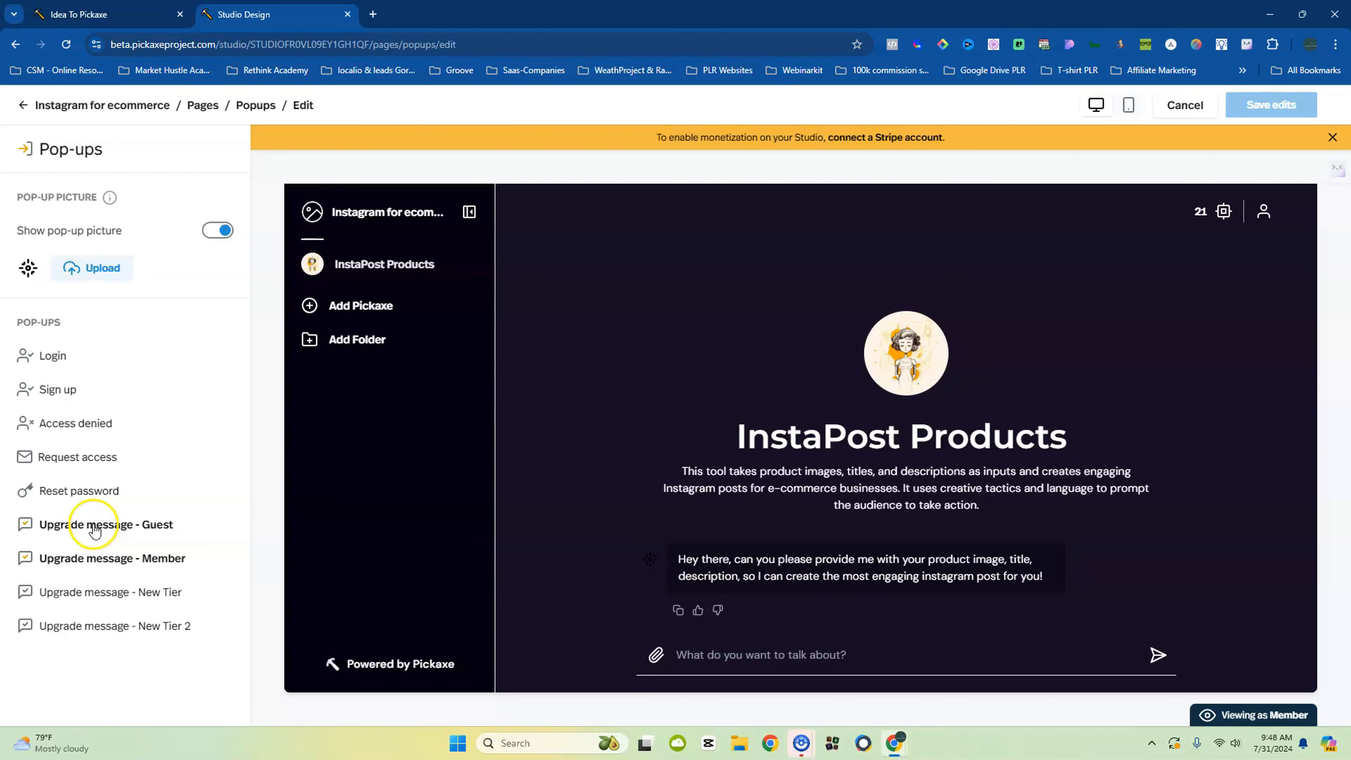
left_click(94, 567)
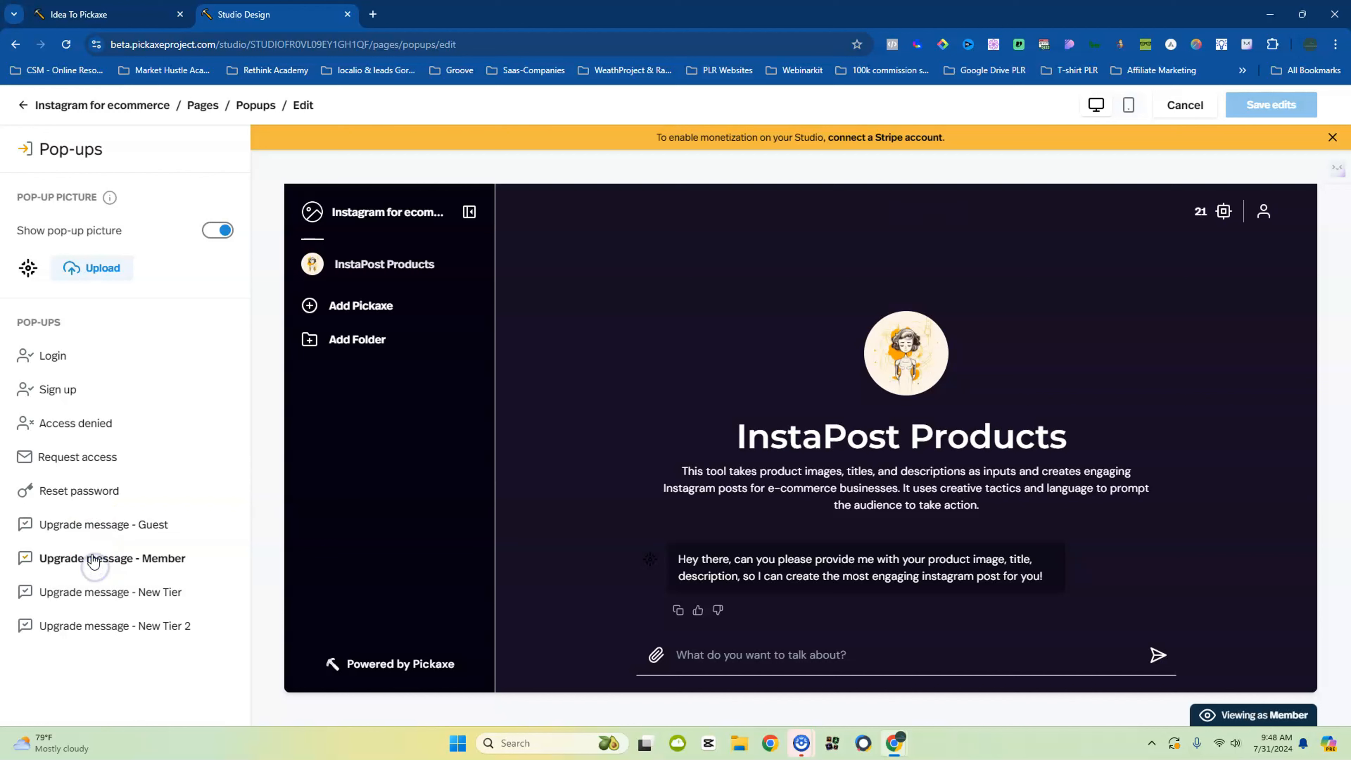
left_click(97, 593)
left_click(88, 625)
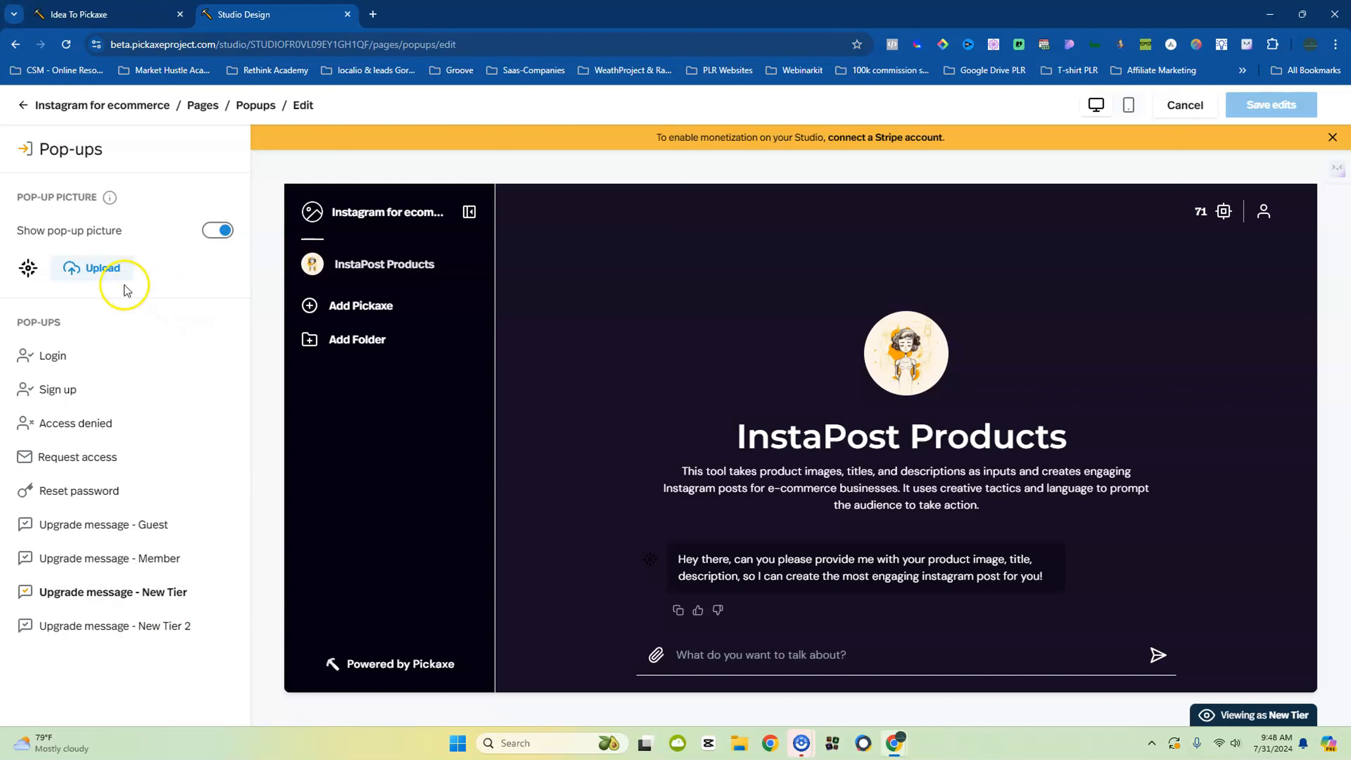
Open the file picker for the pop-up picture, dismiss it without choosing a file, and exit pop-up editing
left_click(102, 268)
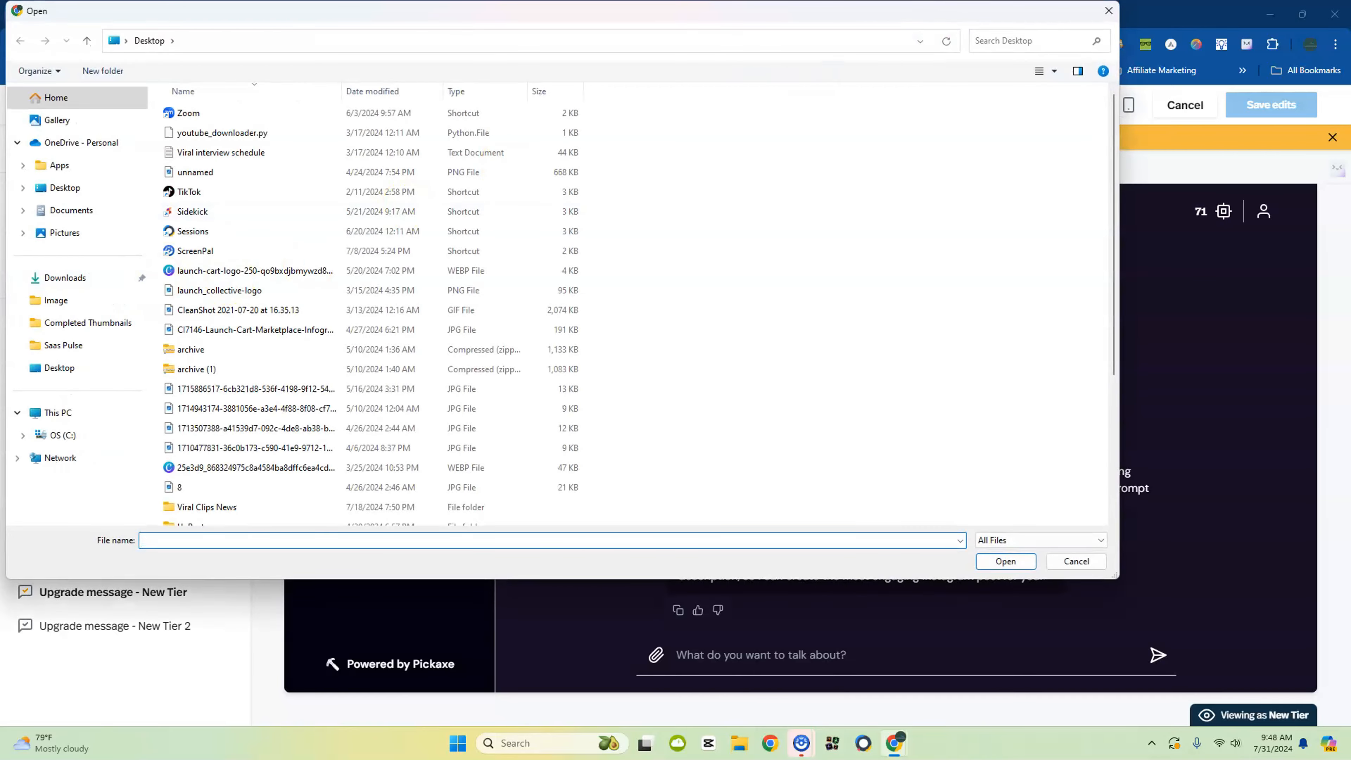
left_click(1107, 11)
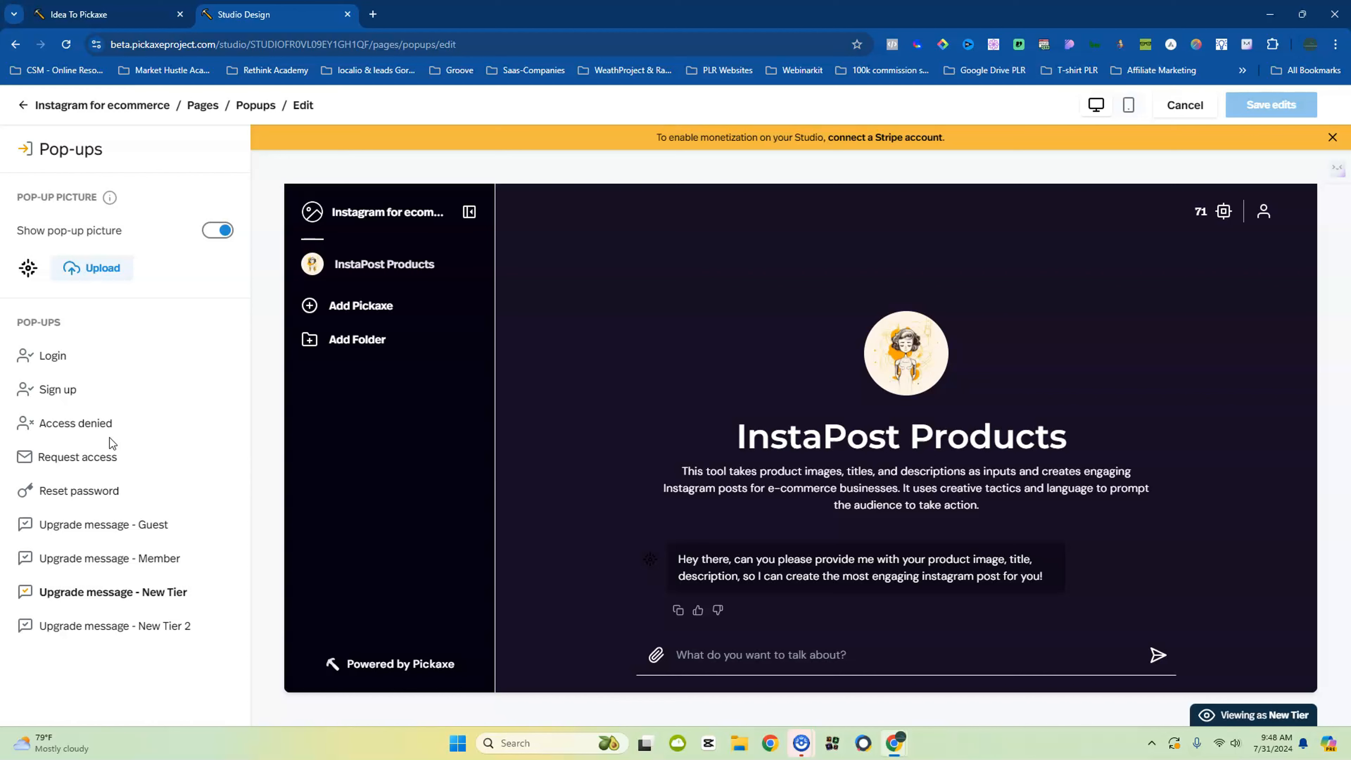
left_click(1179, 104)
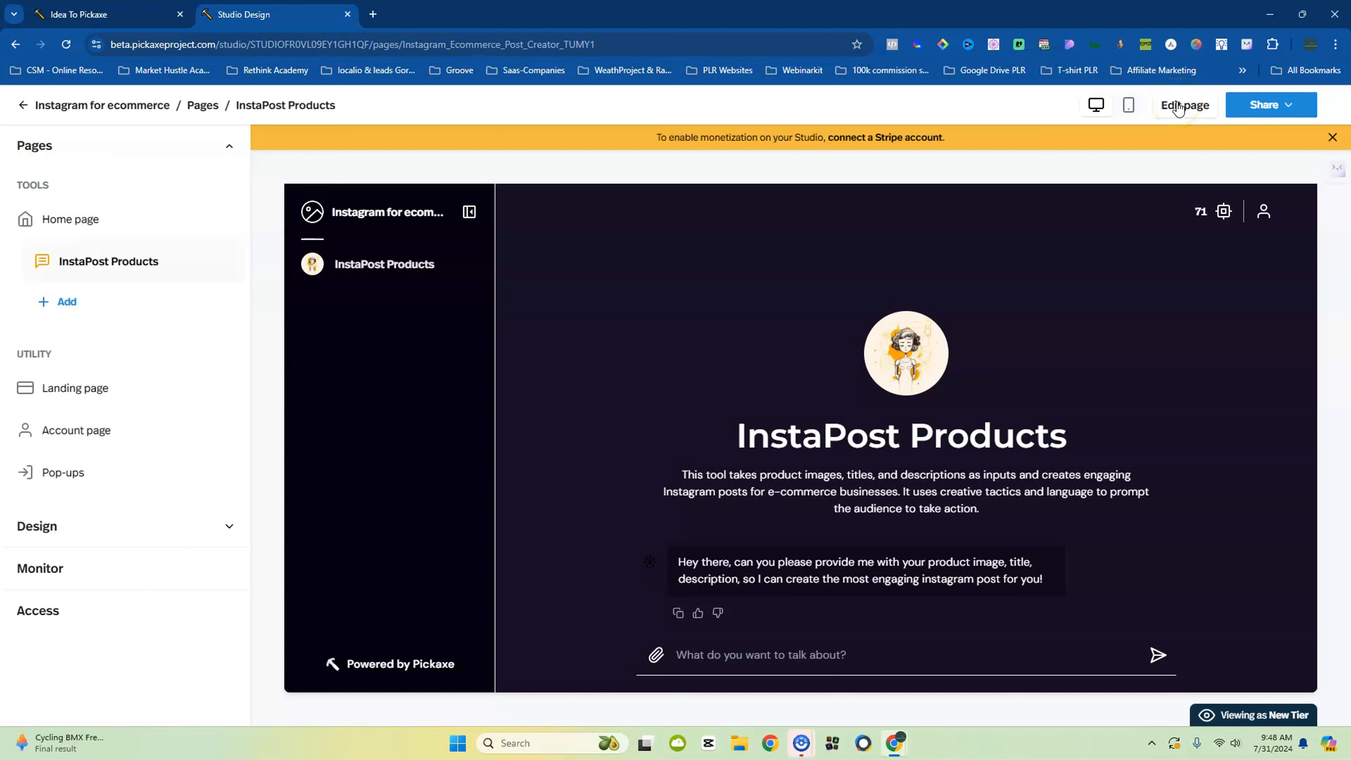
View the InstaPost Products page's image and tier editing options, and return to the studio's main sections
left_click(1194, 109)
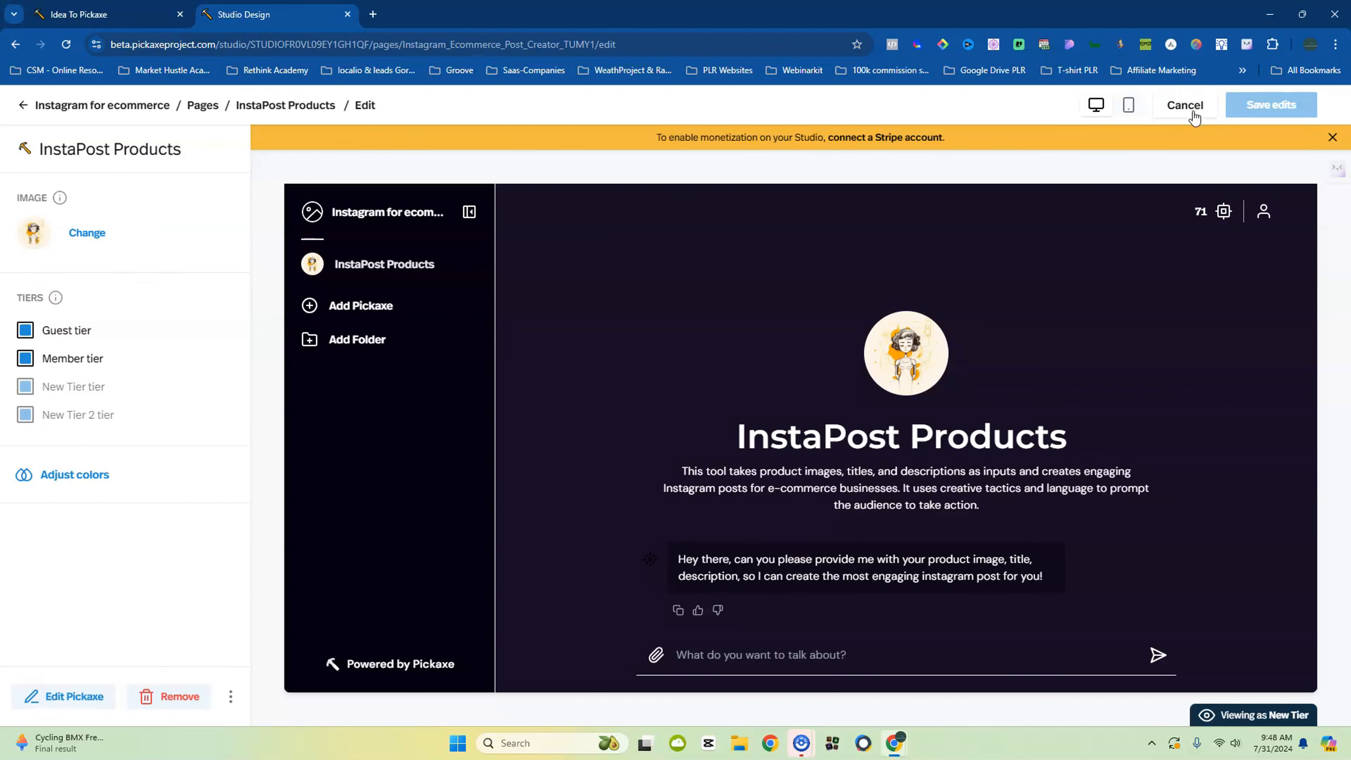
left_click(1193, 113)
left_click(1195, 109)
left_click(21, 105)
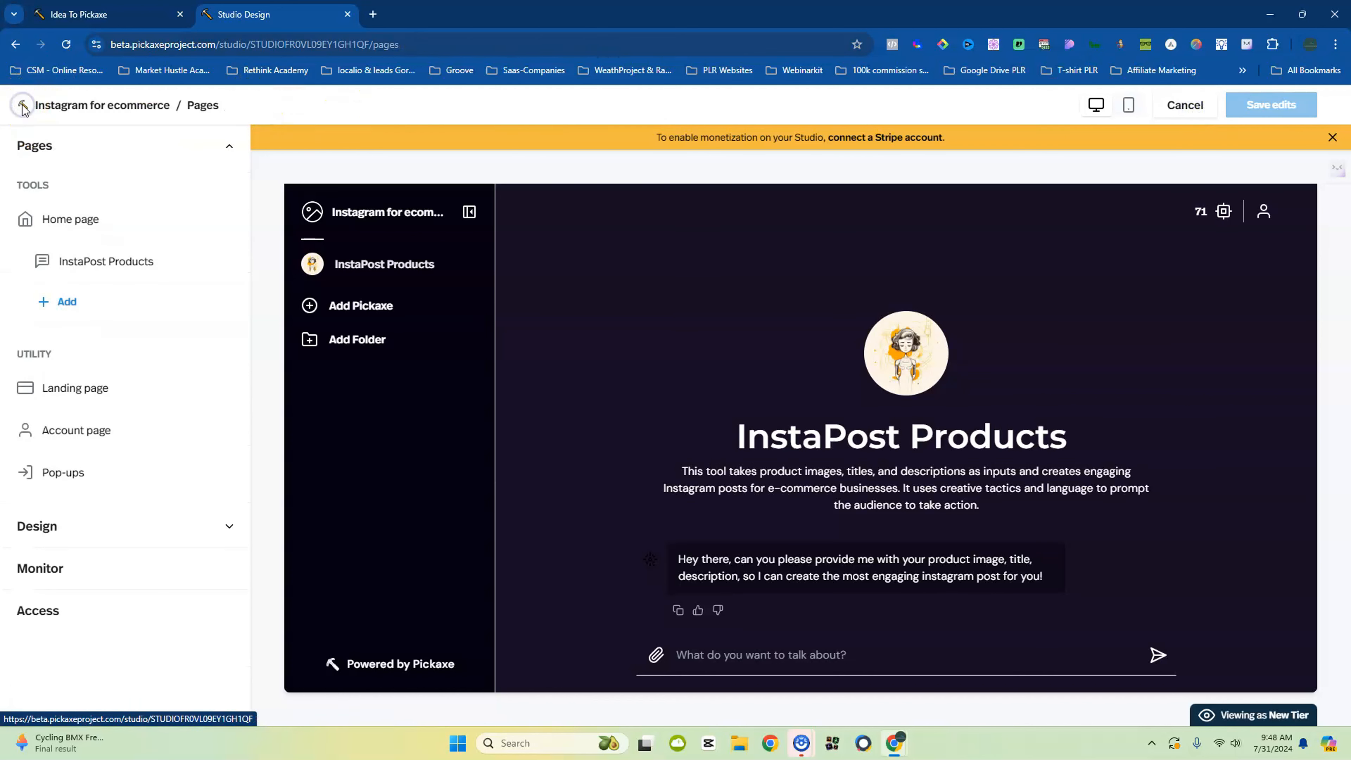
left_click(22, 106)
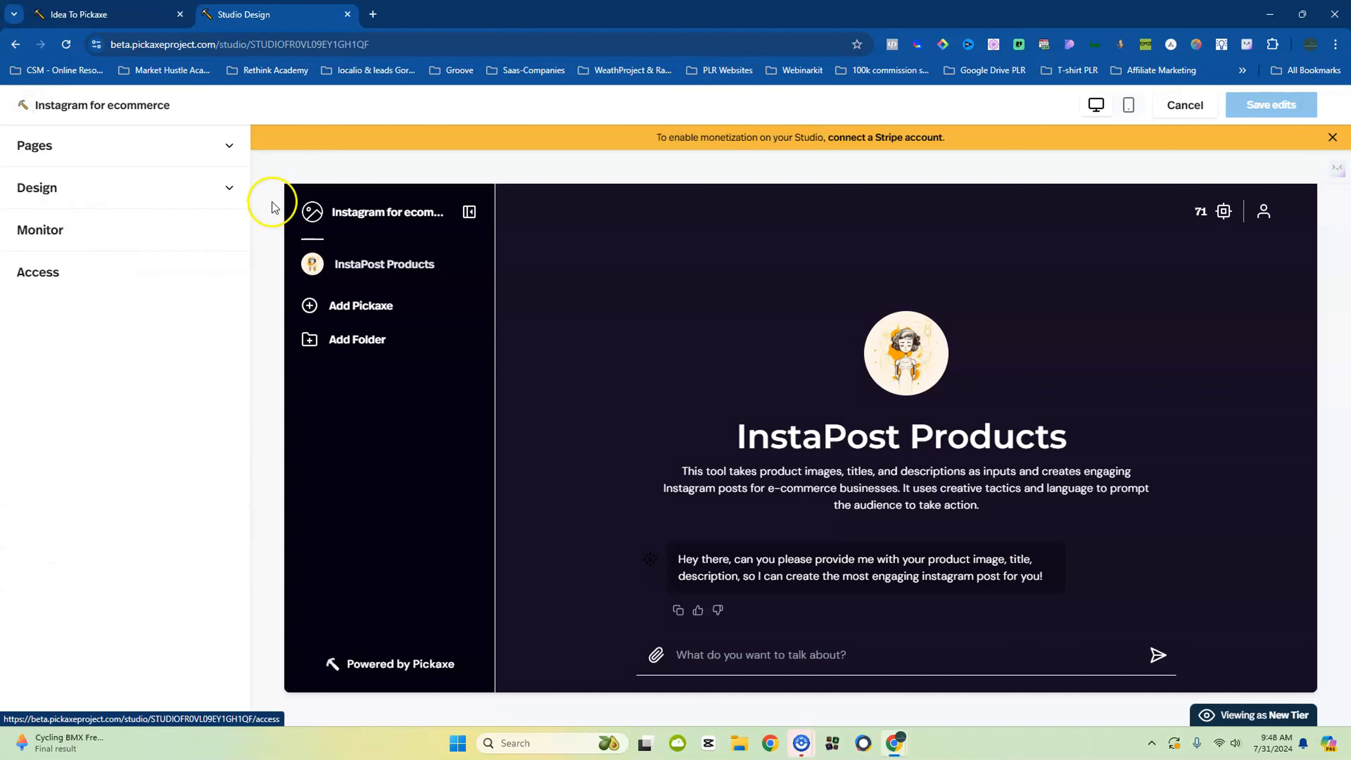